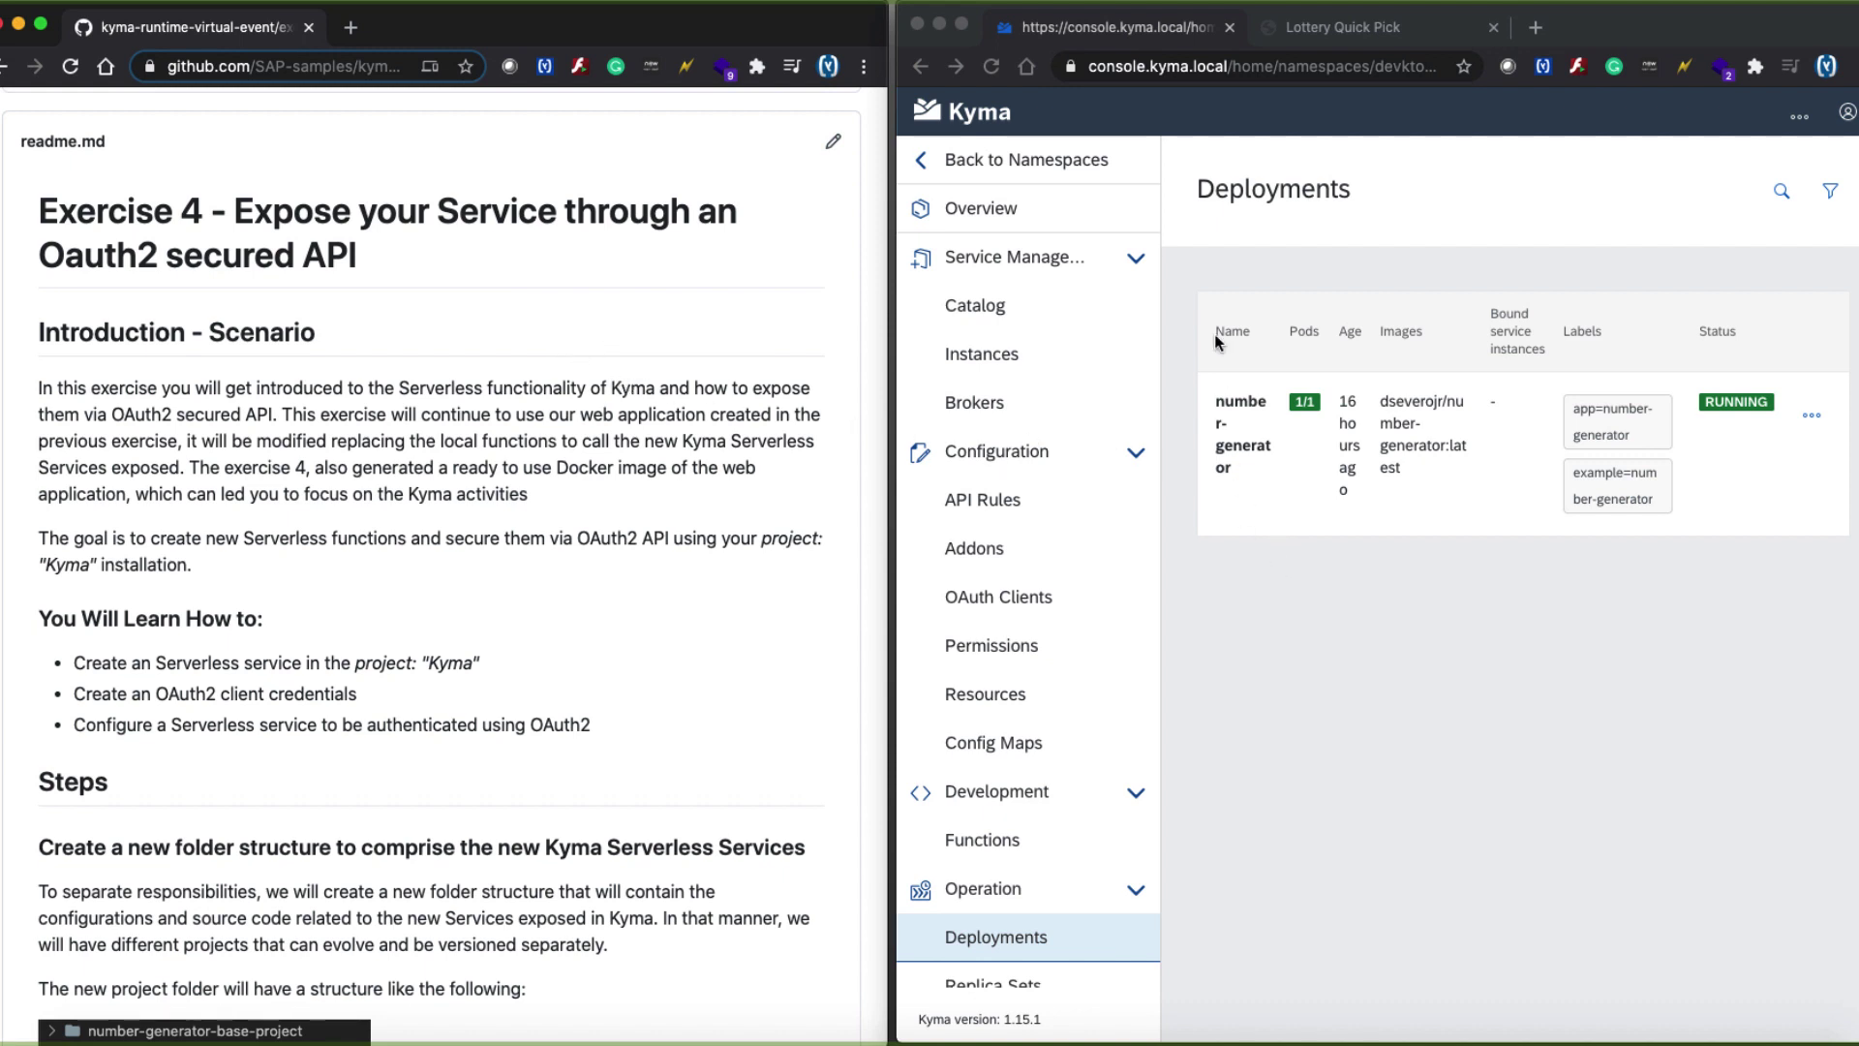
- Switch the Kyma console browser to the Lottery Quick Pick app tab
left_click(1245, 457)
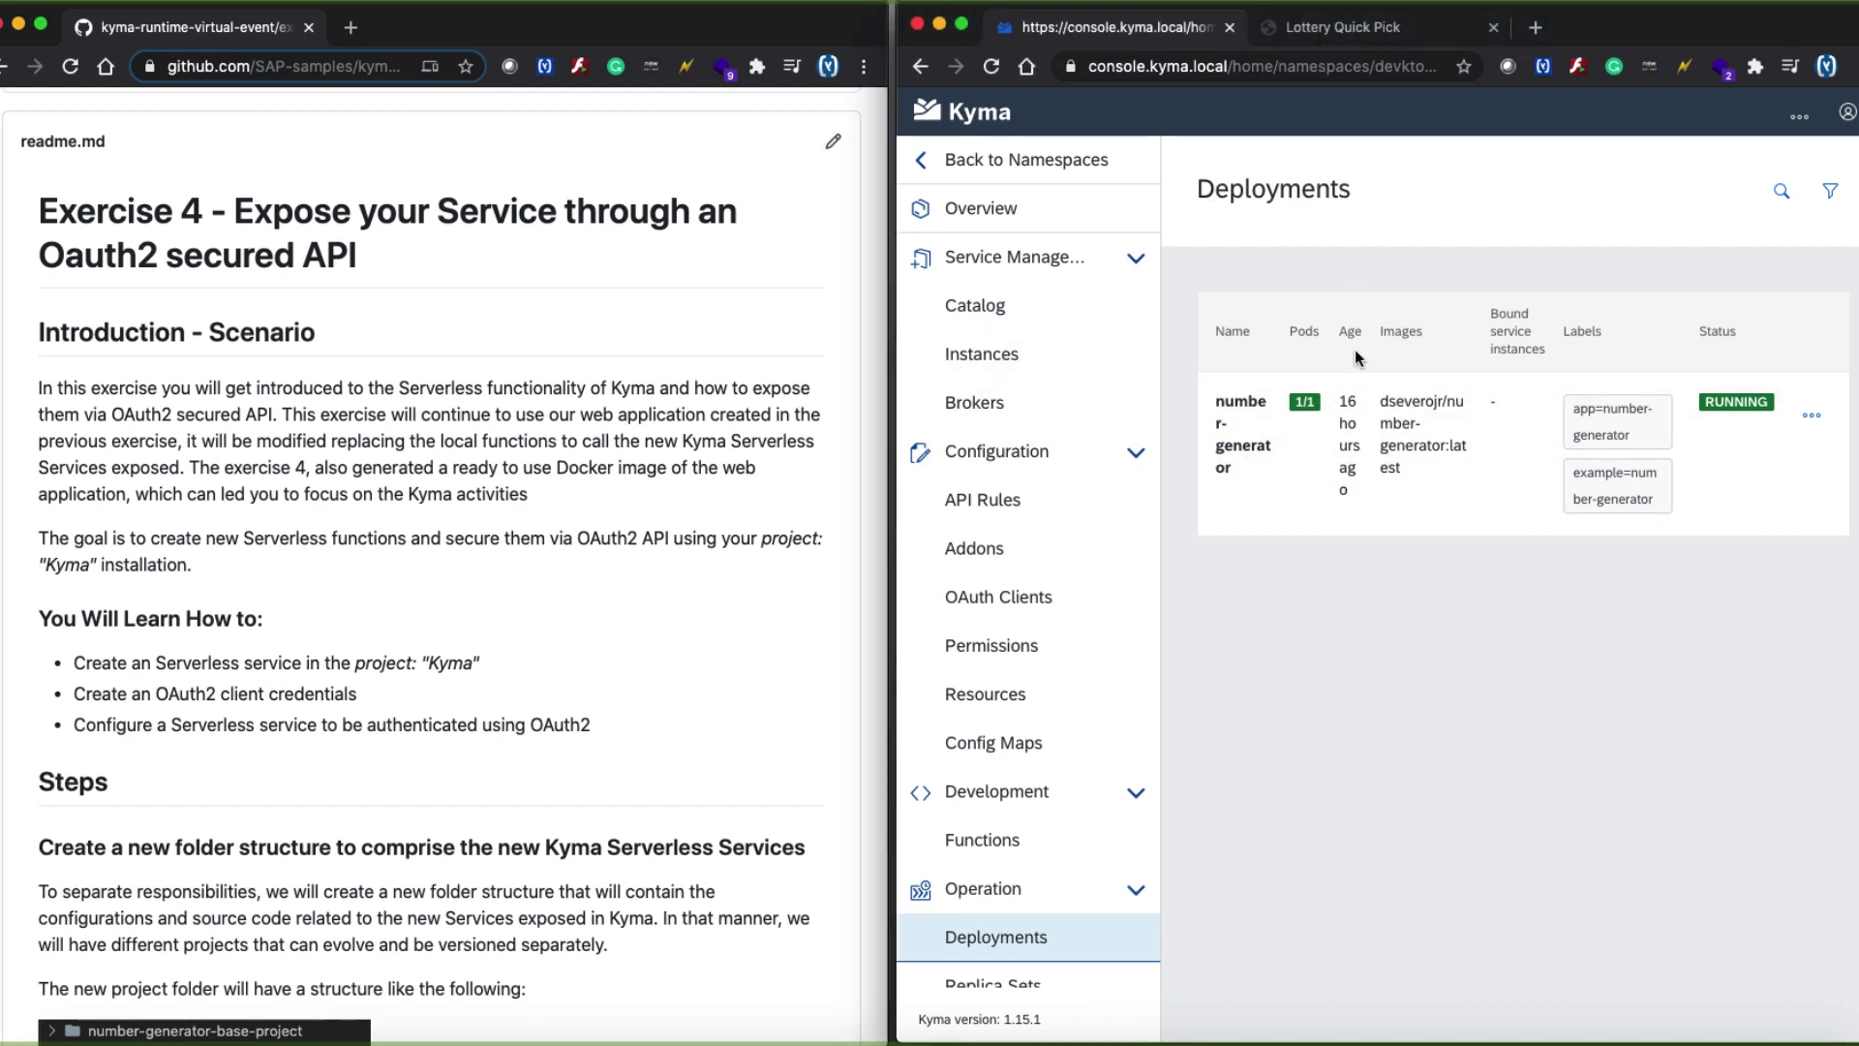
left_click(1329, 39)
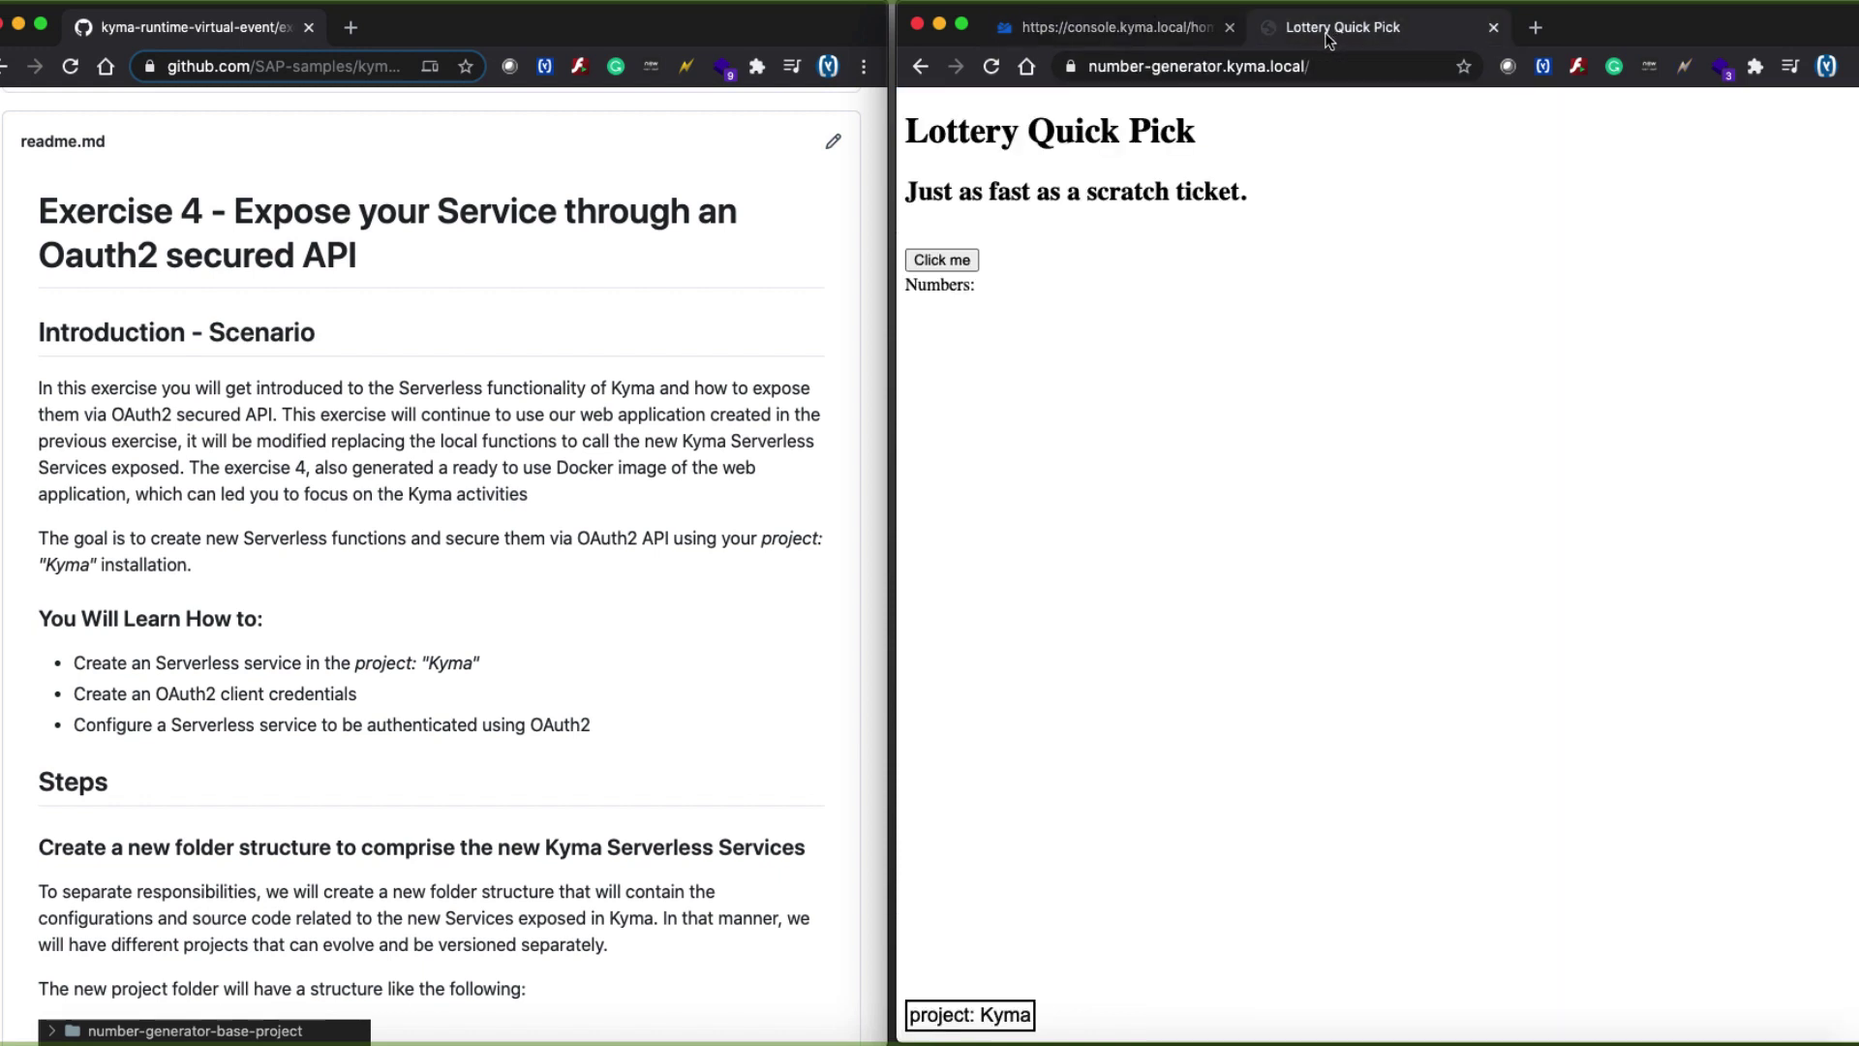
- Generate a lottery draw (11, 68, 8, 7, 58, Powerball 54) and compare it with the readme
left_click(959, 259)
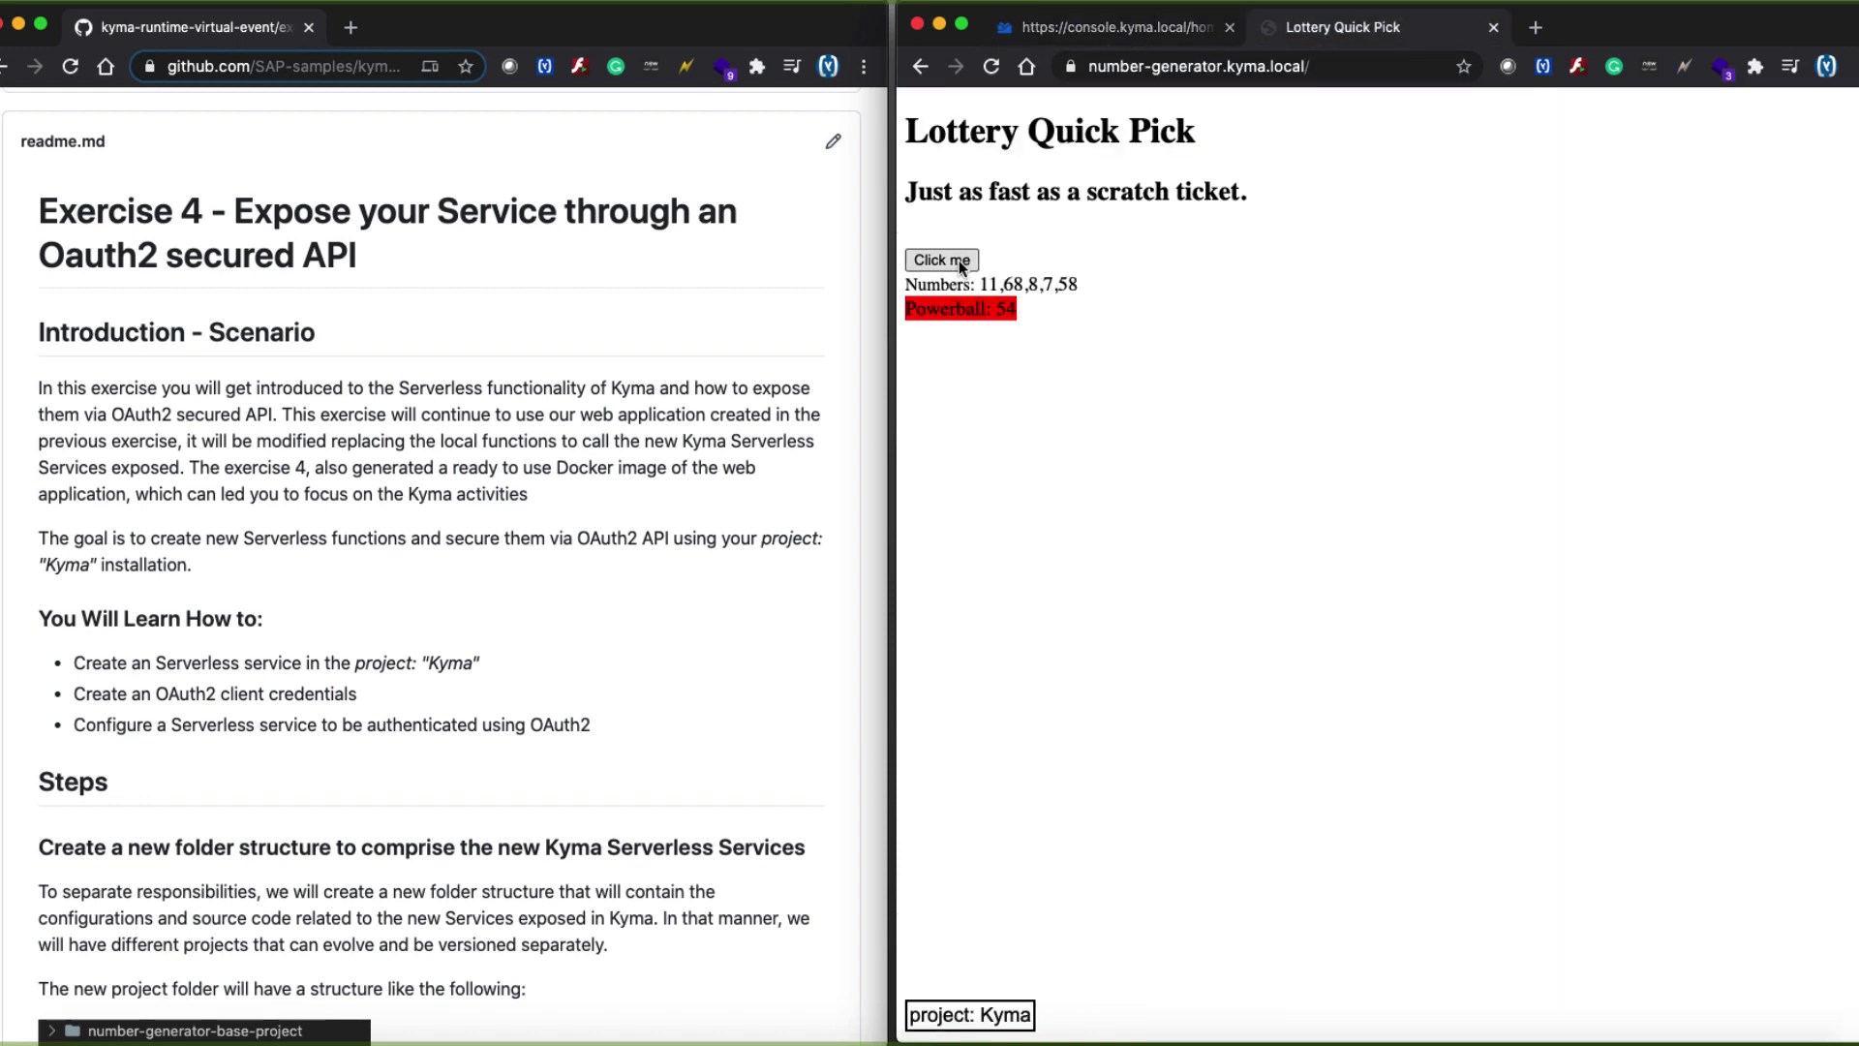
left_click(654, 474)
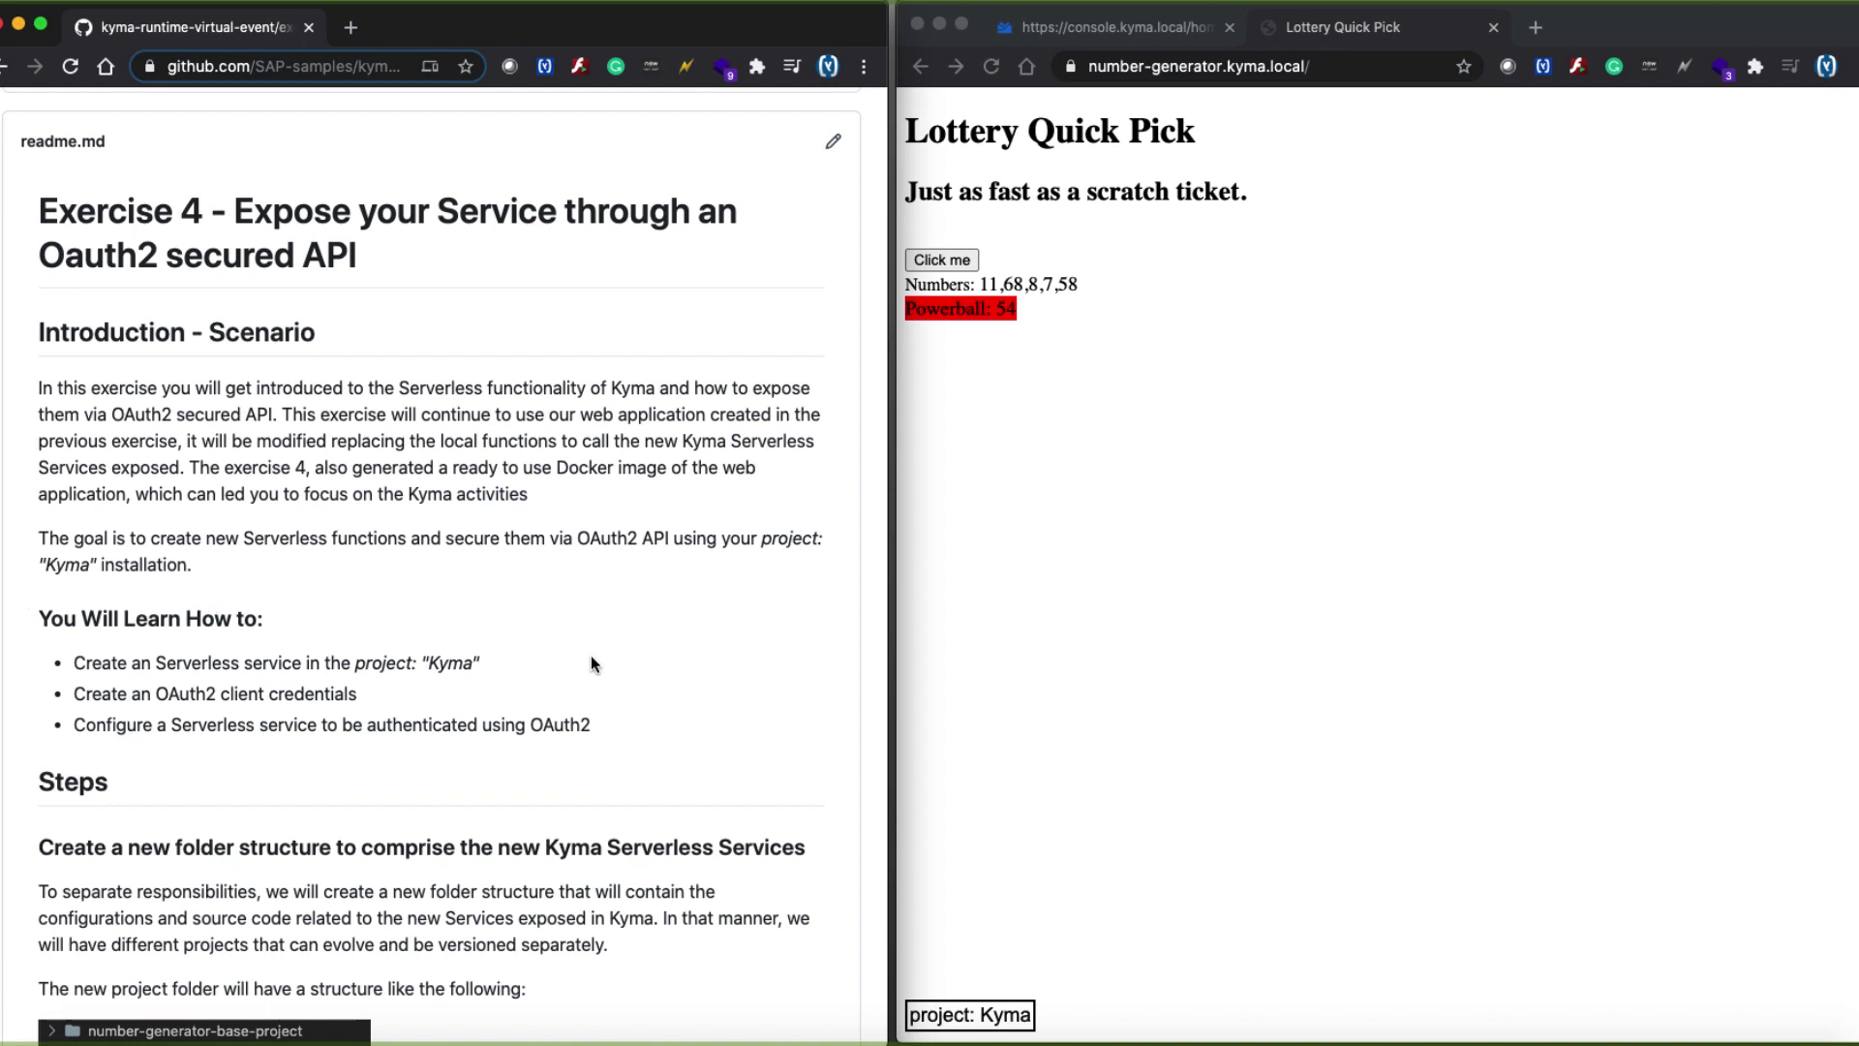
left_click(980, 283)
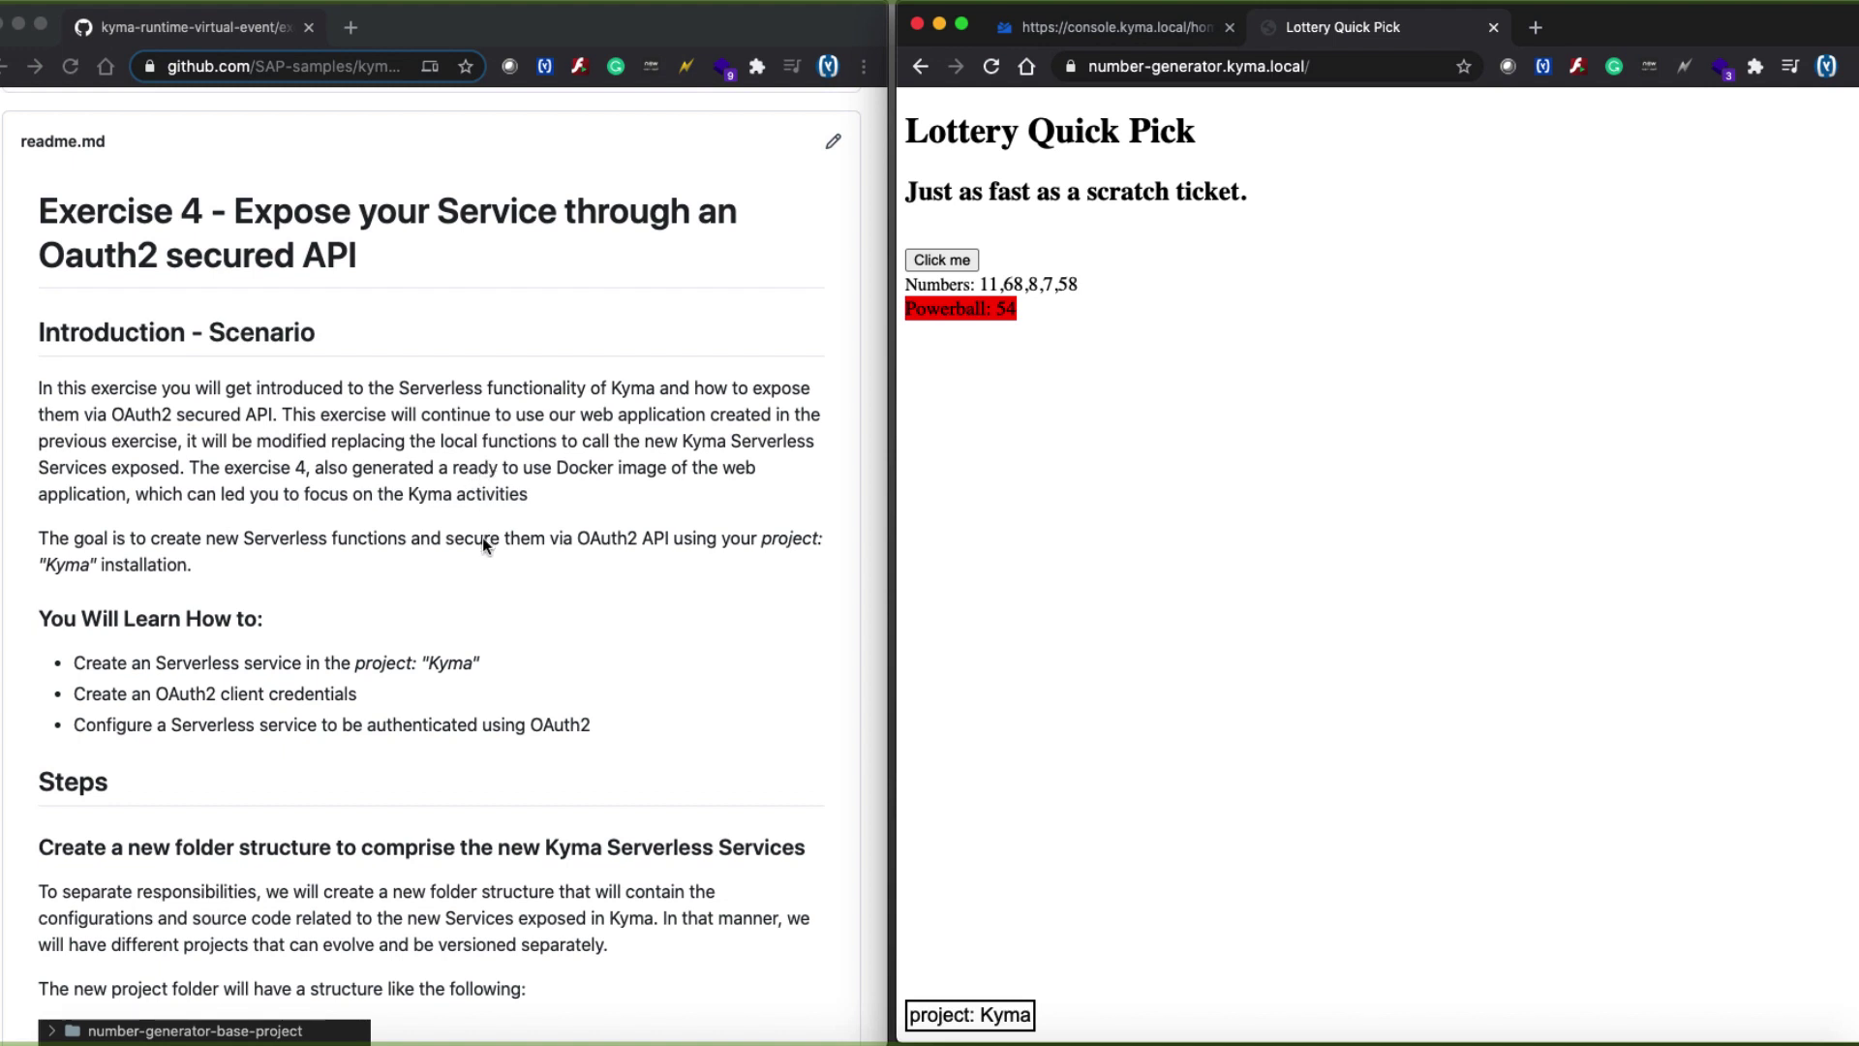
scroll(482, 535, "down", 1)
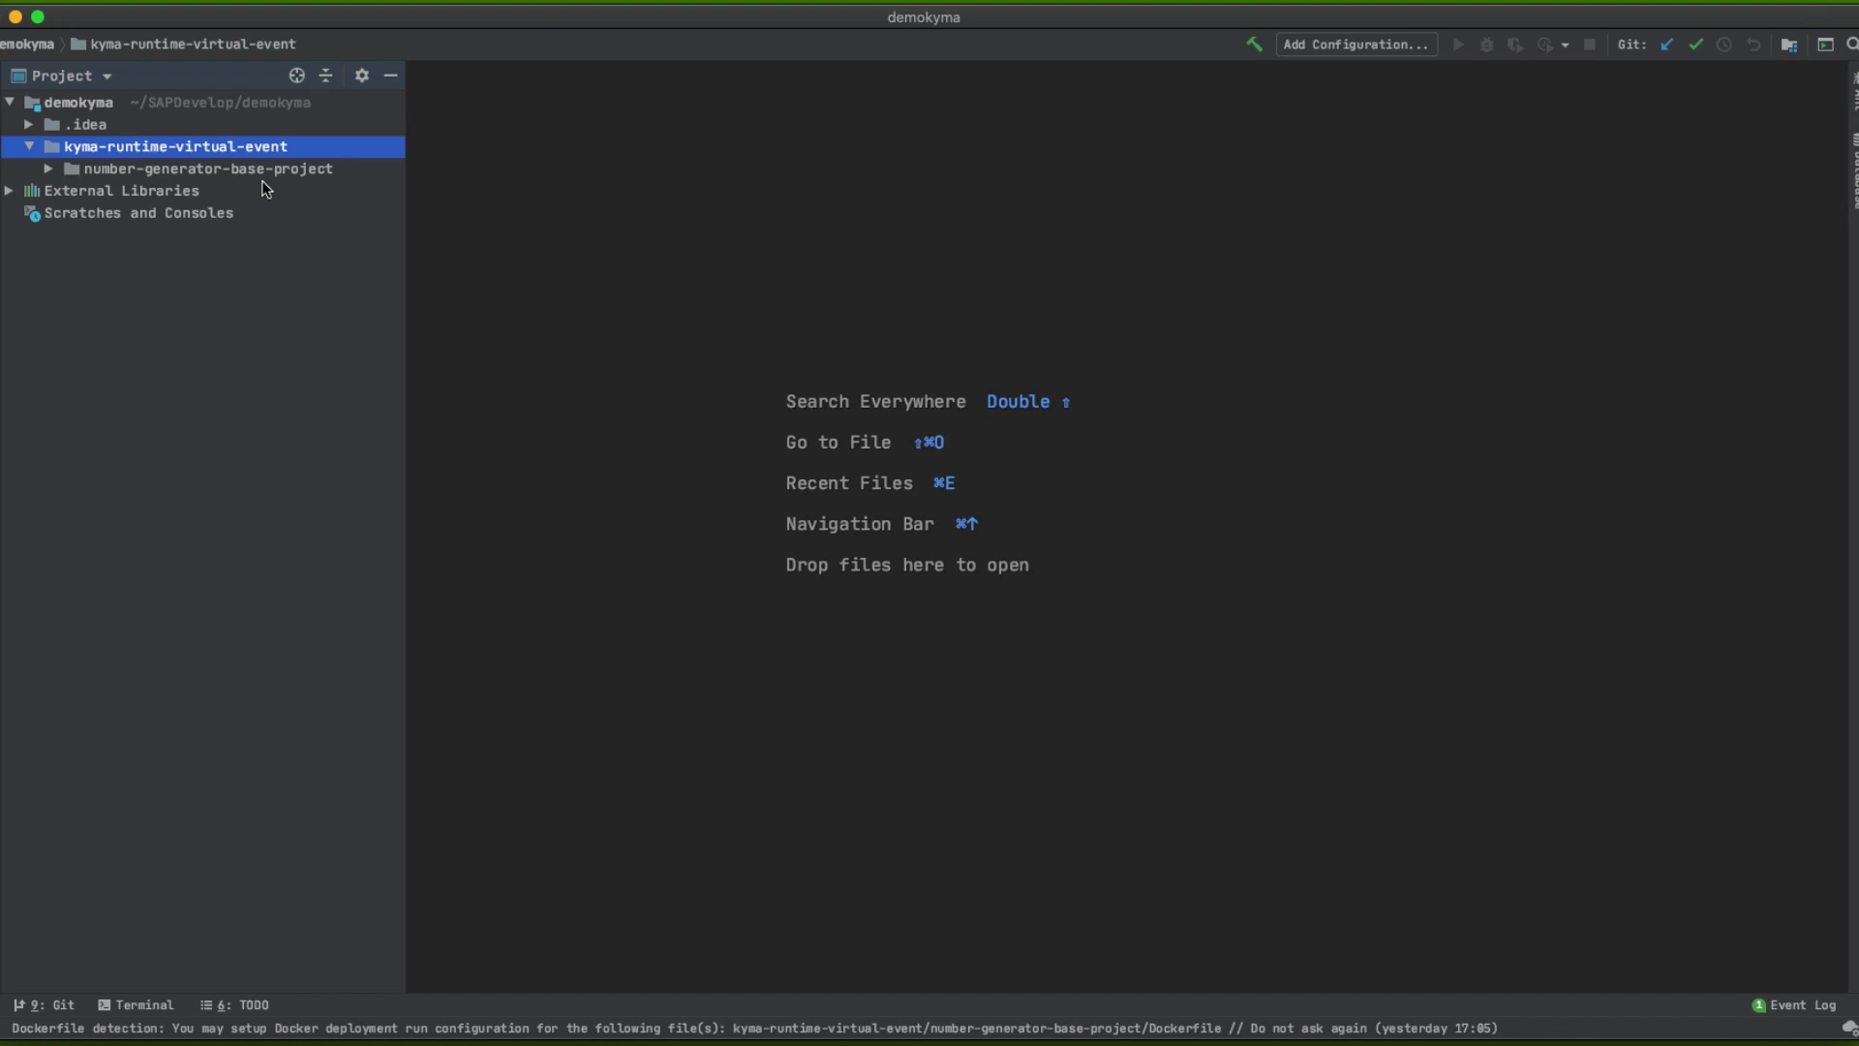
- Create a number-generator-services directory under kyma-runtime-virtual-event
right_click(275, 151)
mouse_move(310, 166)
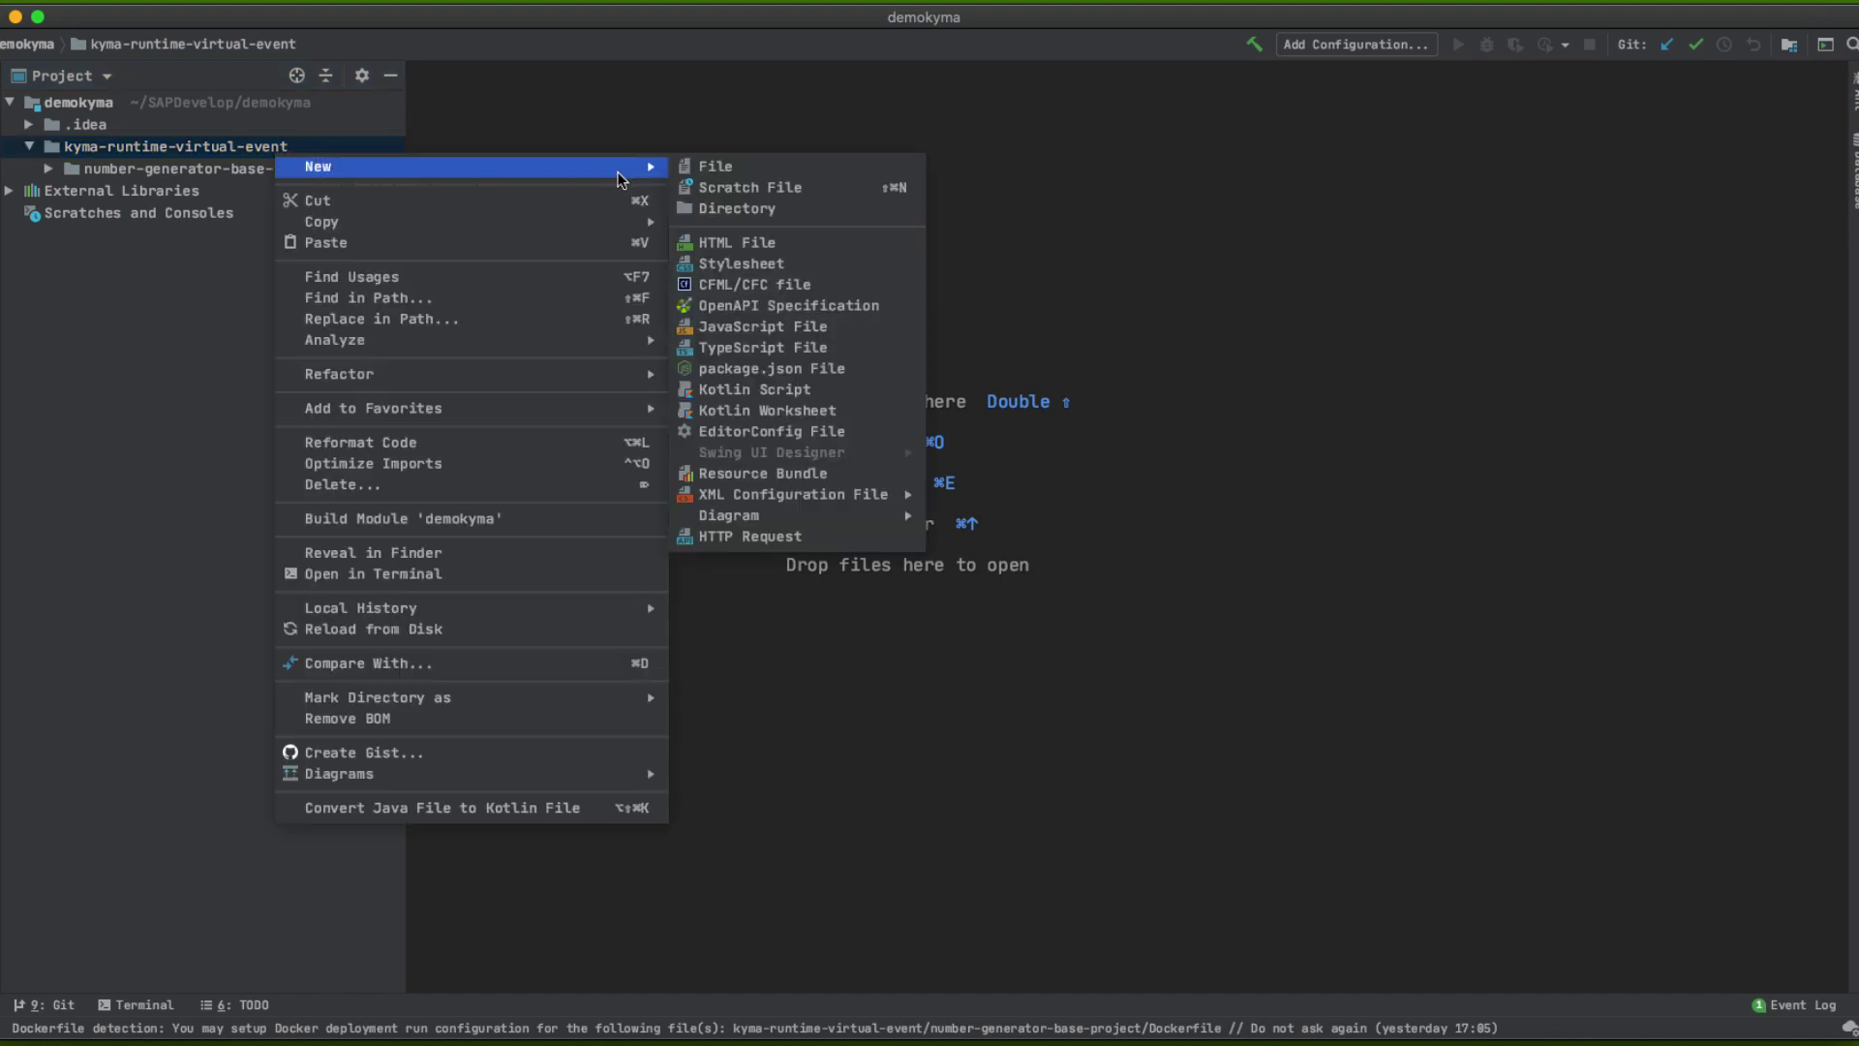
left_click(740, 203)
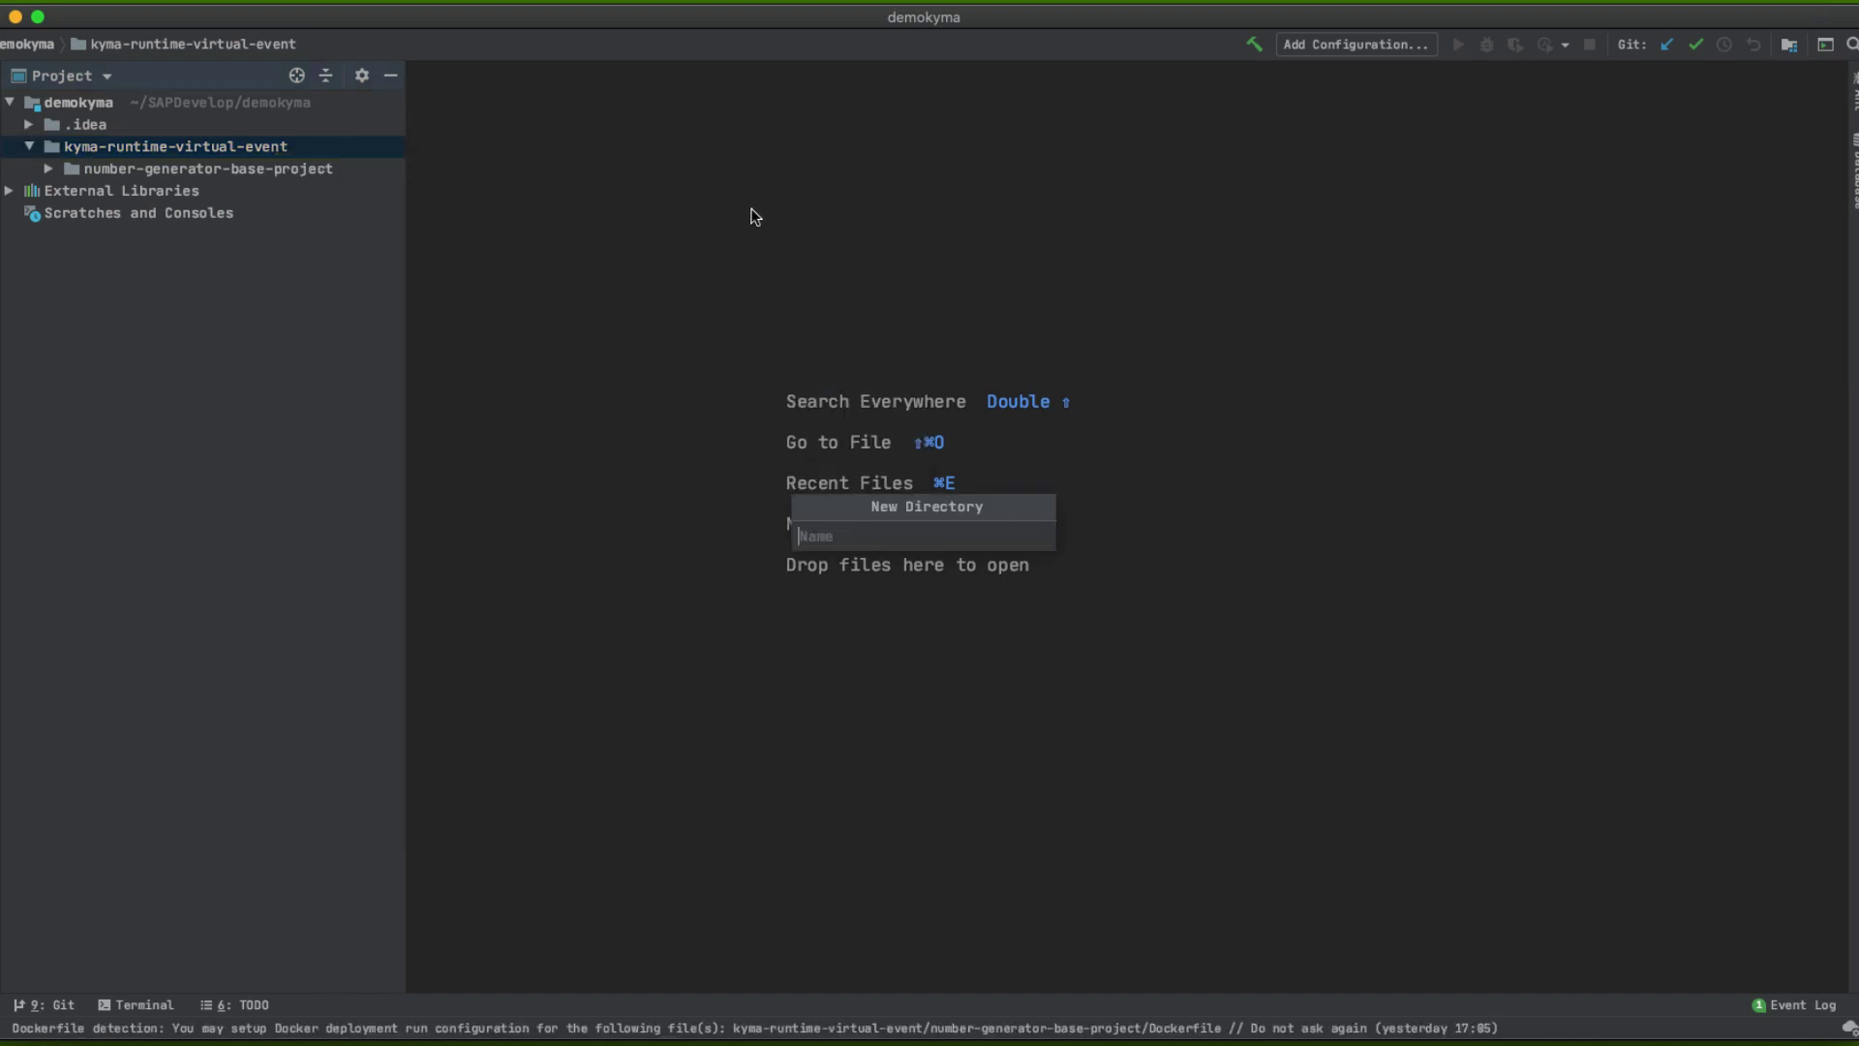
type("num")
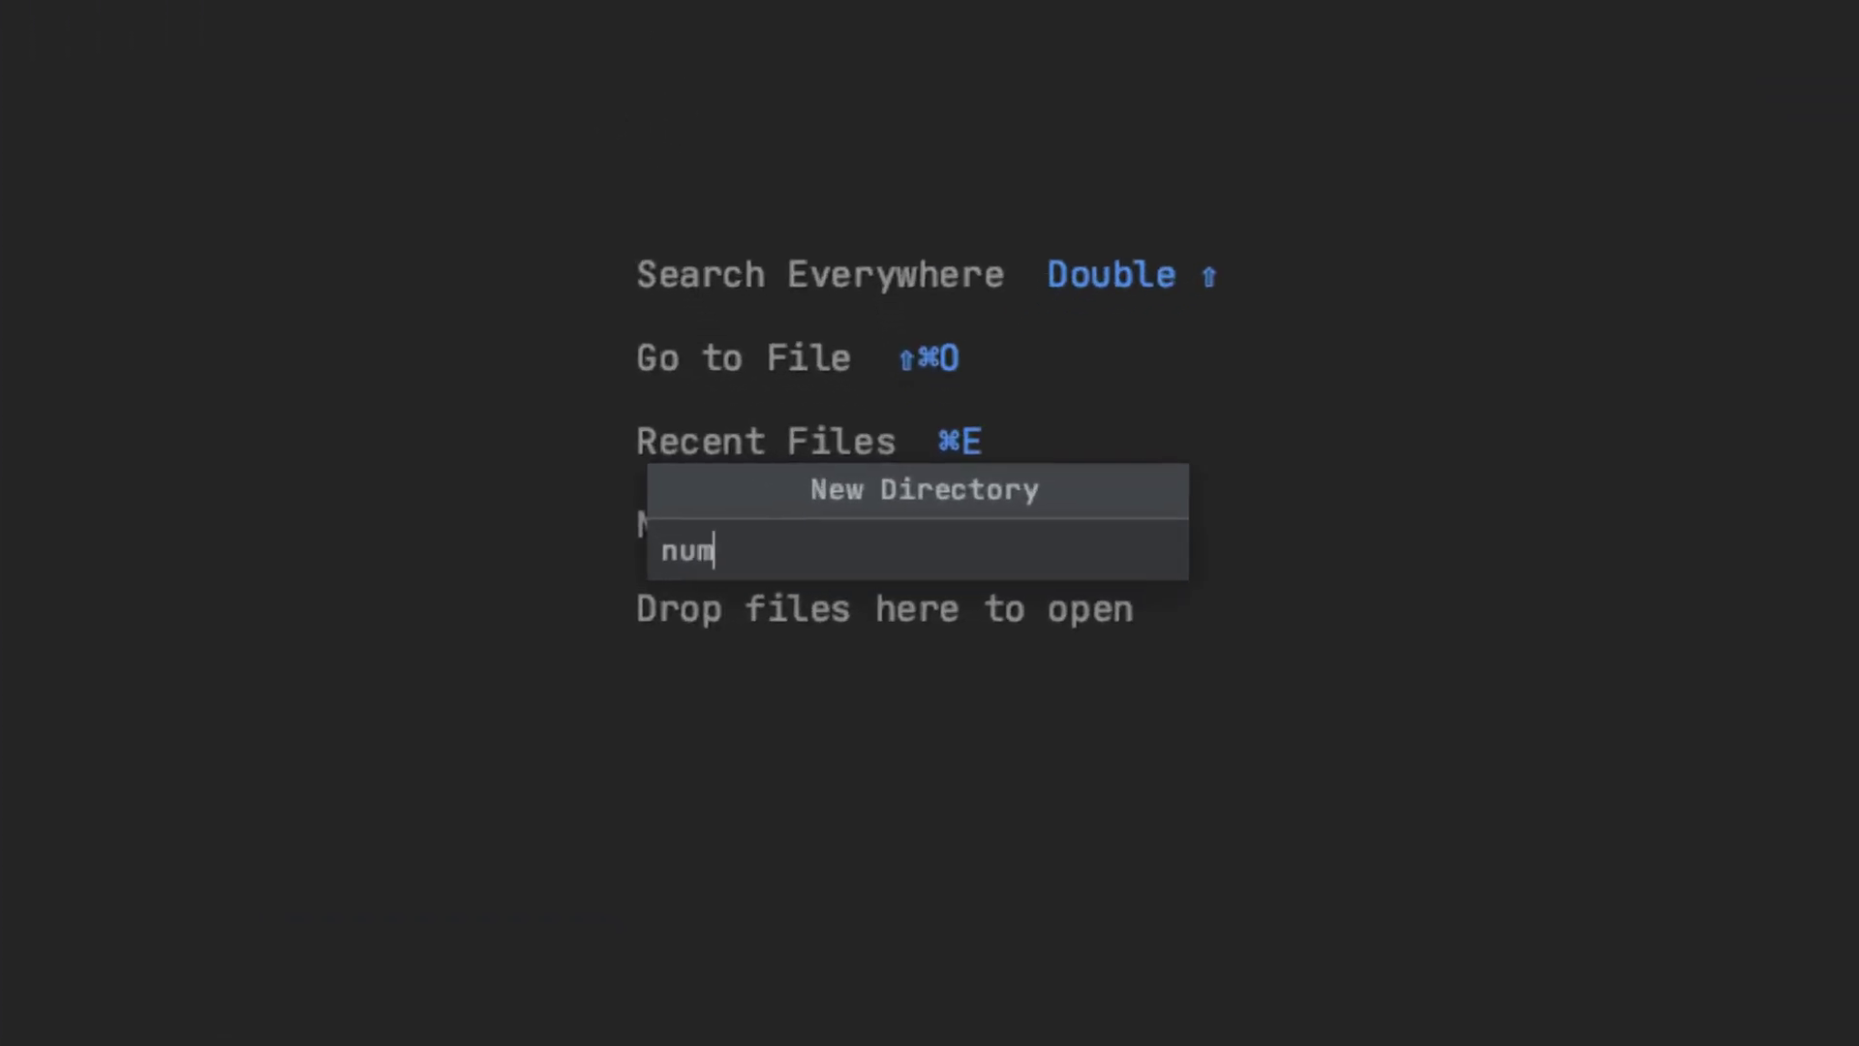
type("ber-generator-s")
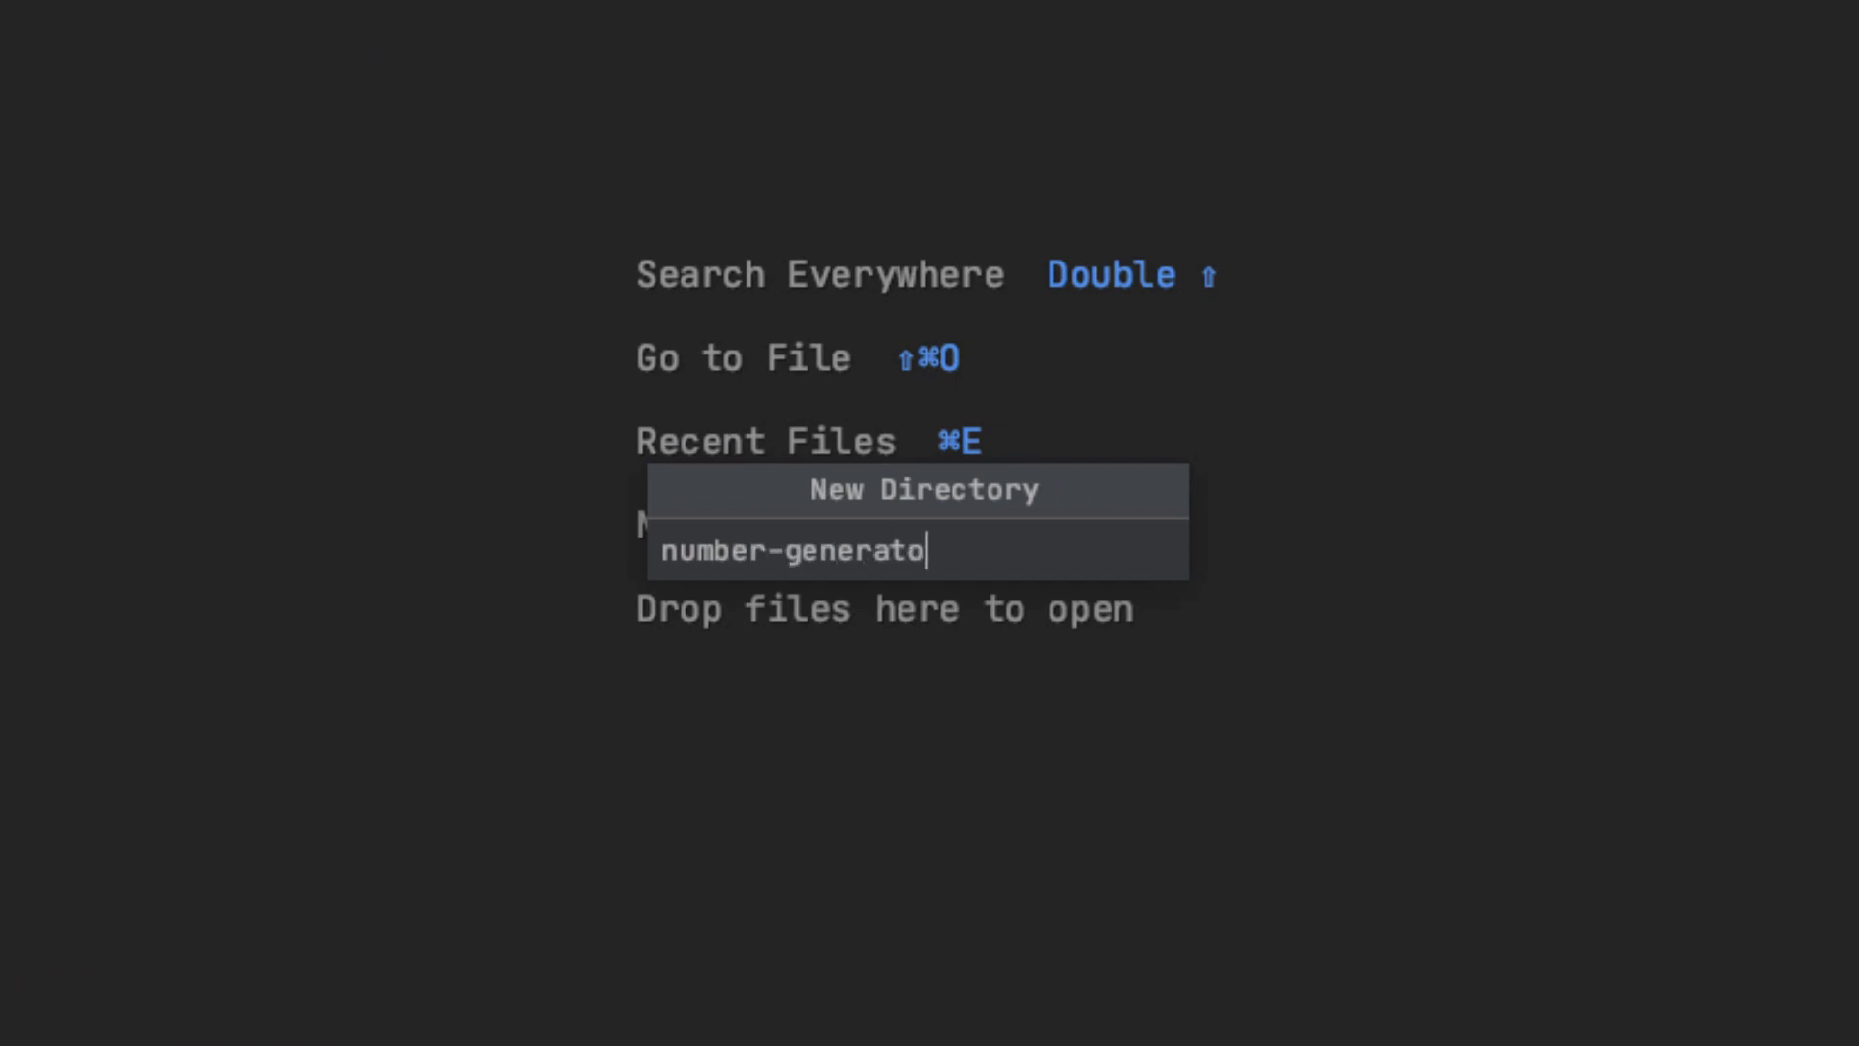
type("ervices")
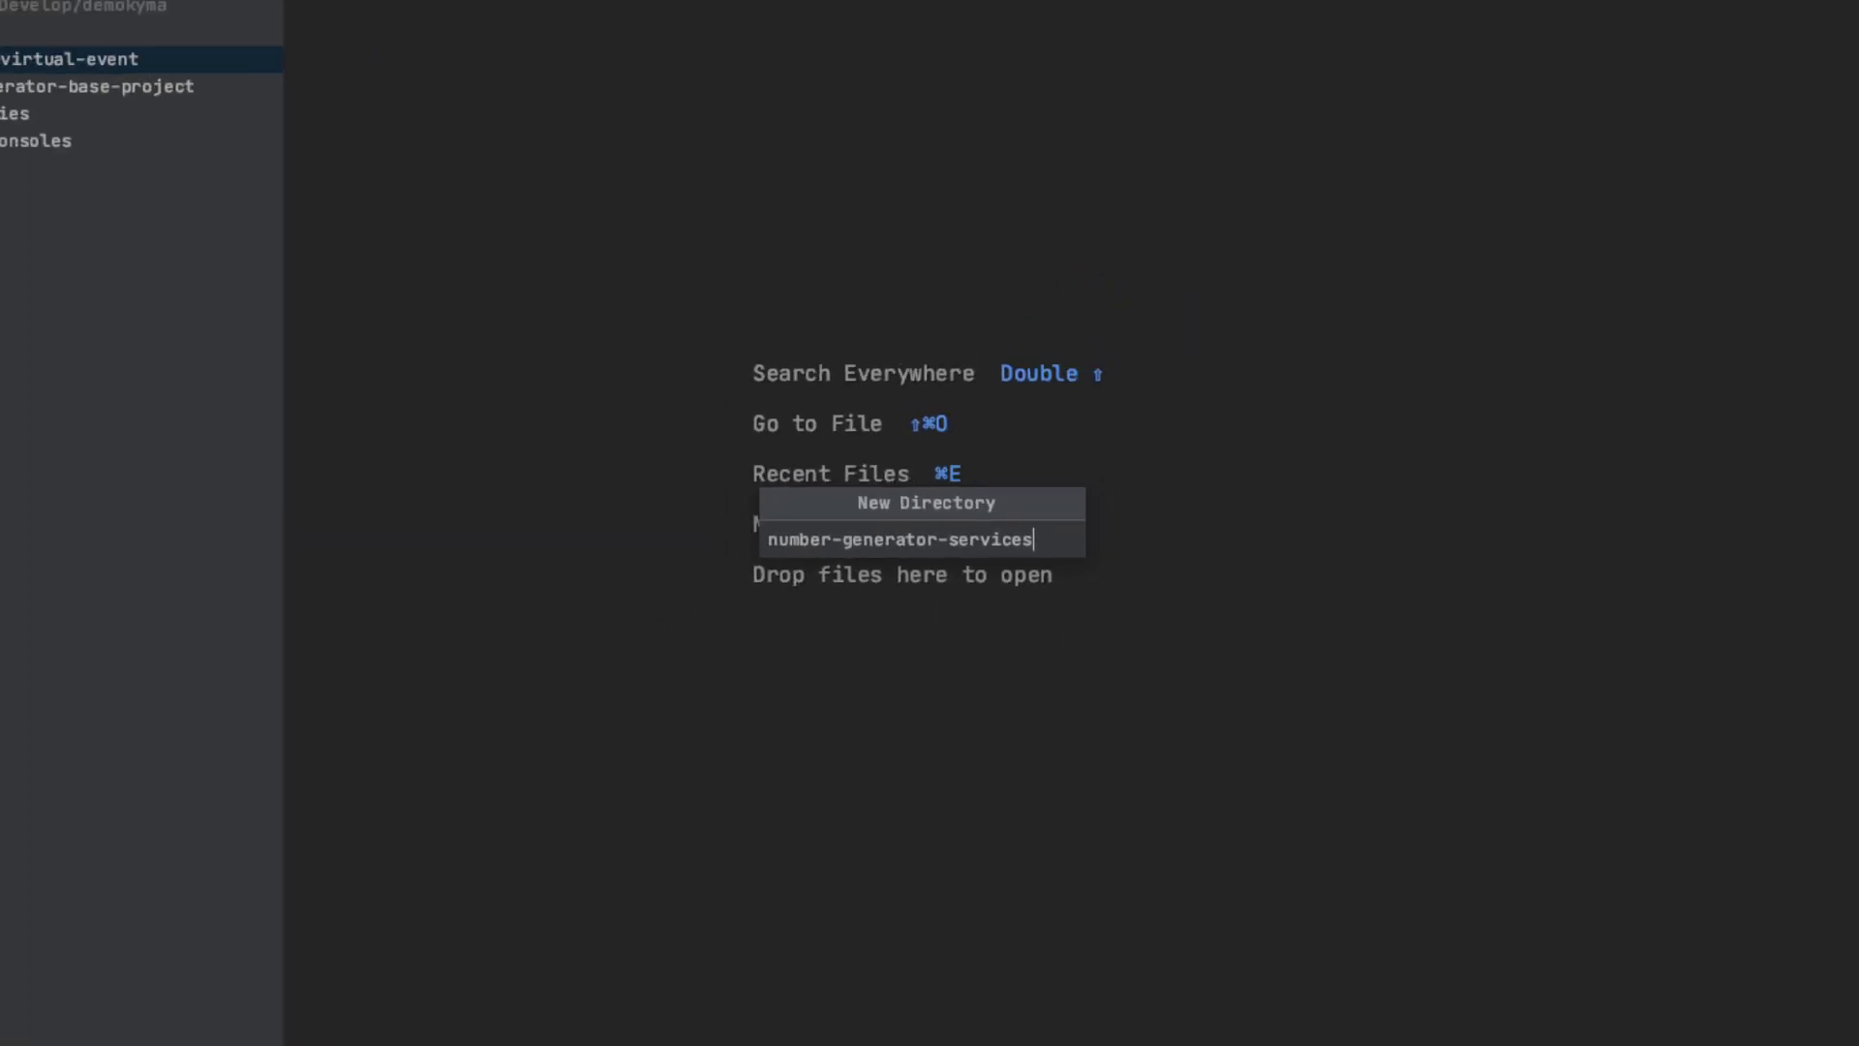
key("Return")
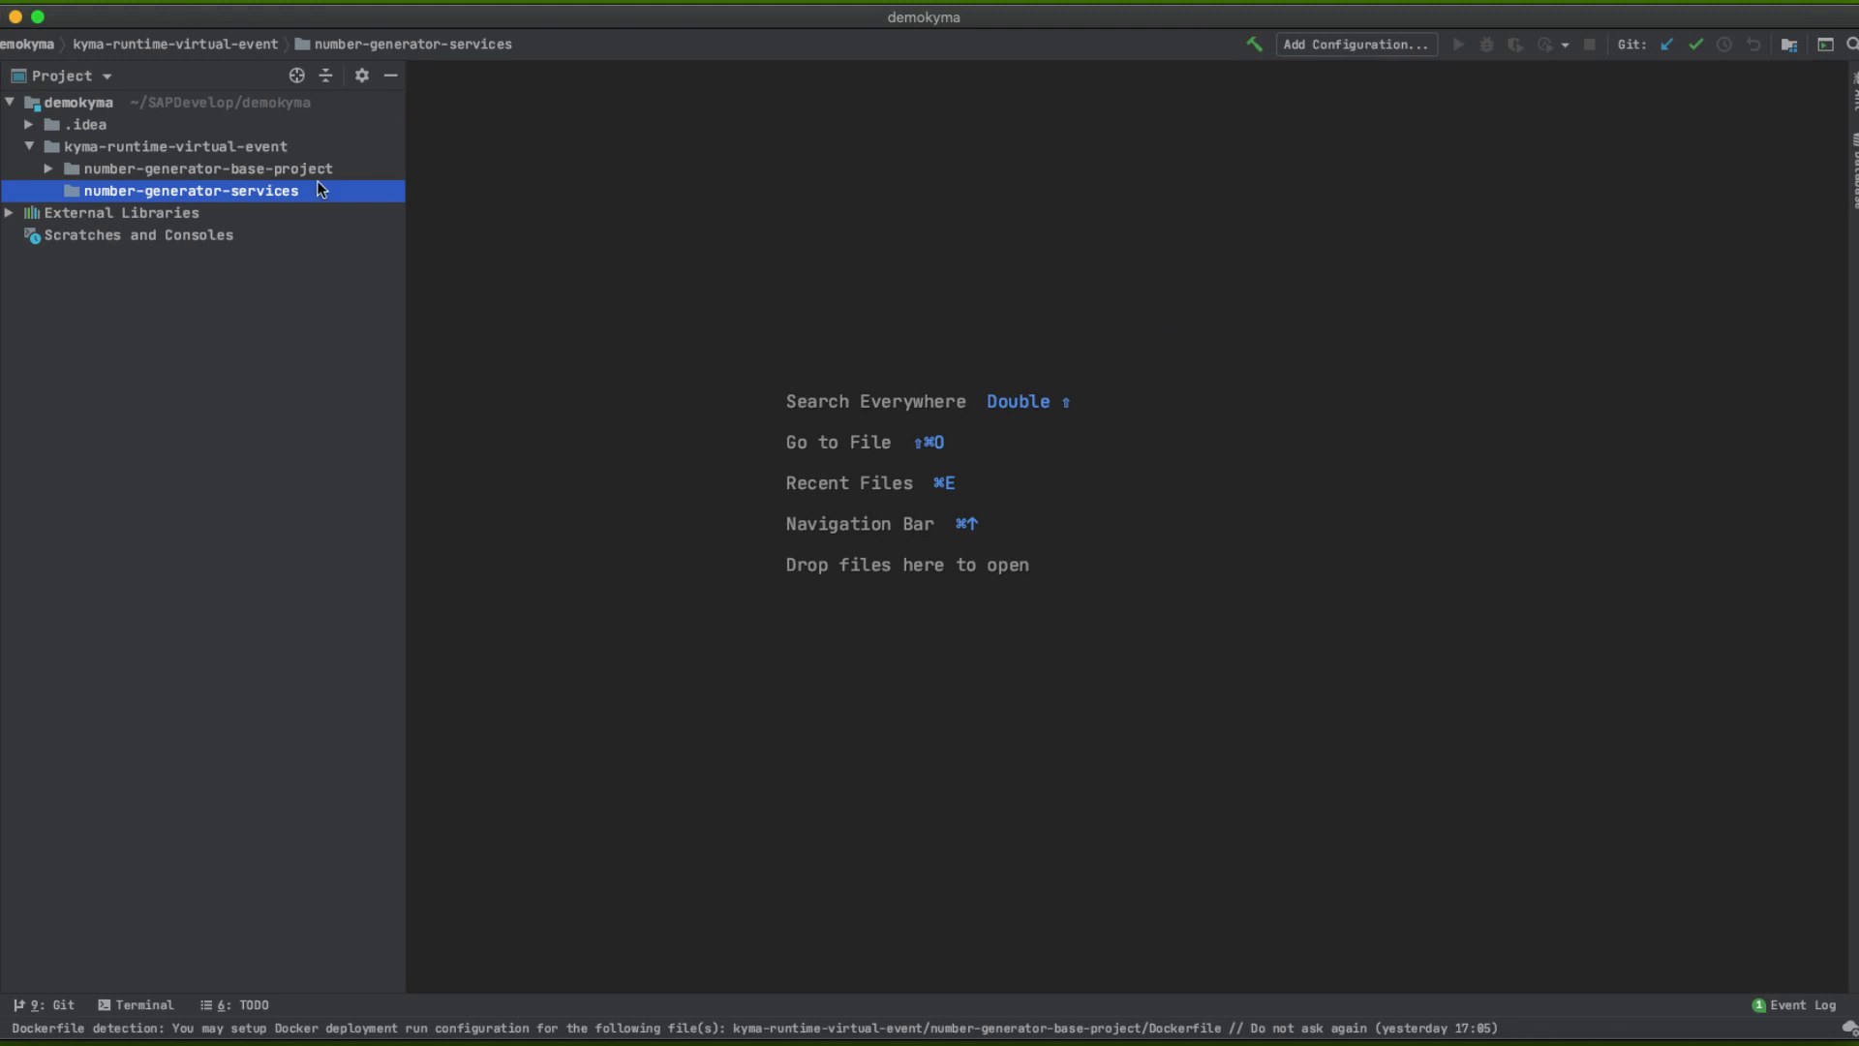
- Add src and config subdirectories inside number-generator-services
right_click(307, 193)
mouse_move(389, 207)
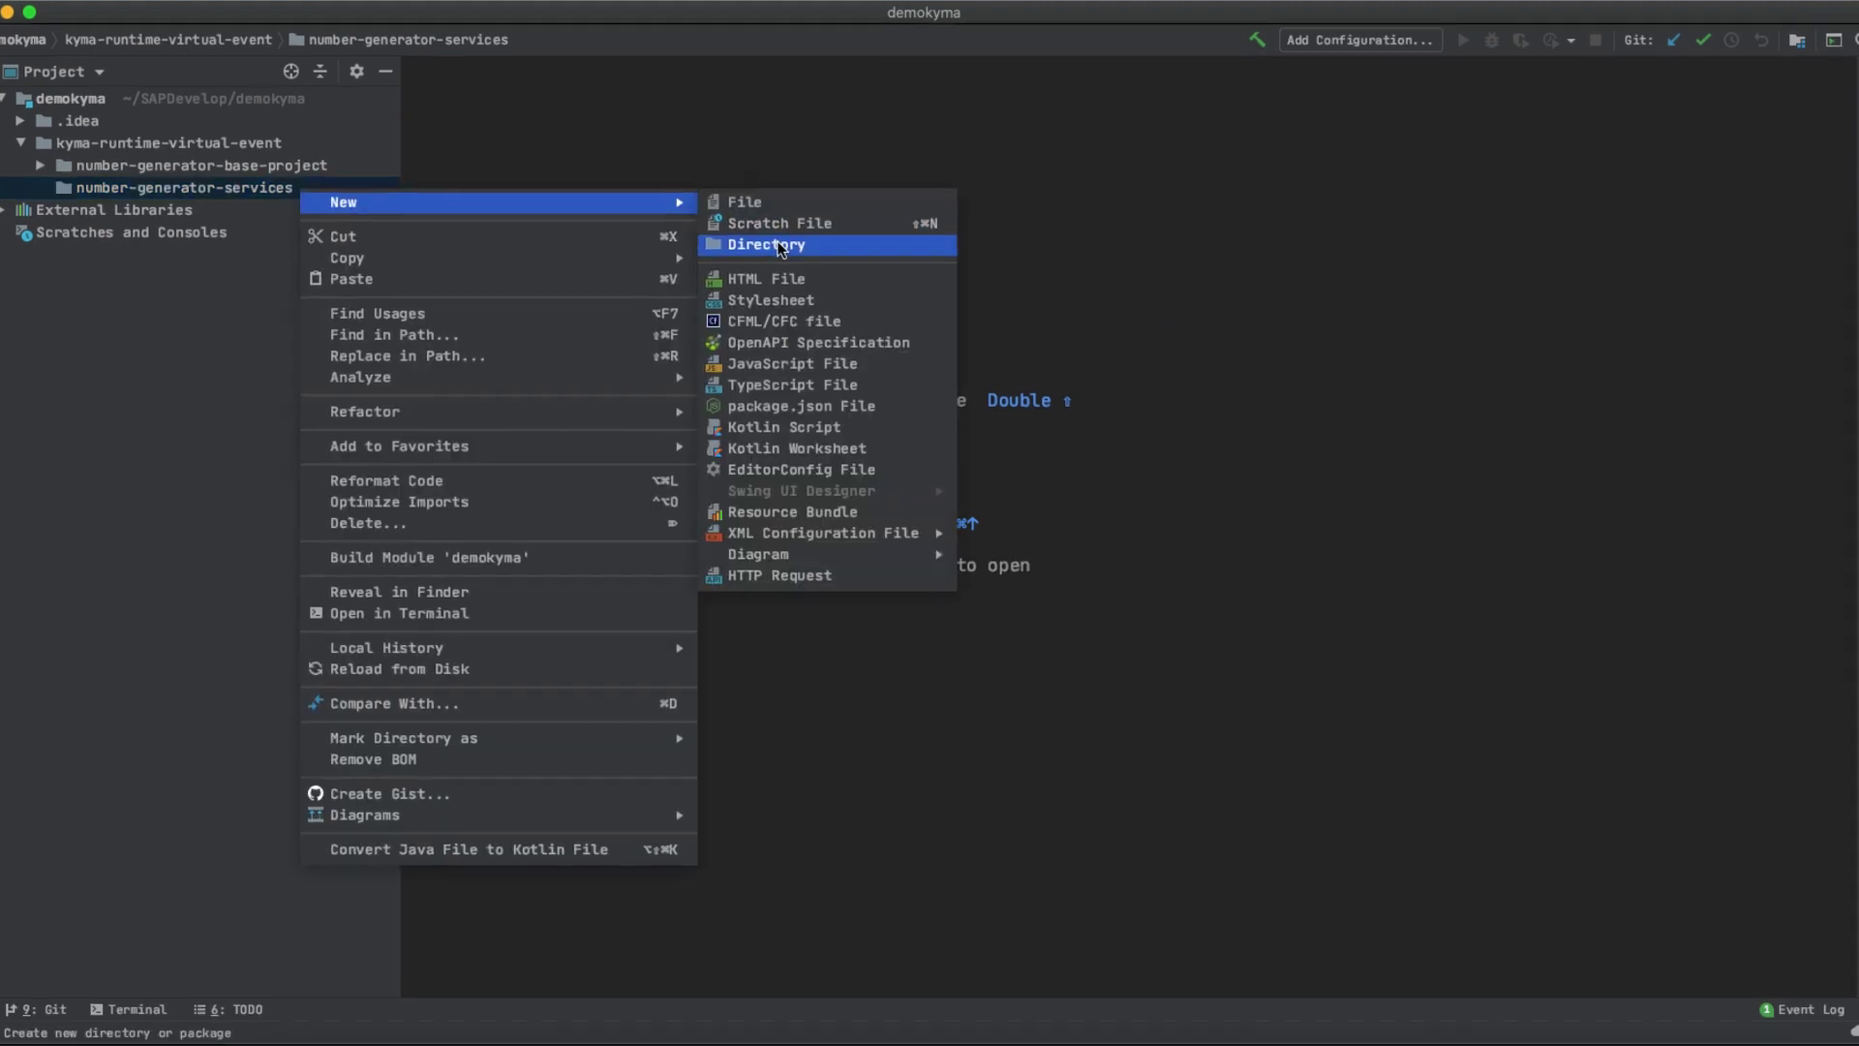
left_click(775, 247)
type("src")
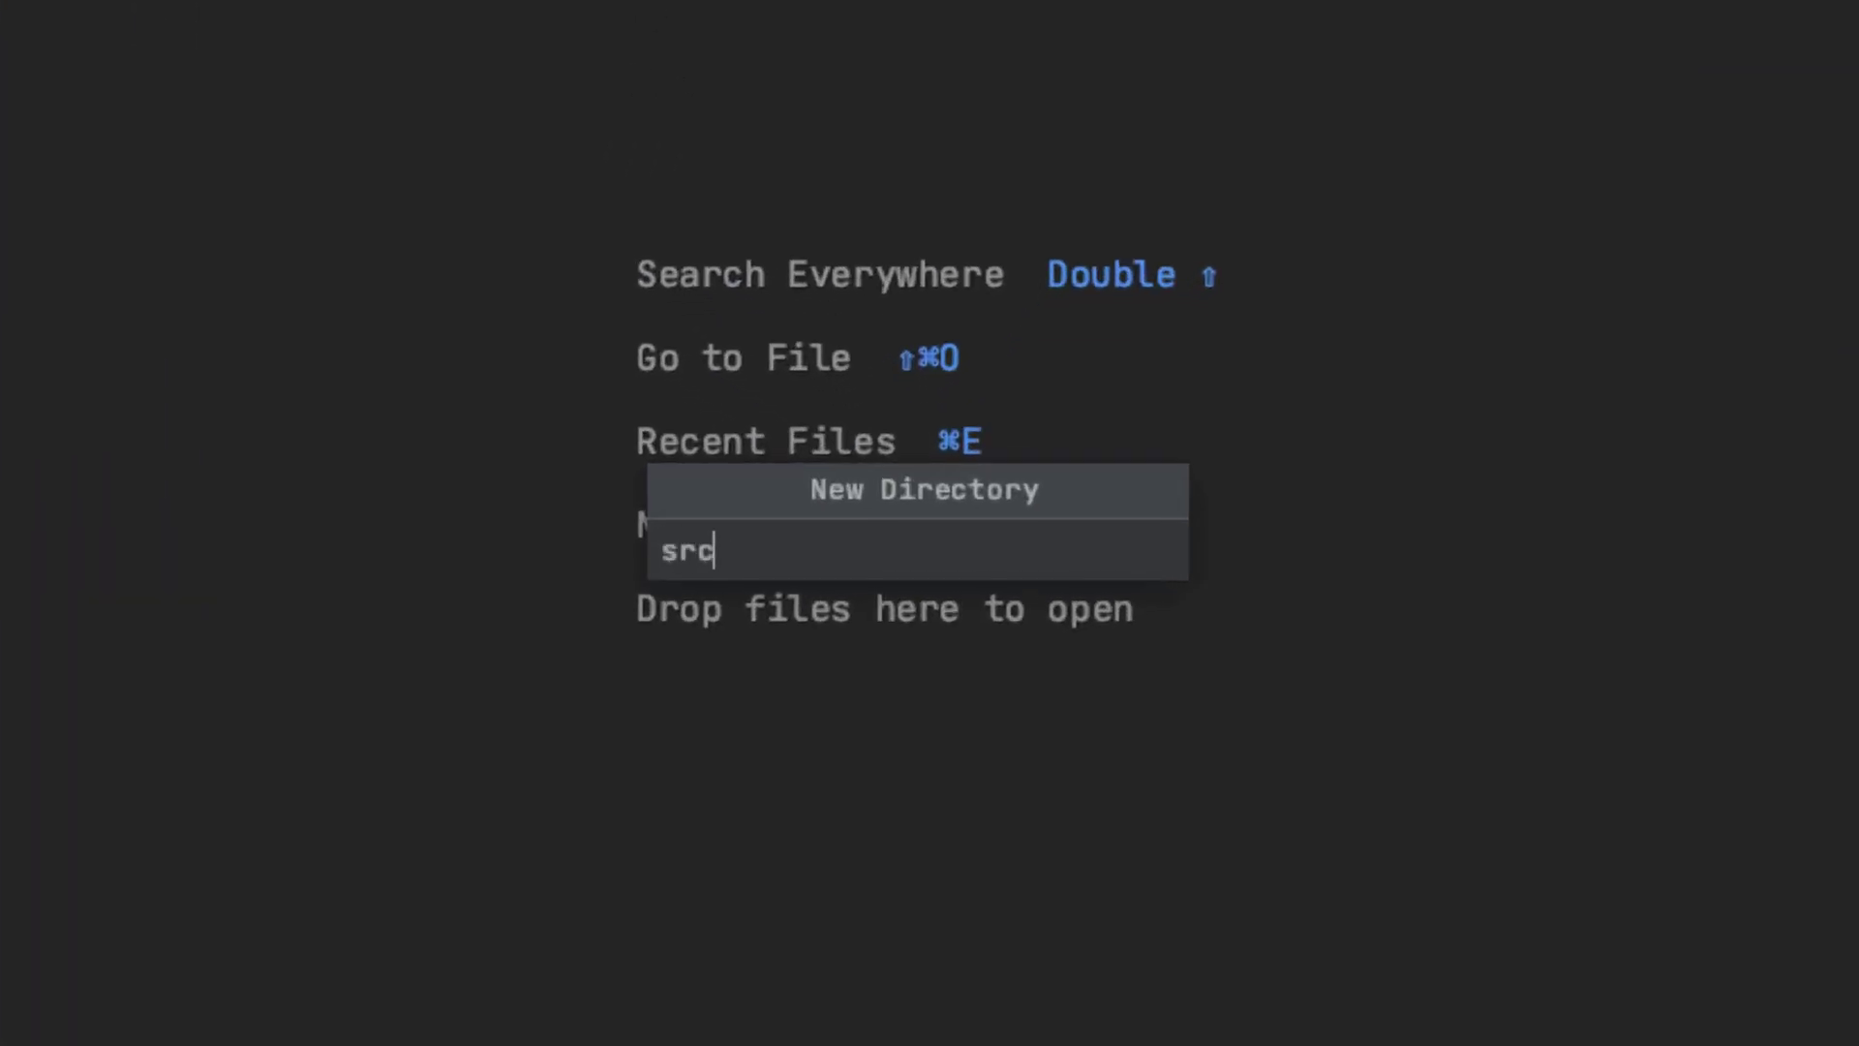
key("Return")
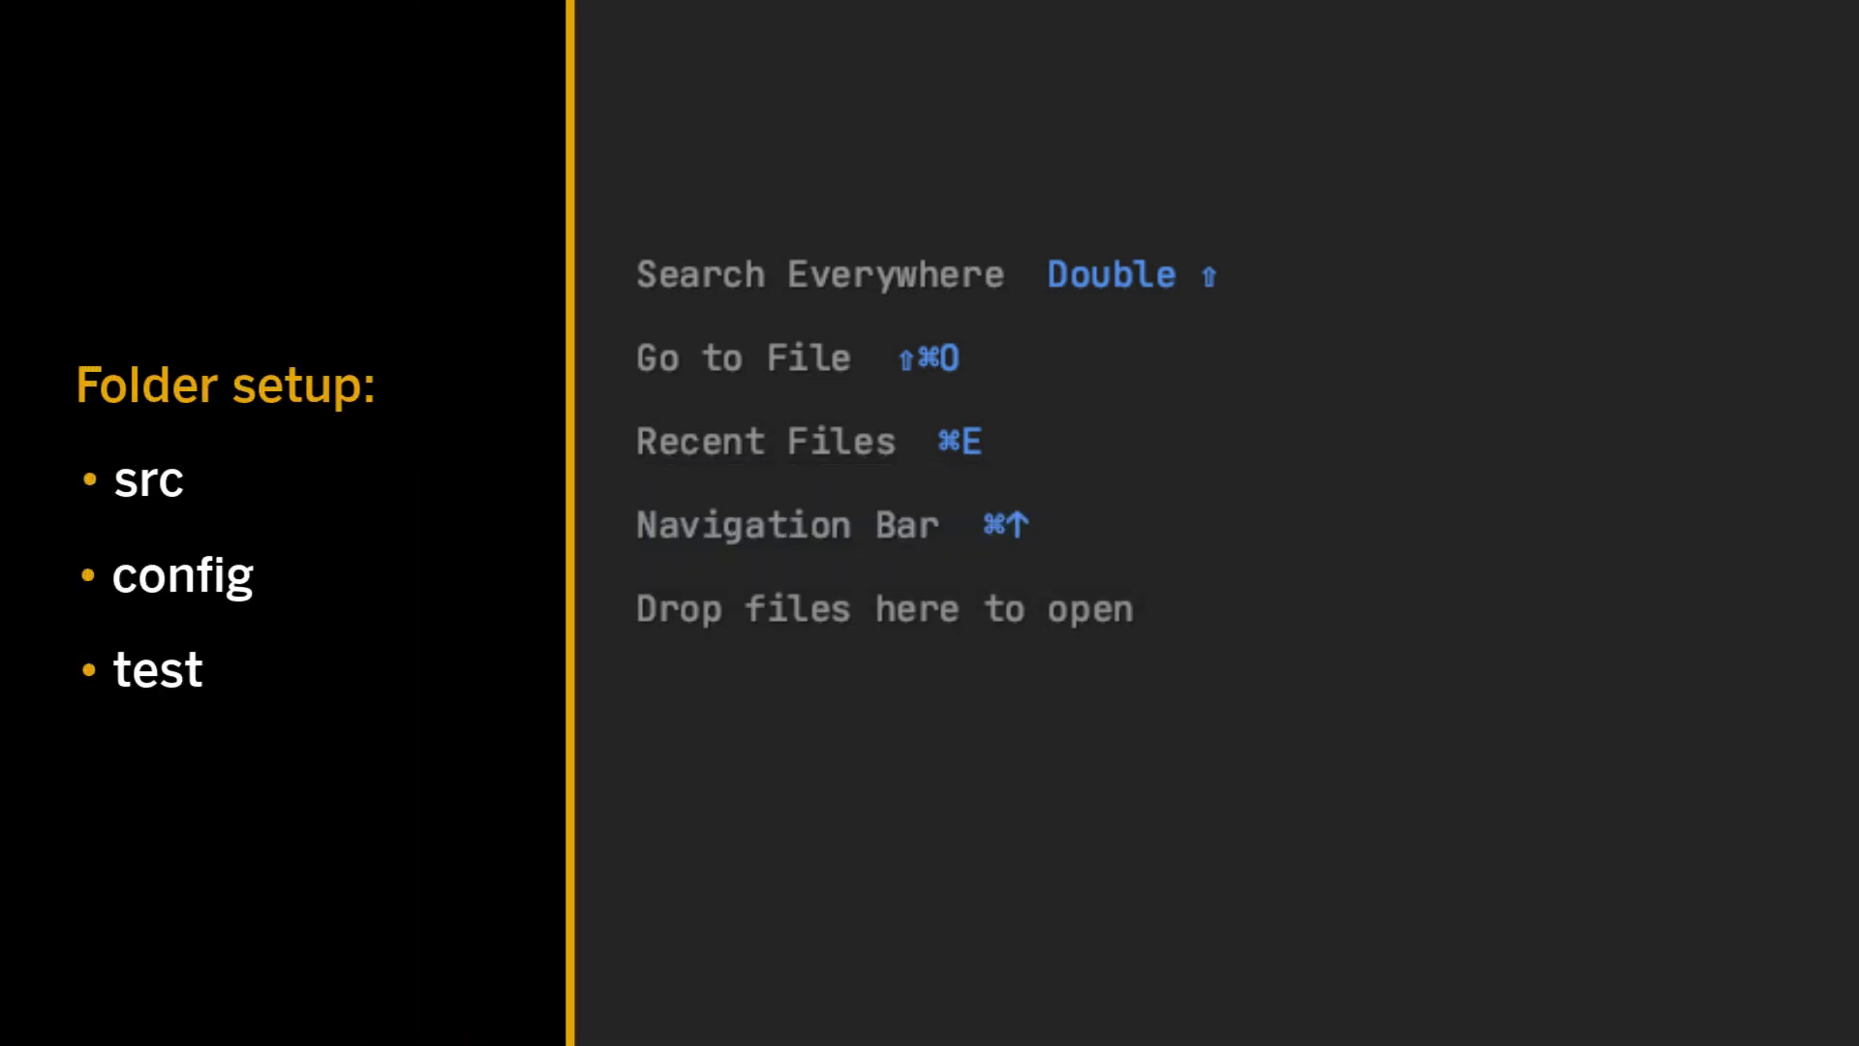
key("super+n")
left_click(865, 577)
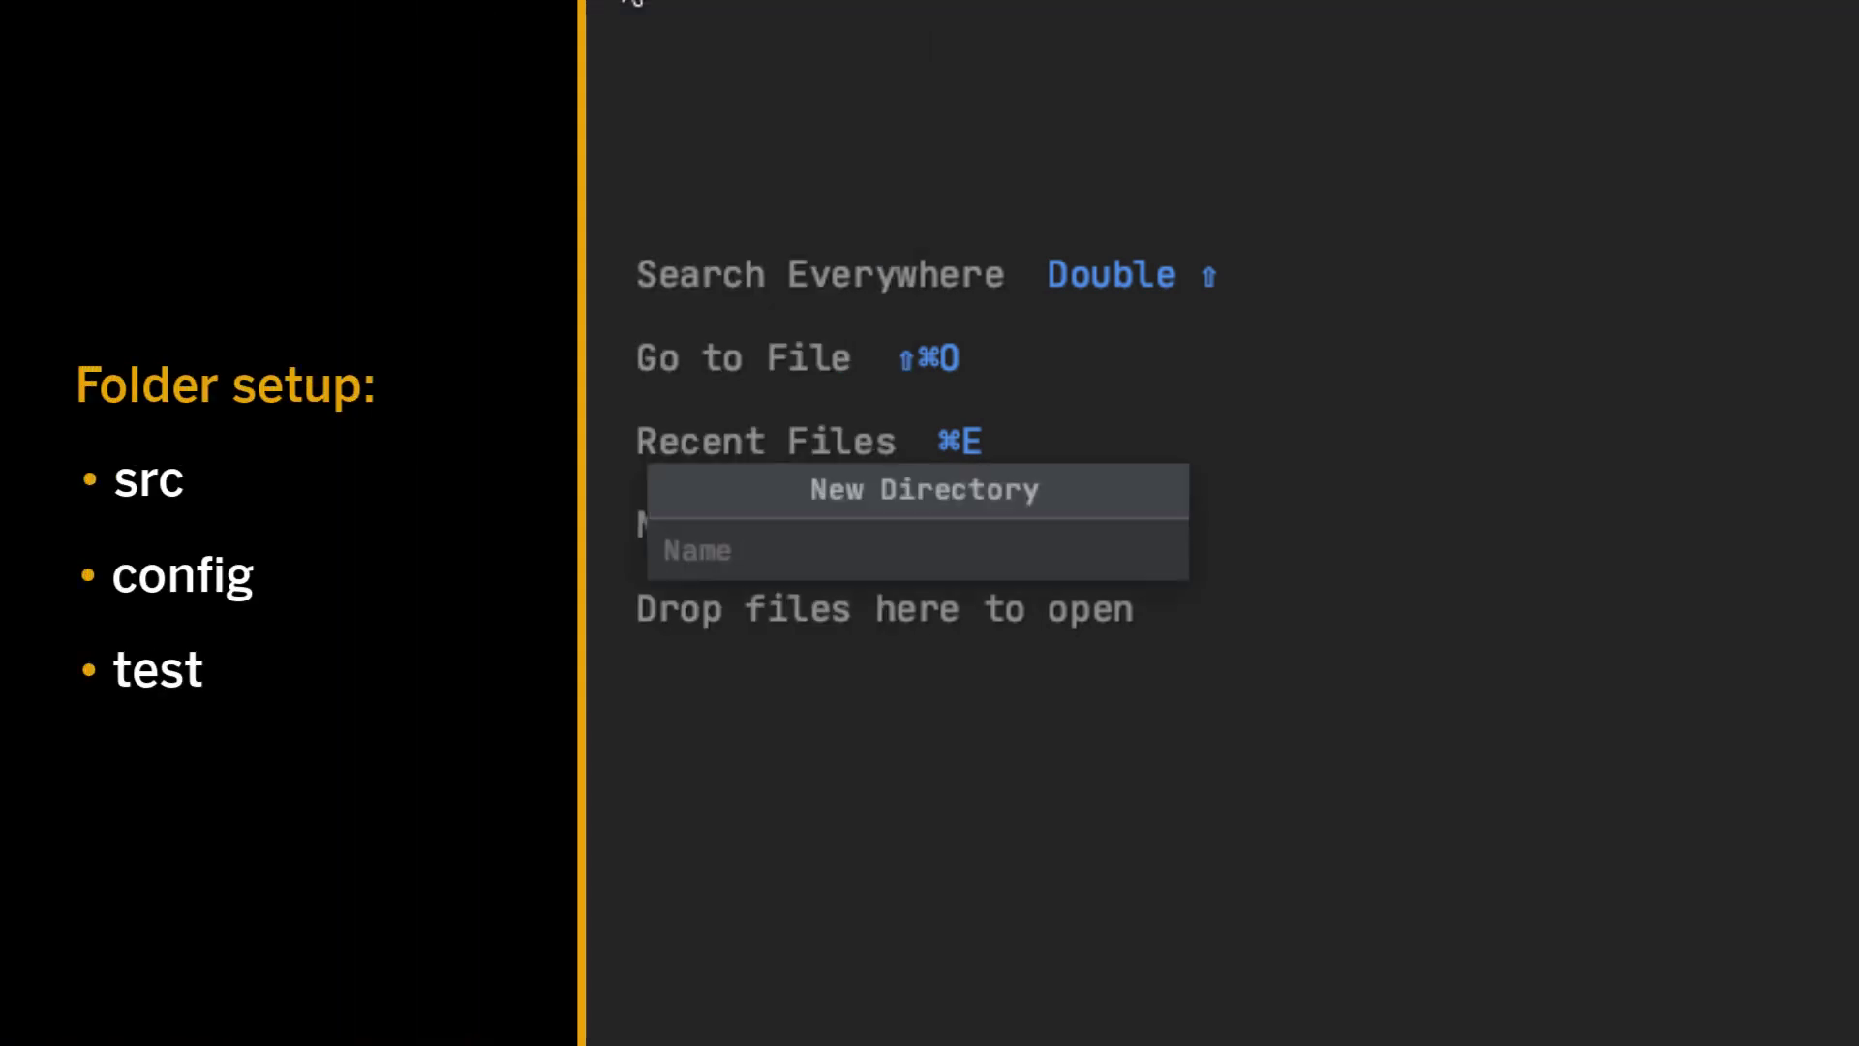
type("config")
key("Return")
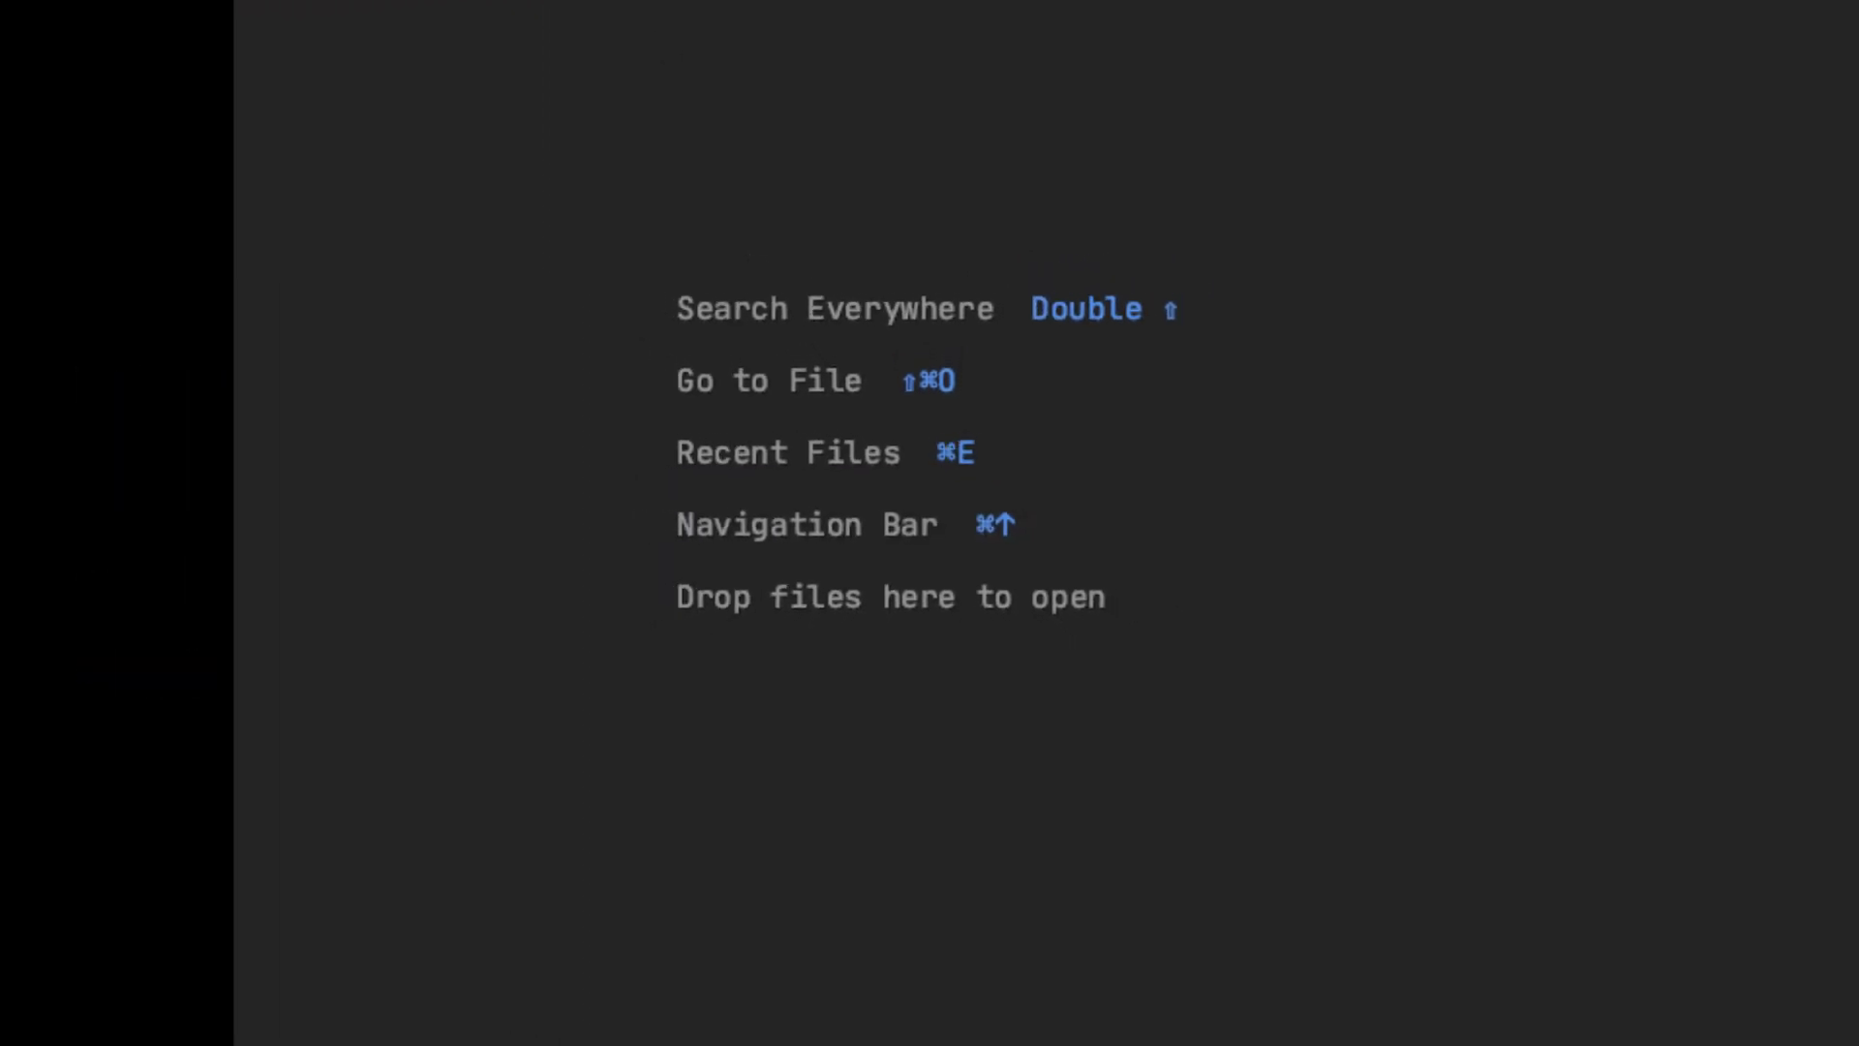
left_click(267, 191)
right_click(266, 193)
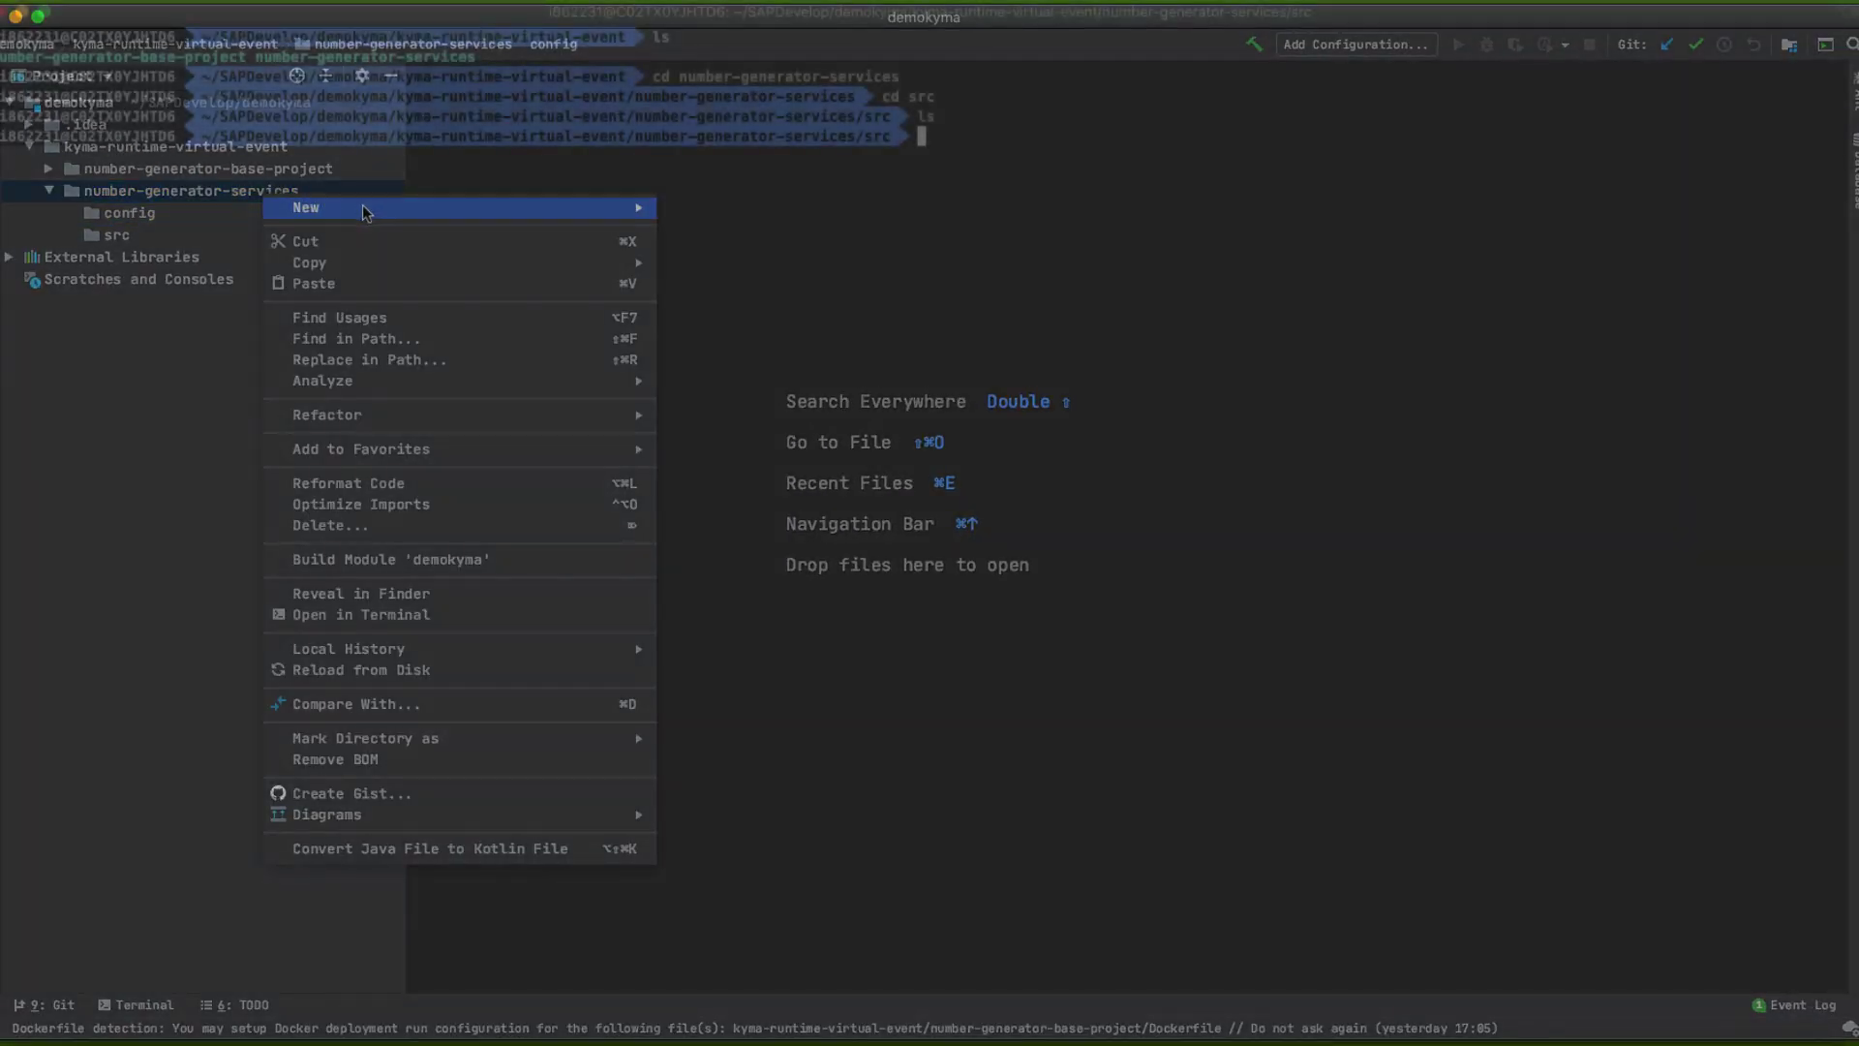
- Create deployment.yaml in src and save the number-generator-service Function manifest into it with vi
mouse_move(362, 207)
type("touch")
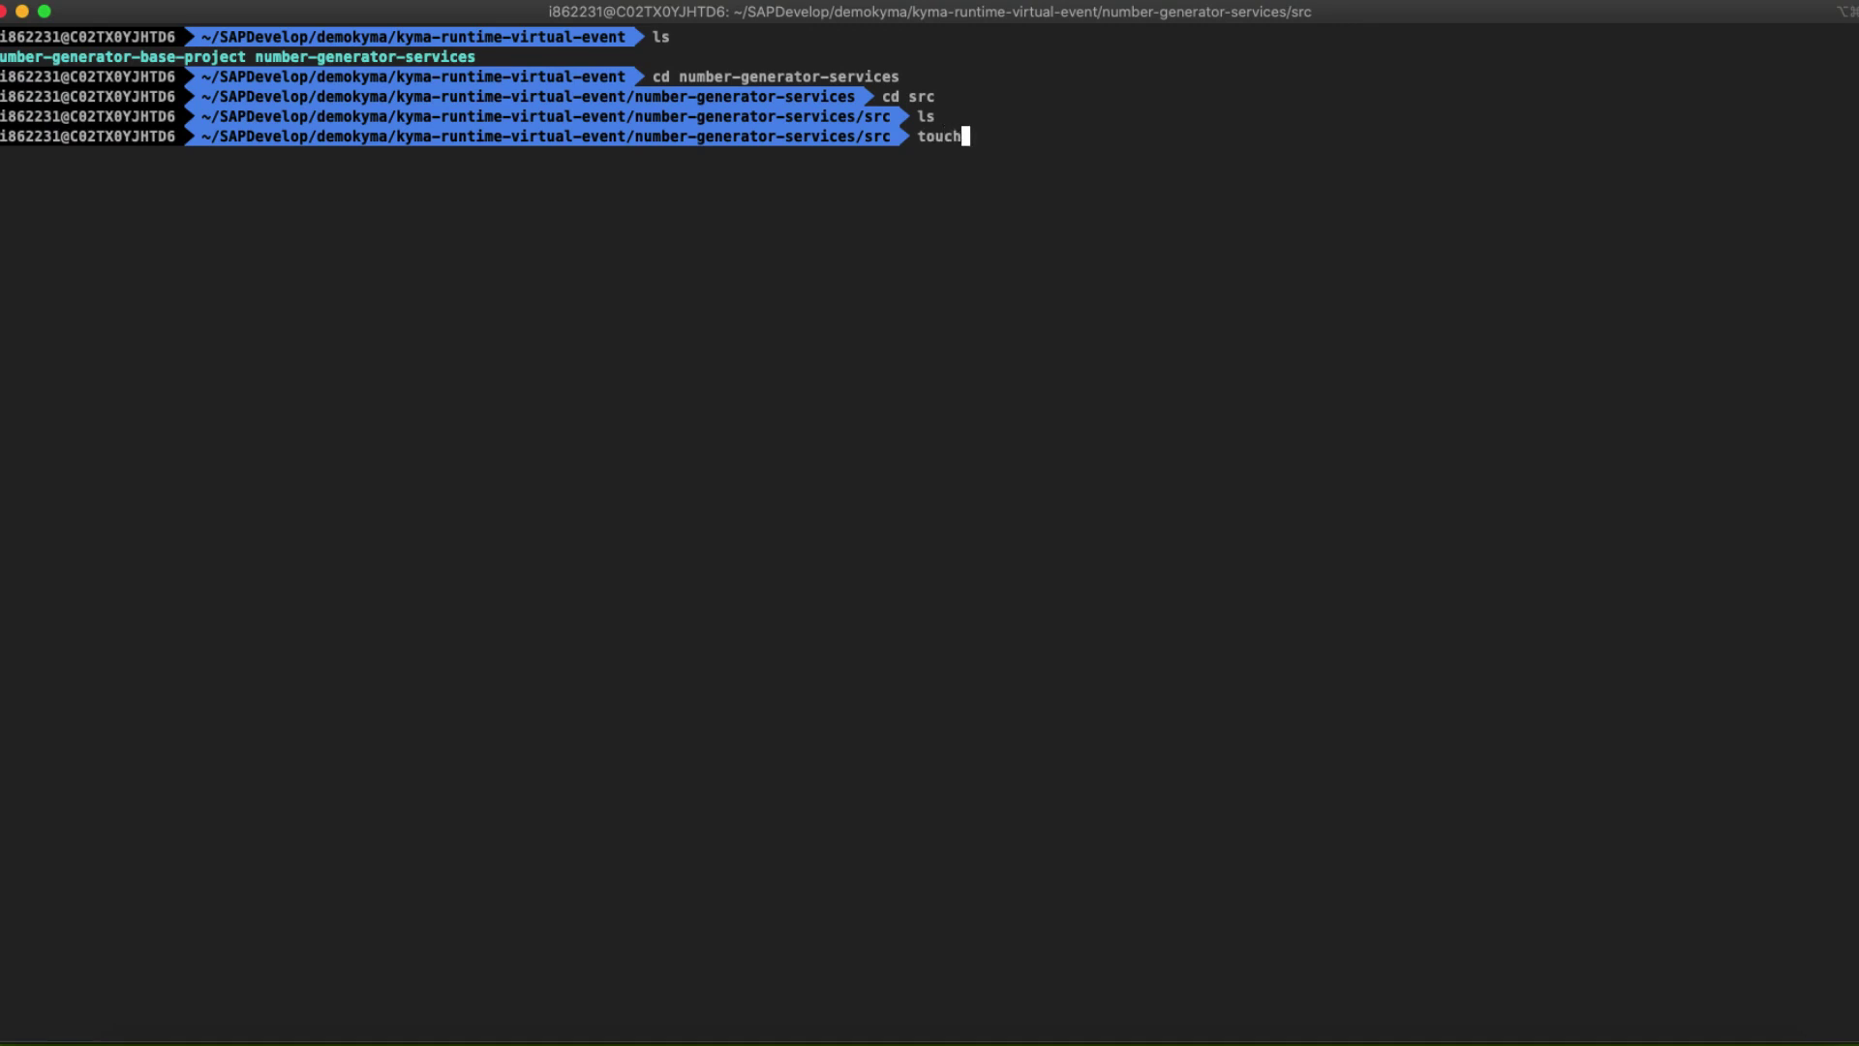
type(" deployment")
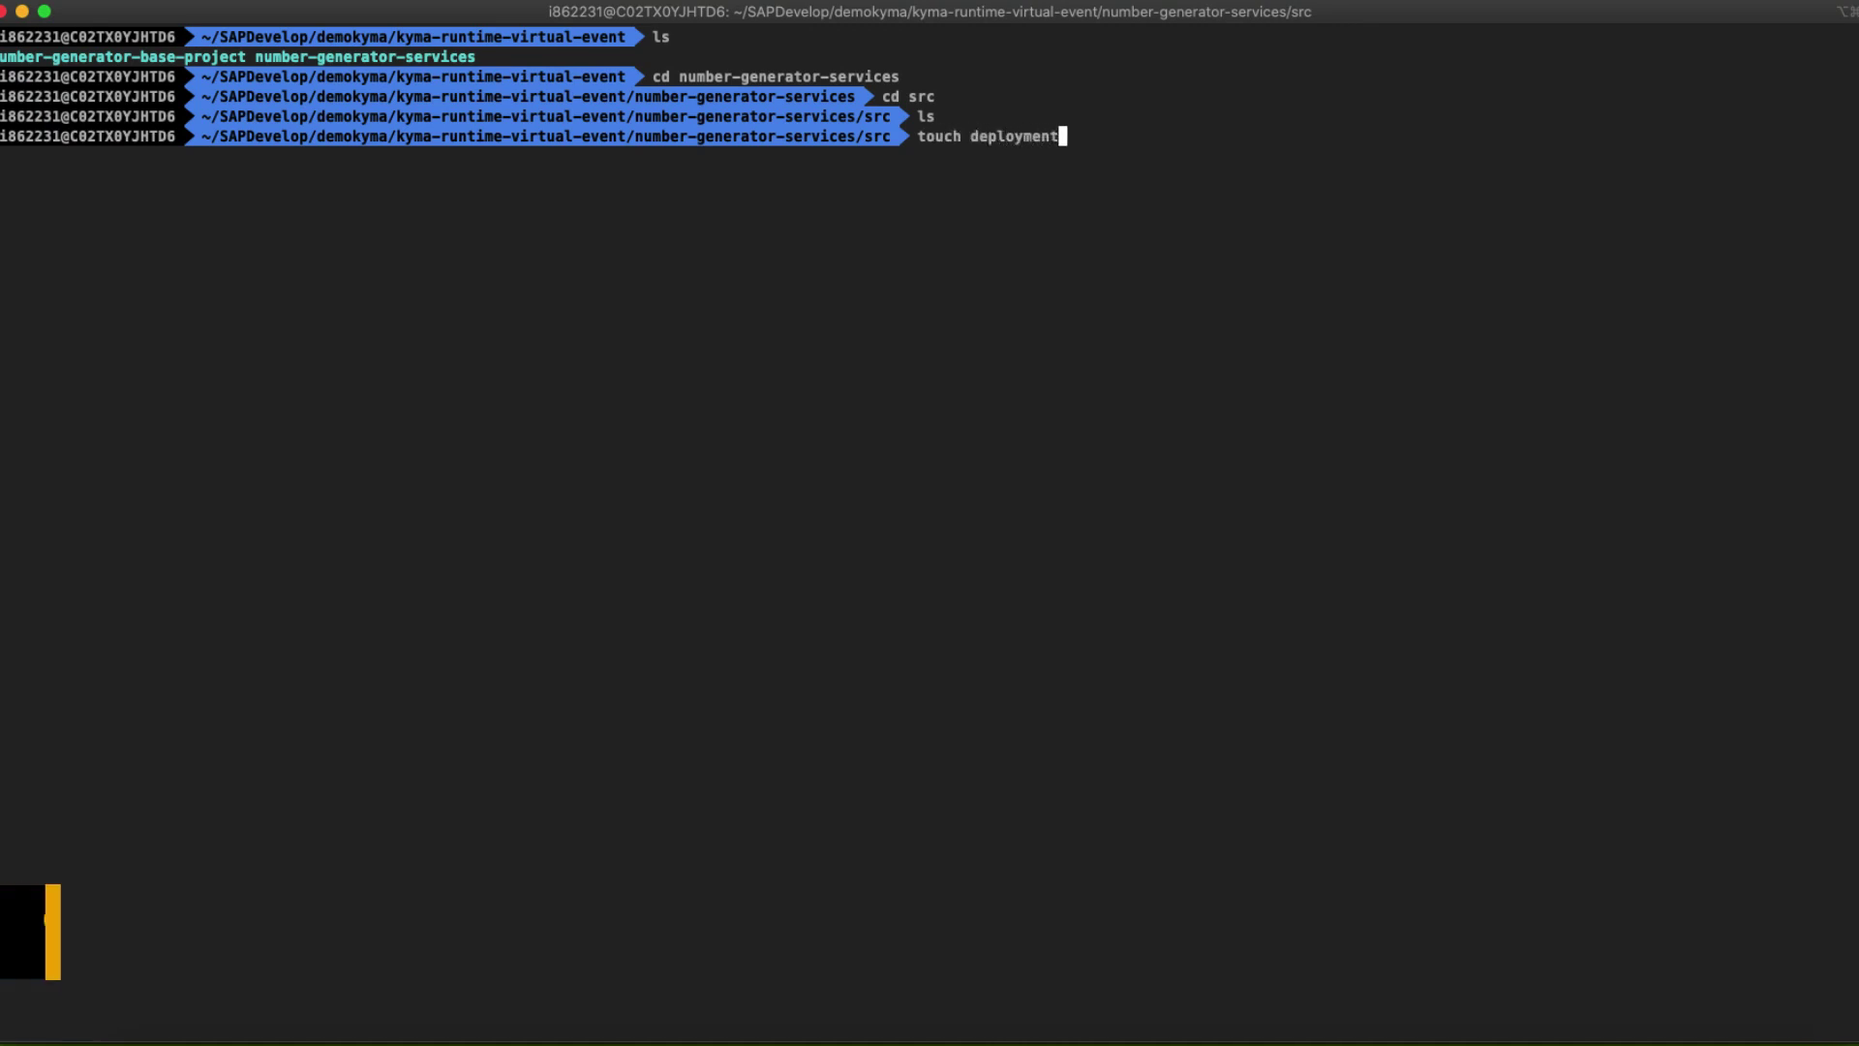
type(".yaml")
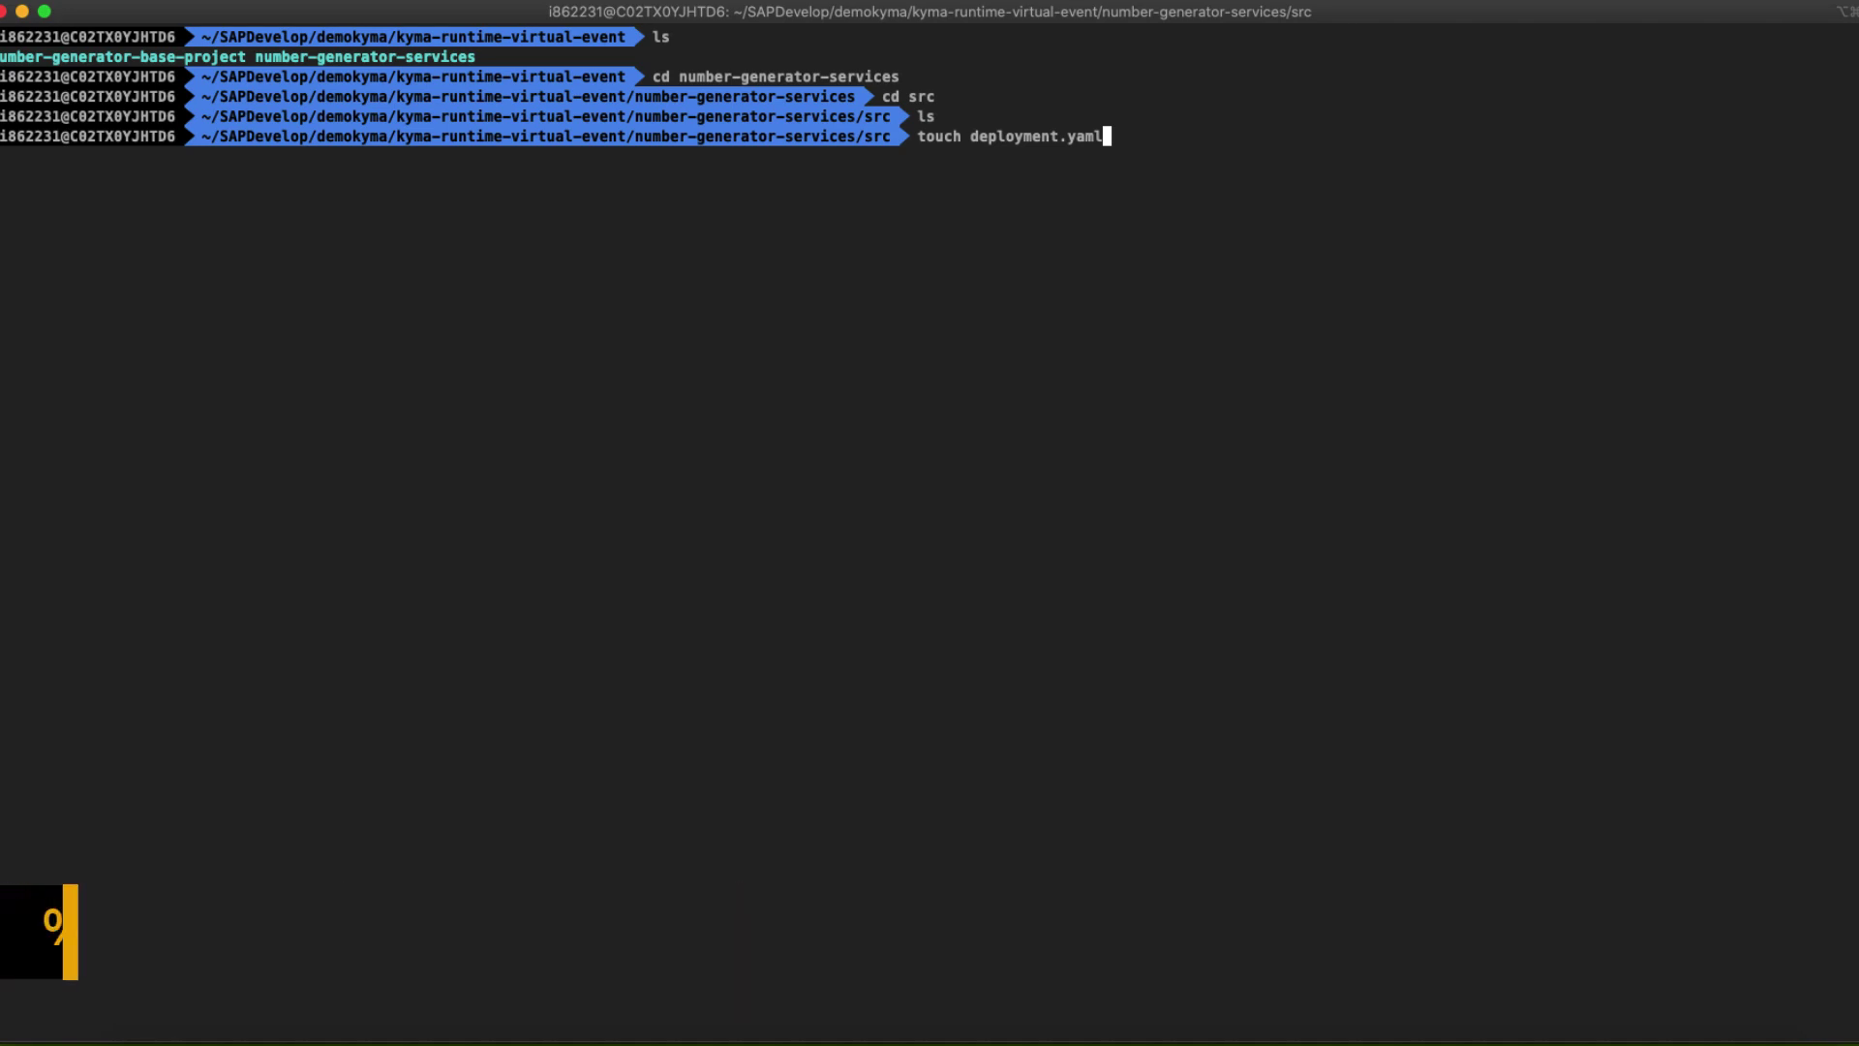
key("Return")
type("vi ")
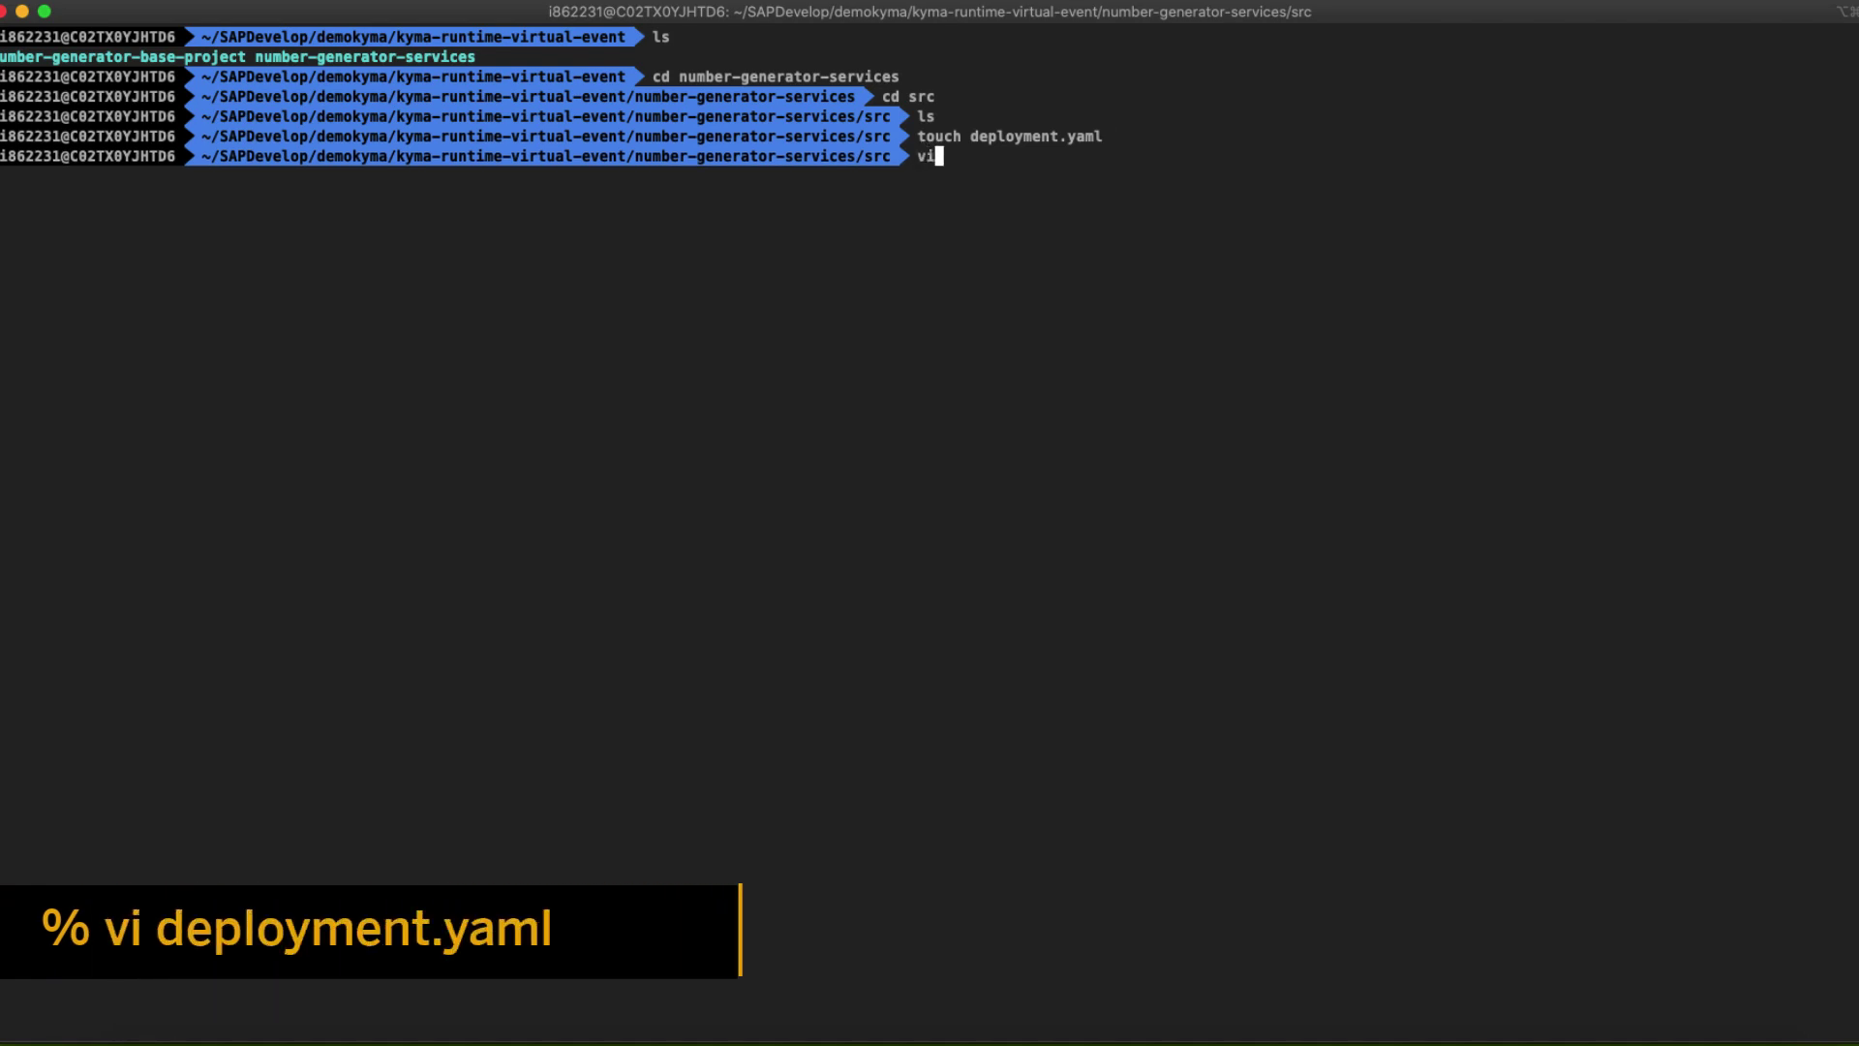
type("deploym")
key("Tab")
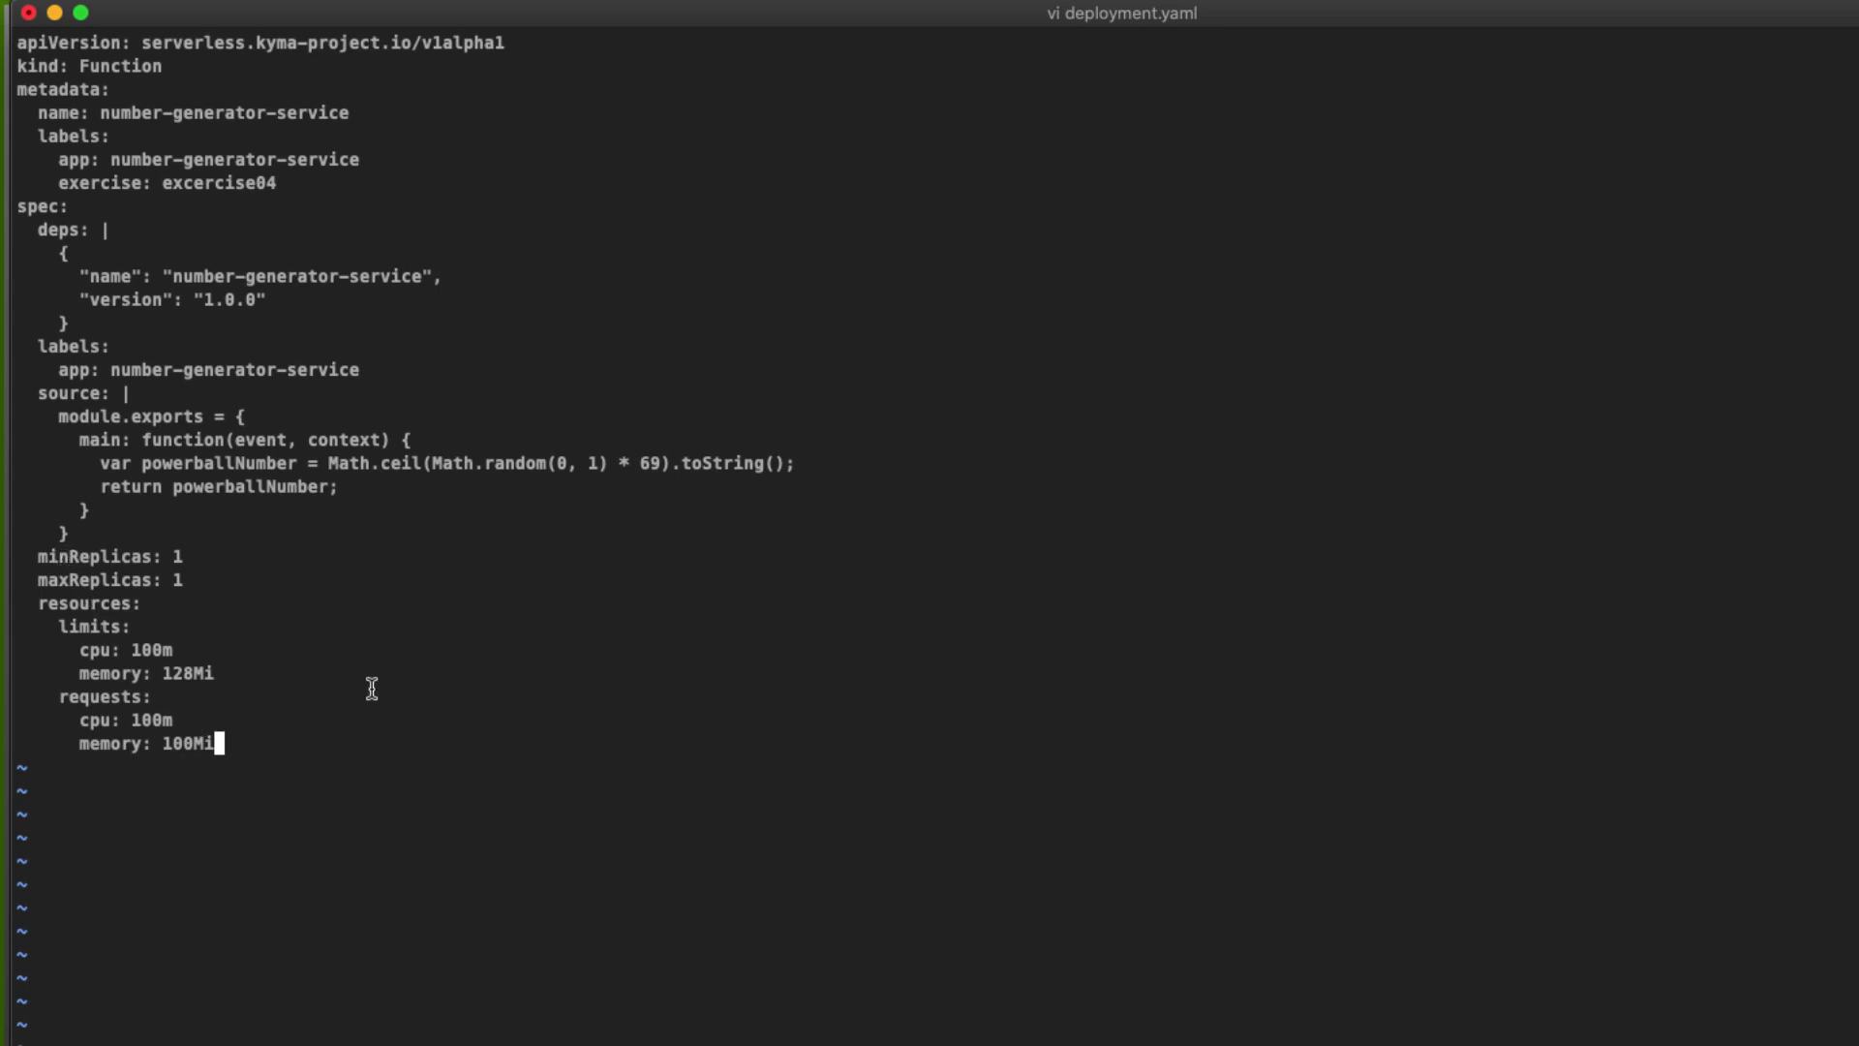
key("Escape")
key("Return")
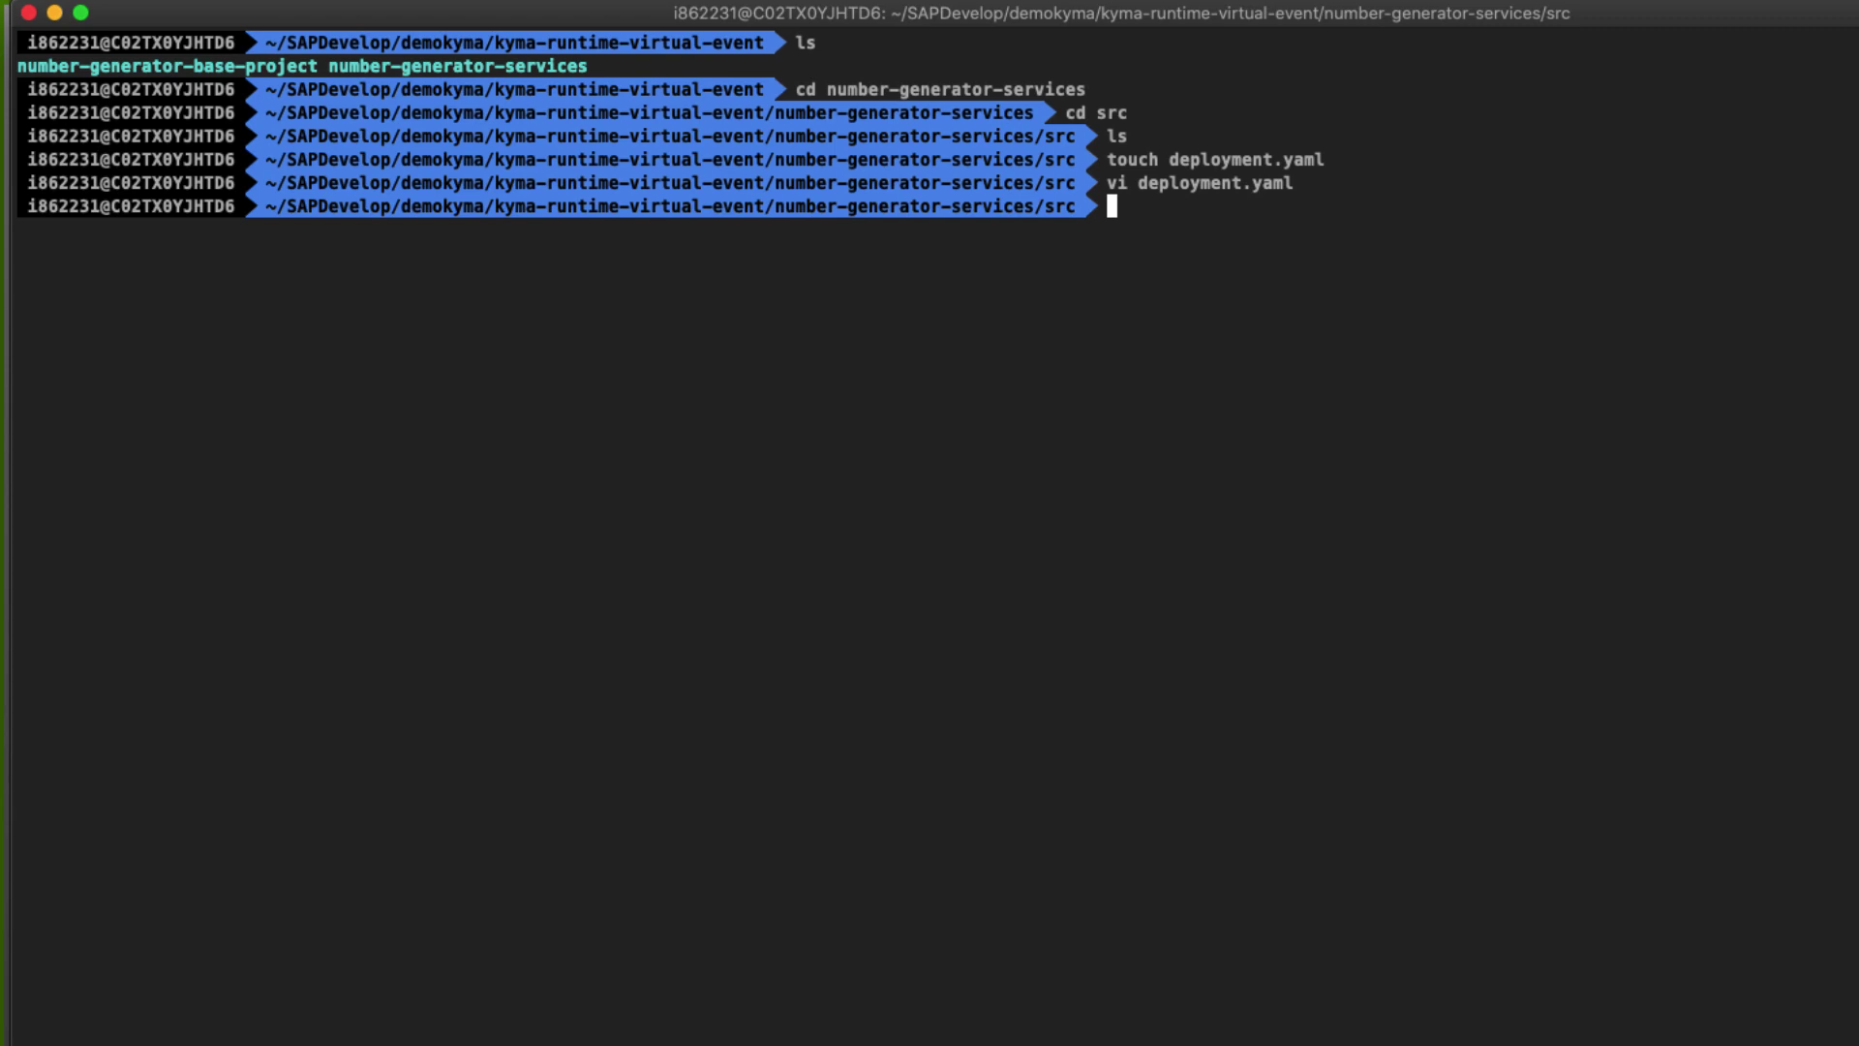
key("super+Tab")
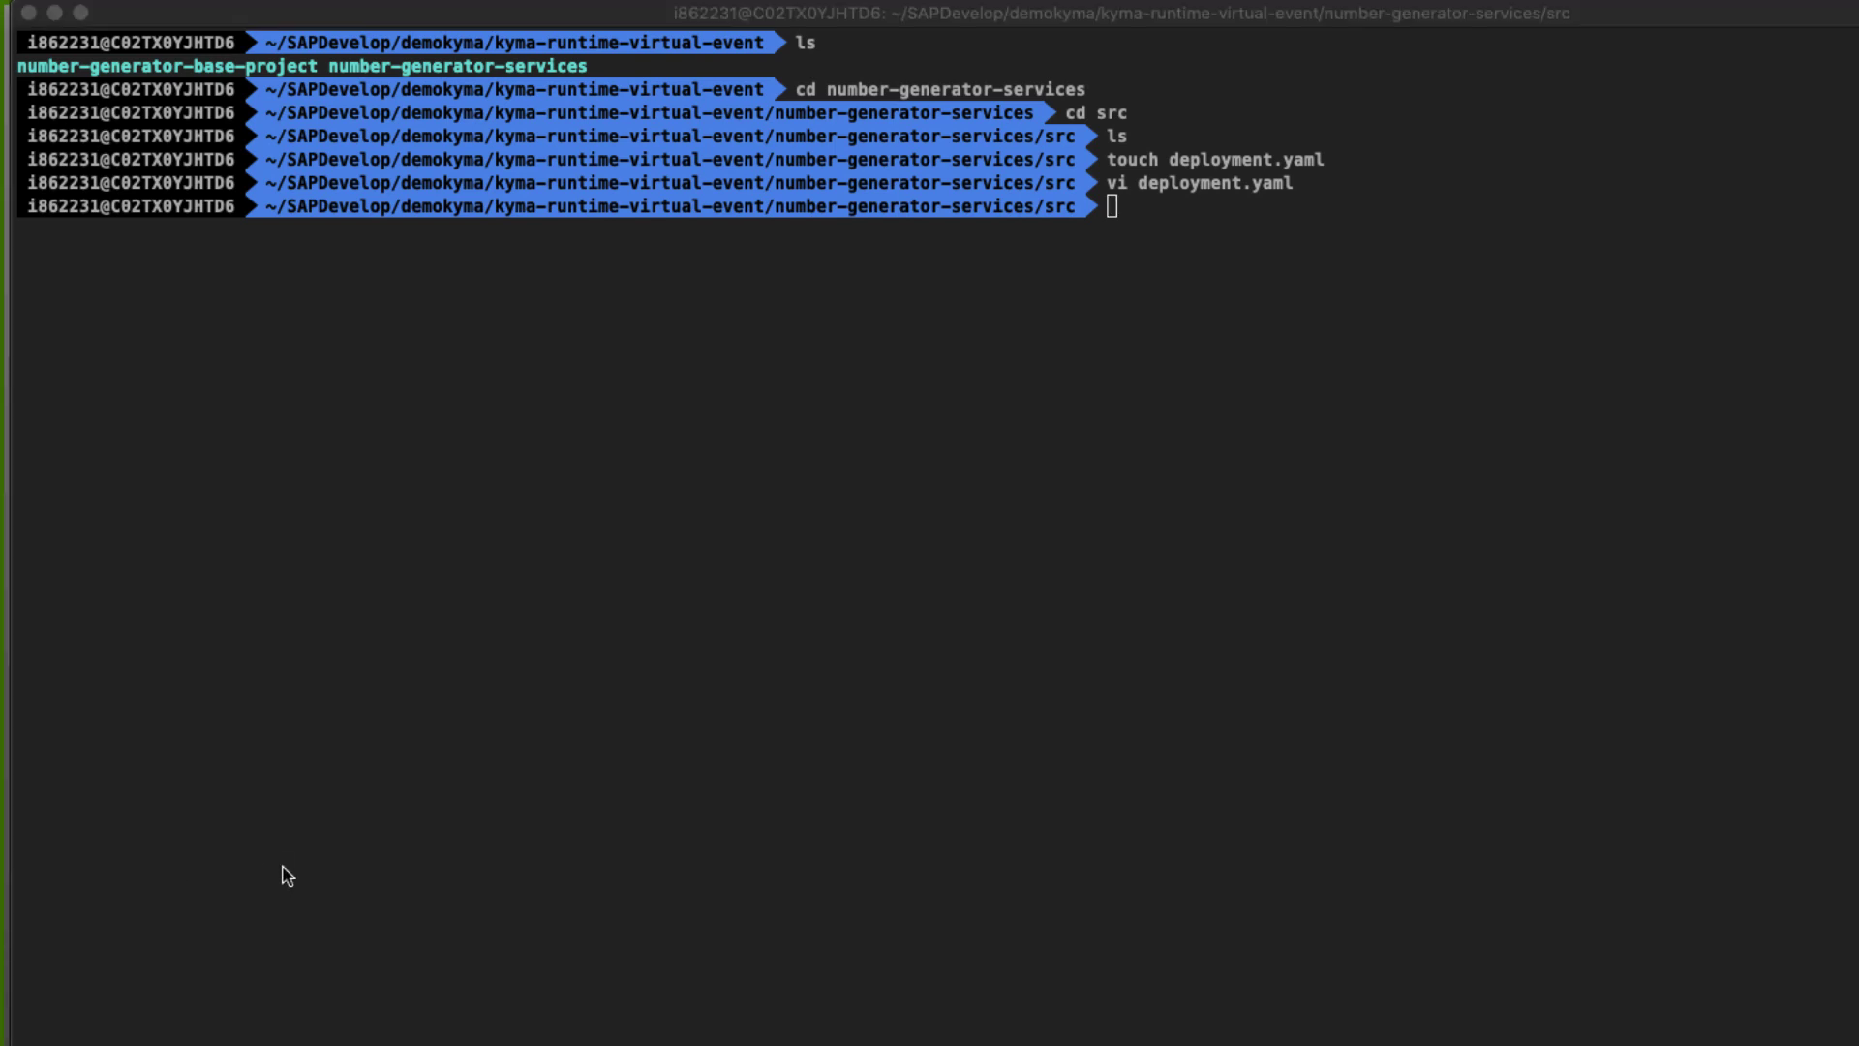
- Apply deployment.yaml to the devktoberfest namespace with kubectl
left_click(282, 869)
type("kubectl ")
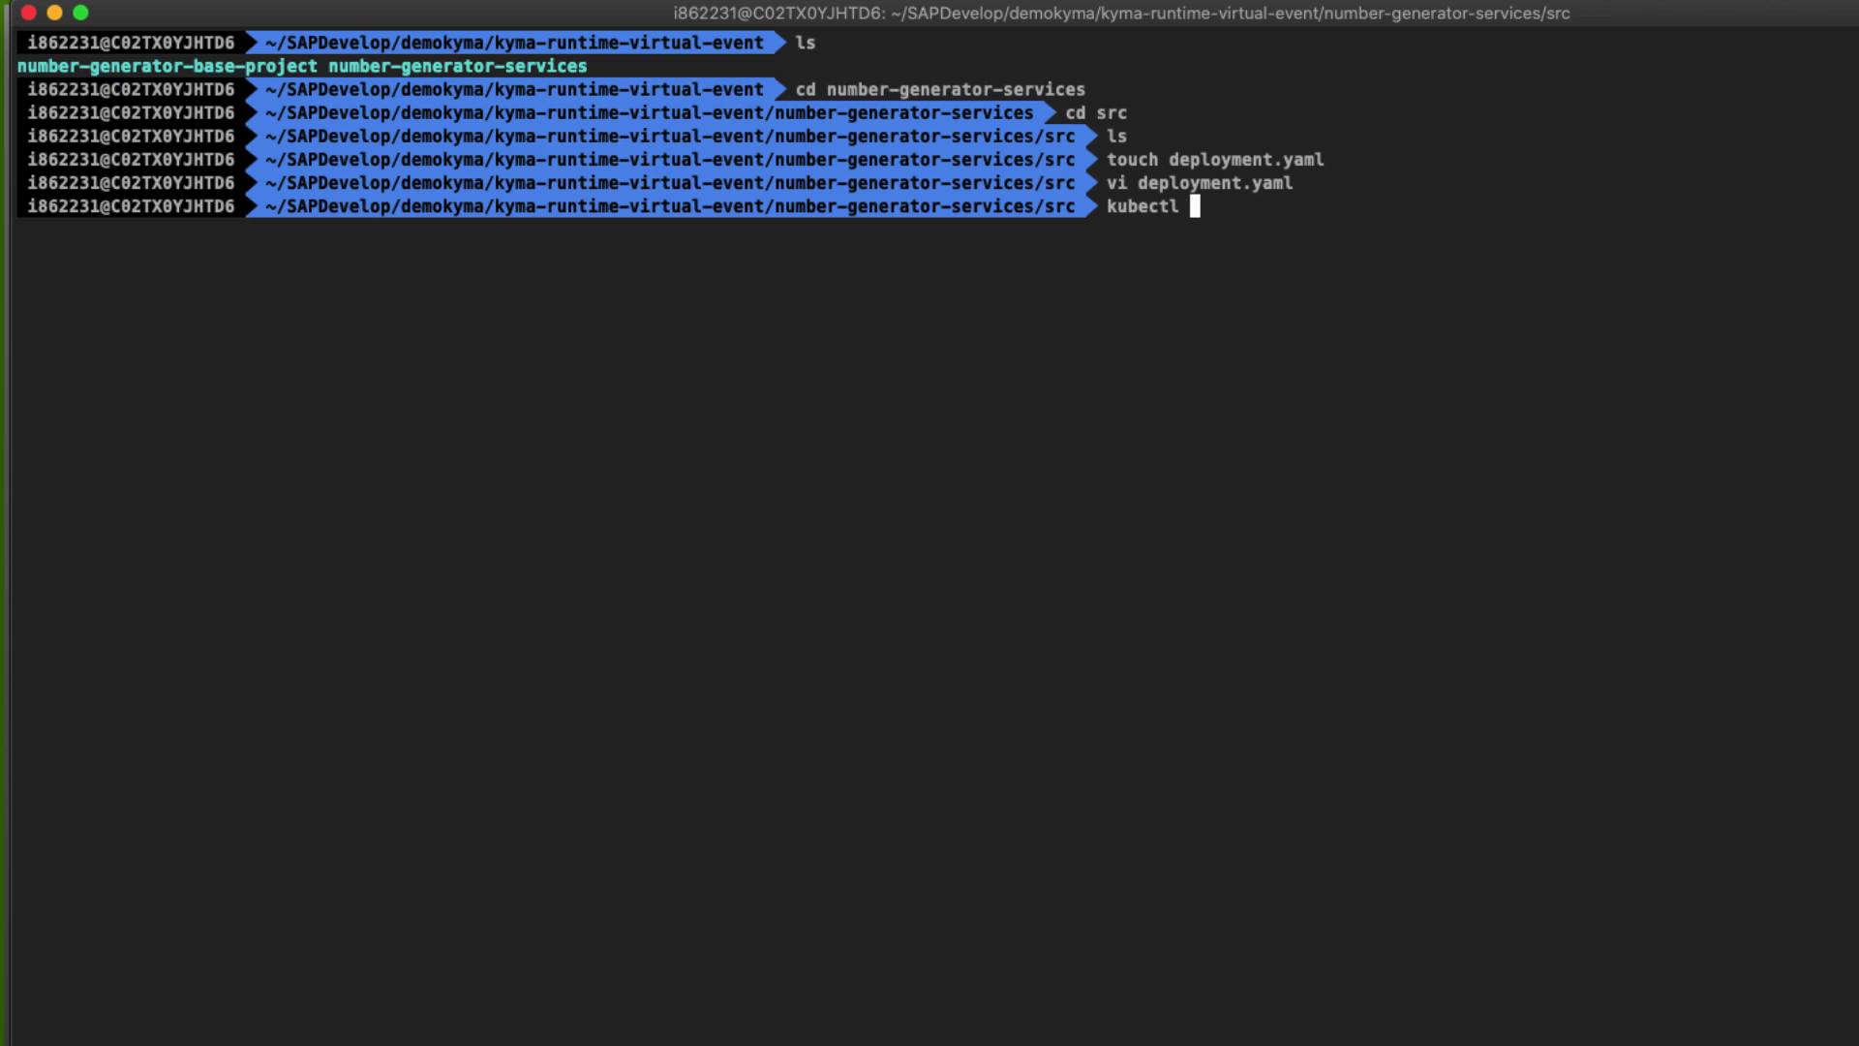
type("apply -f depl")
key("Tab")
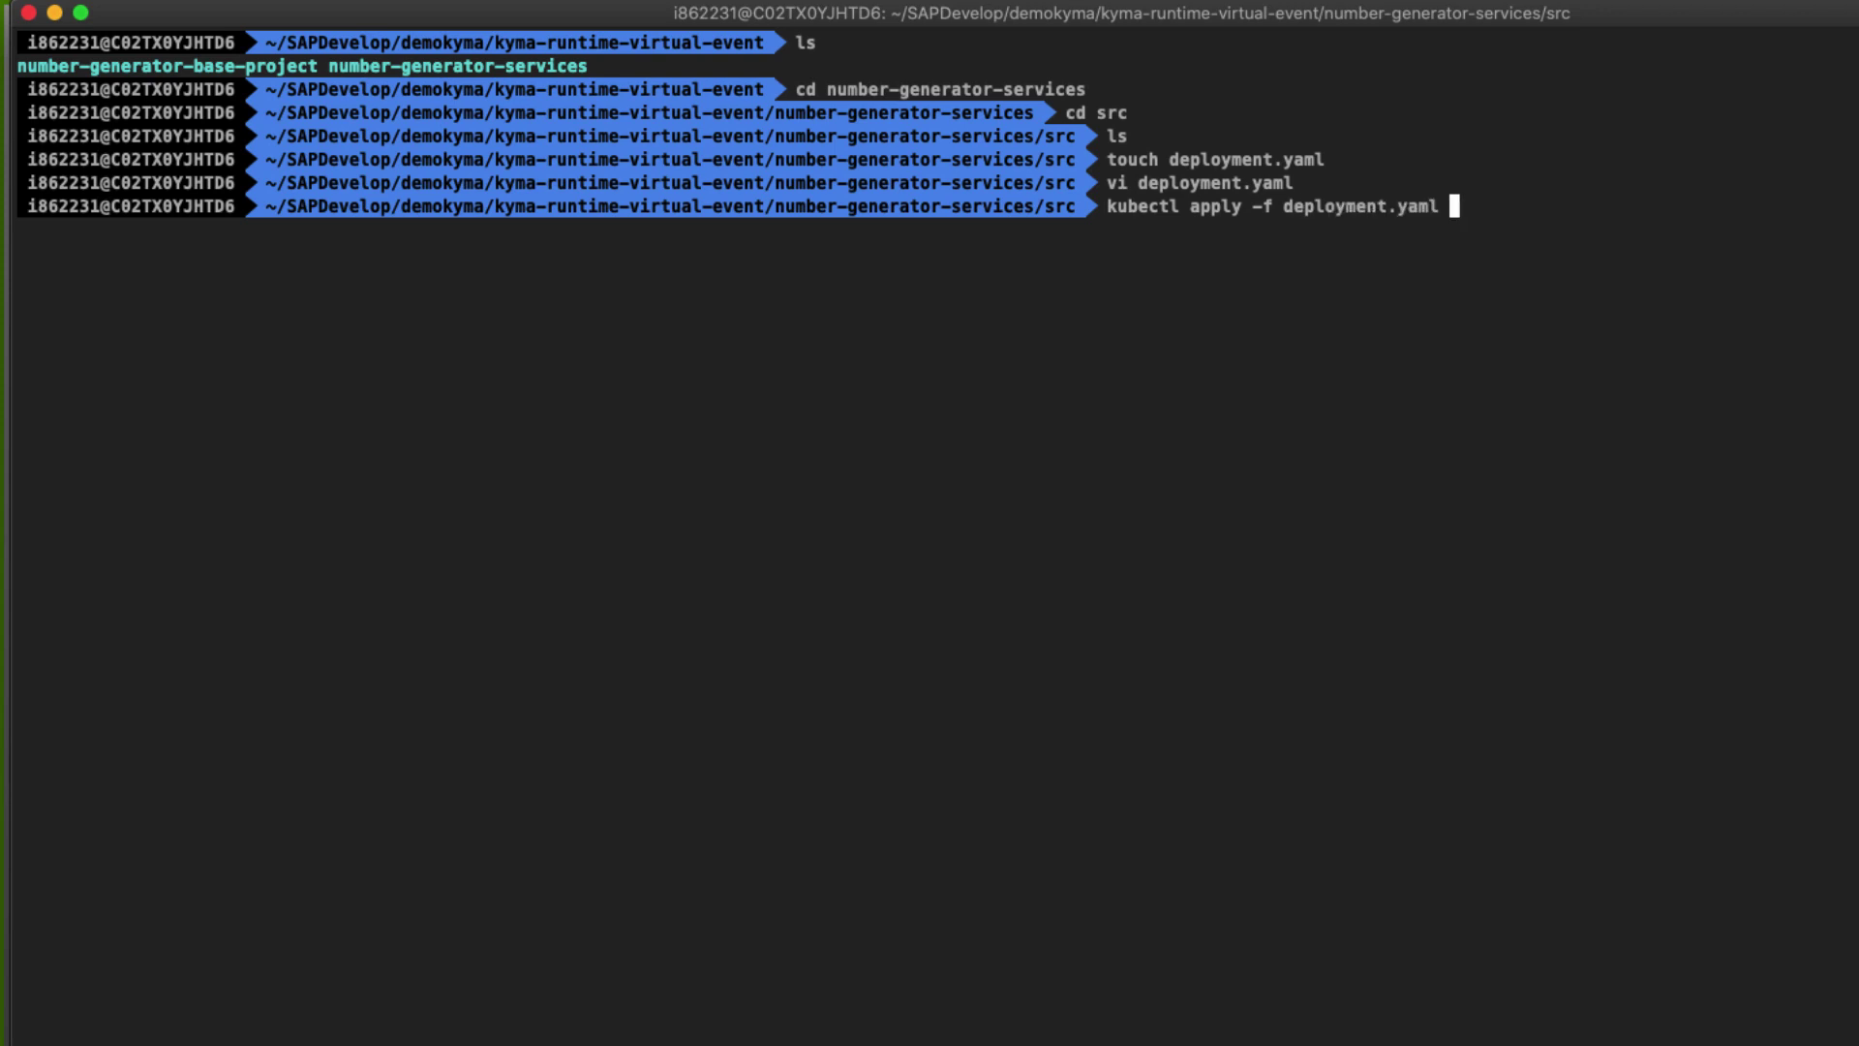
type("-n devktoberfest")
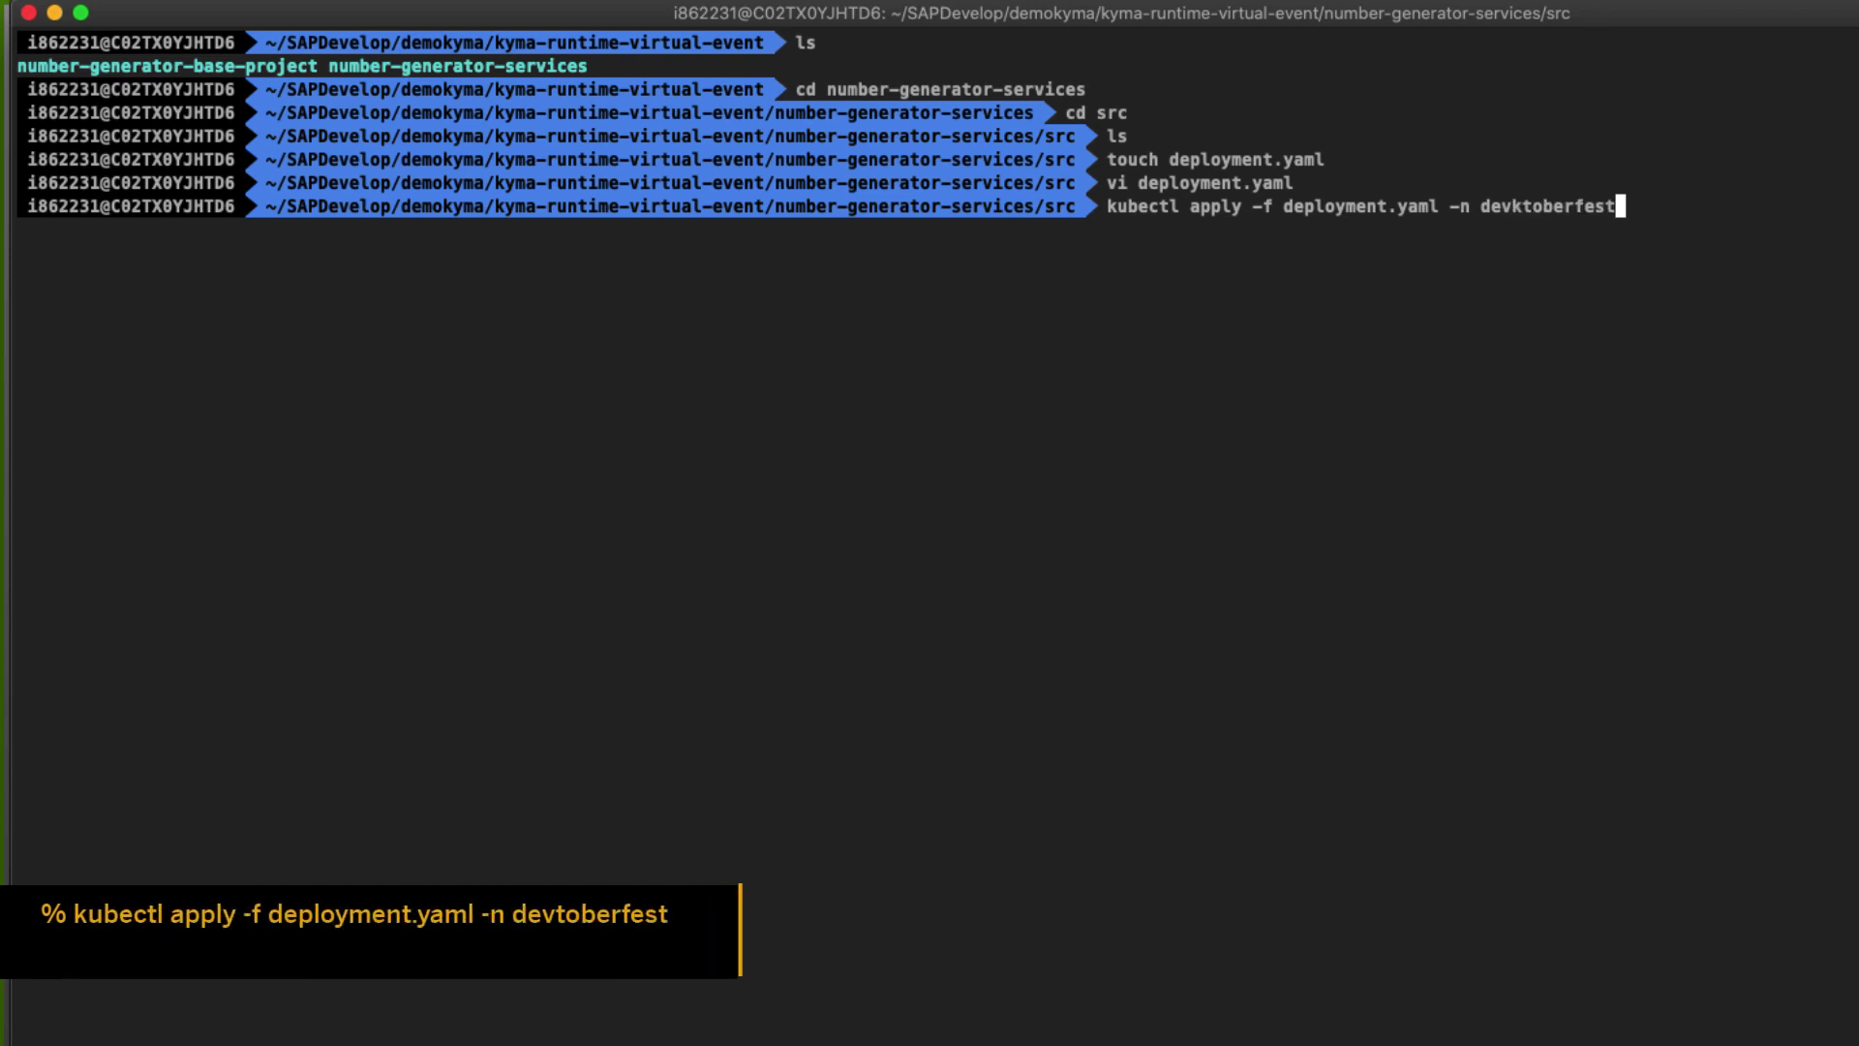
key("Return")
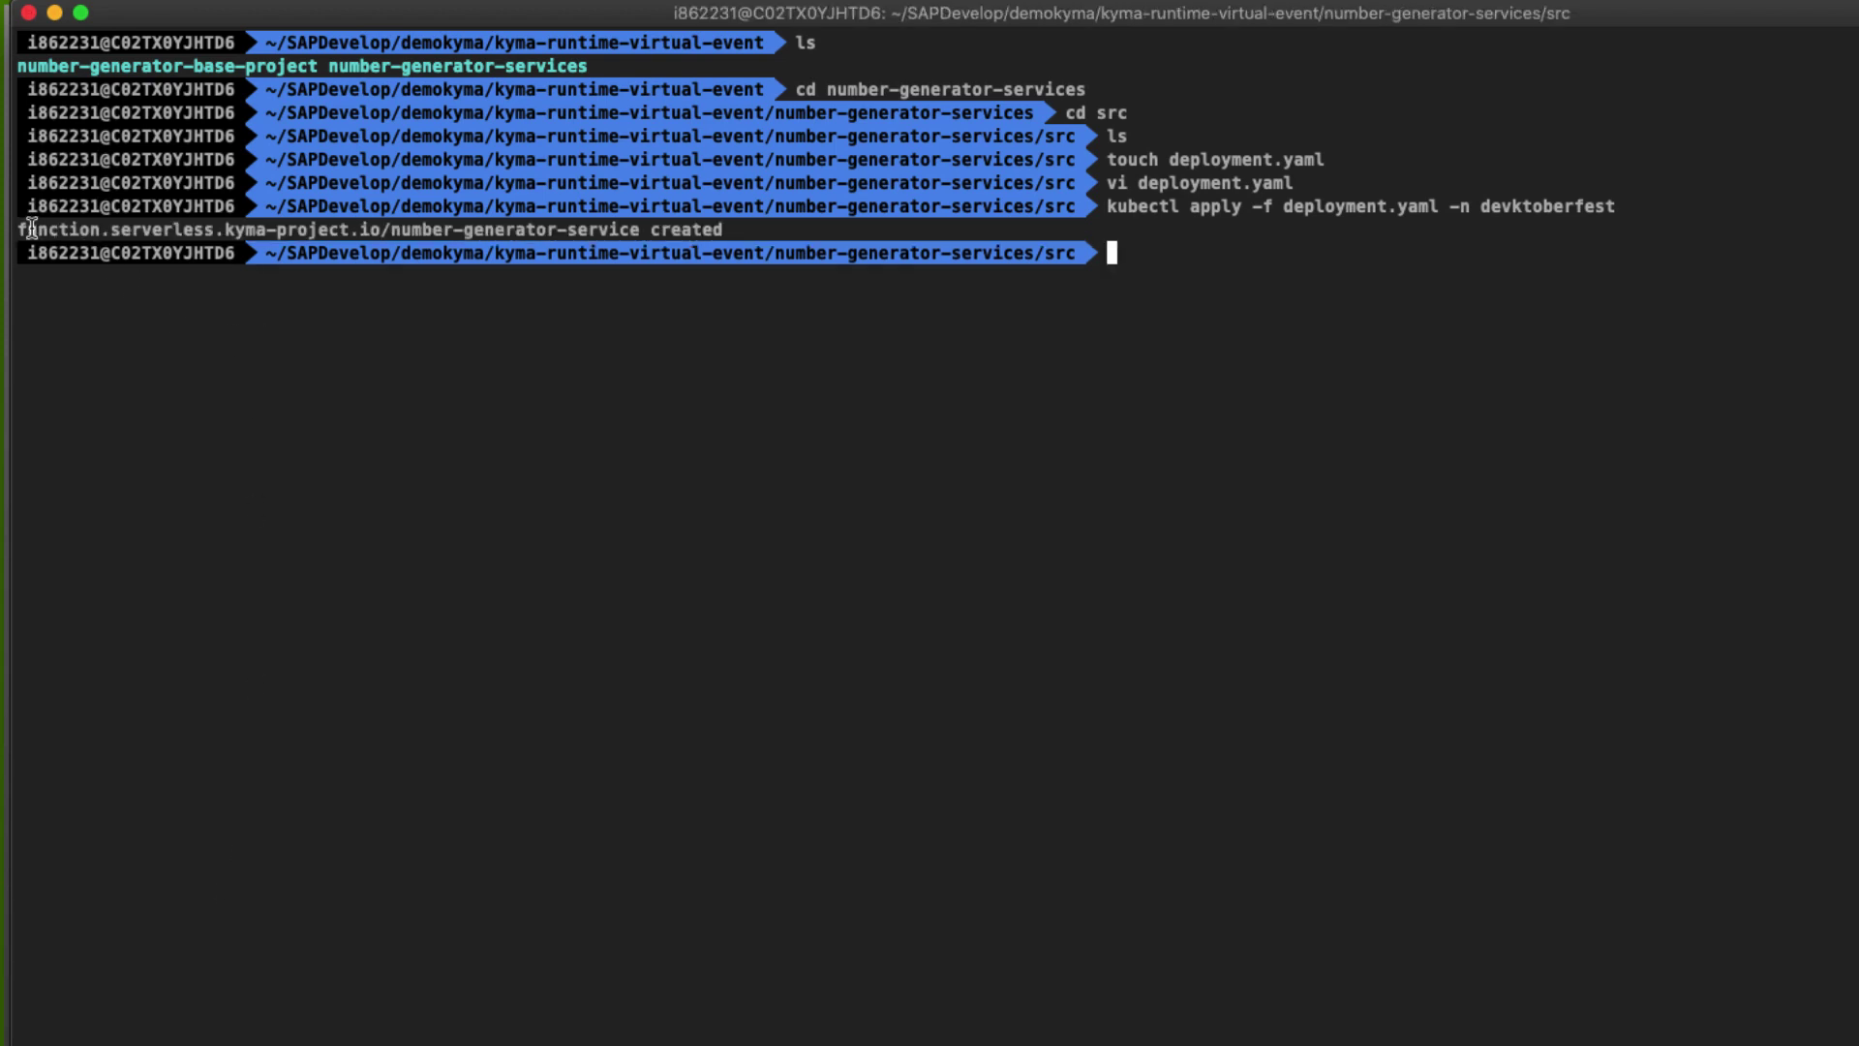
left_click_drag(17, 230, 767, 225)
left_click(762, 395)
- Check that number-generator-service in devktoberfest reports configured, built and running True
type("kubec")
type("tl get func")
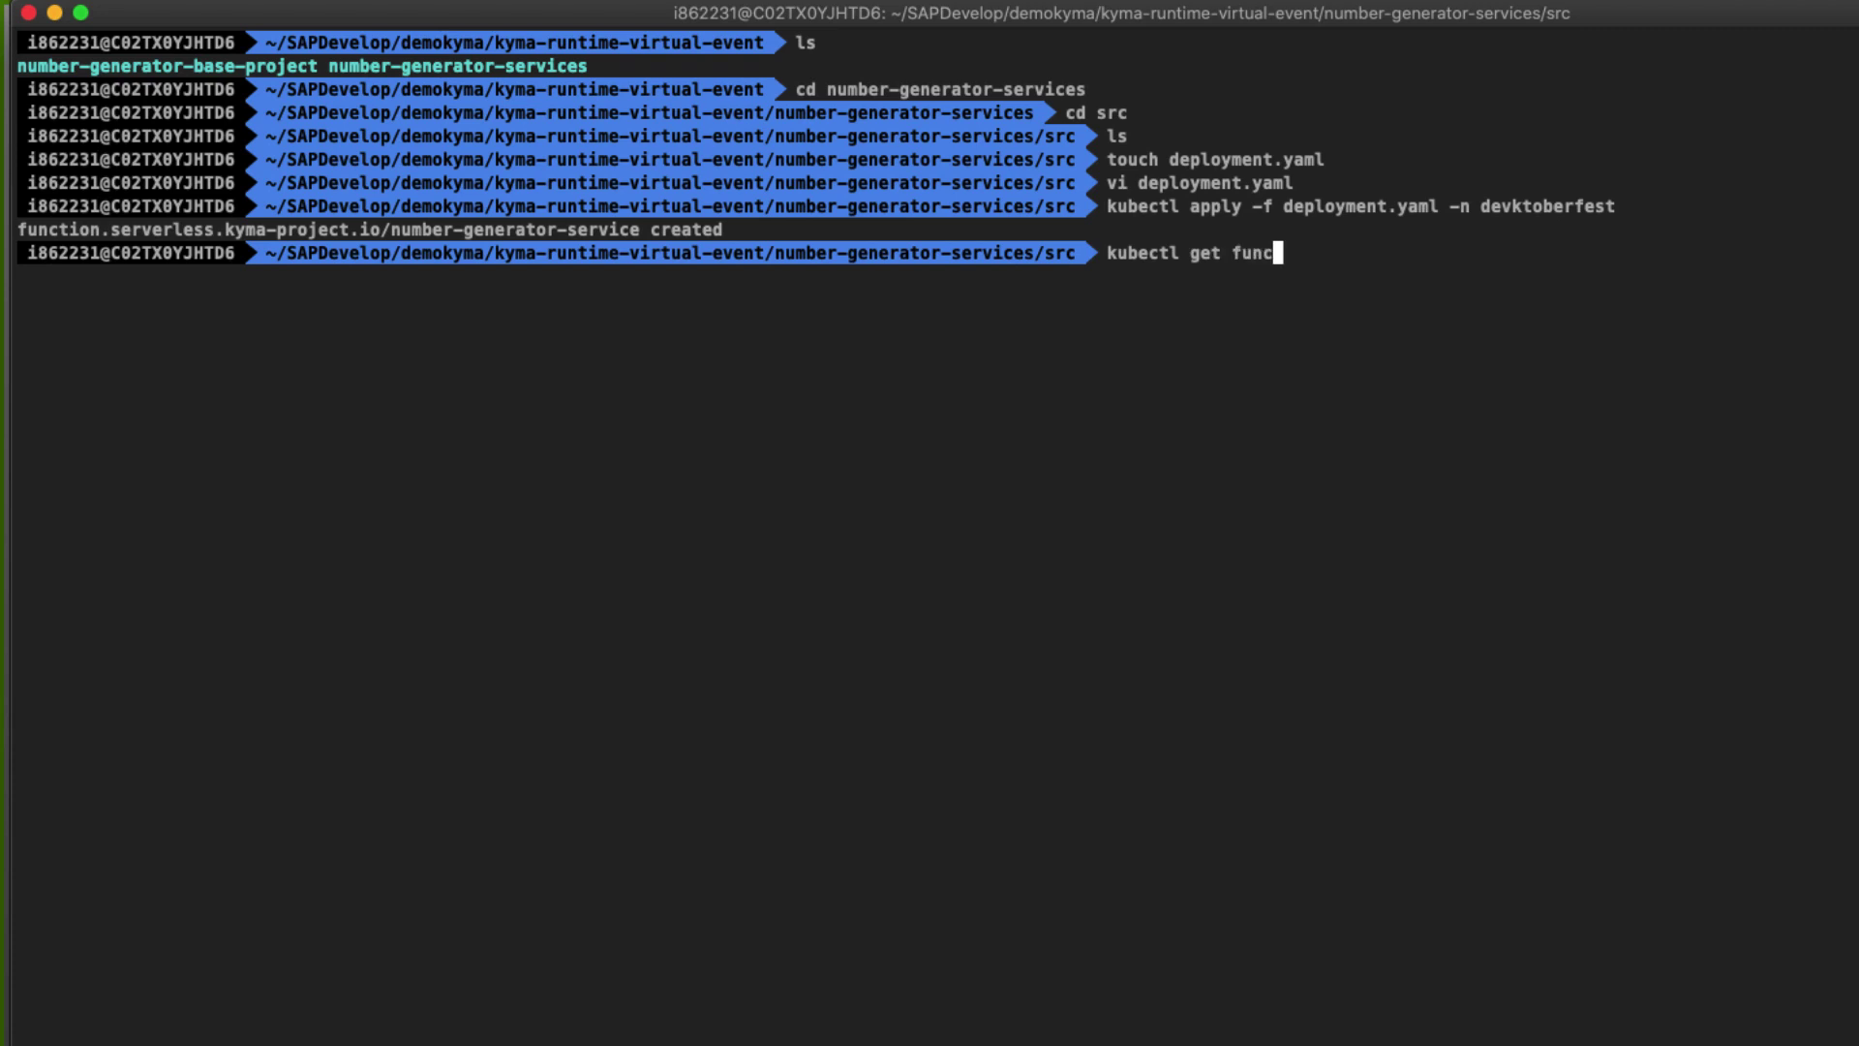
type("tion number-generator-se")
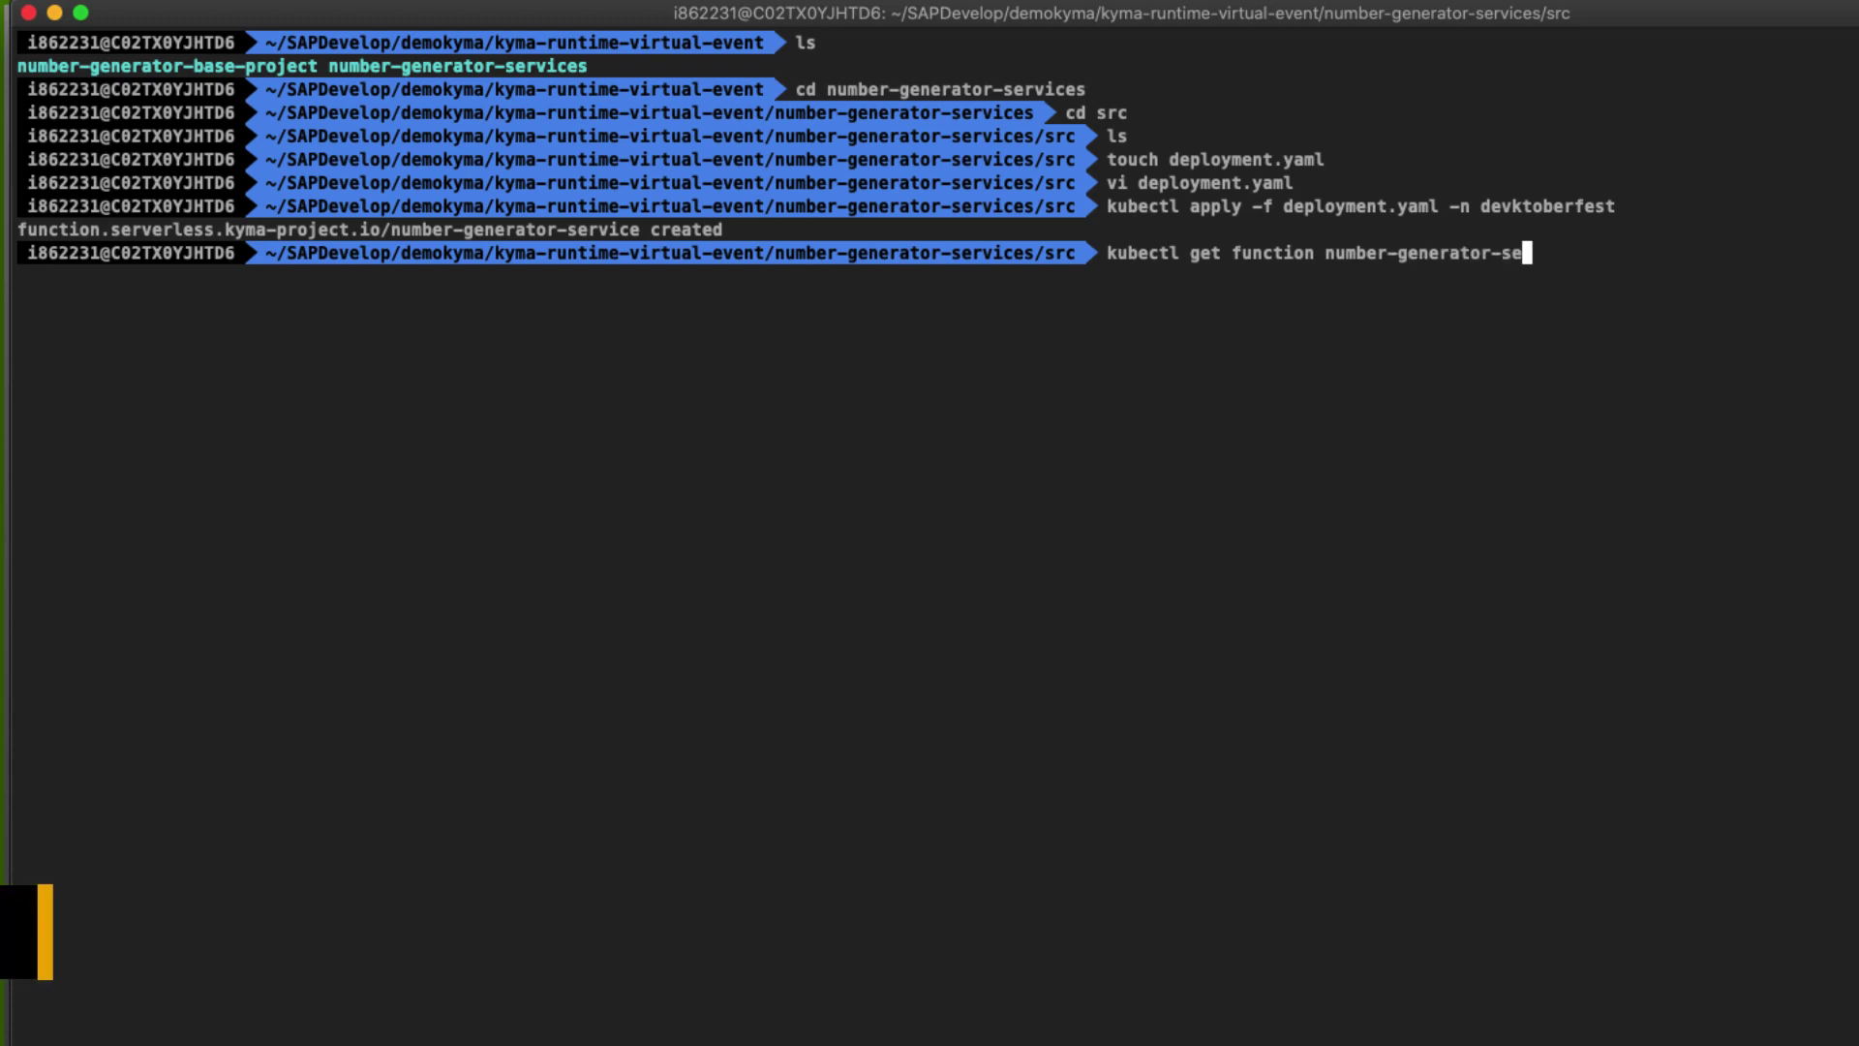
type("rvice ")
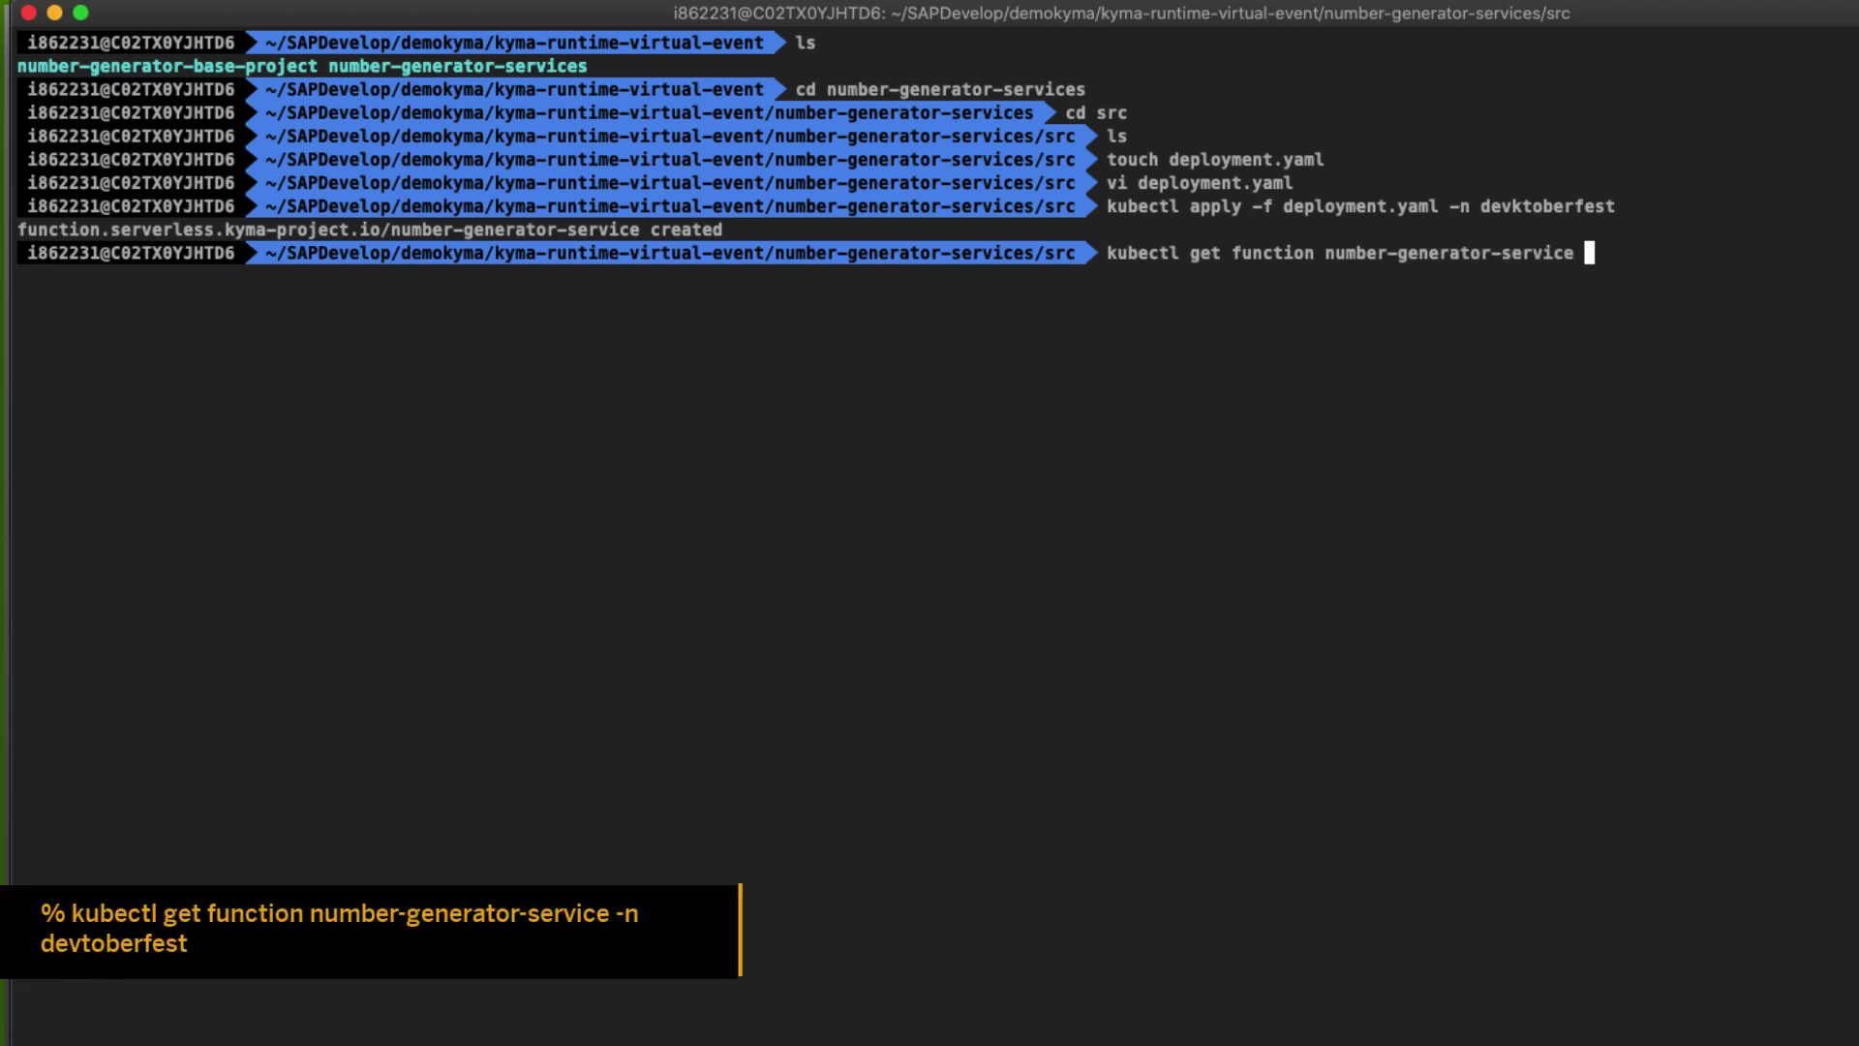
type("-n devktoberfest")
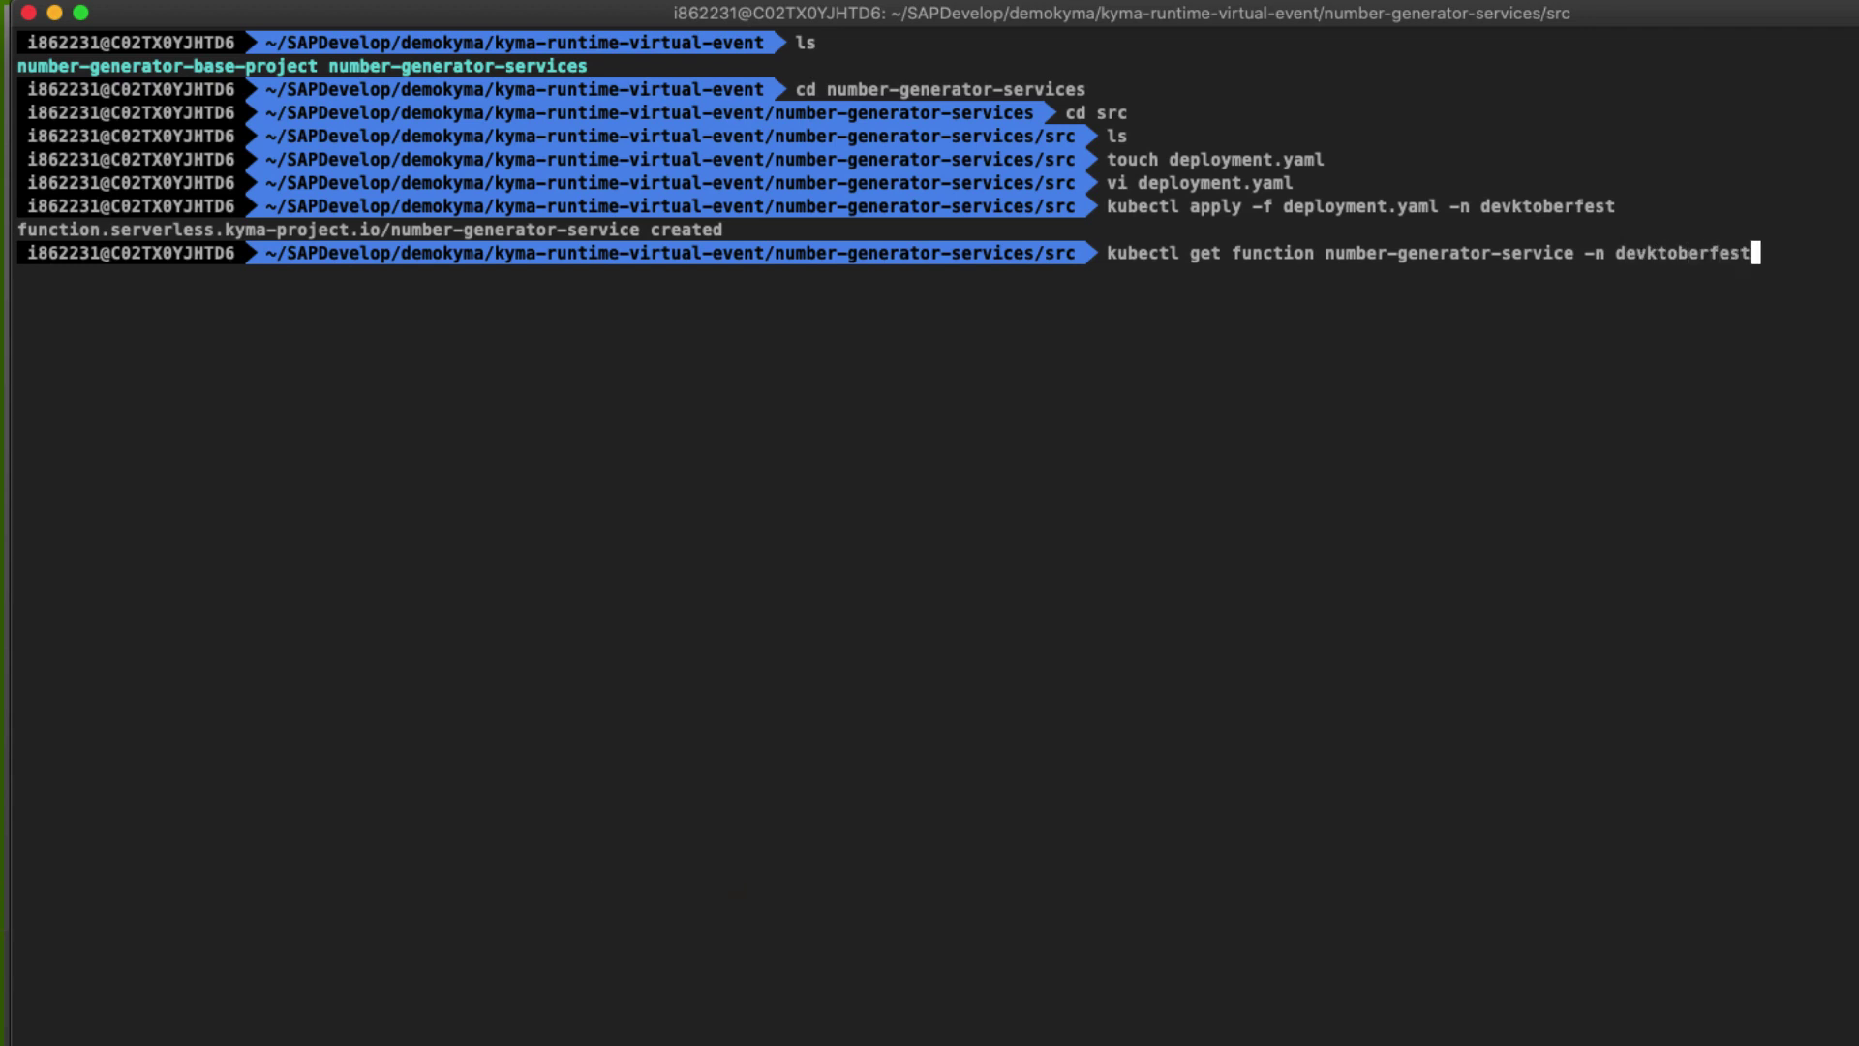
key("Return")
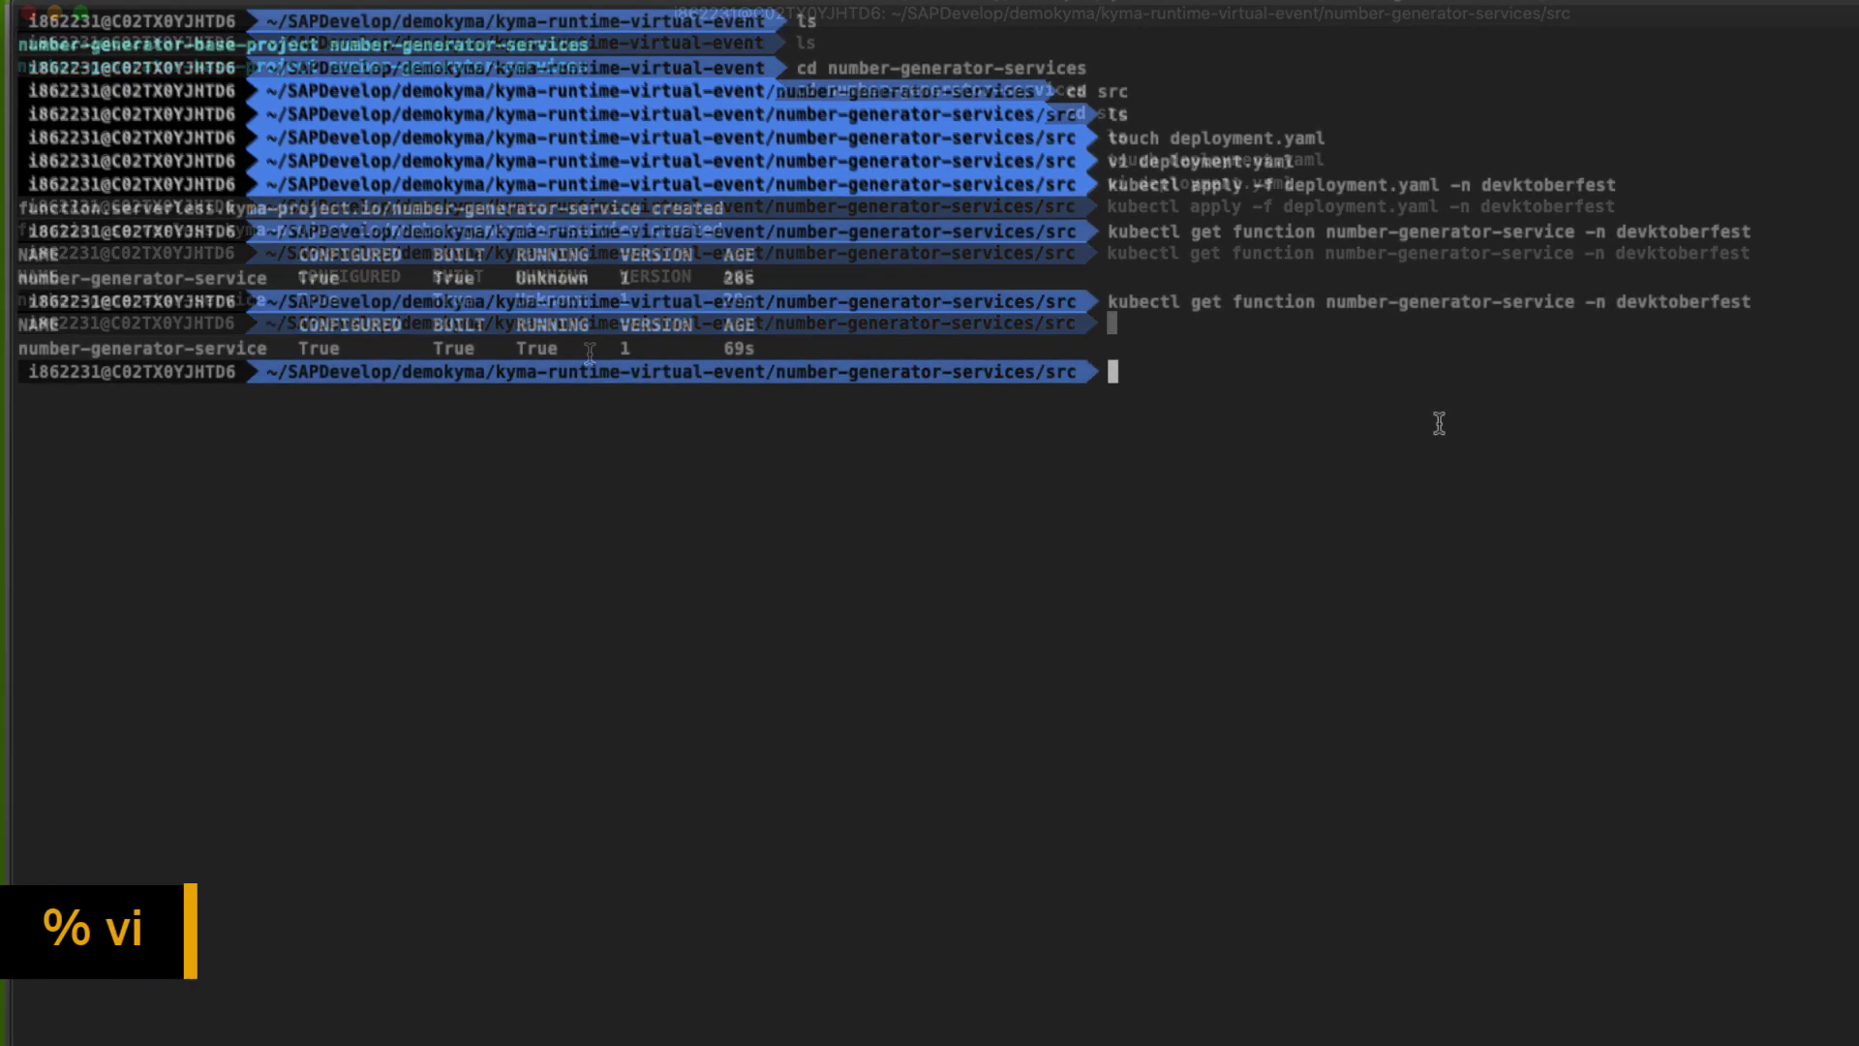
- Open deployment.yaml in vi and start a new line after the existing manifest
type("vi touch")
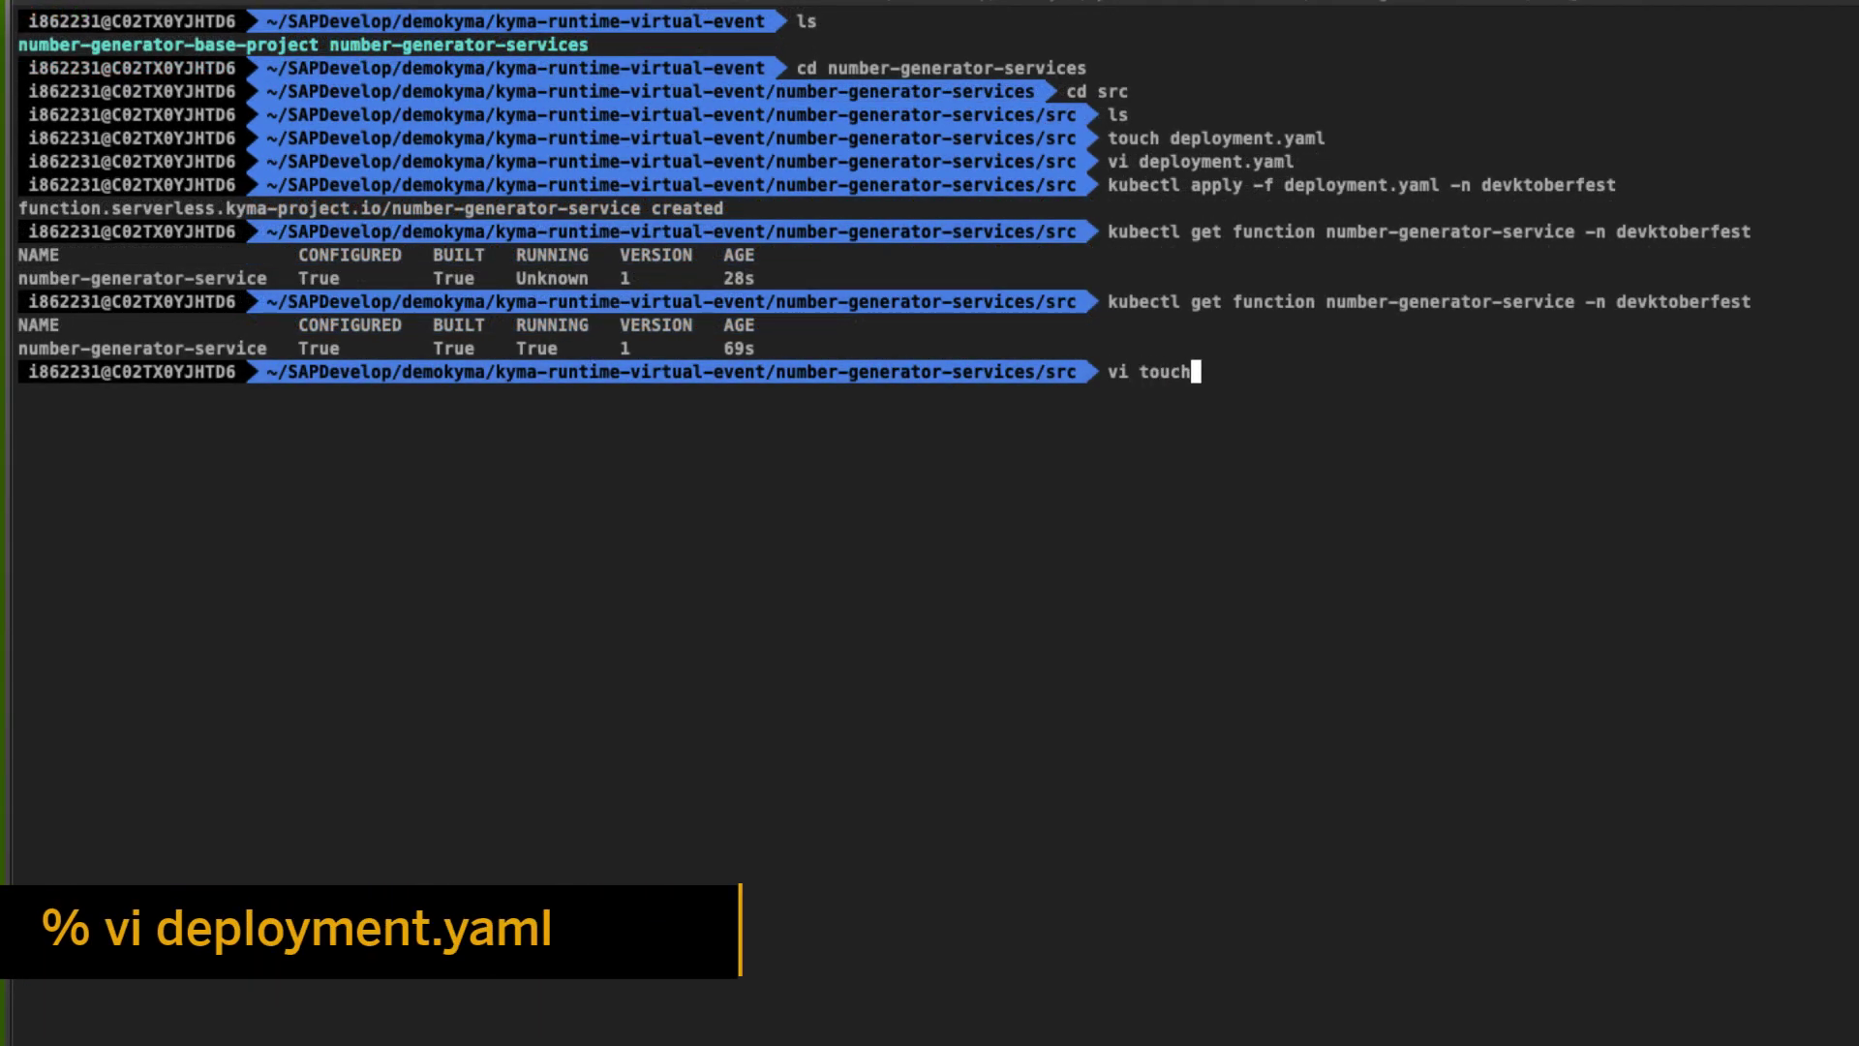
key("BackSpace")
key("BackSpace")
key("BackSpace")
key("BackSpace")
key("BackSpace")
type("deplo")
key("Tab")
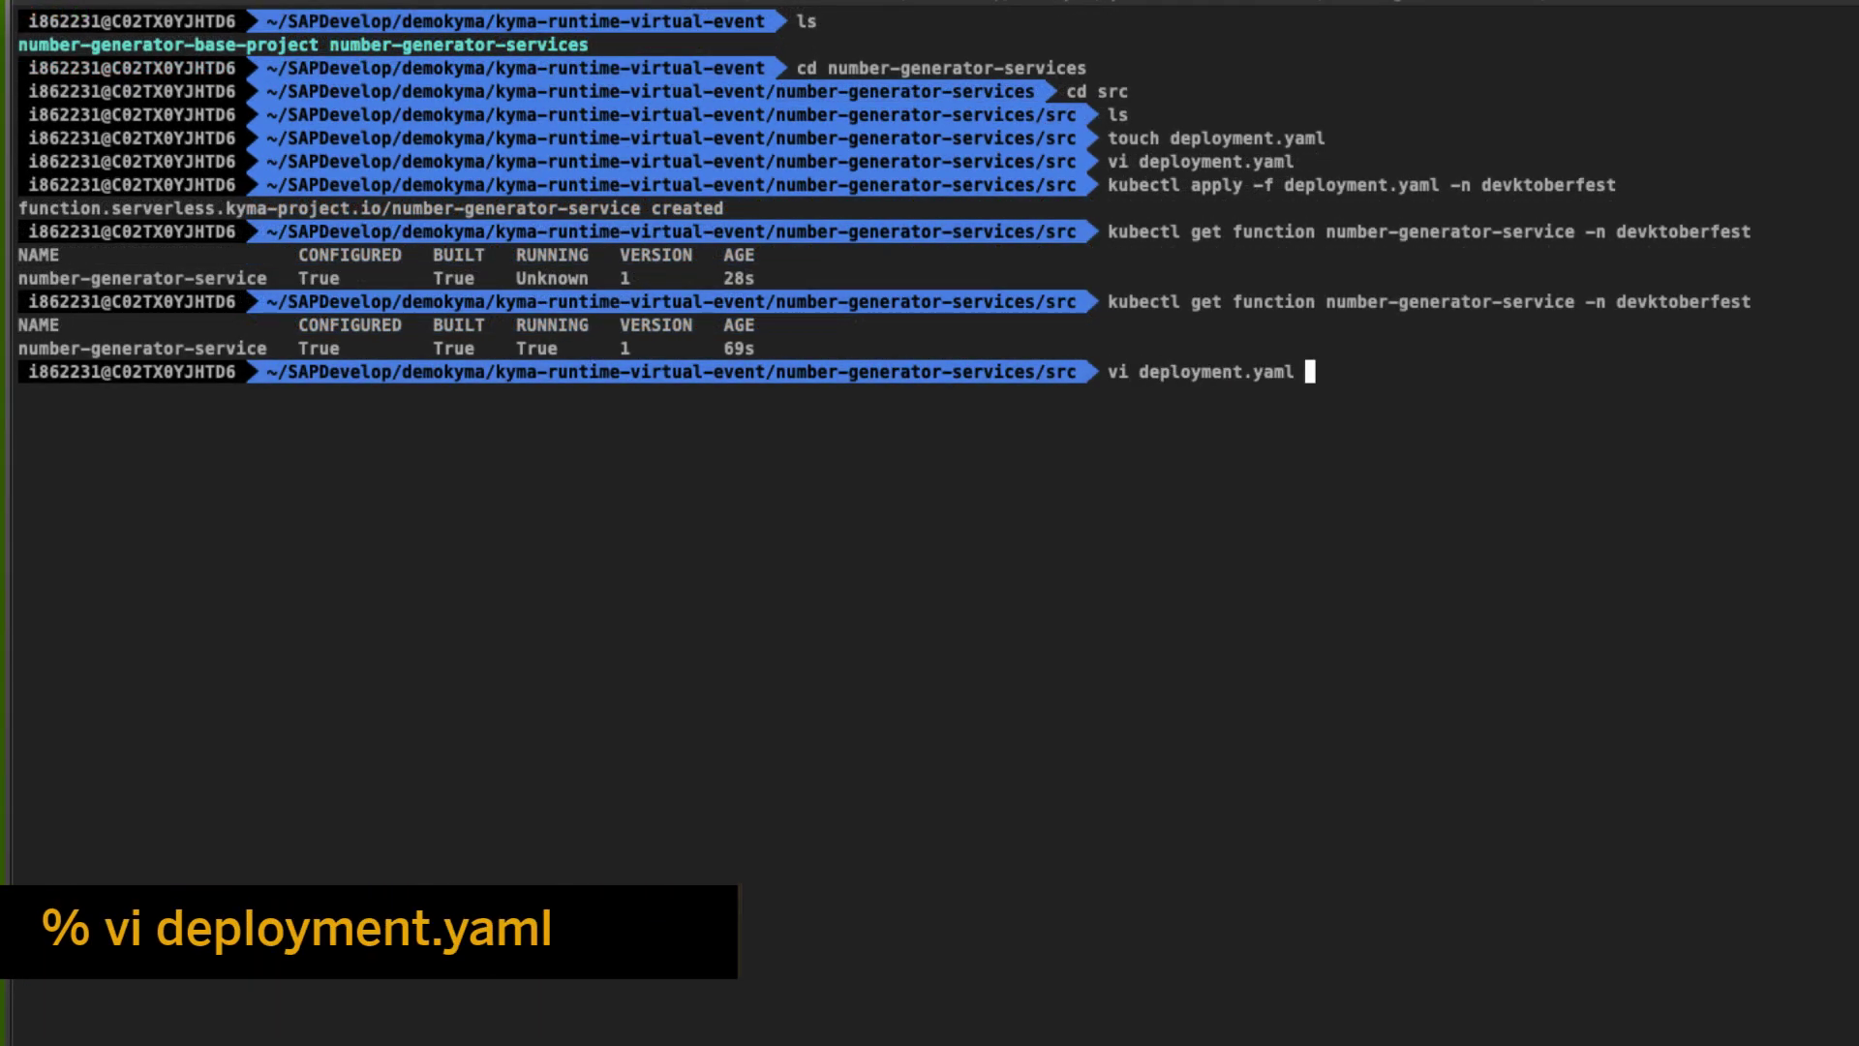
key("Return")
key("shift+g")
key("$")
key("a")
key("Return")
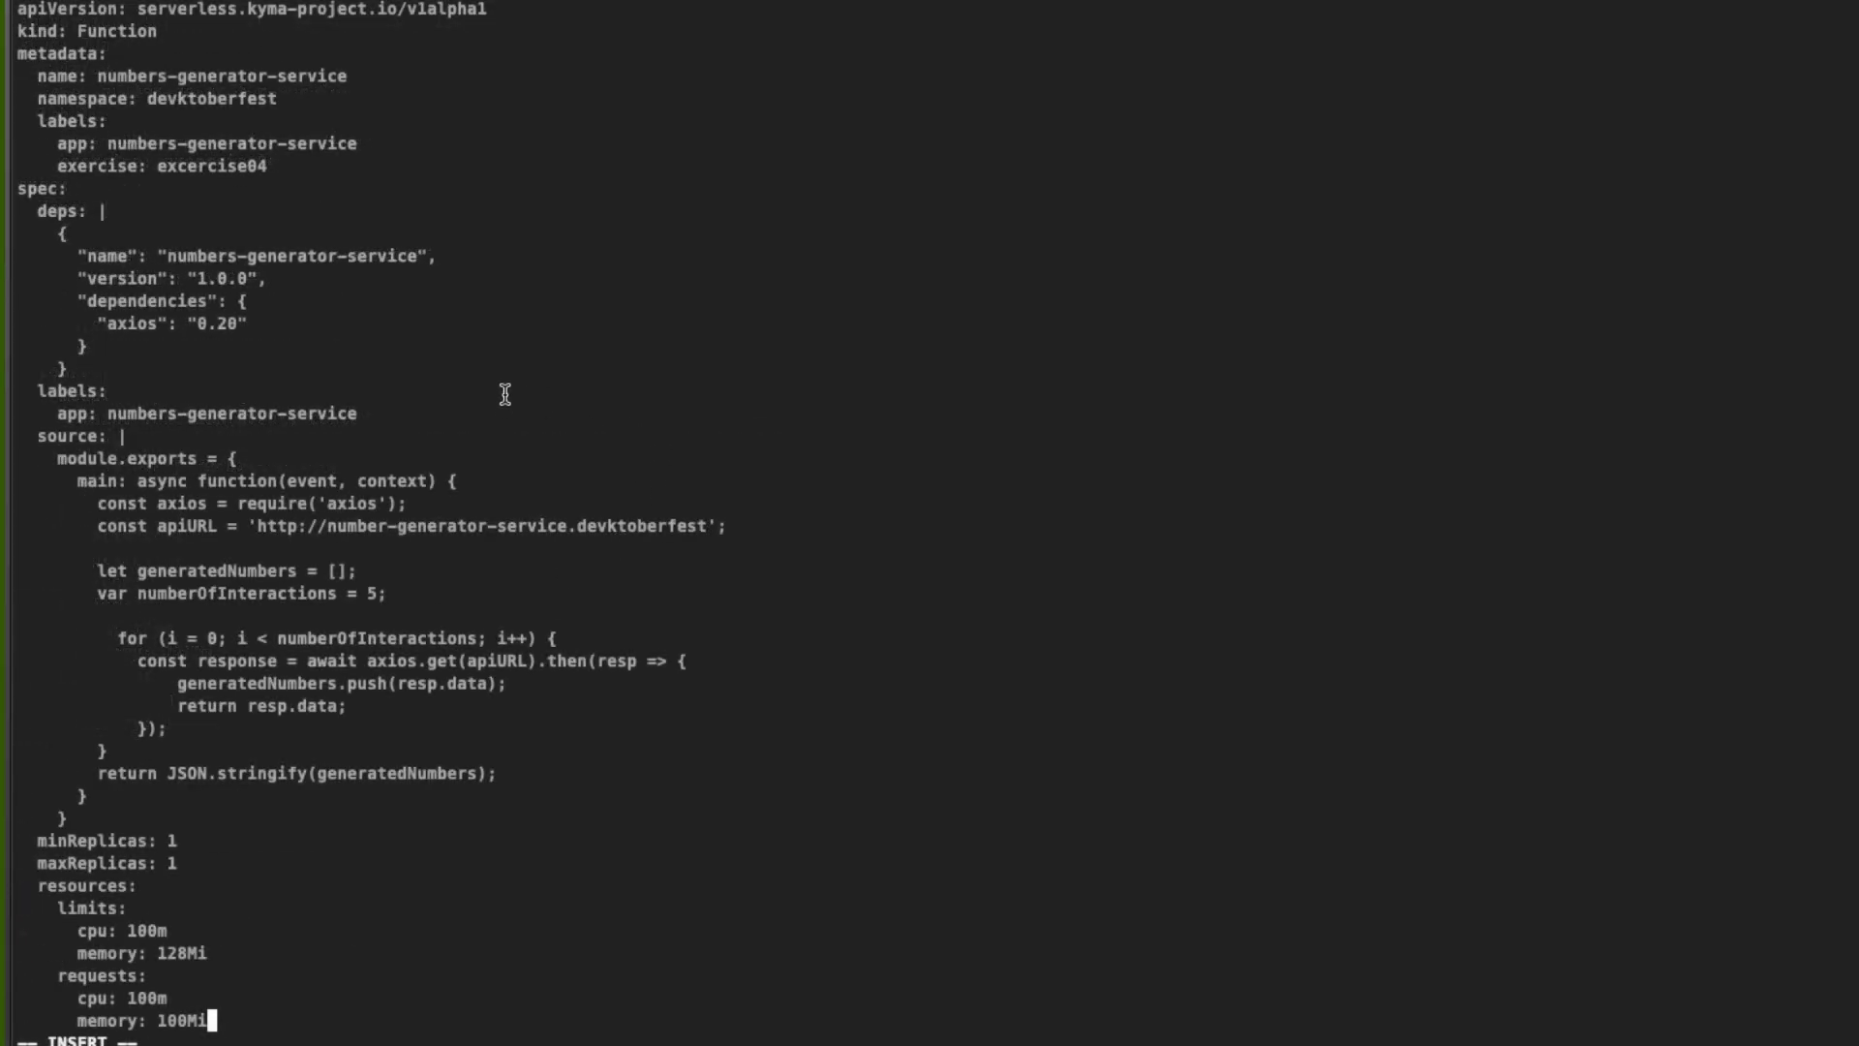
- Append the numbers-generator-service Function, reviewing its apiVersion, namespace and axios 0.20 dependency
left_click_drag(65, 9, 339, 9)
left_click(347, 51)
left_click_drag(58, 98, 148, 98)
left_click(210, 101)
left_click_drag(99, 325, 287, 333)
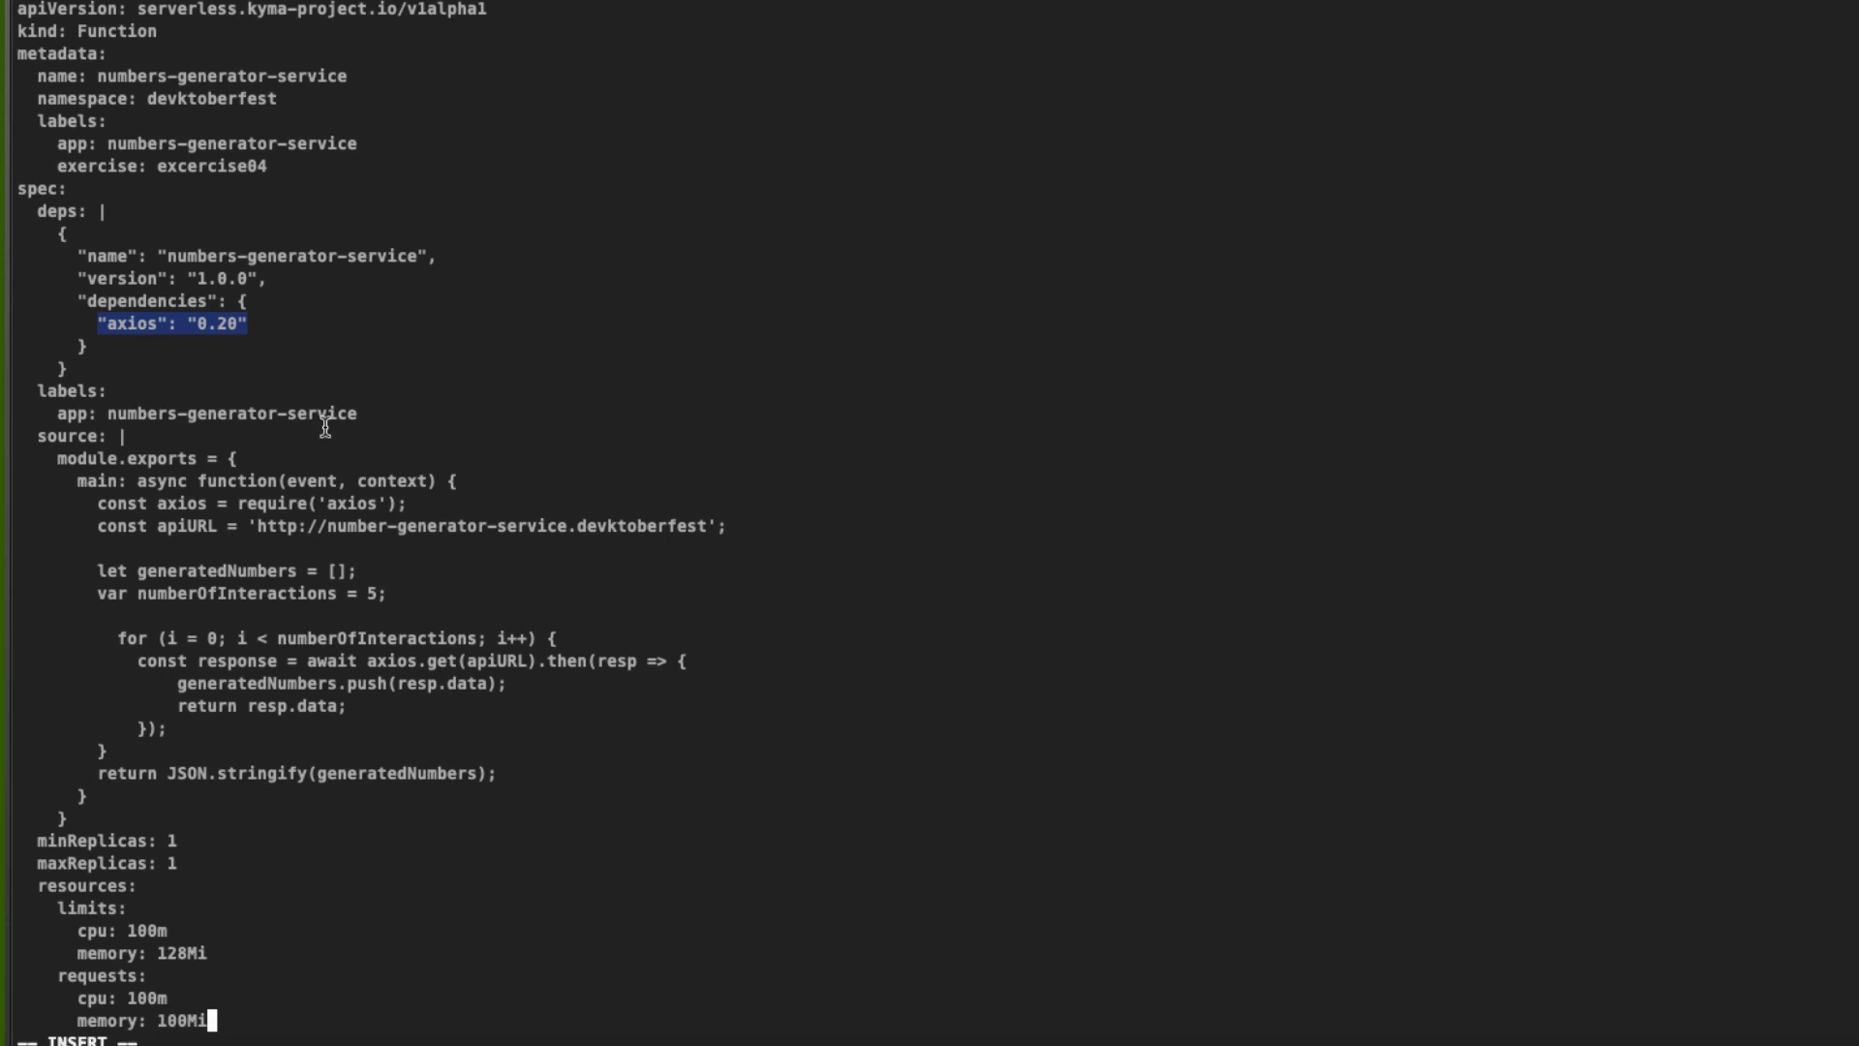
left_click(239, 431)
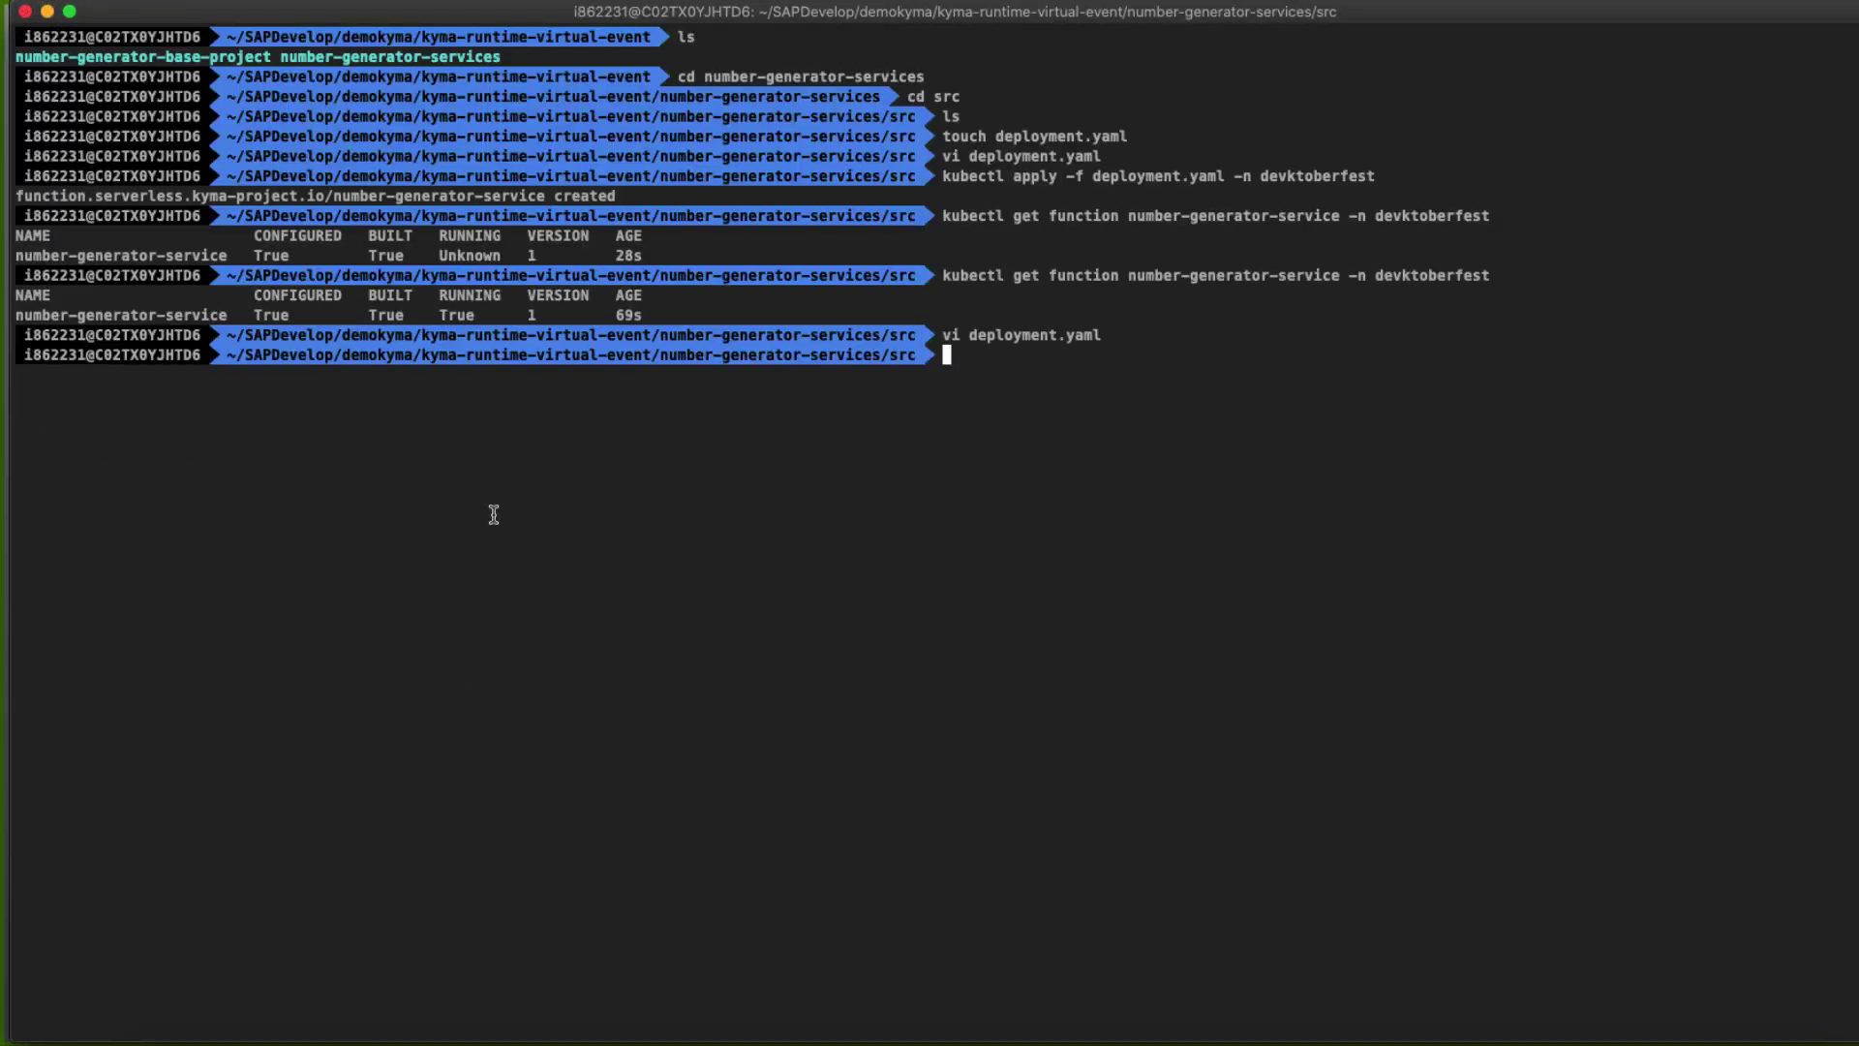
- Reapply deployment.yaml to the devktoberfest namespace
left_click_drag(945, 176, 1378, 182)
type("kubectl apply -f deployment.yaml -n devktoberfest")
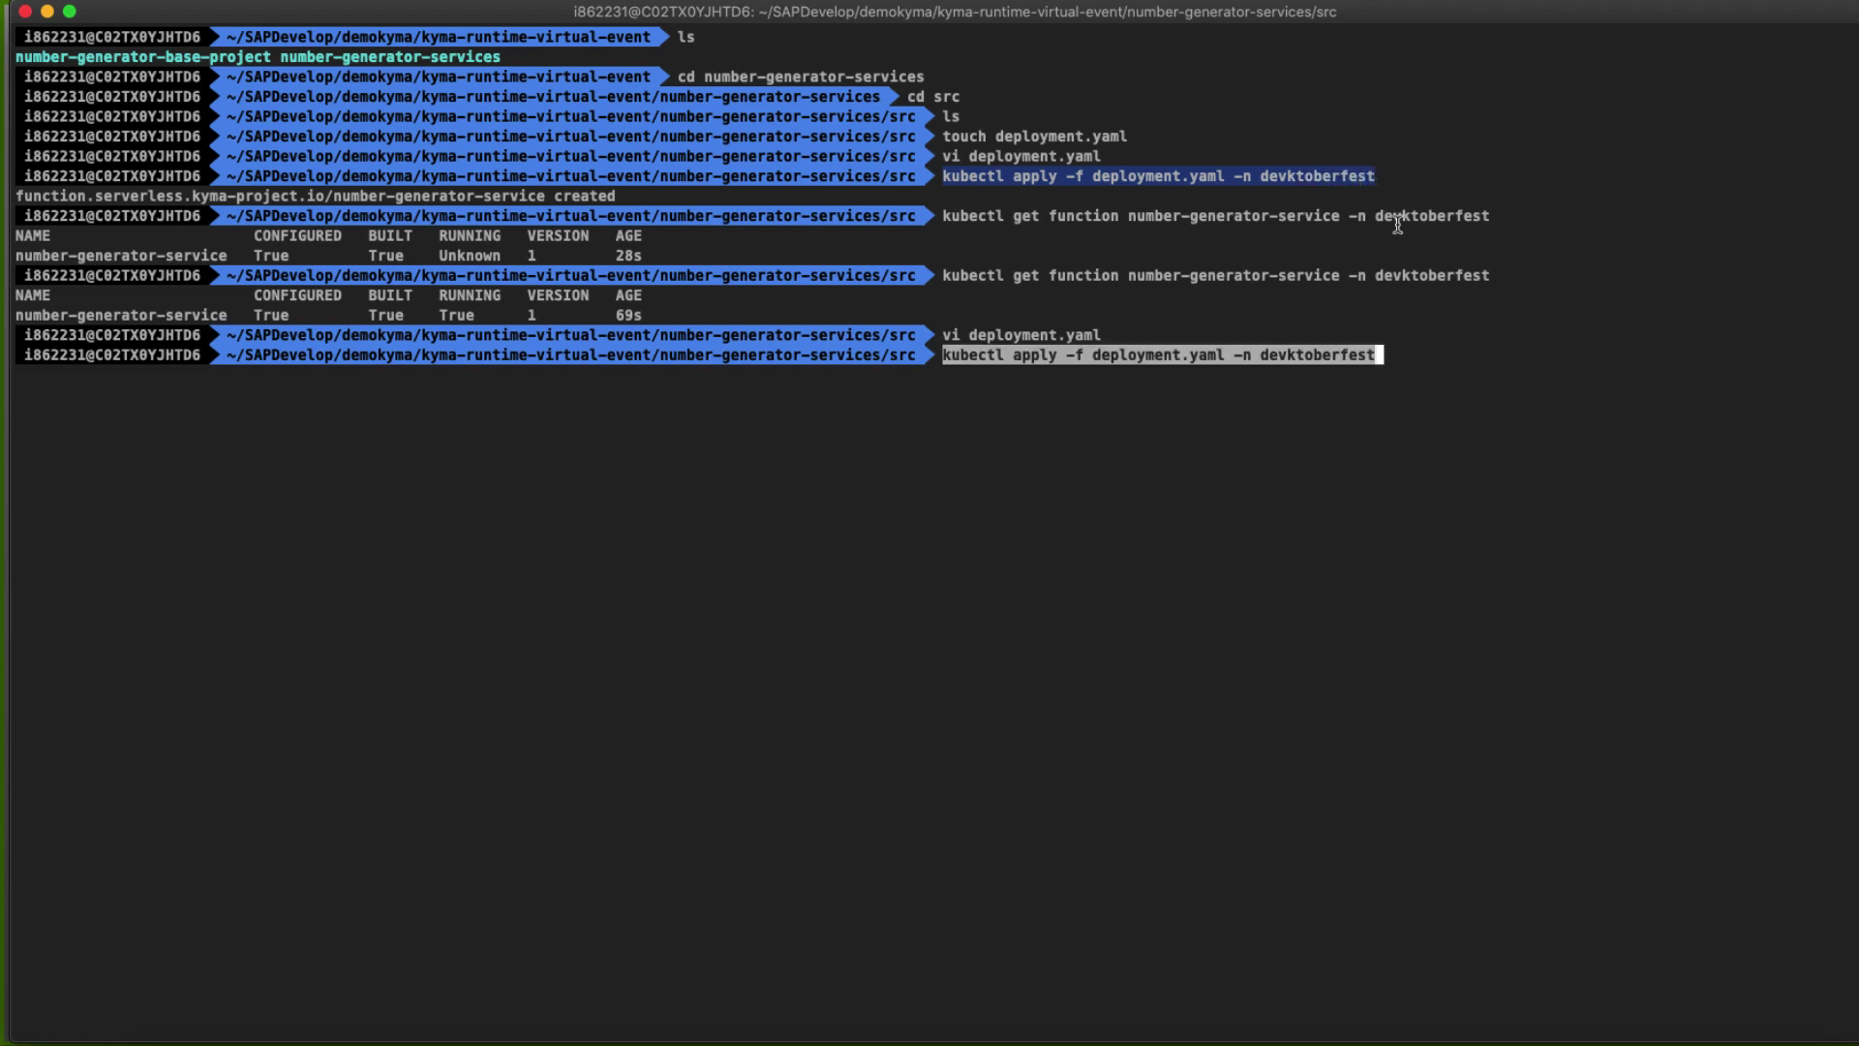
key("Return")
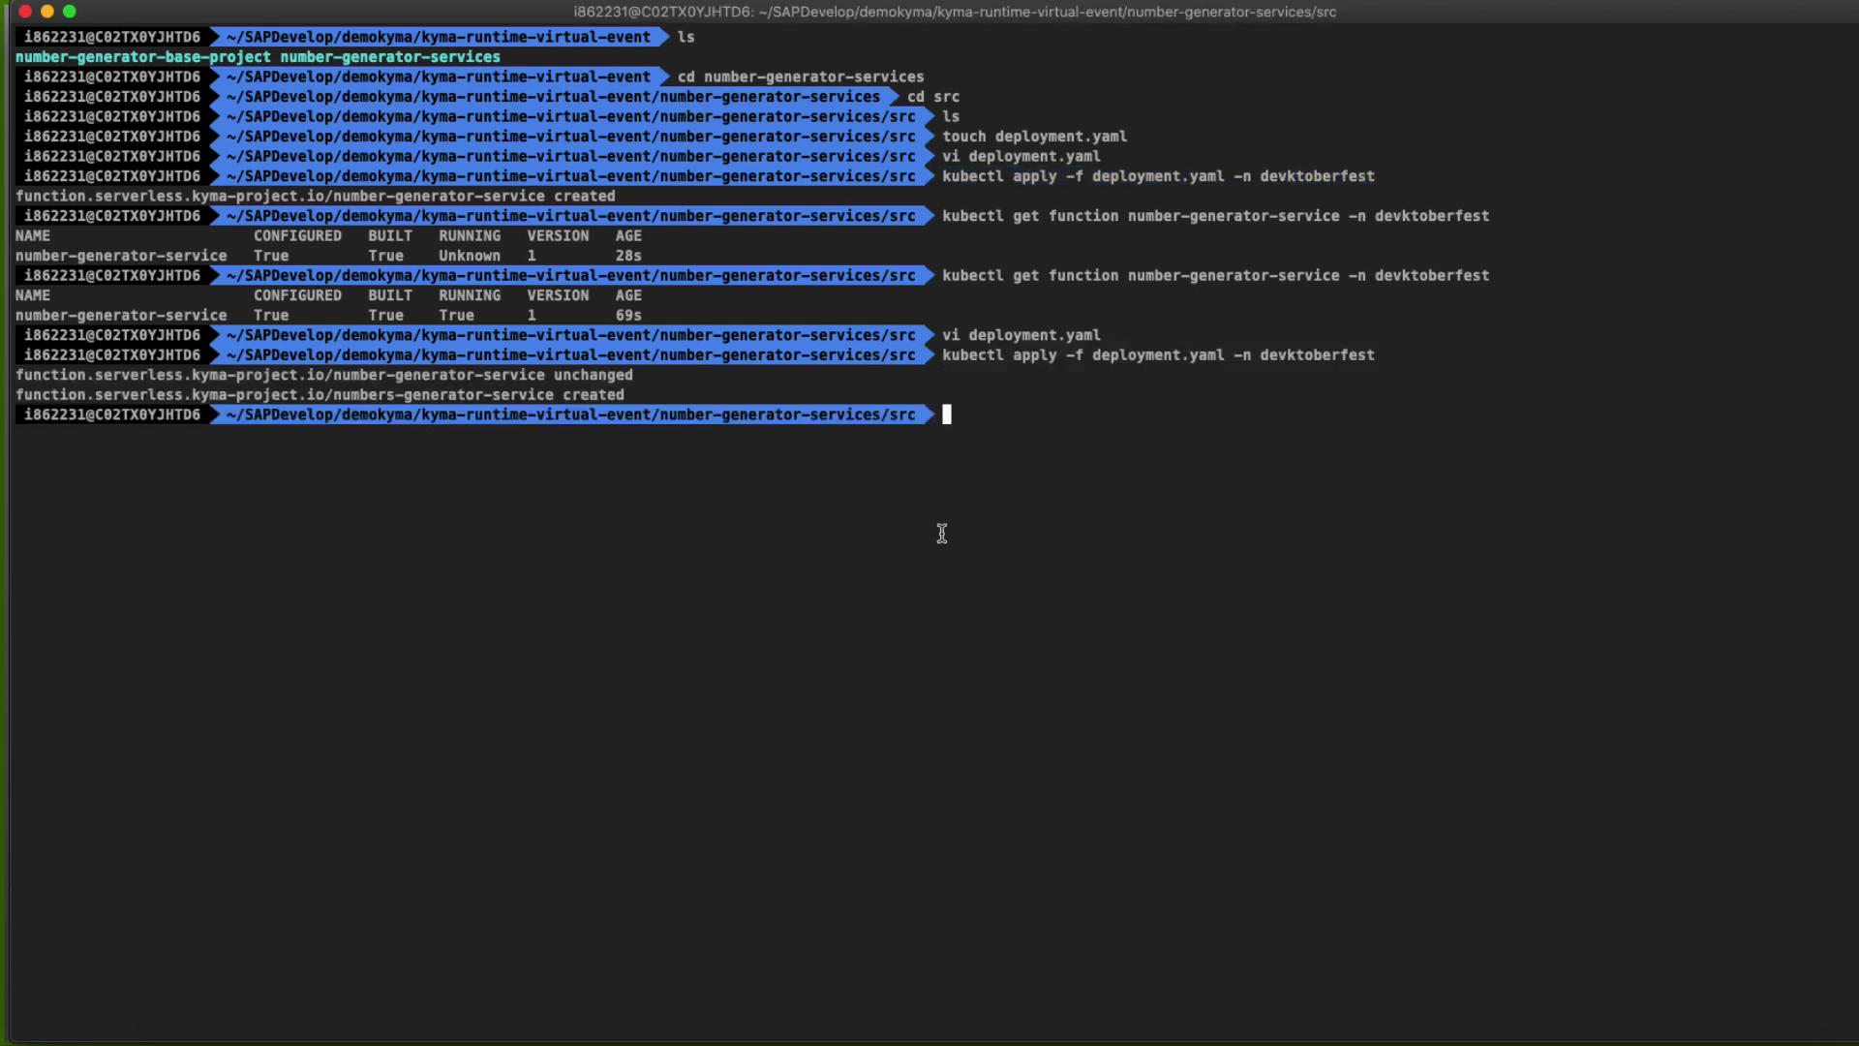
- Confirm numbers-generator-service was created and check its status reports running True
left_click_drag(311, 376, 495, 377)
left_click(598, 376)
left_click_drag(332, 394, 534, 396)
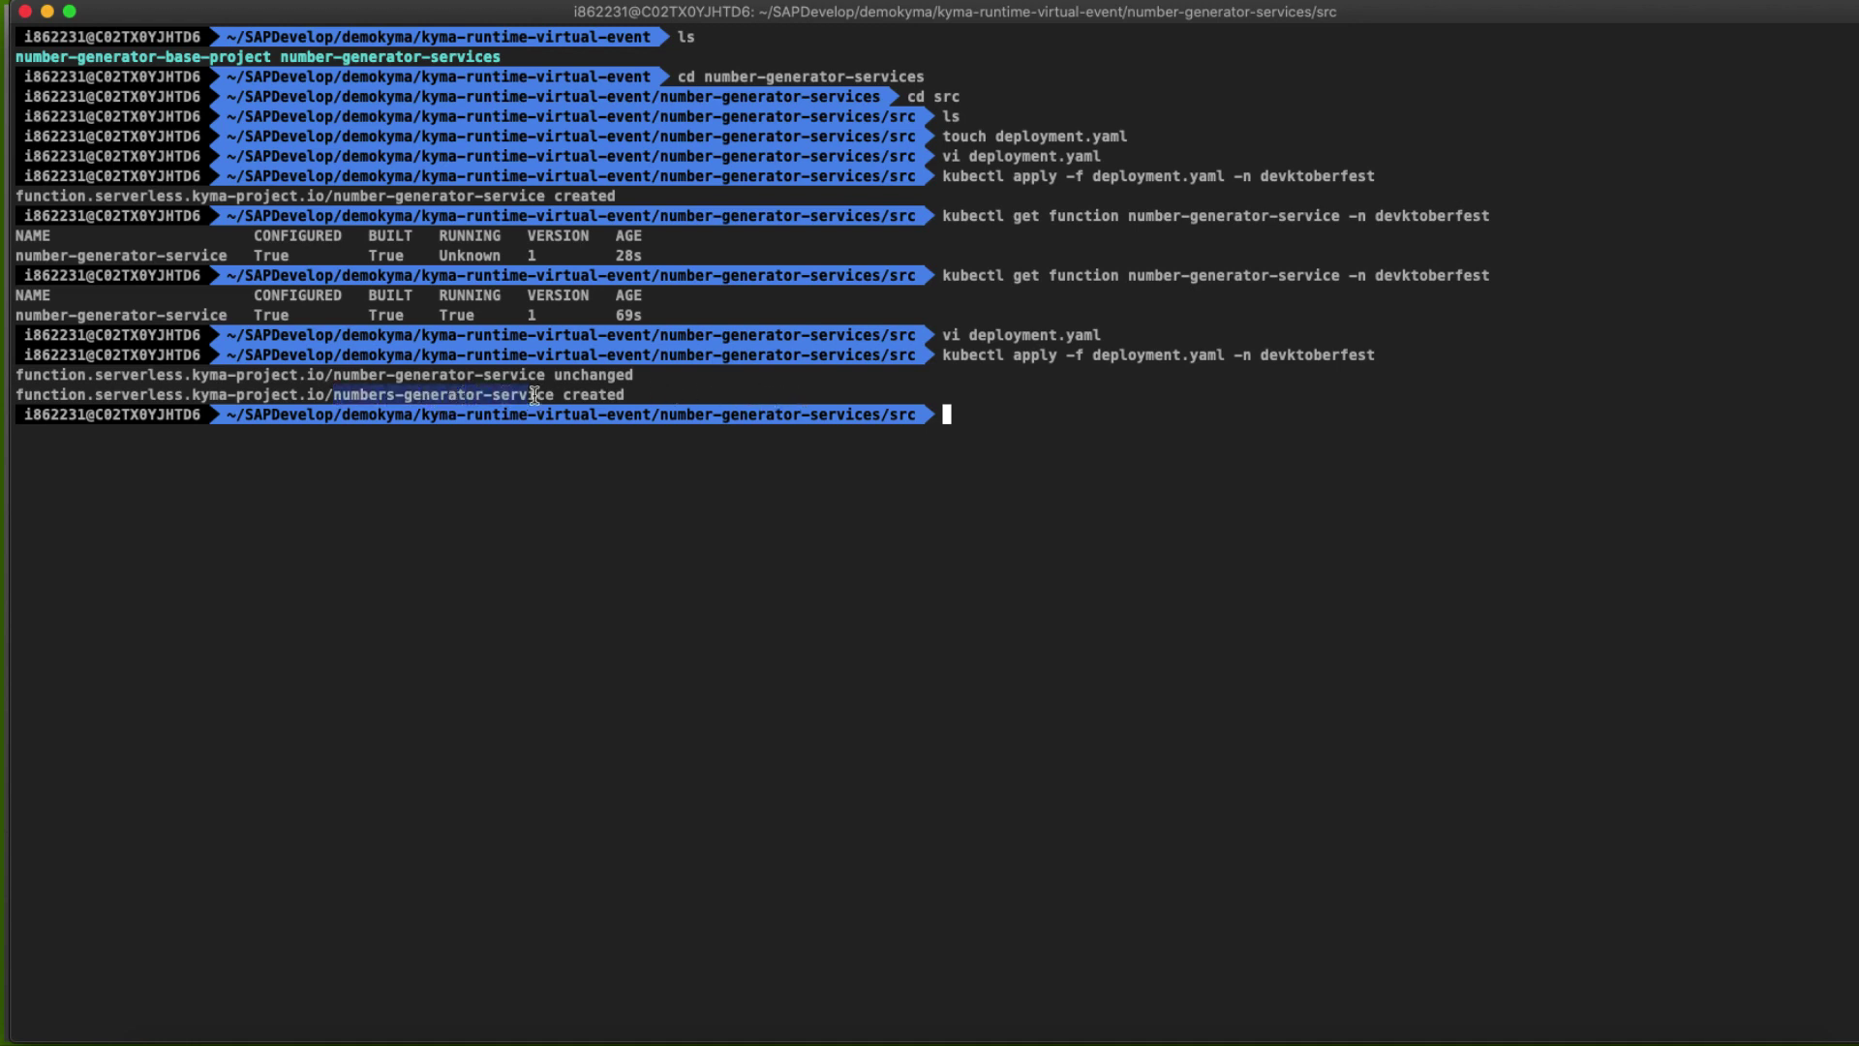
left_click(527, 452)
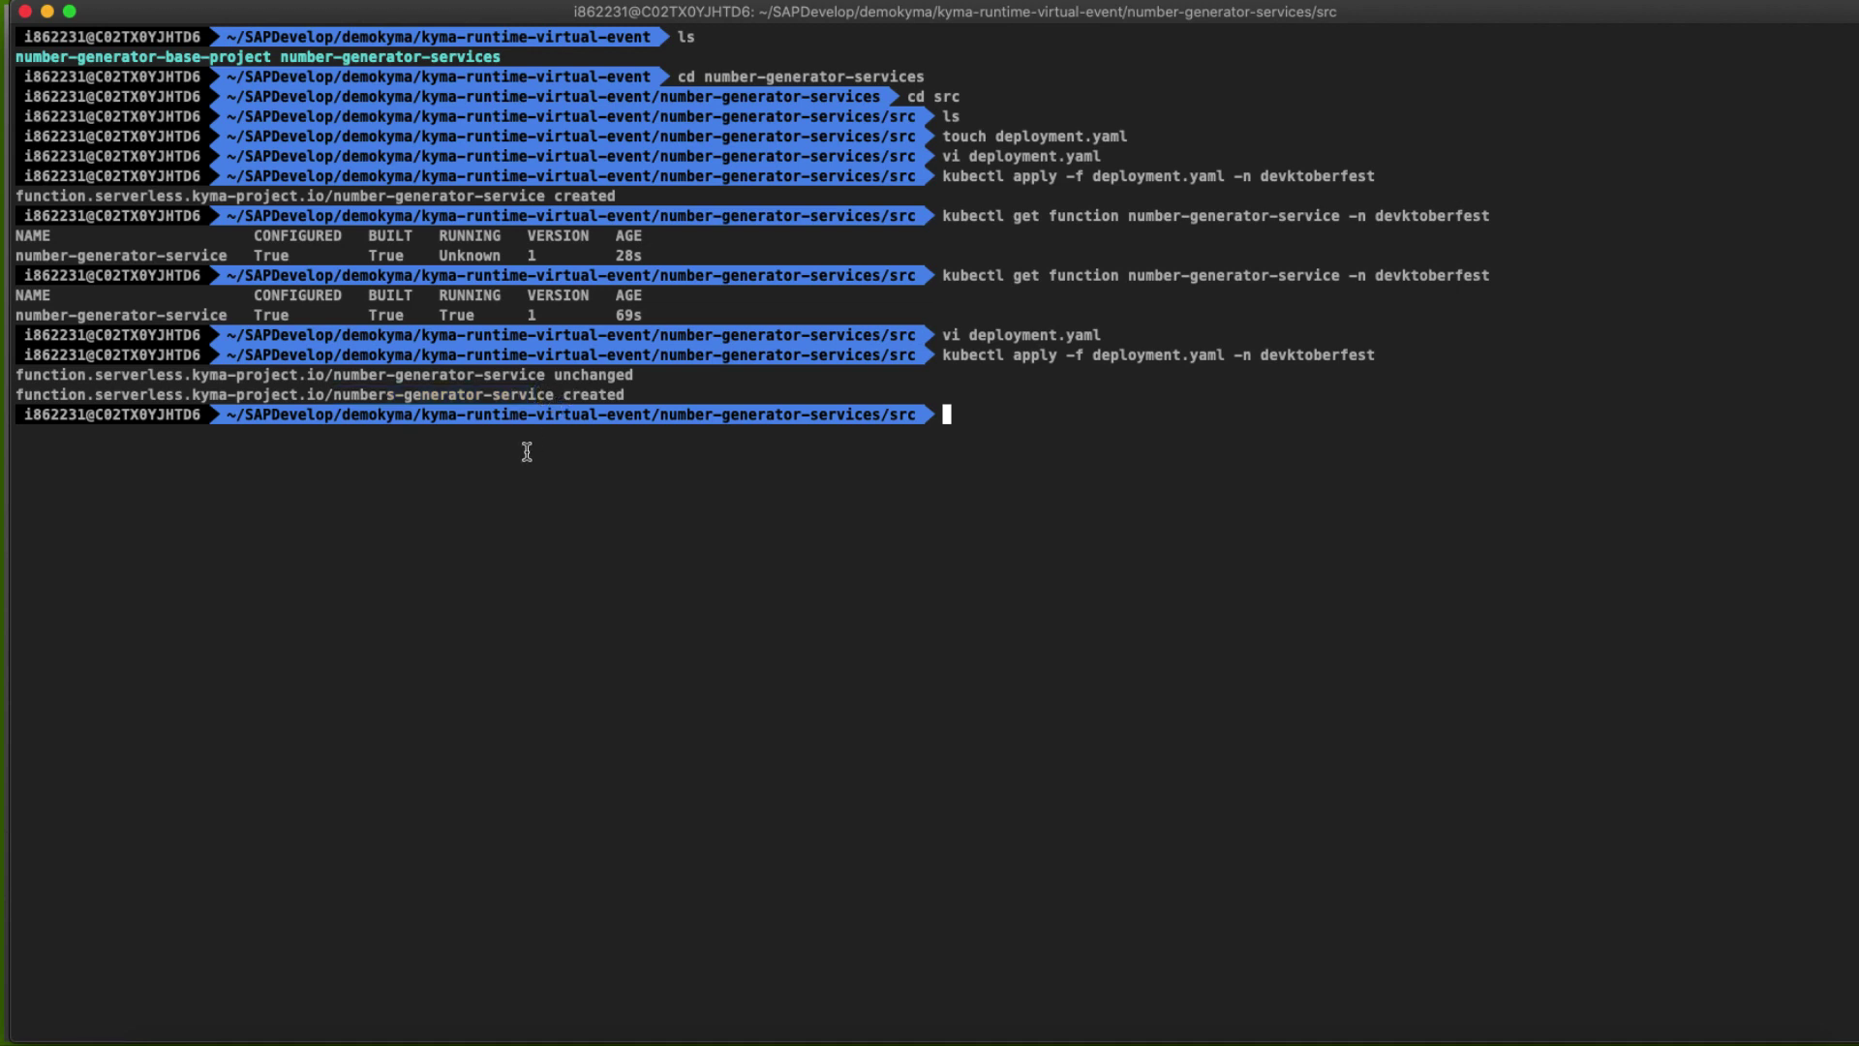
type("kubectl get function numbers")
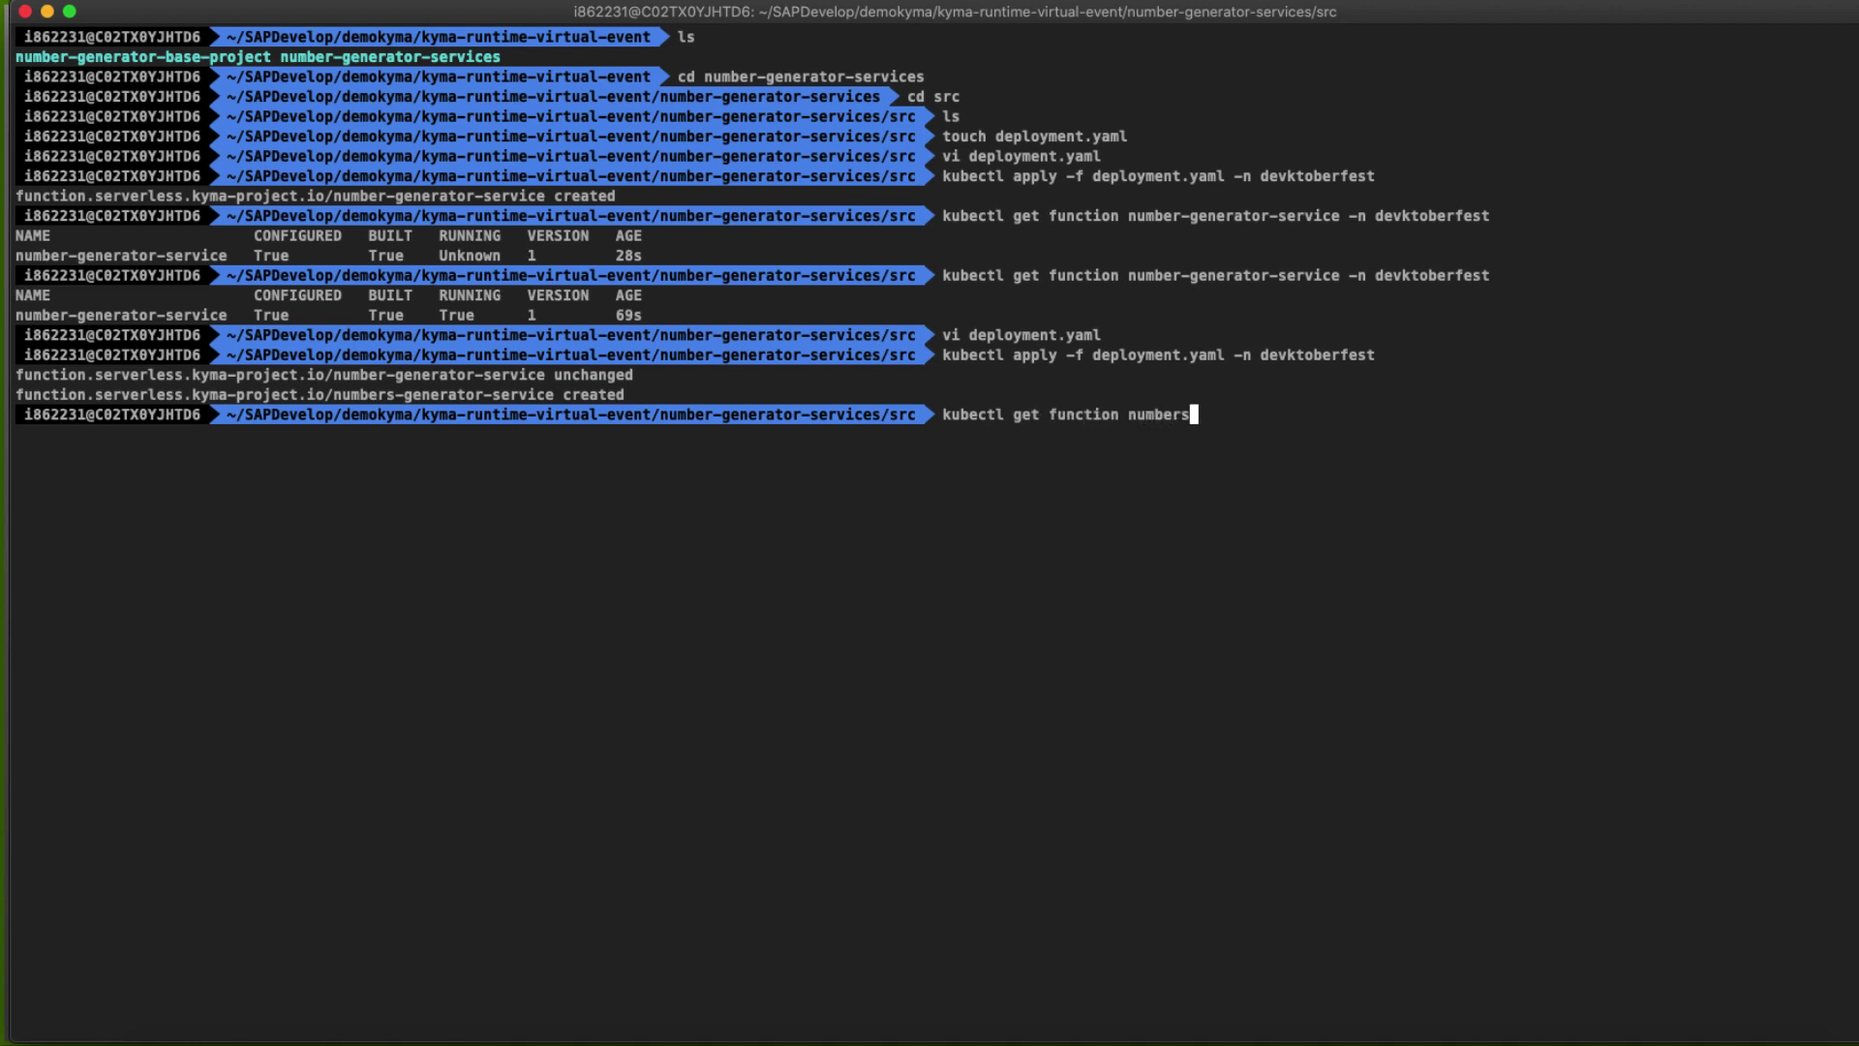
type("-generator-service -n de")
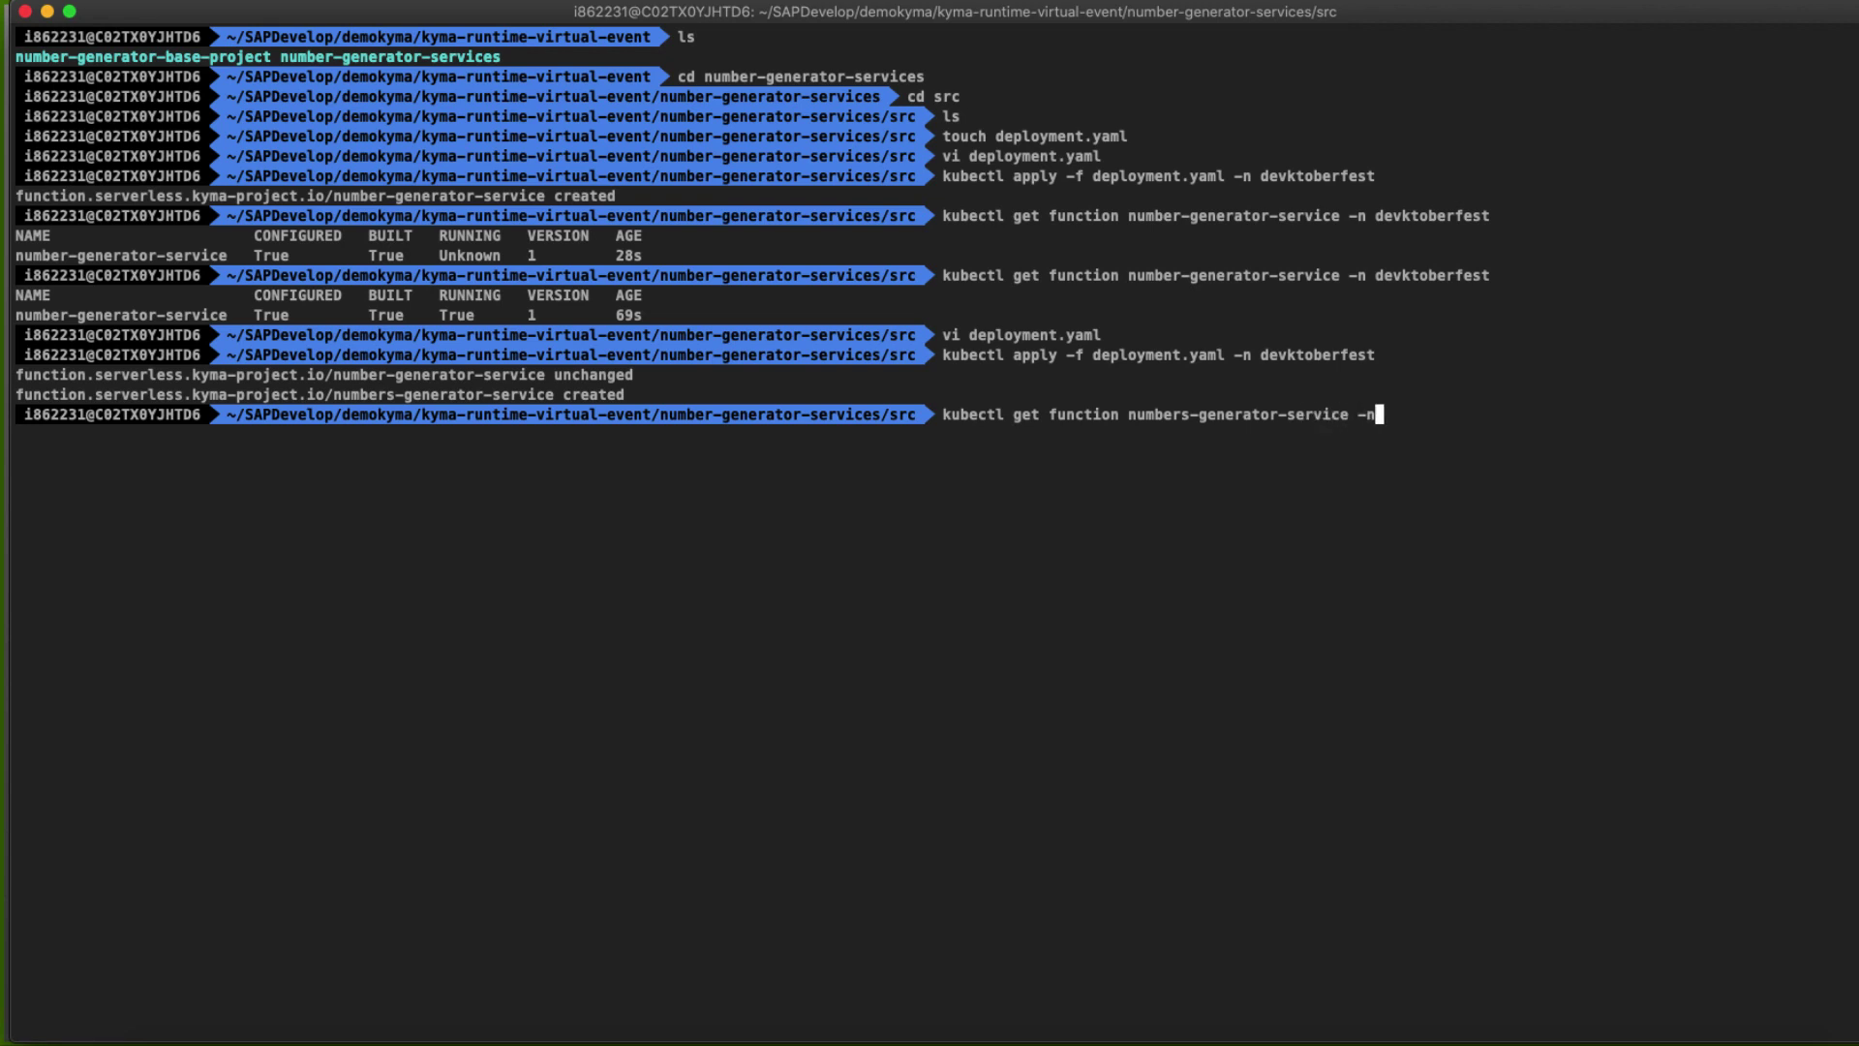
type("vktoberfest")
key("Return")
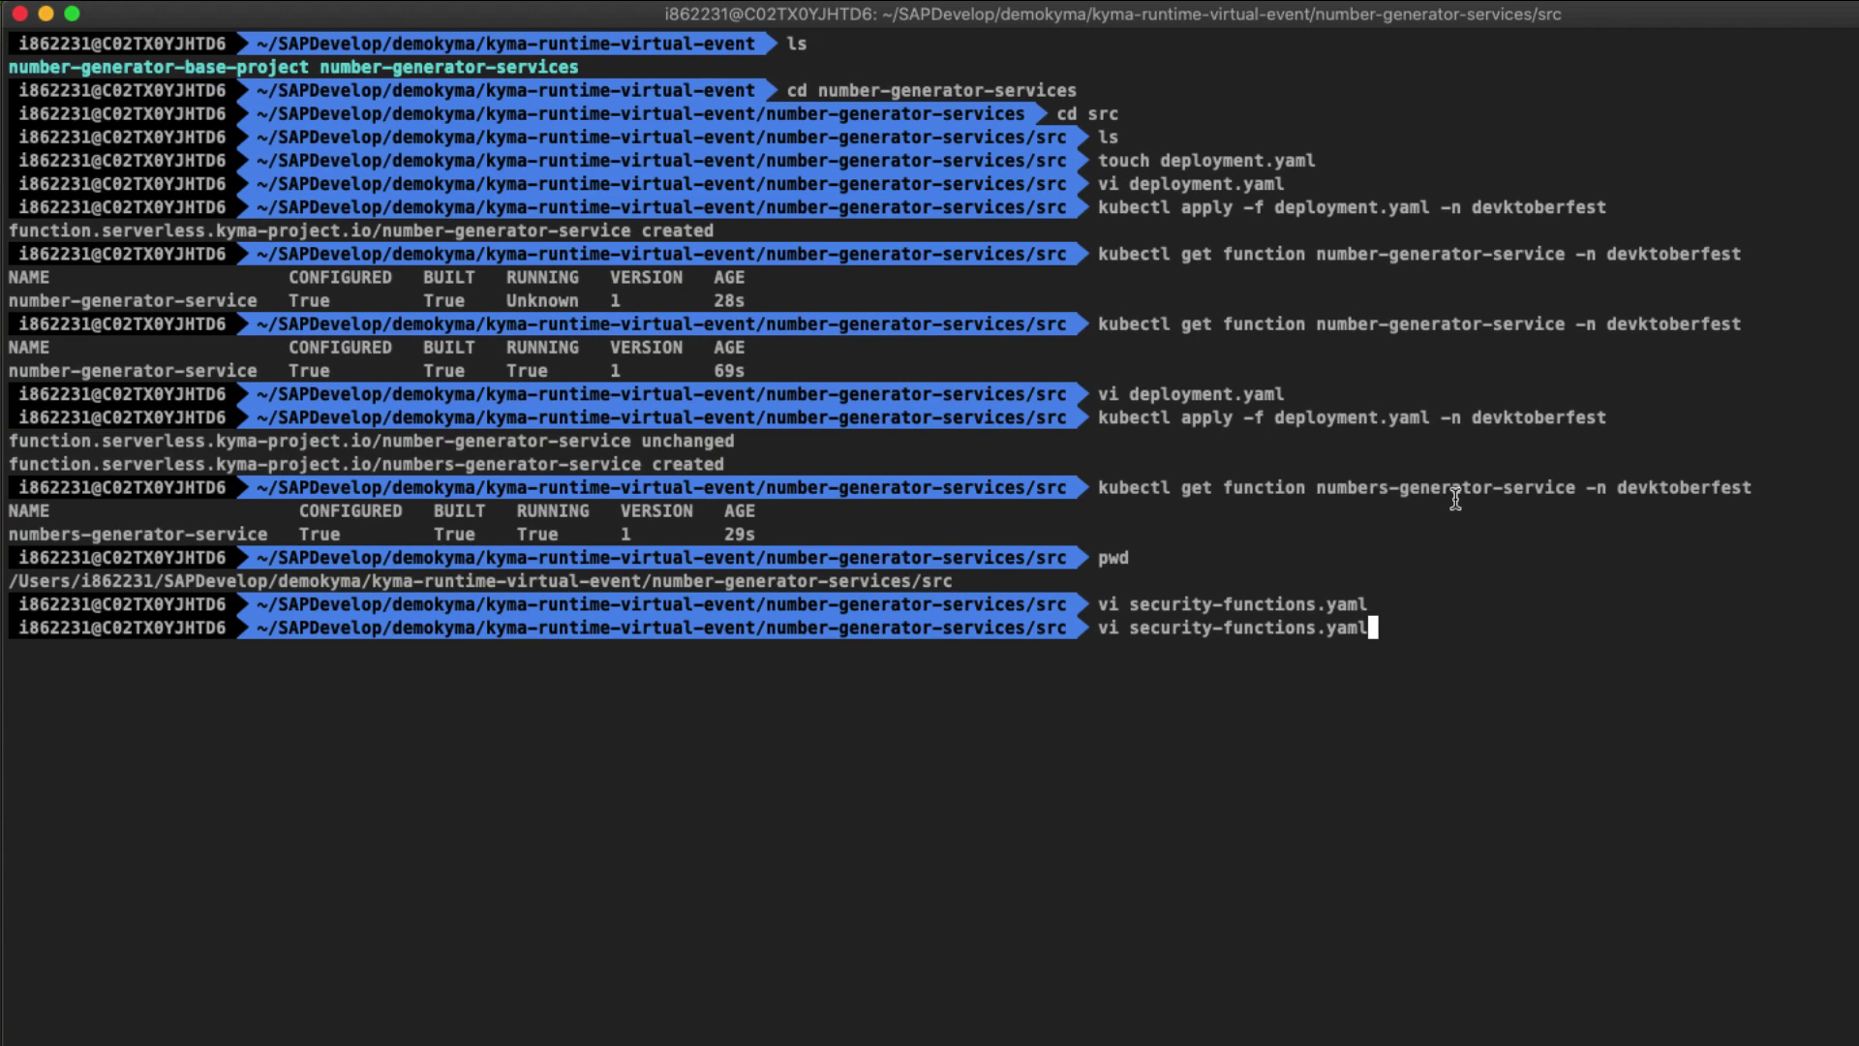
- Paste the two APIRule manifests into security-functions.yaml in vi
key("Return")
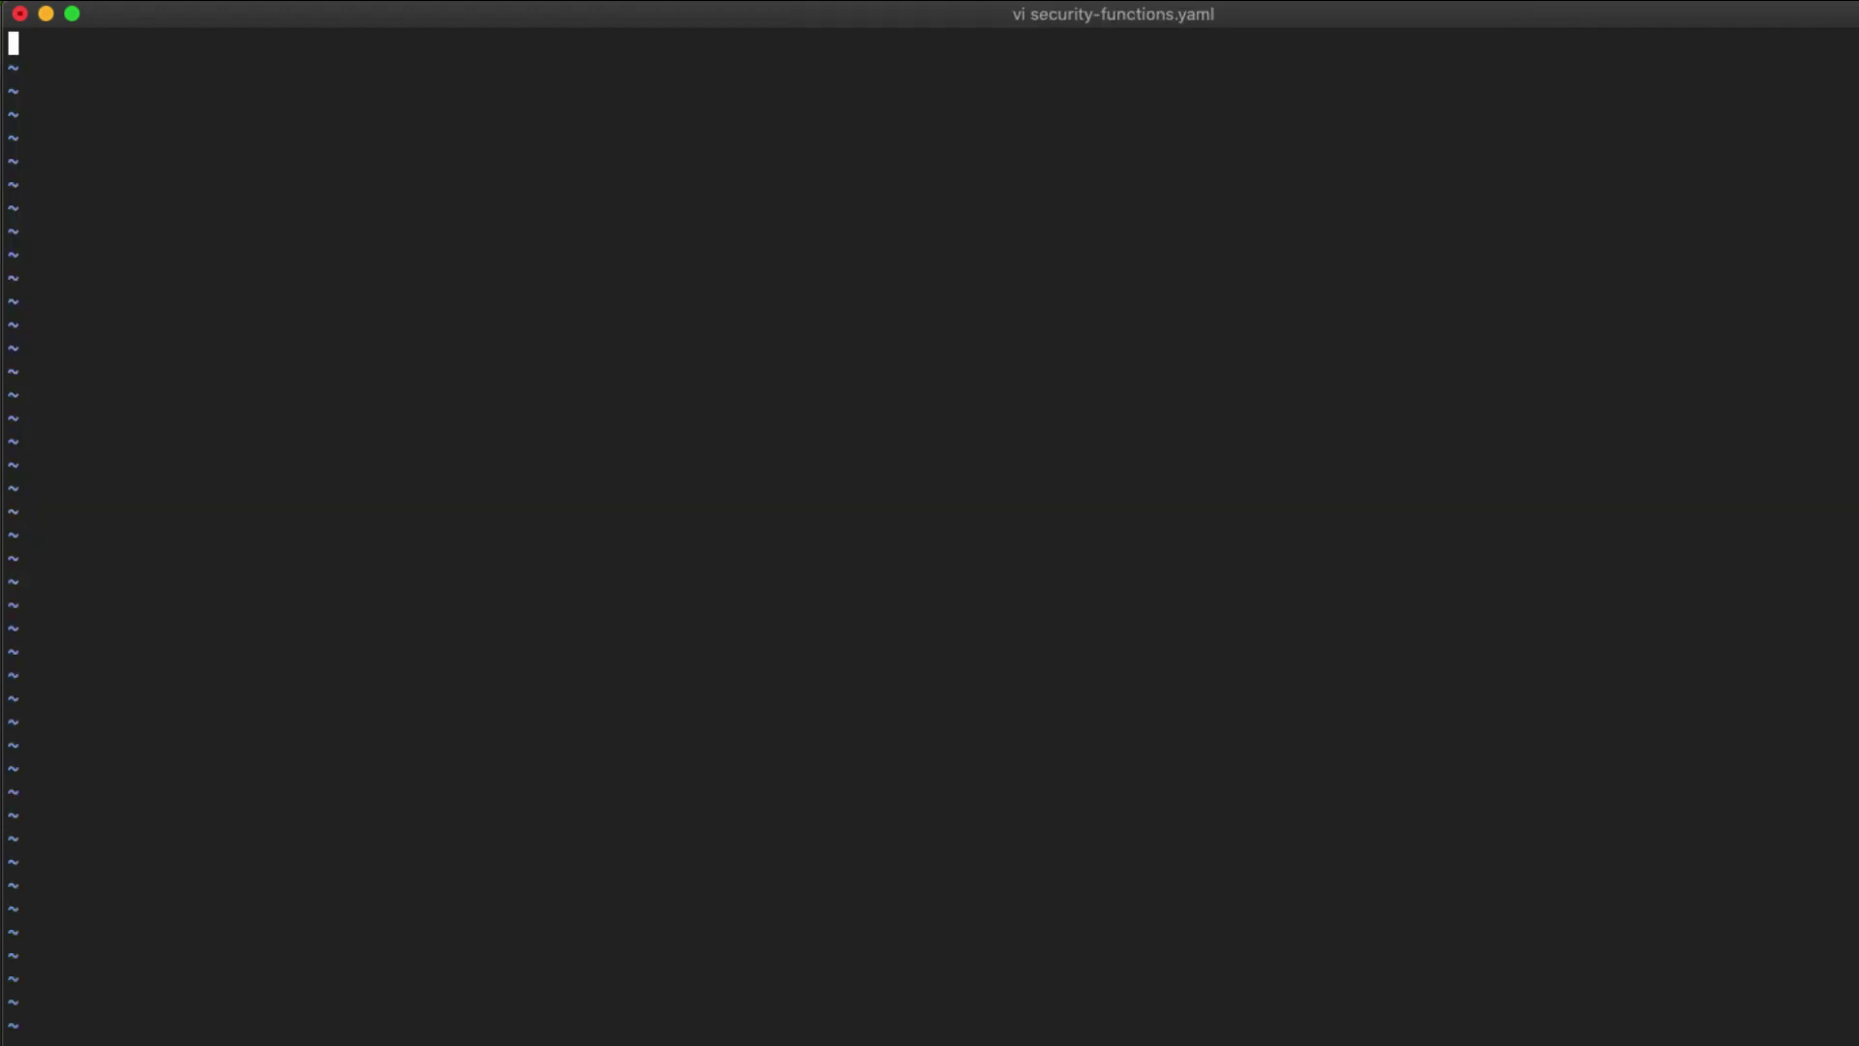
key("i")
type("apiVersion: gateway.kyma-project.io/v1alpha1 kind: APIRule metadata:   name: number-service-apirule spec:   gateway: kyma-gateway.kyma-system.svc.cluster.local   service:     name: number-generator-service     port: 80     host: number-generator-service   rules:     - path: /.*       methods: [\"GET\"]       accessStrategies:         - handler: oauth2_introspection           config:             required_scope: [\"read\"] --- apiVersion: gateway.kyma-project.io/v1alpha1 kind: APIRule metadata:   name: numbers-service-apirule spec:   gateway: kyma-gateway.kyma-system.svc.cluster.local   service:     name: numbers-generator-service     port: 80     host: numbers-generator-service   rules:     - path: /.*       methods: [\"GET\"]       accessStrategies:         - handler: oauth2_introspection           config:             required_scope: [\"read\"]")
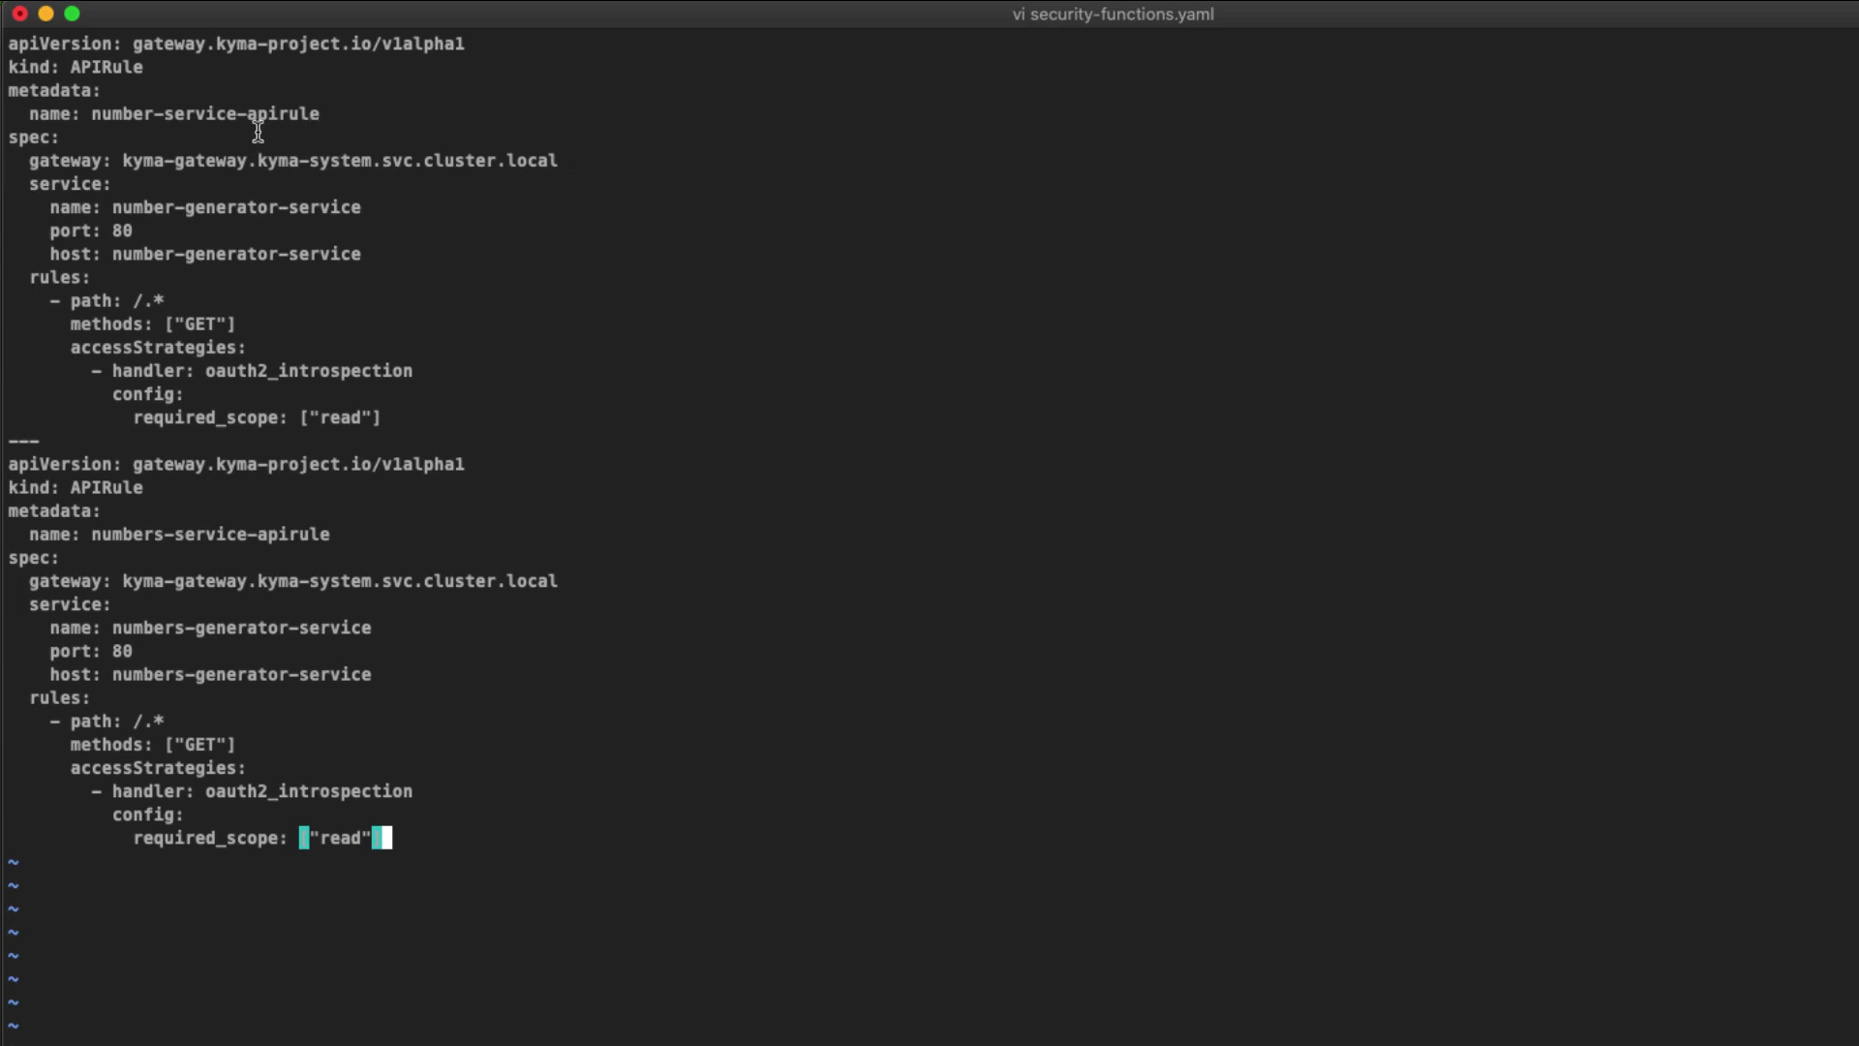
- Review the first APIRule's name, service block, path rule and allowed methods
left_click_drag(94, 113, 228, 113)
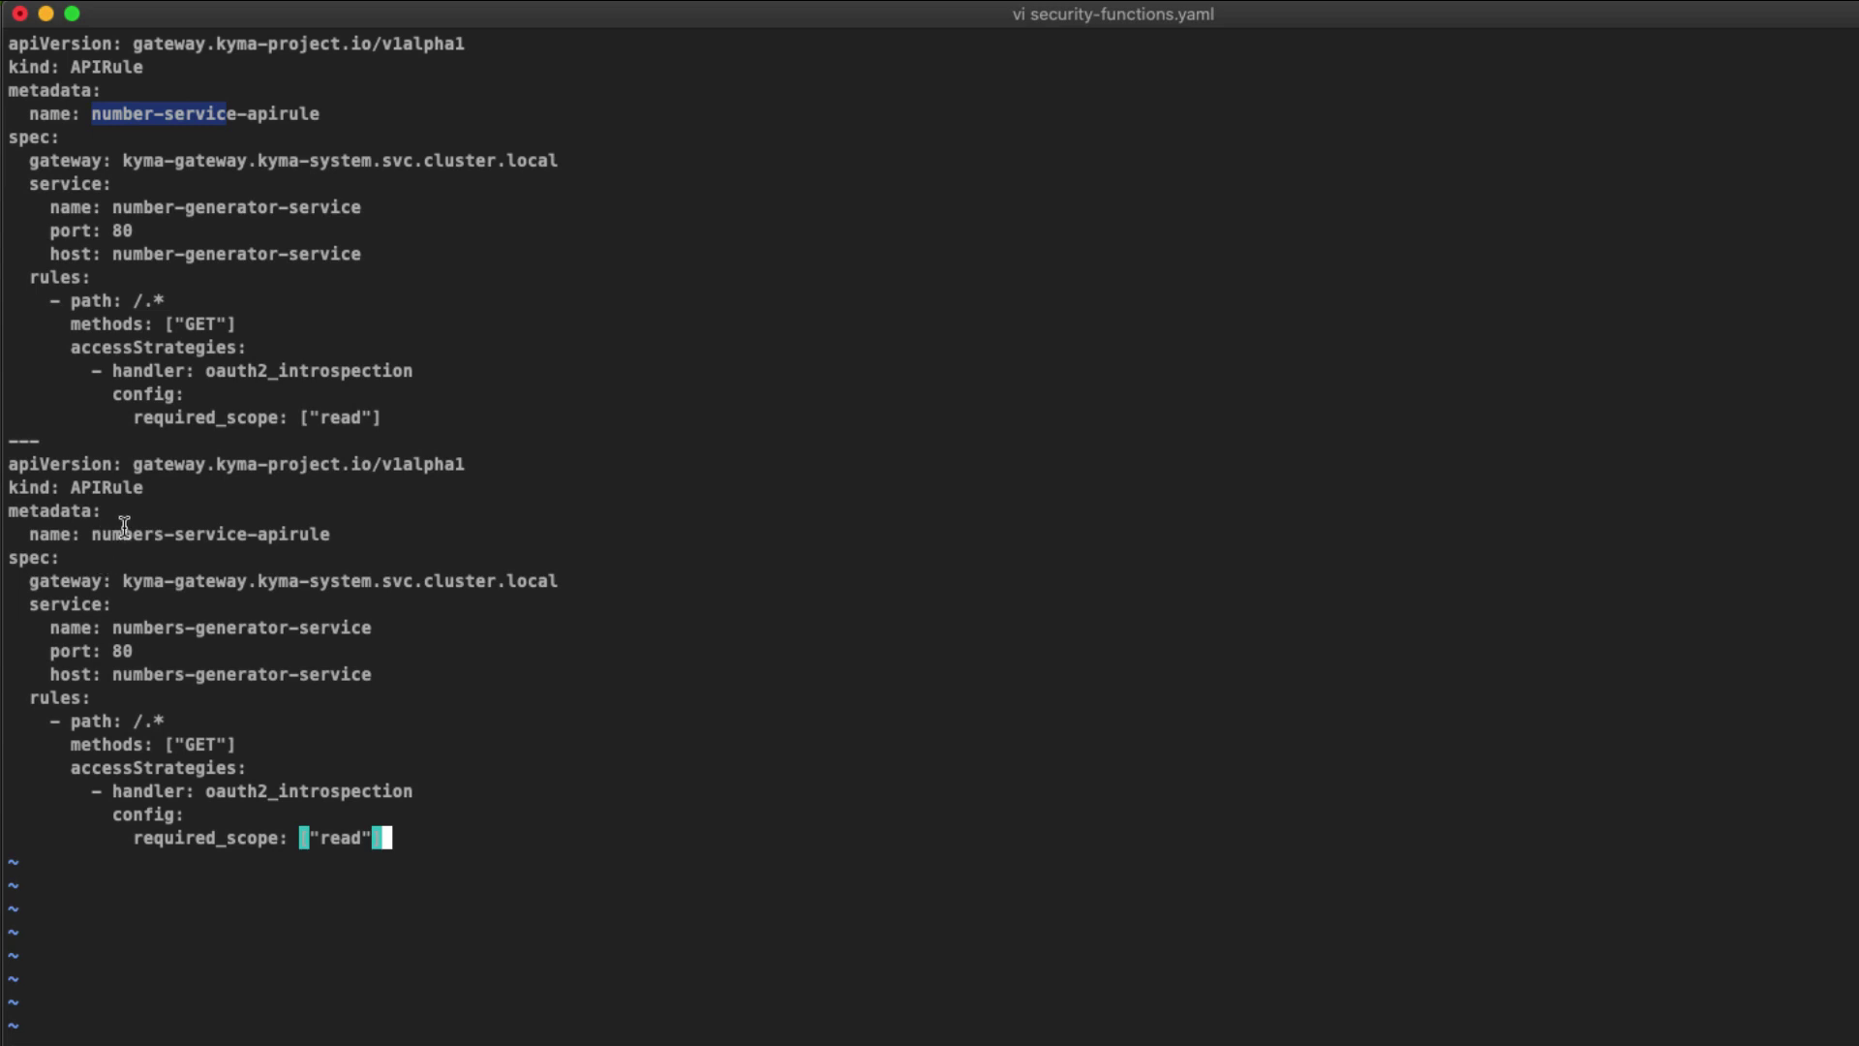
left_click(92, 139)
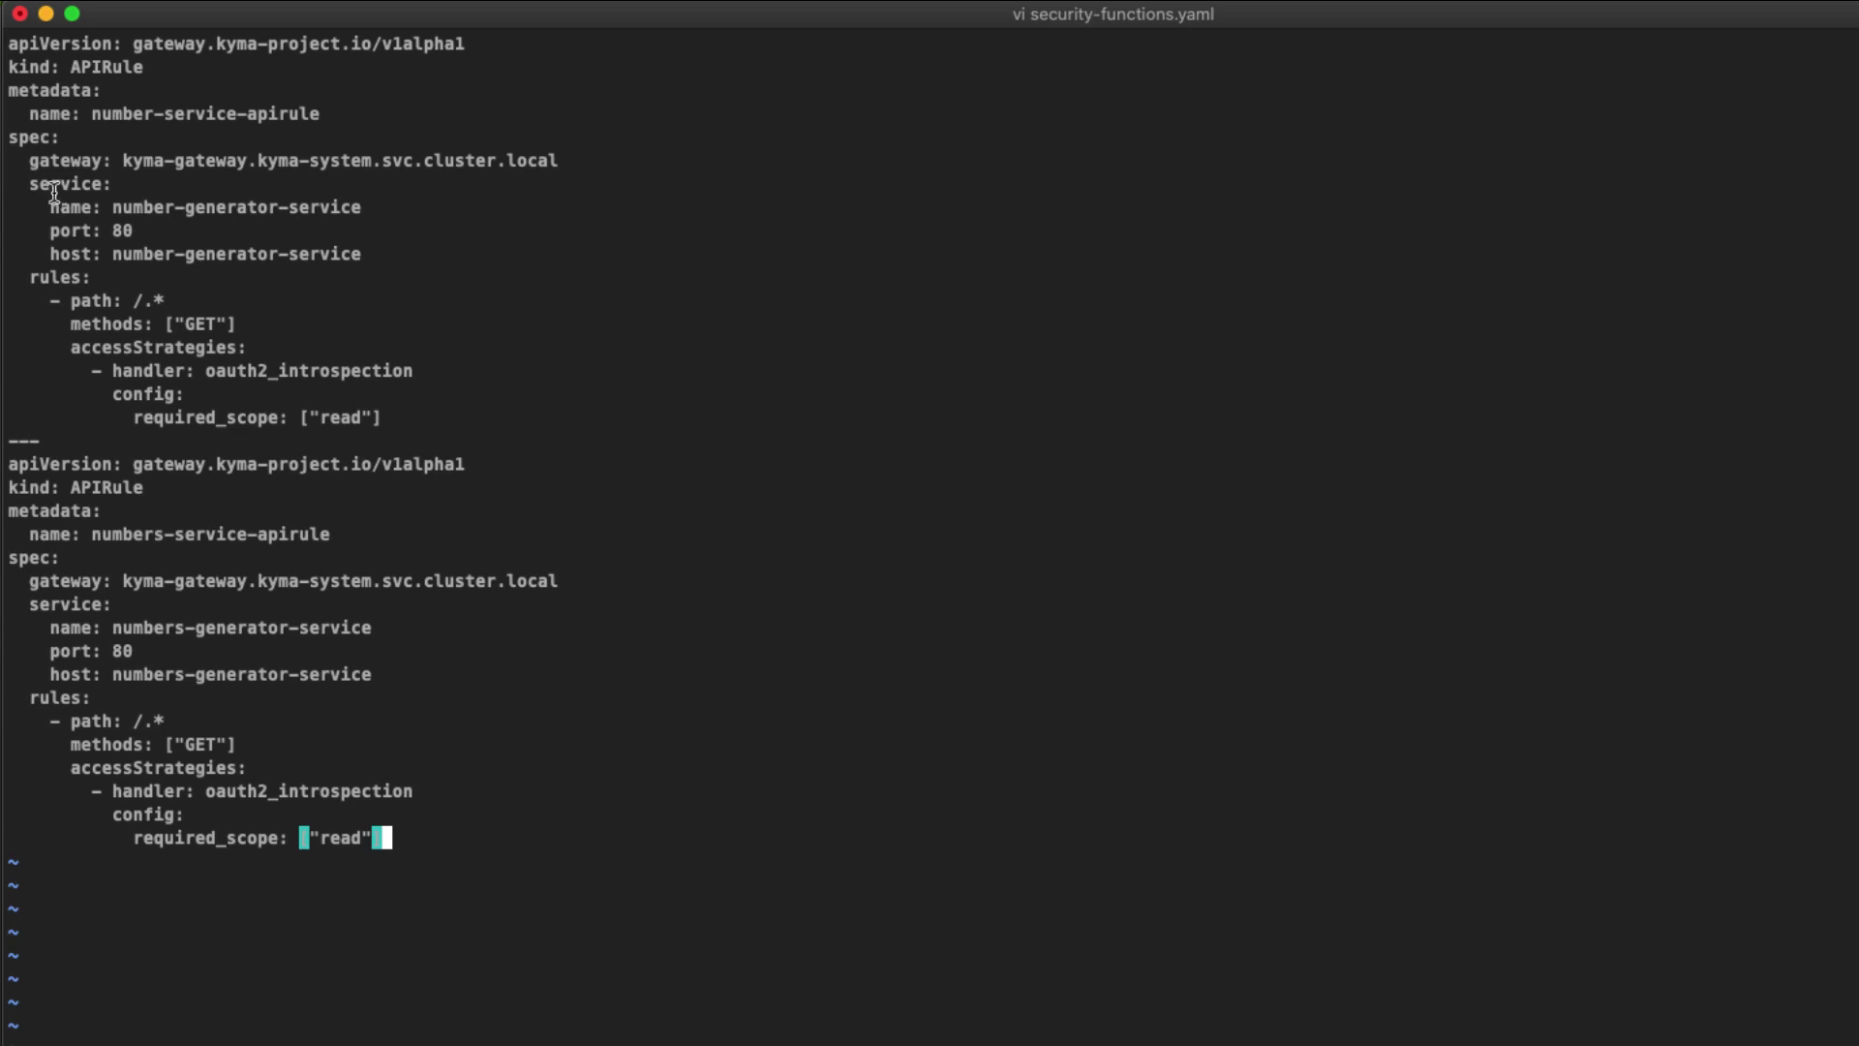
left_click_drag(29, 184, 416, 258)
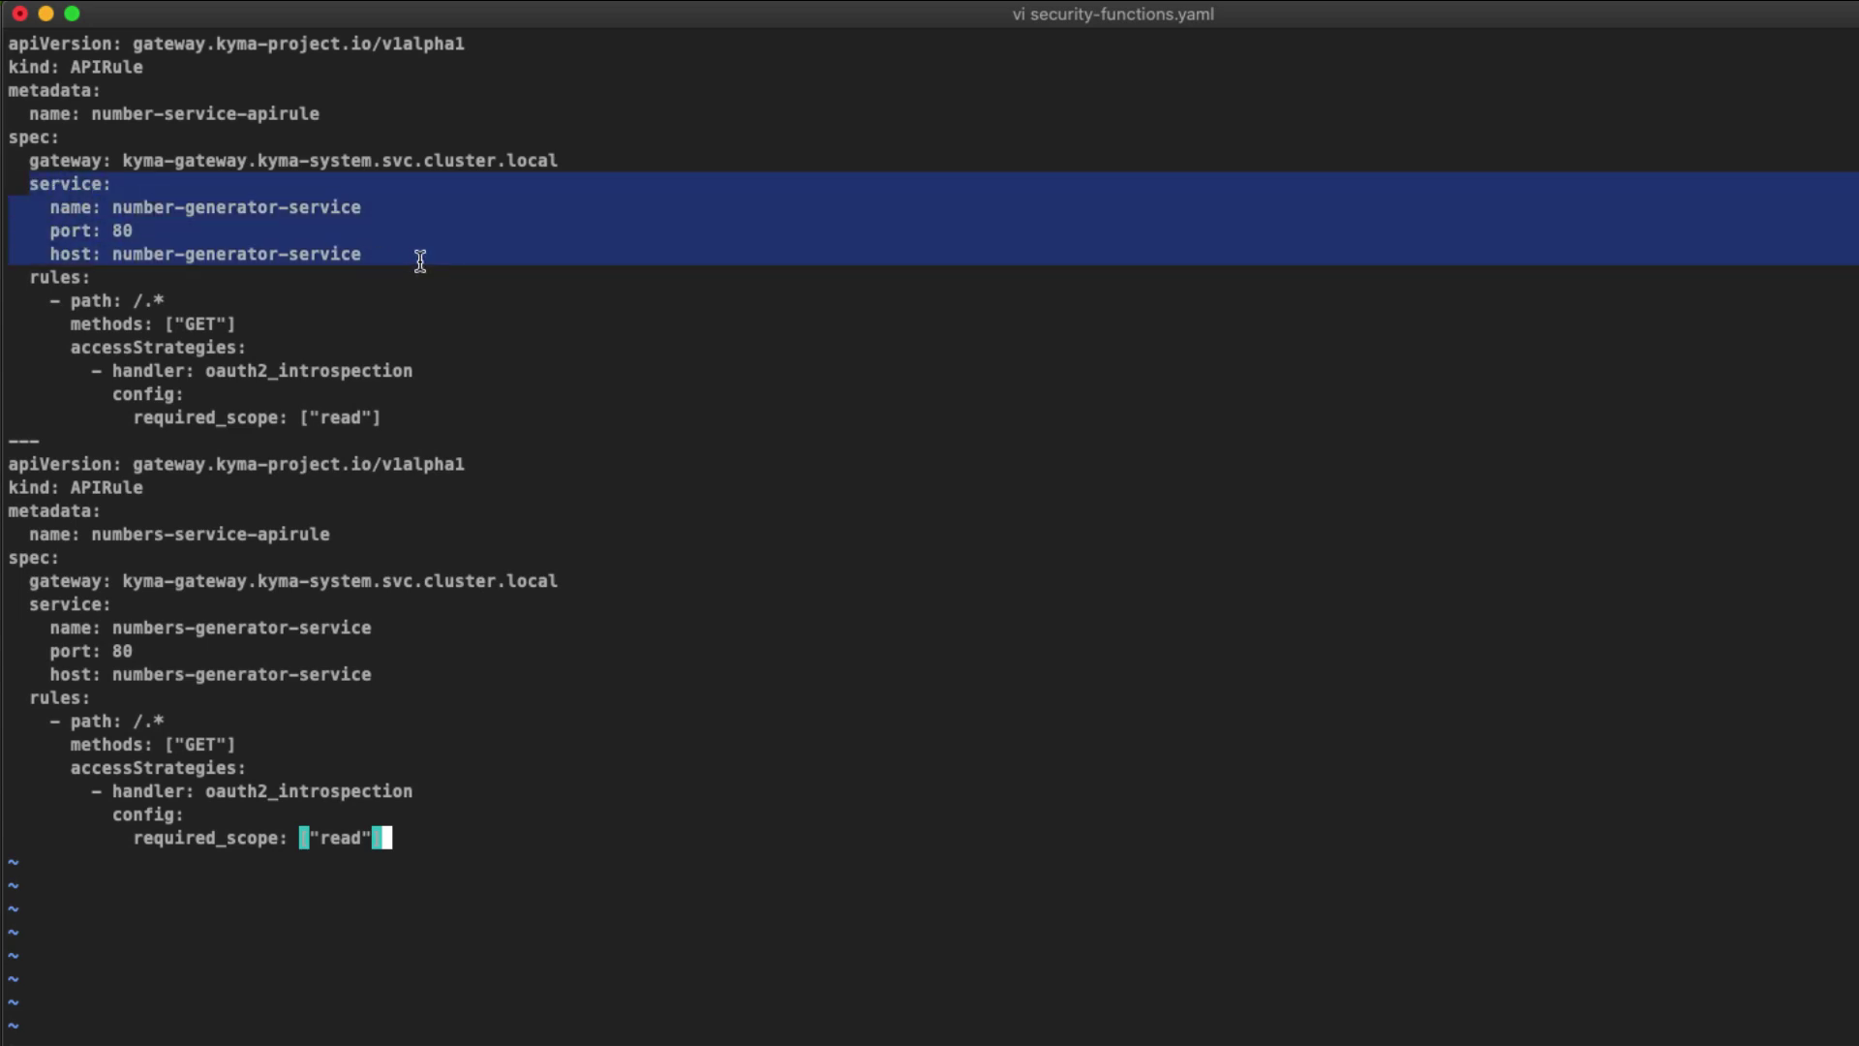
left_click(420, 261)
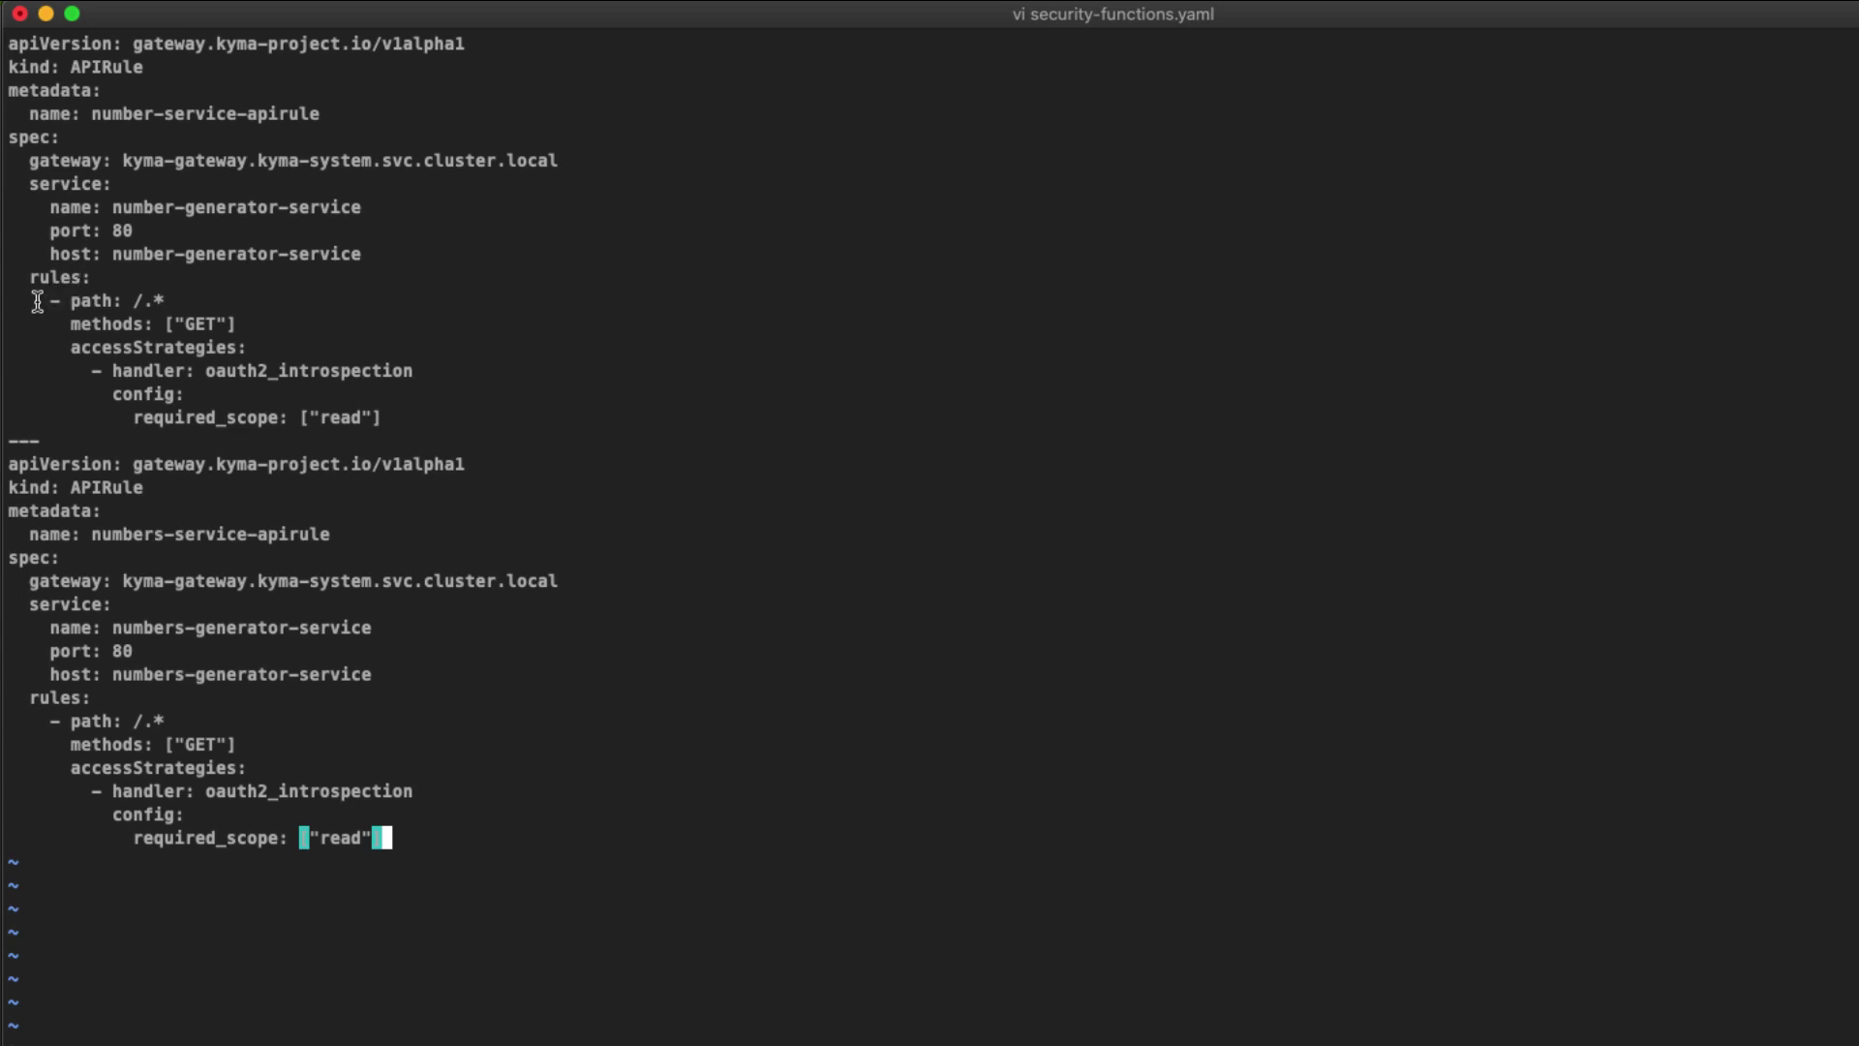
left_click_drag(38, 301, 60, 301)
left_click_drag(85, 324, 103, 324)
left_click(128, 344)
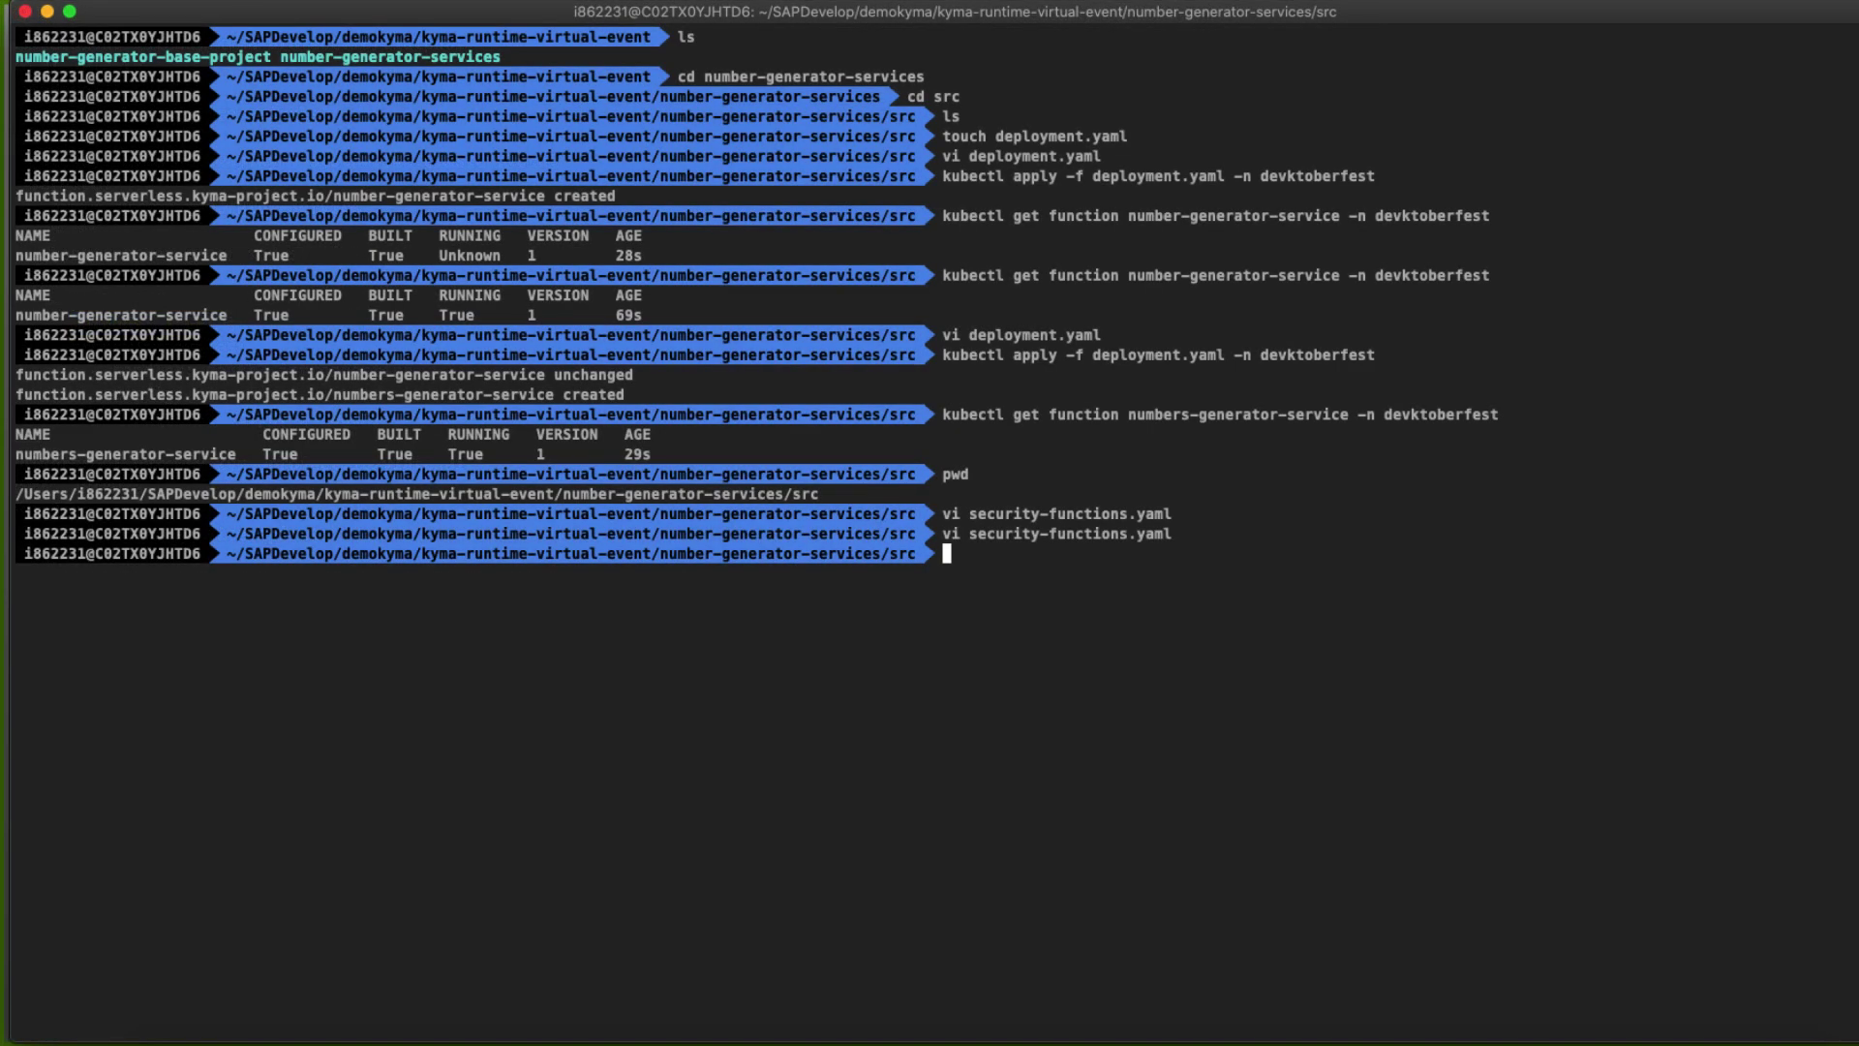
type("kubectl apply -f secur")
key("Tab")
type("-n devktoberfest")
key("Return")
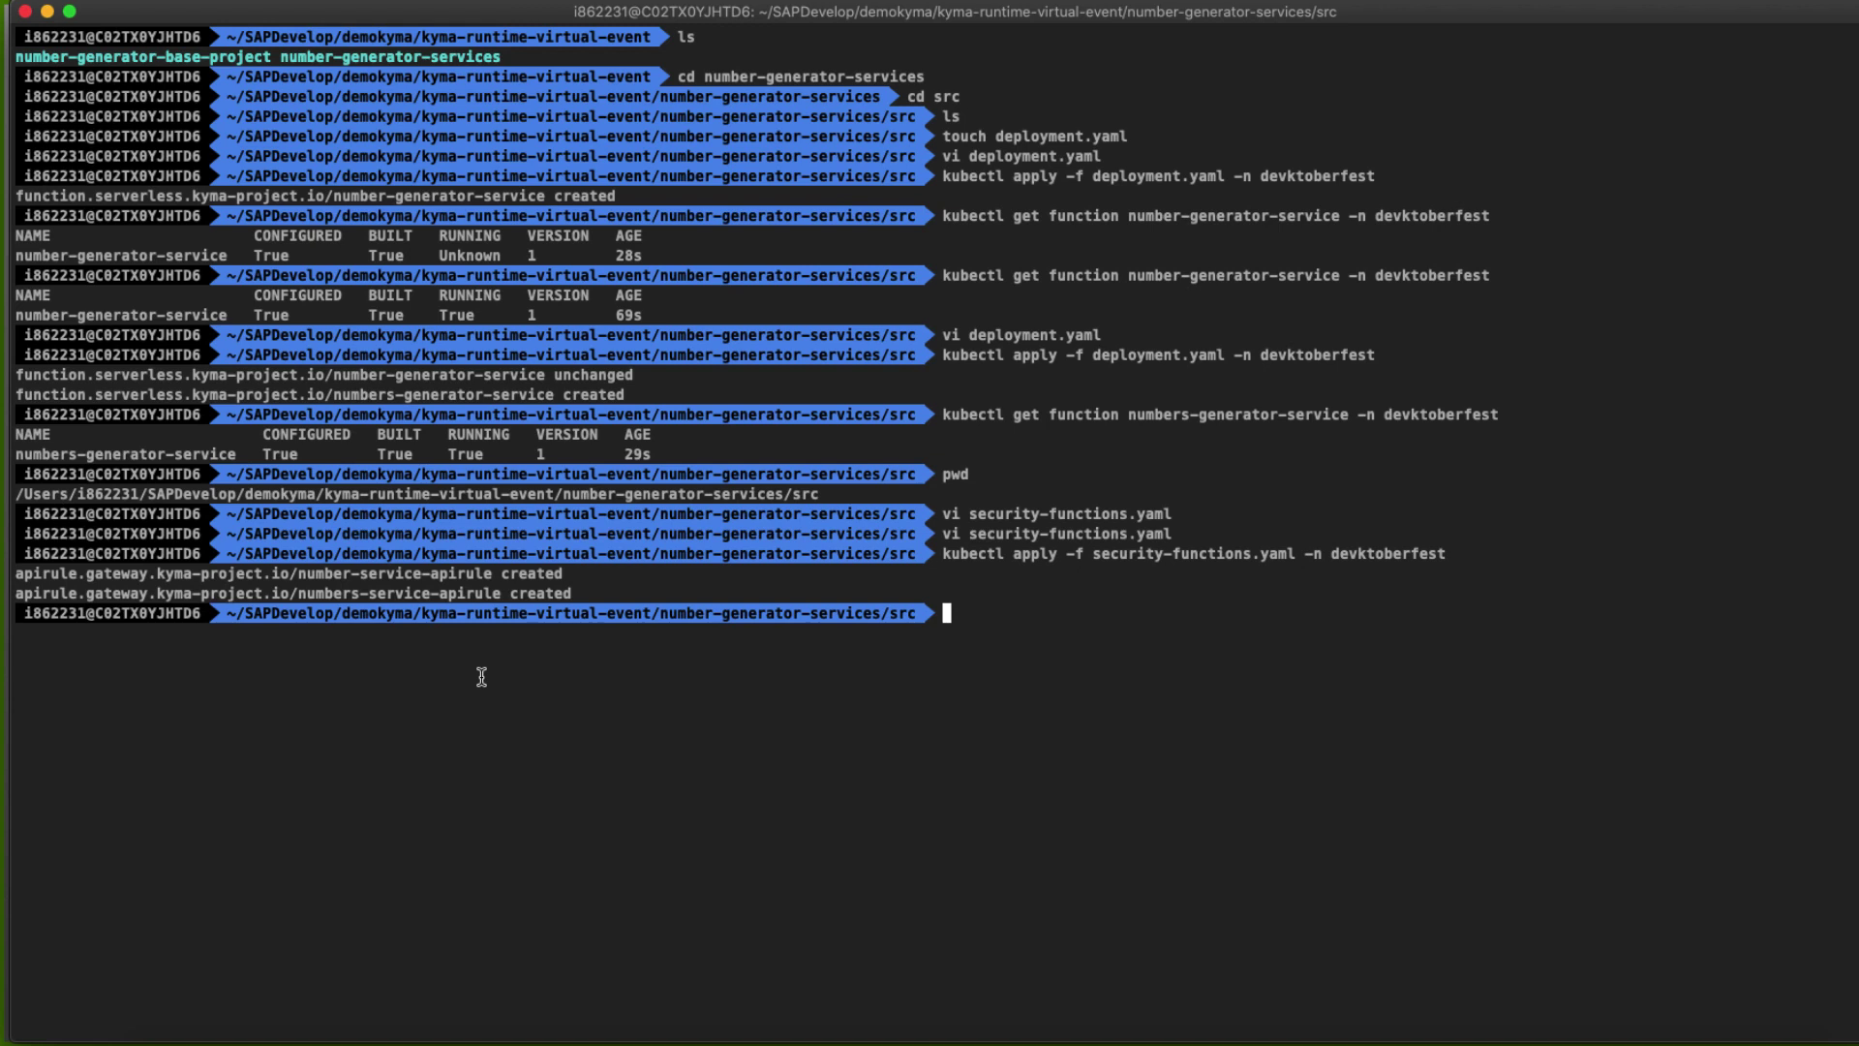
type("curl -ik https://number-generator-service.kyma.local")
key("Return")
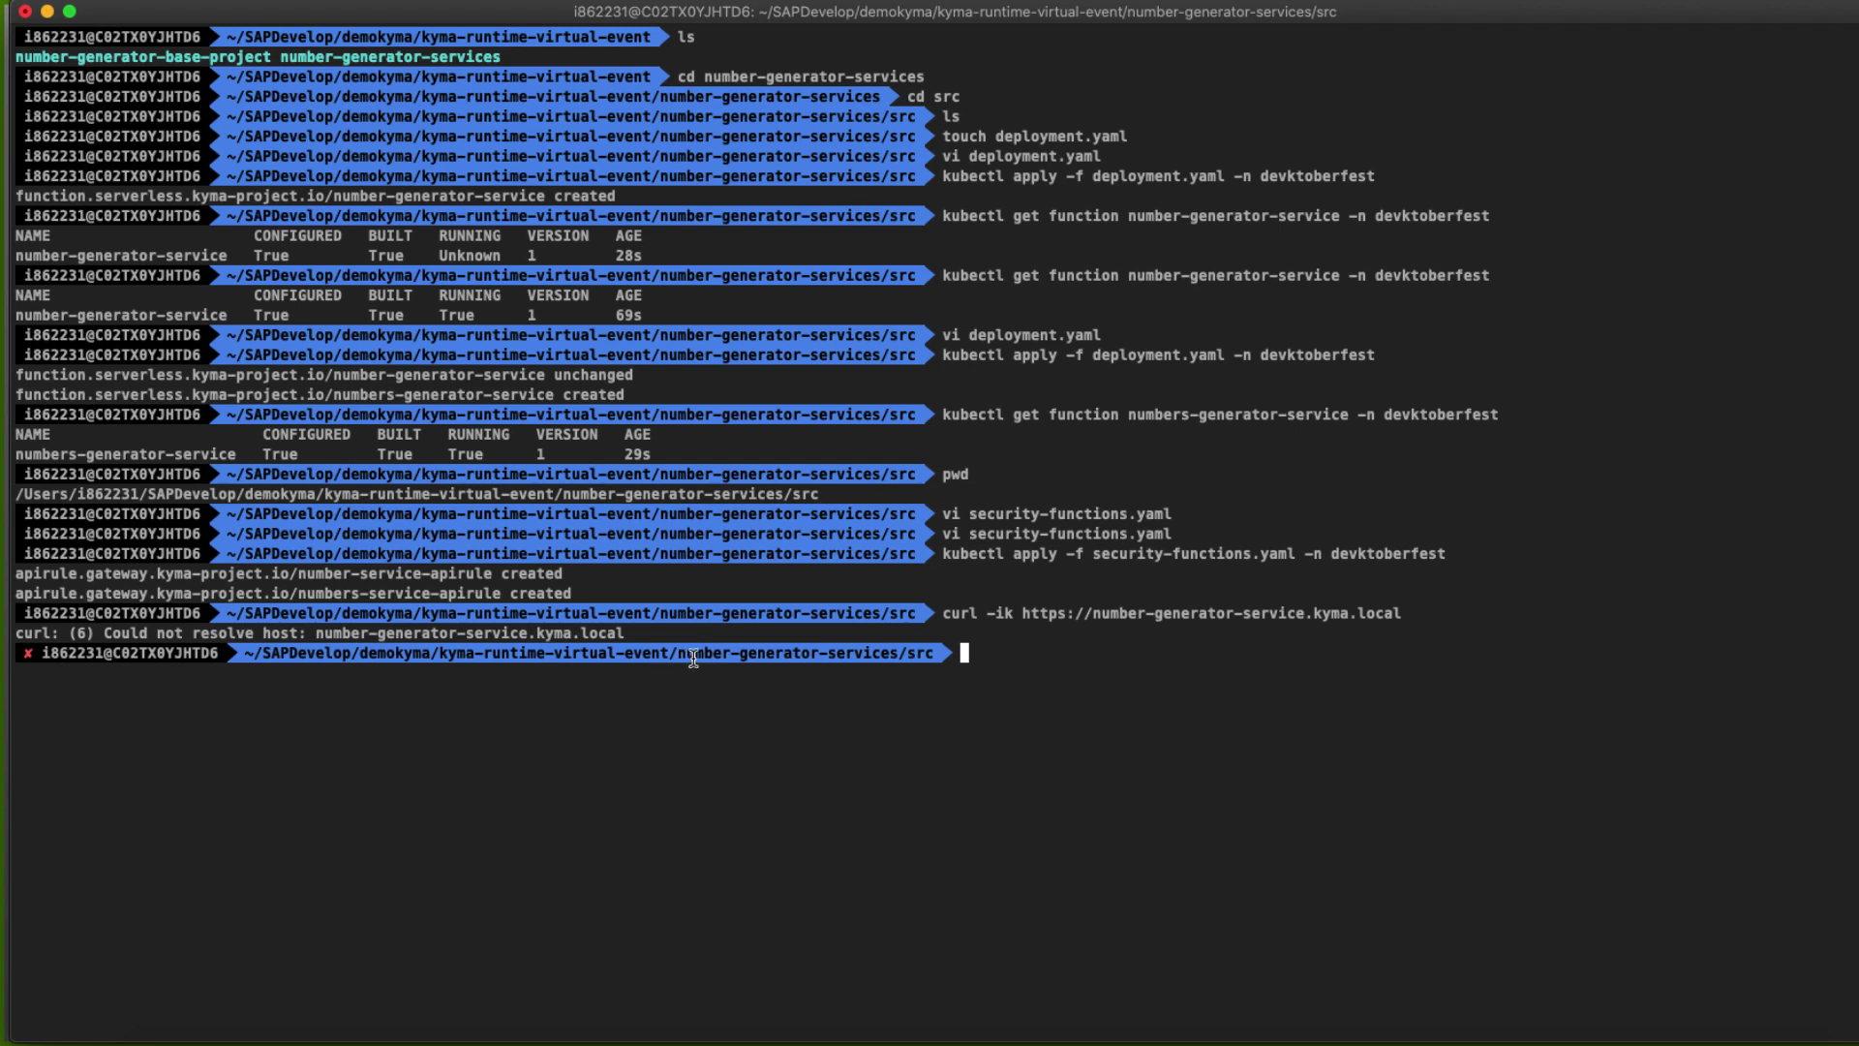
- Open /etc/hosts with sudo vi and locate the 192.168.64.45 kyma line
type("sudo vi /etc/")
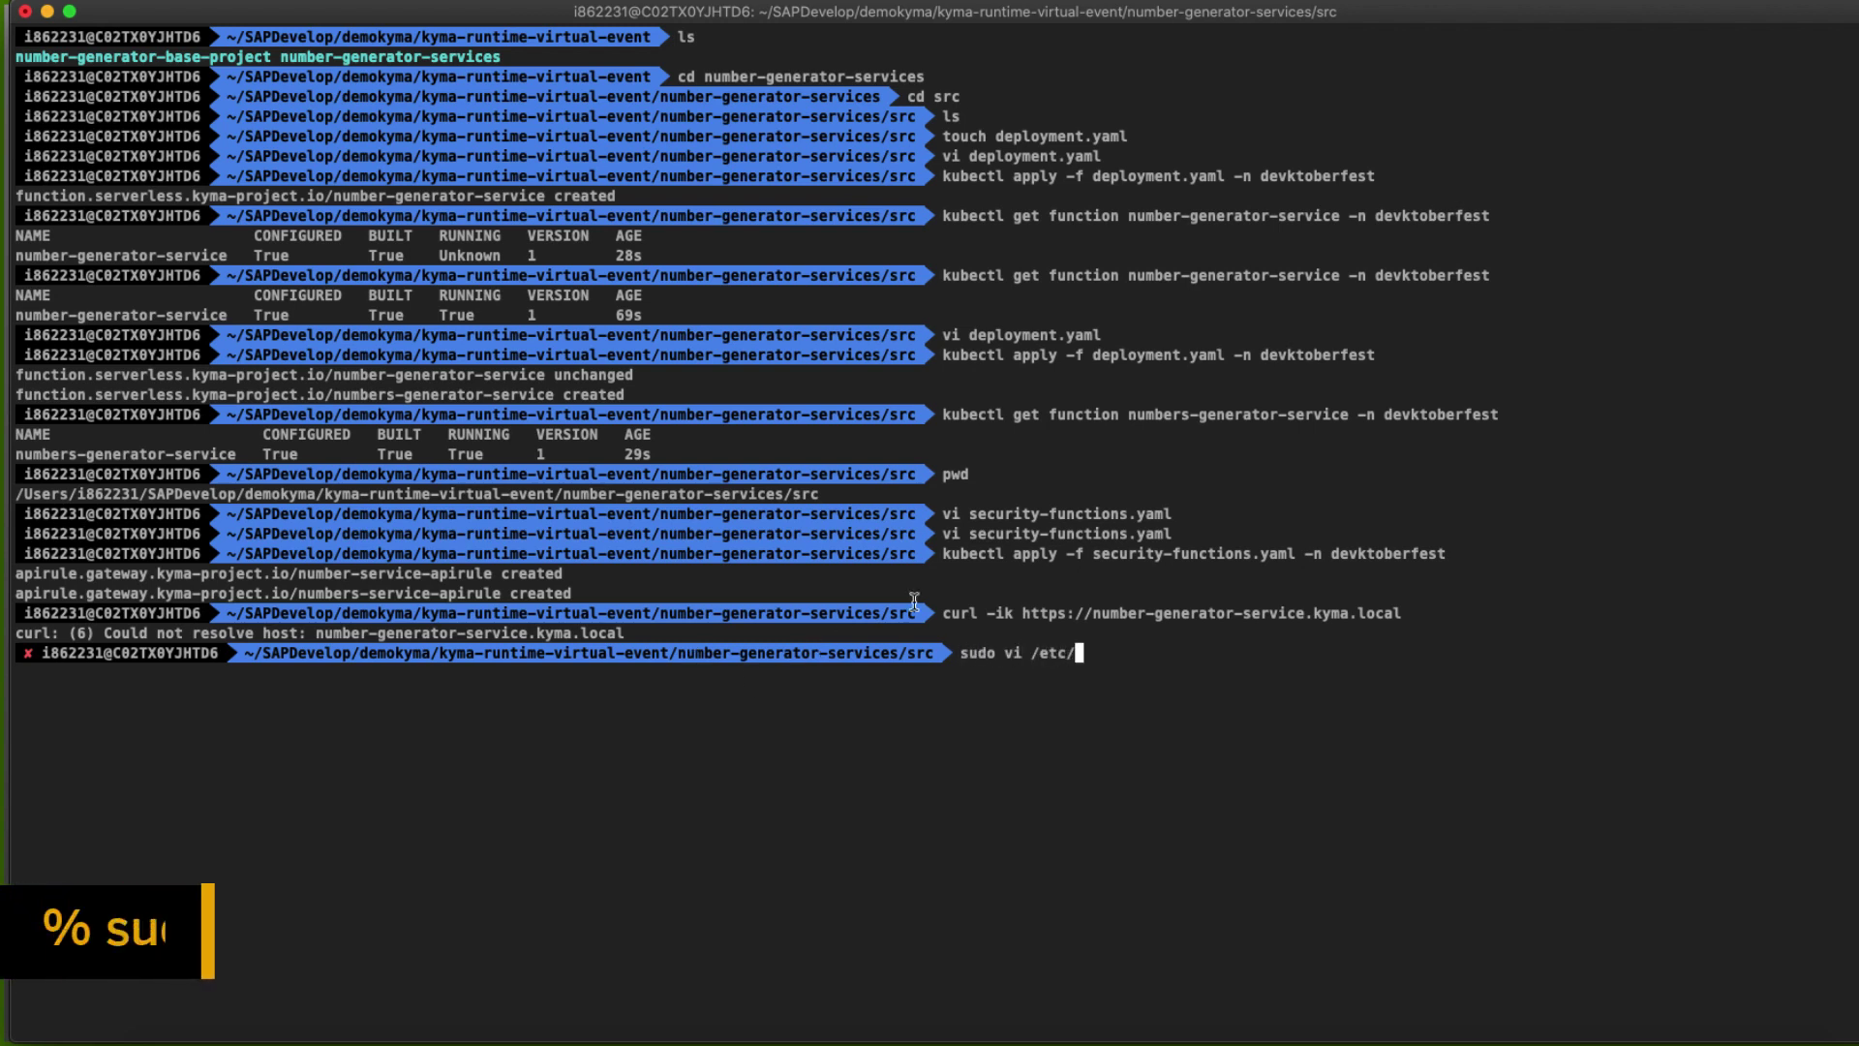
left_click_drag(1090, 613, 1406, 614)
type("hosts")
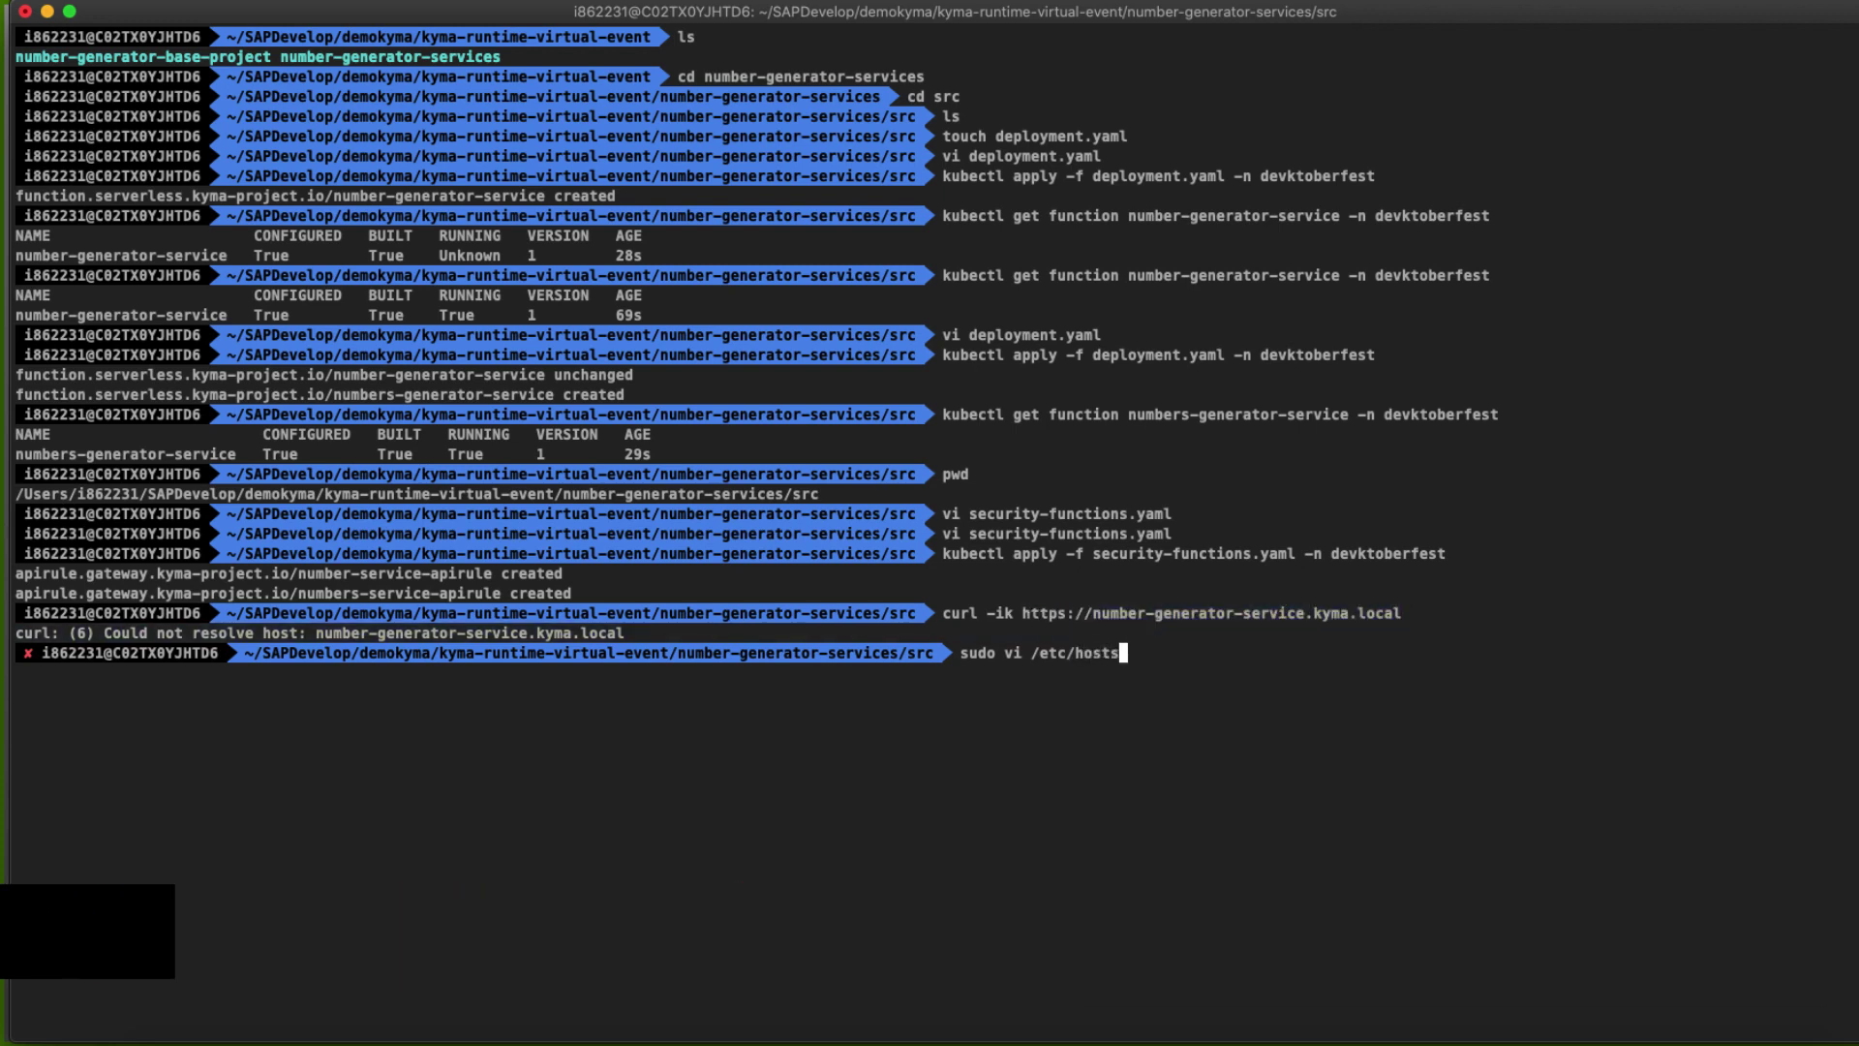
key("Return")
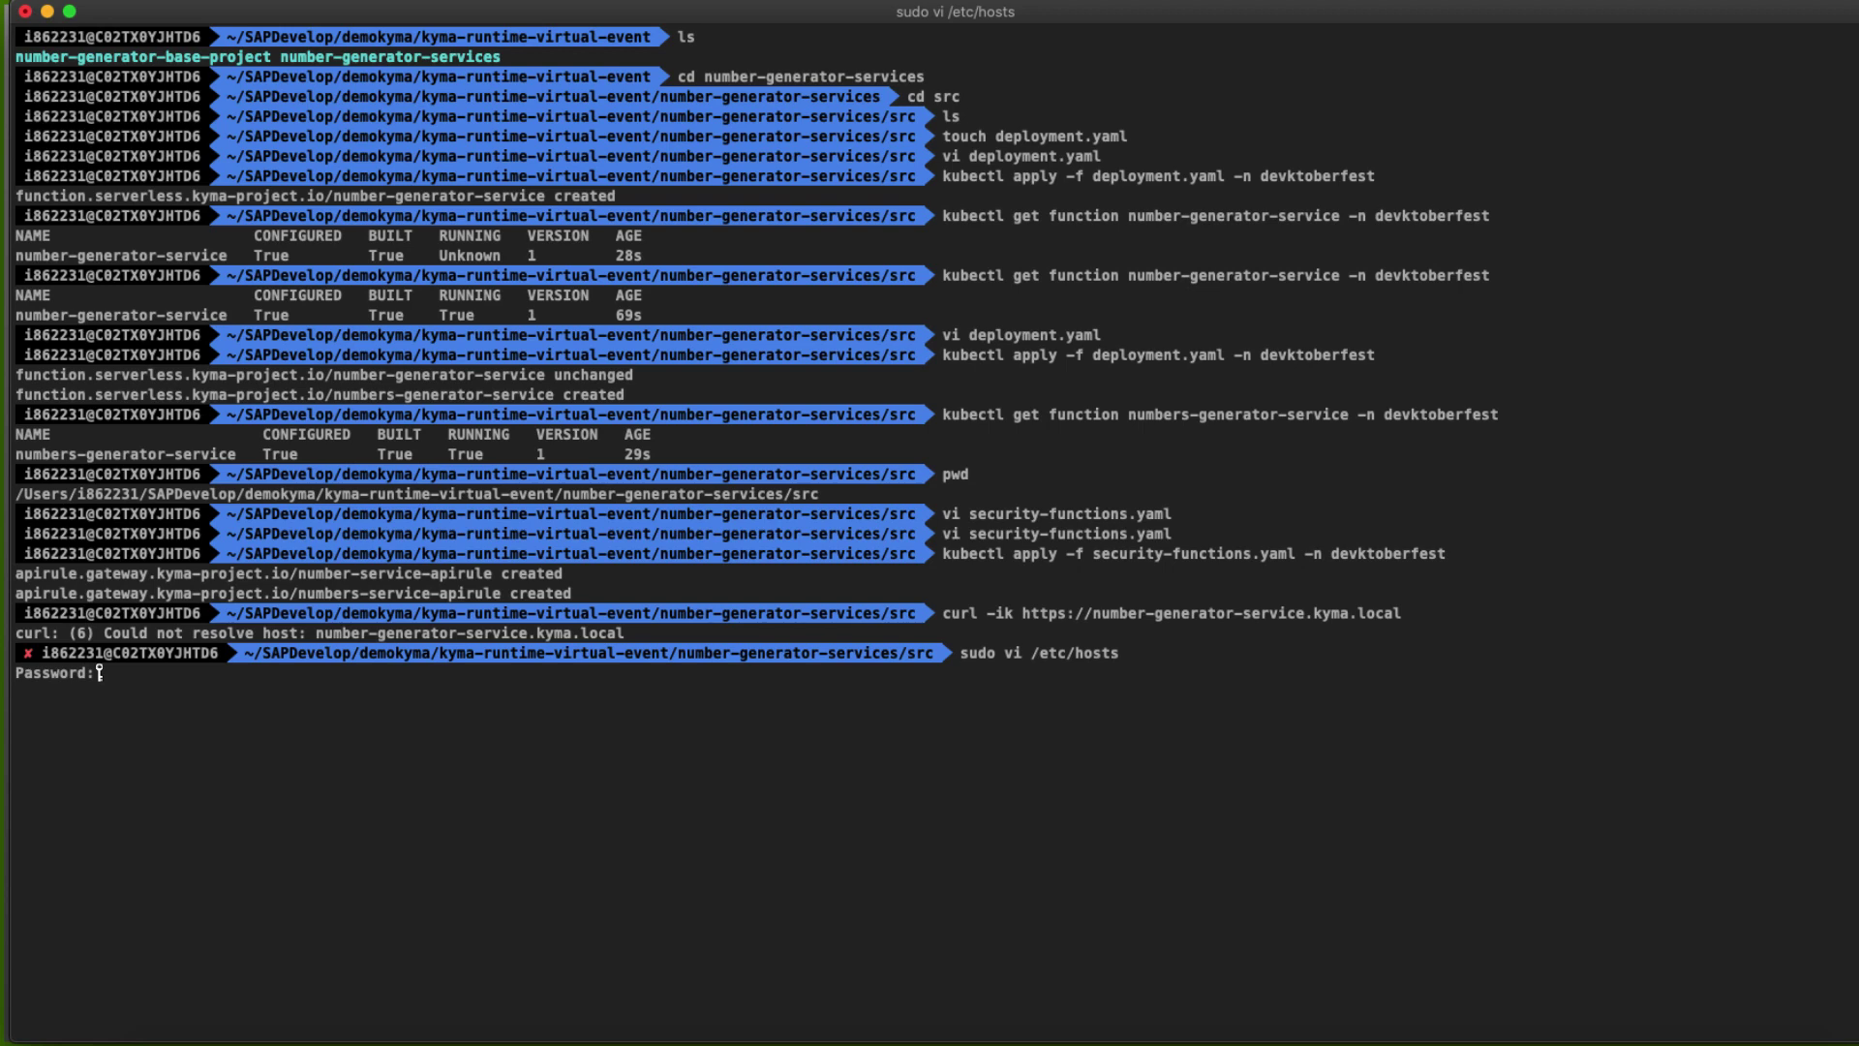
key("Return")
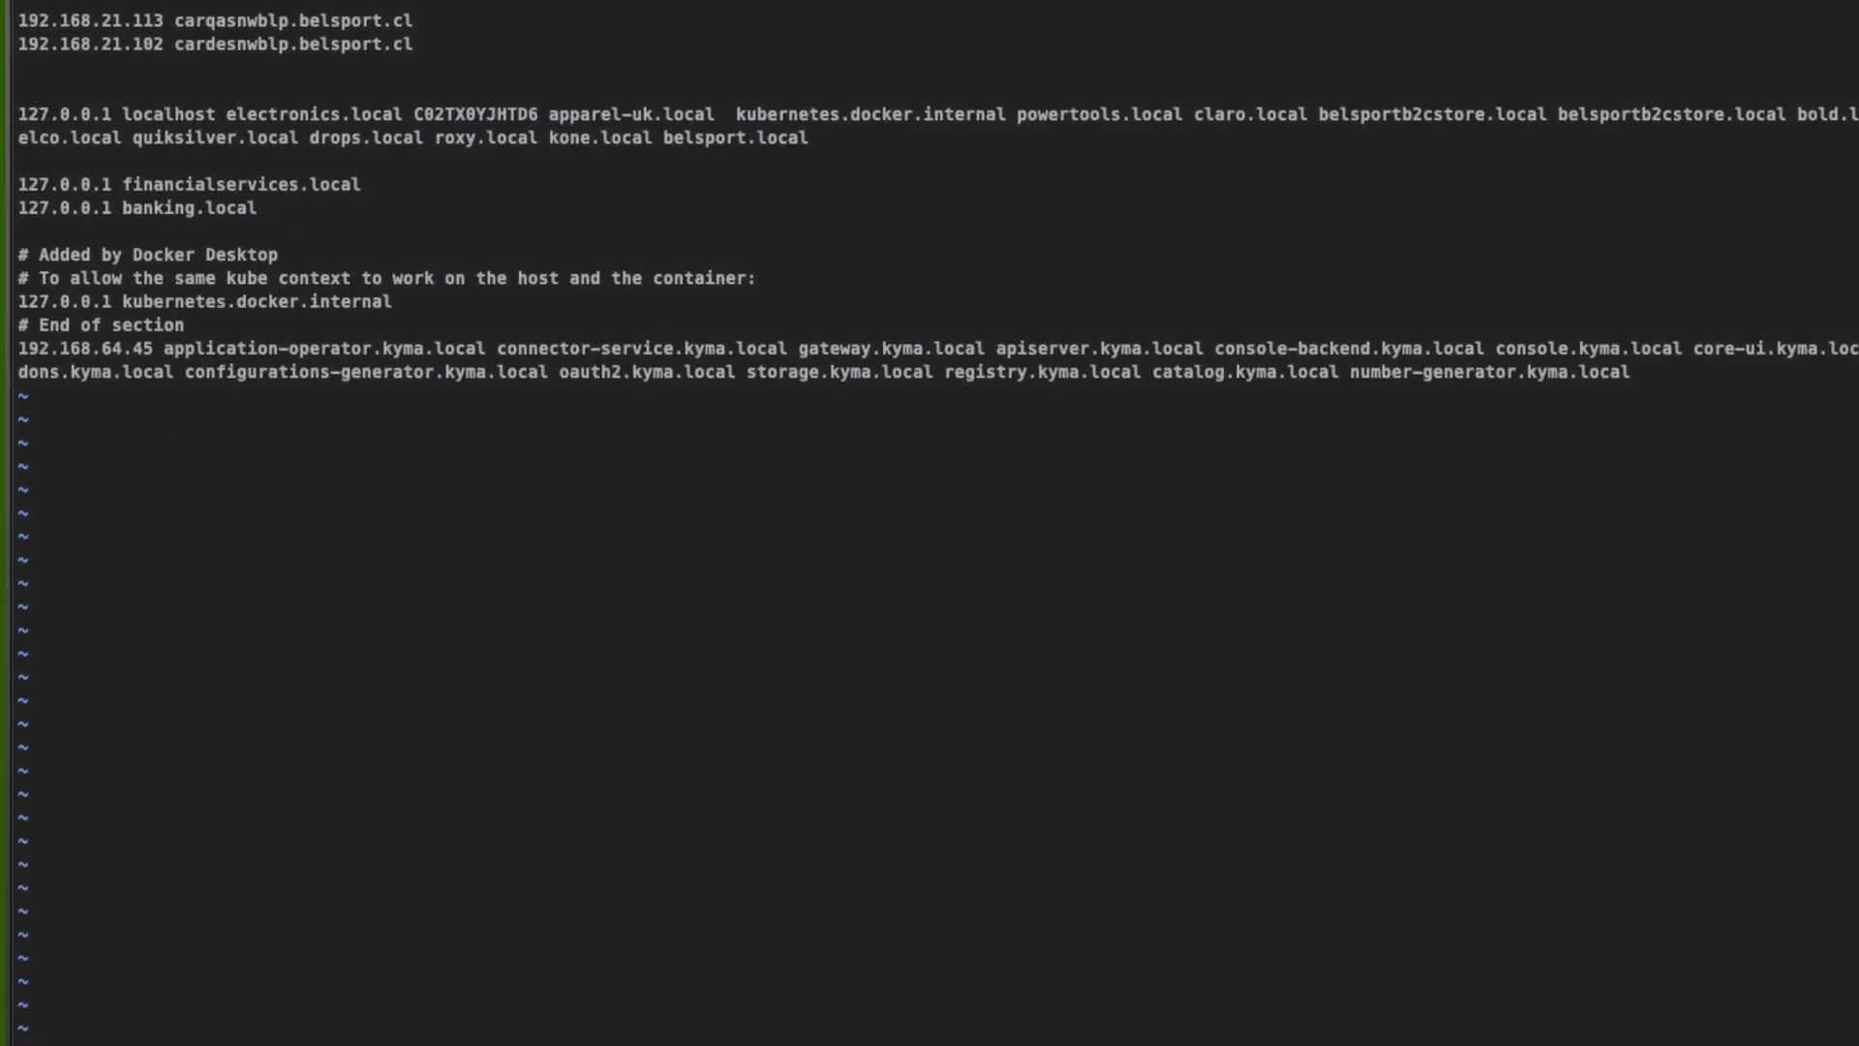
left_click(151, 344)
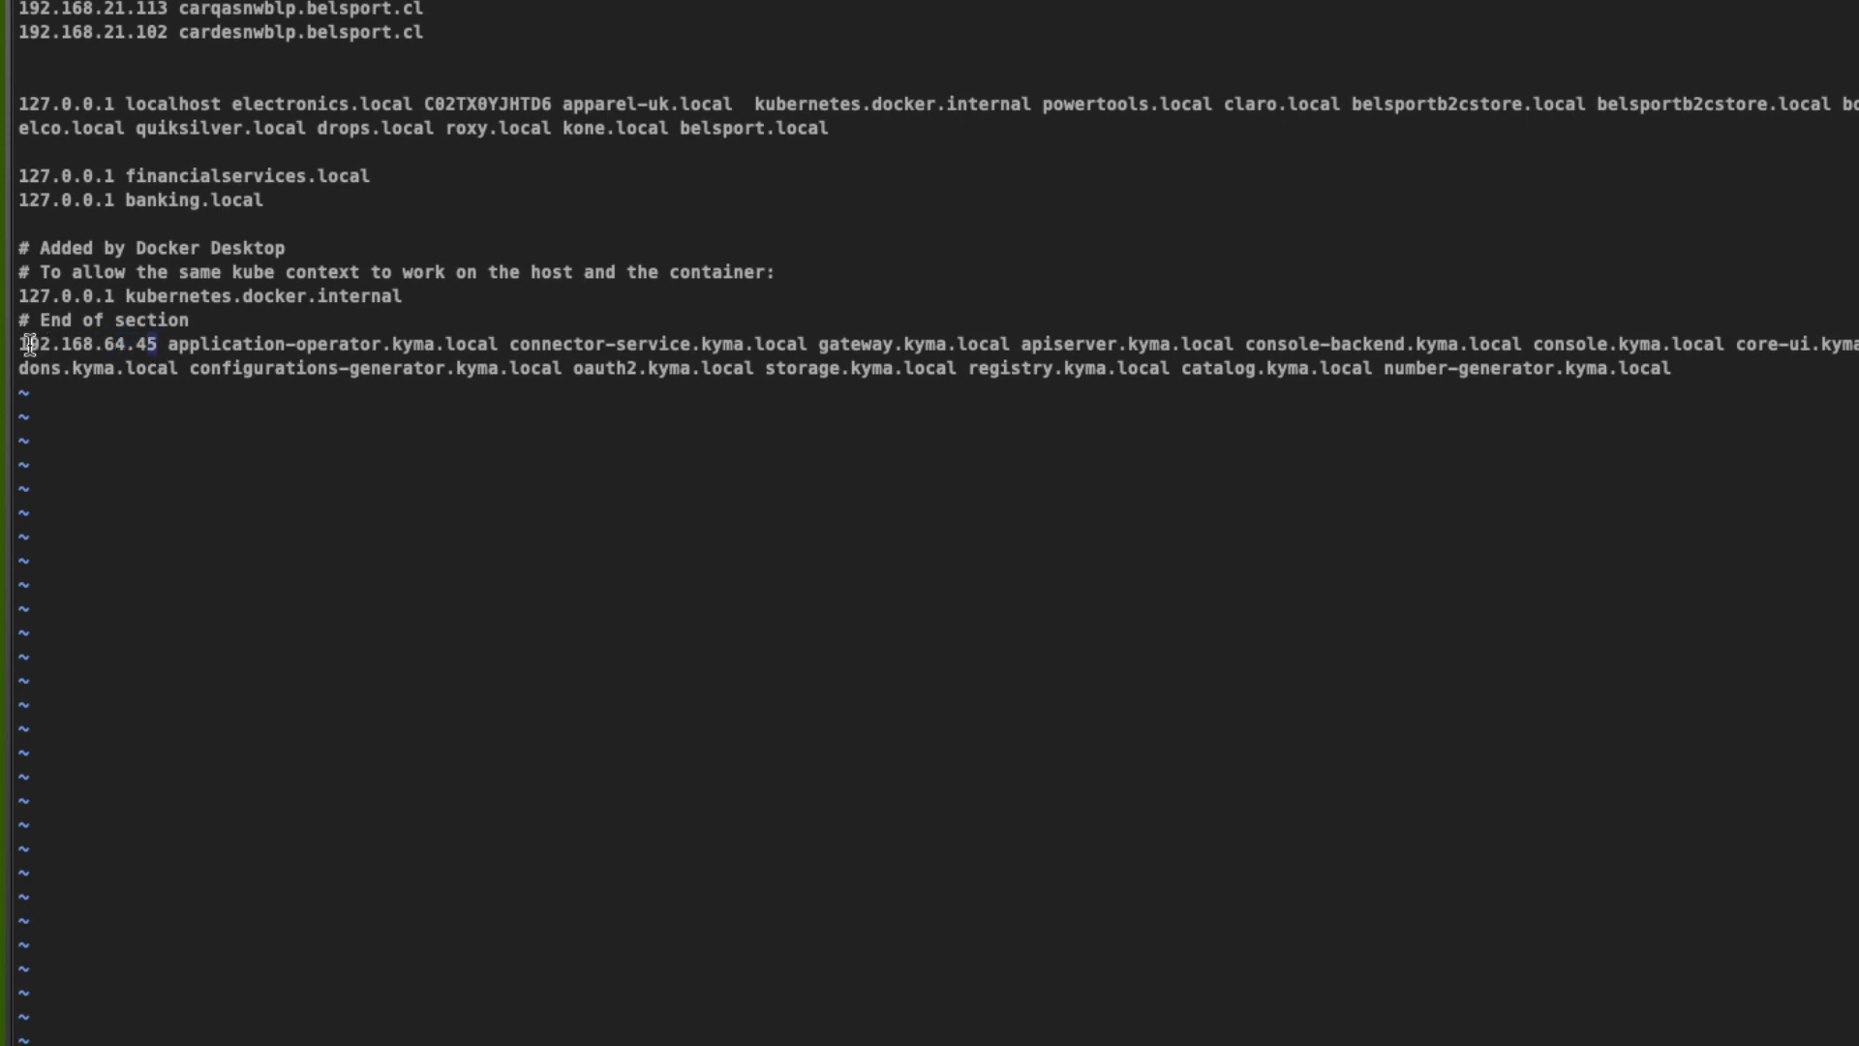
left_click_drag(17, 346, 201, 345)
key("super+c")
left_click(243, 350)
- Append number-generator-service.kyma.local and numbers-generator-service.kyma.local to that line and save
type("0A")
key("super+v")
key("BackSpace")
key("BackSpace")
key("BackSpace")
key("BackSpace")
key("BackSpace")
key("BackSpace")
key("BackSpace")
key("BackSpace")
key("BackSpace")
key("BackSpace")
key("BackSpace")
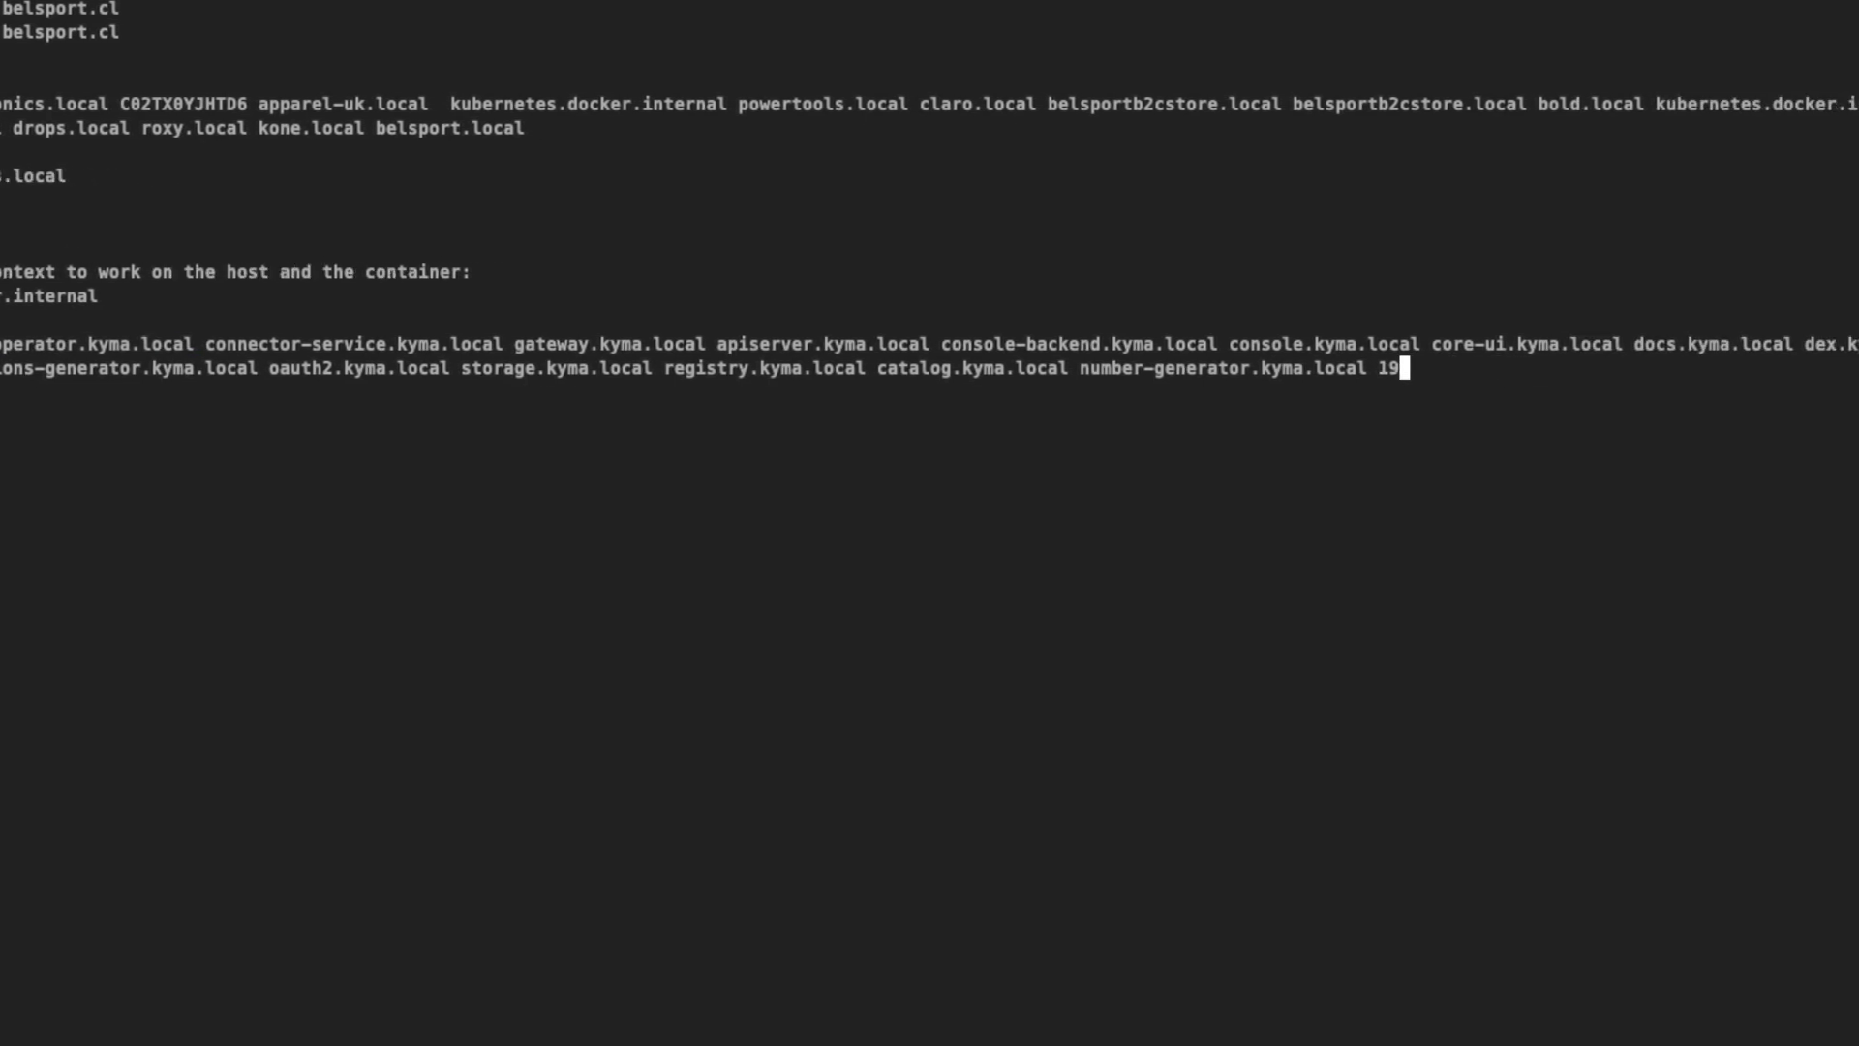
key("BackSpace")
key("BackSpace")
type("number-genera")
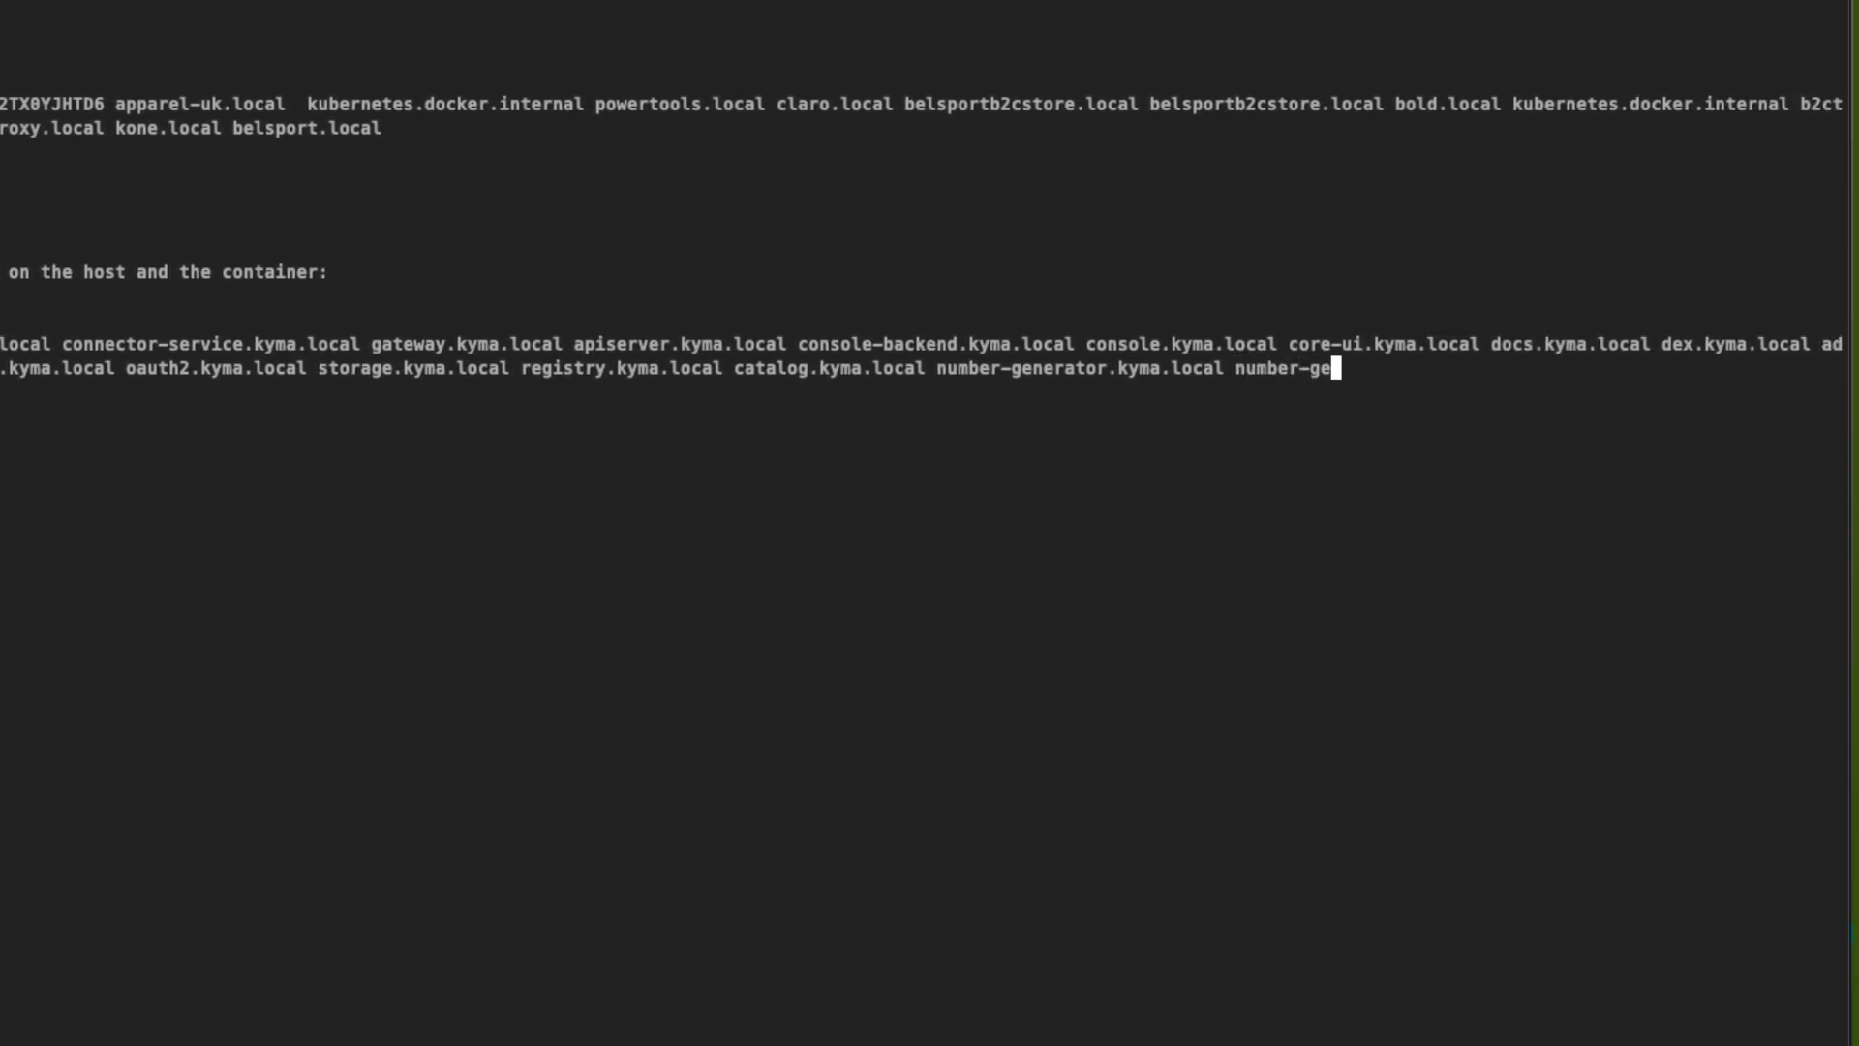
key("BackSpace")
key("BackSpace")
type("rator-service.kym")
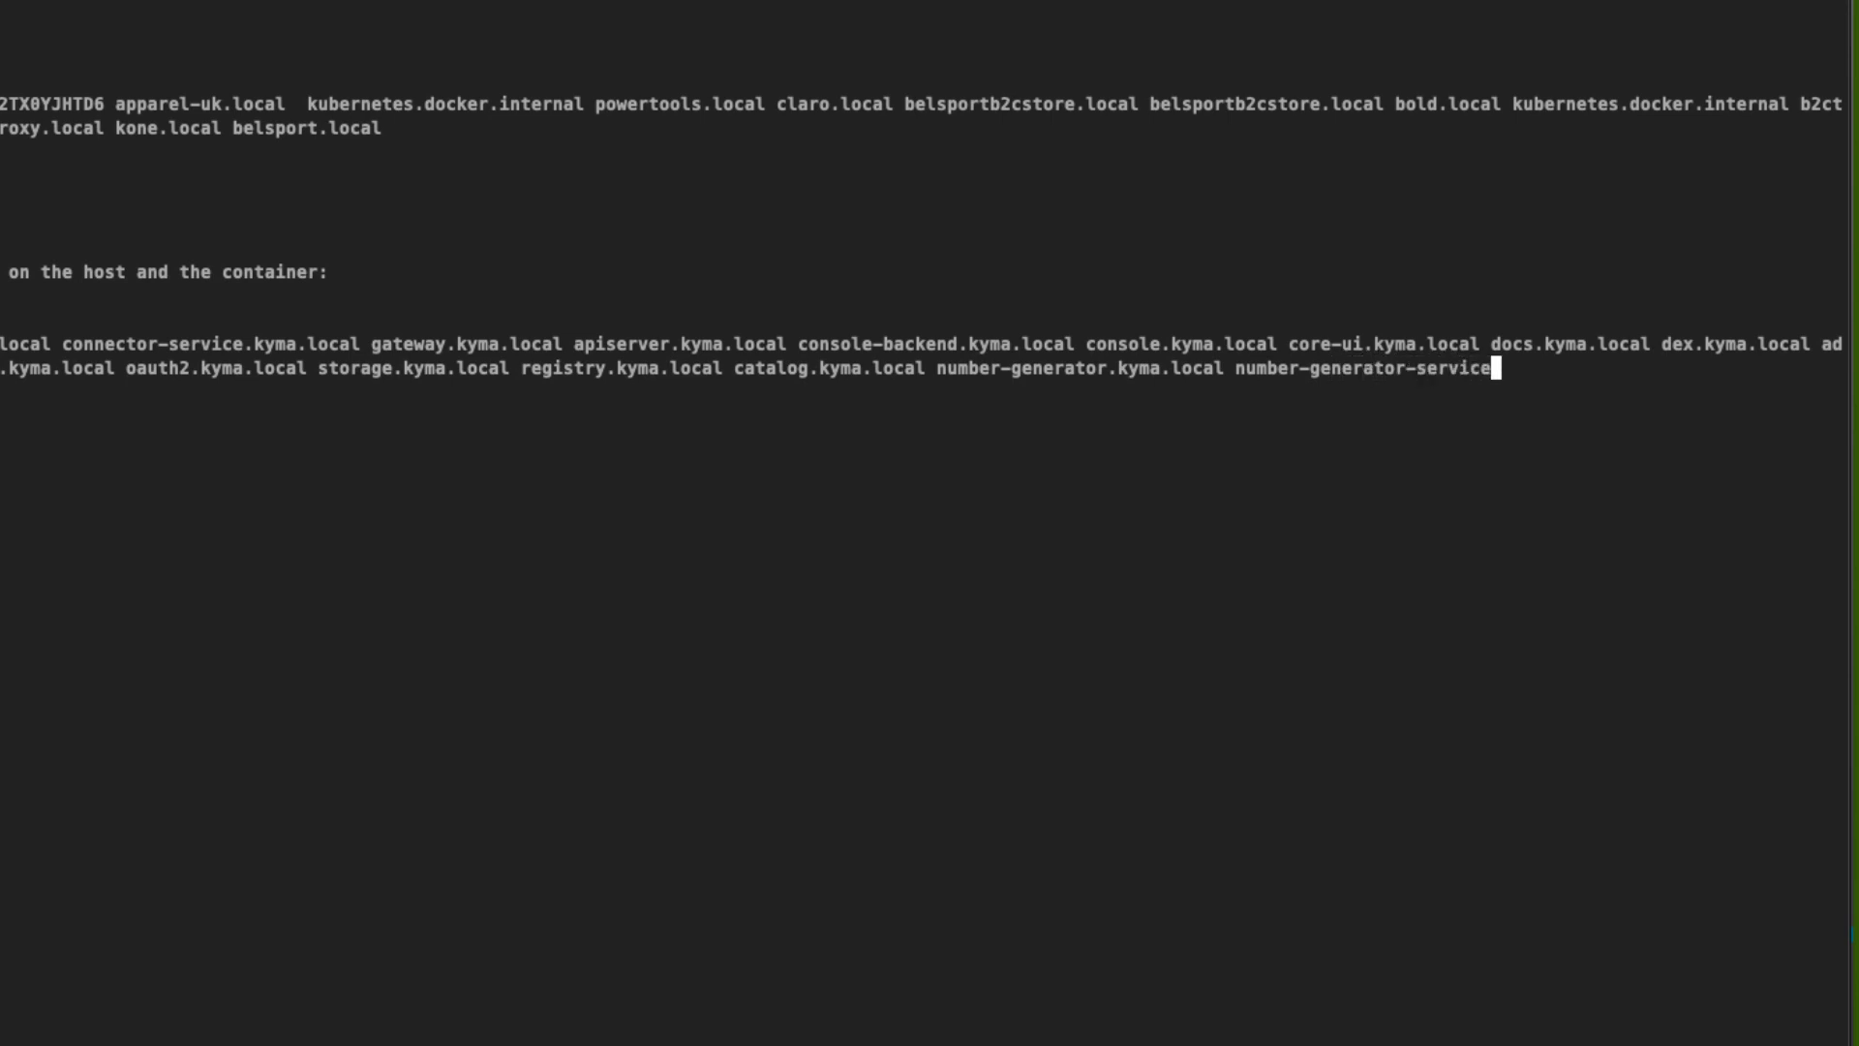
type("a.local numbers-generat")
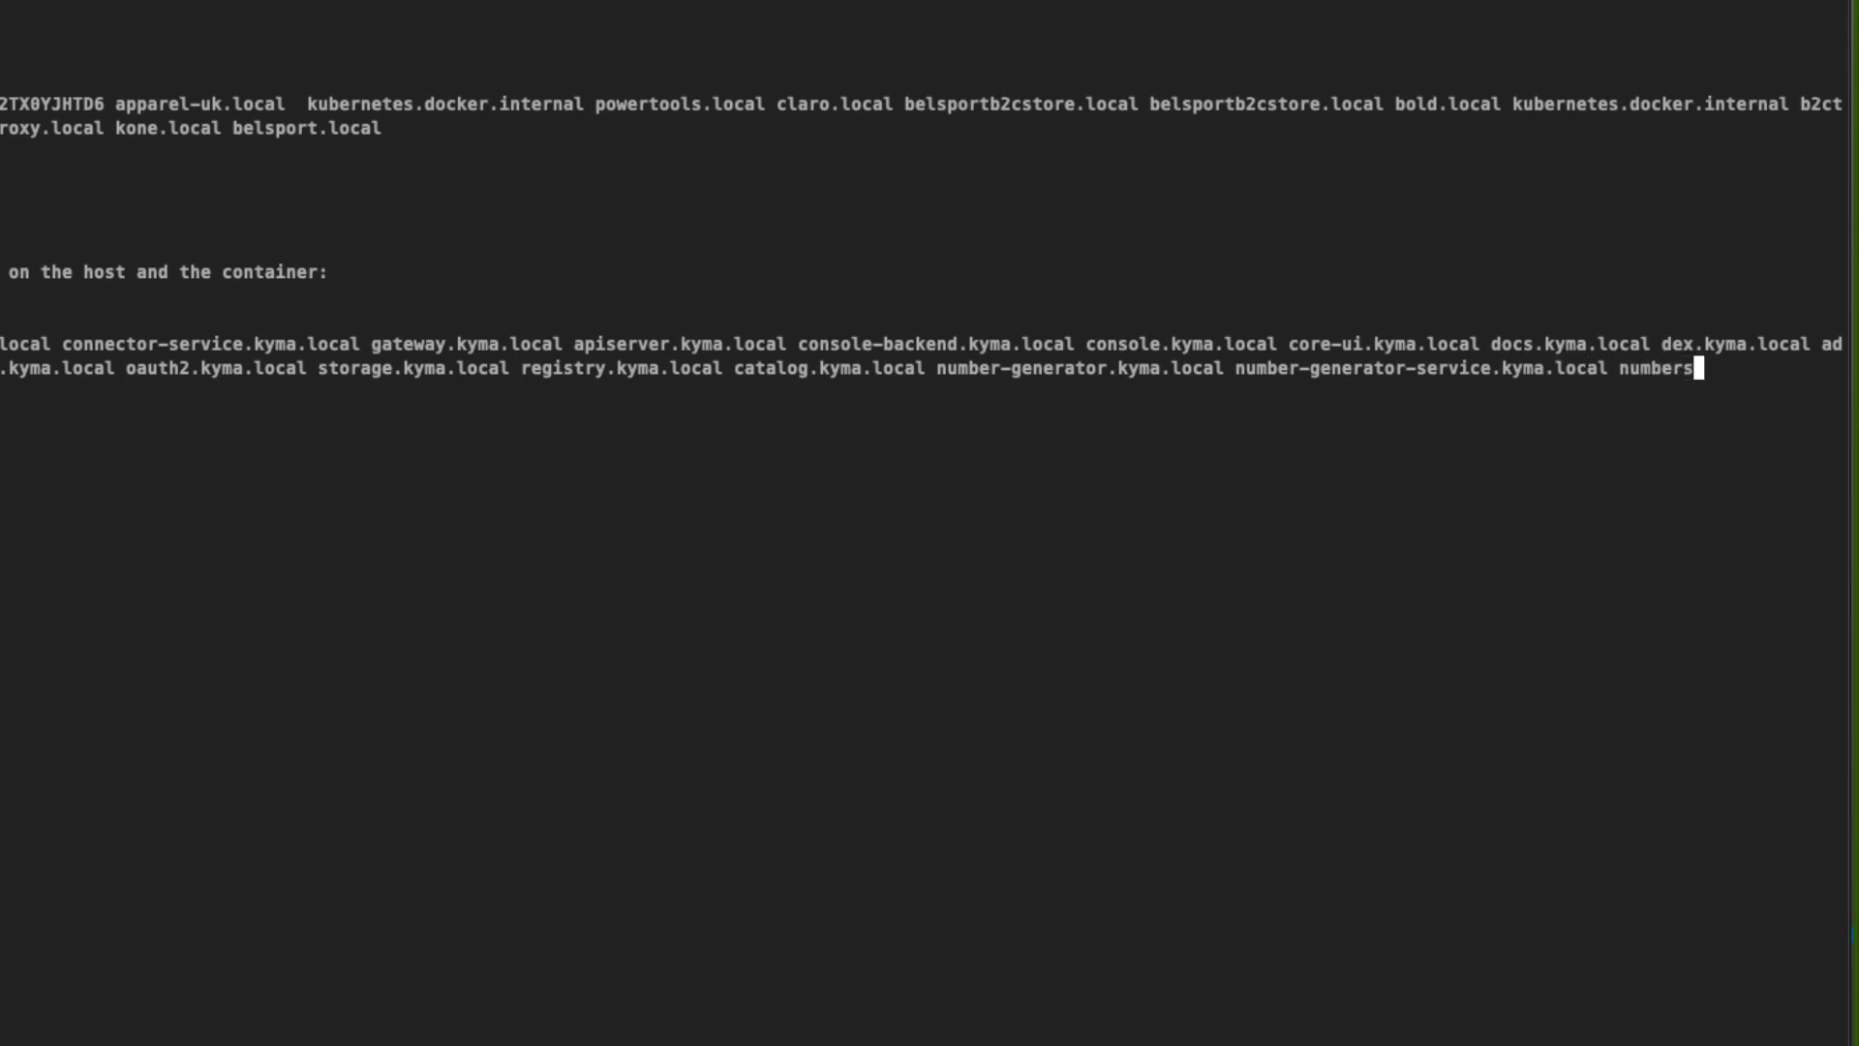
type("or-service.k")
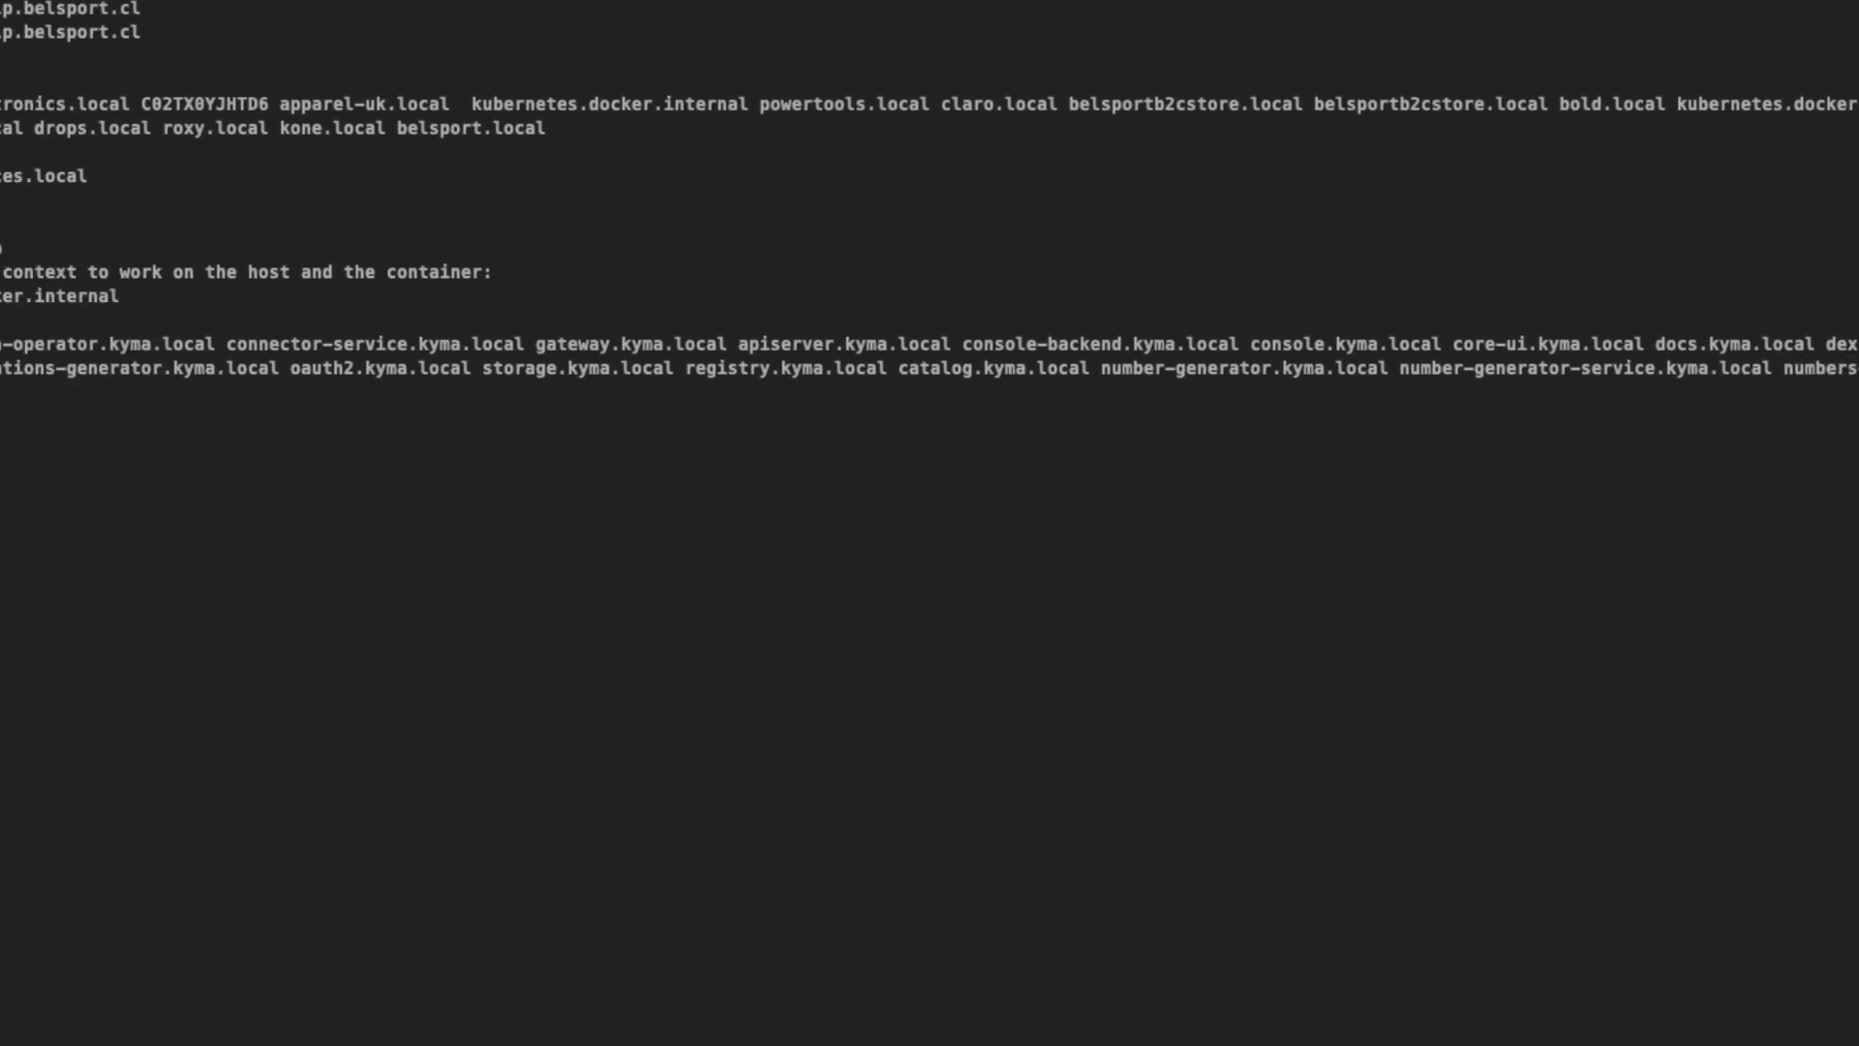
type("yma.local")
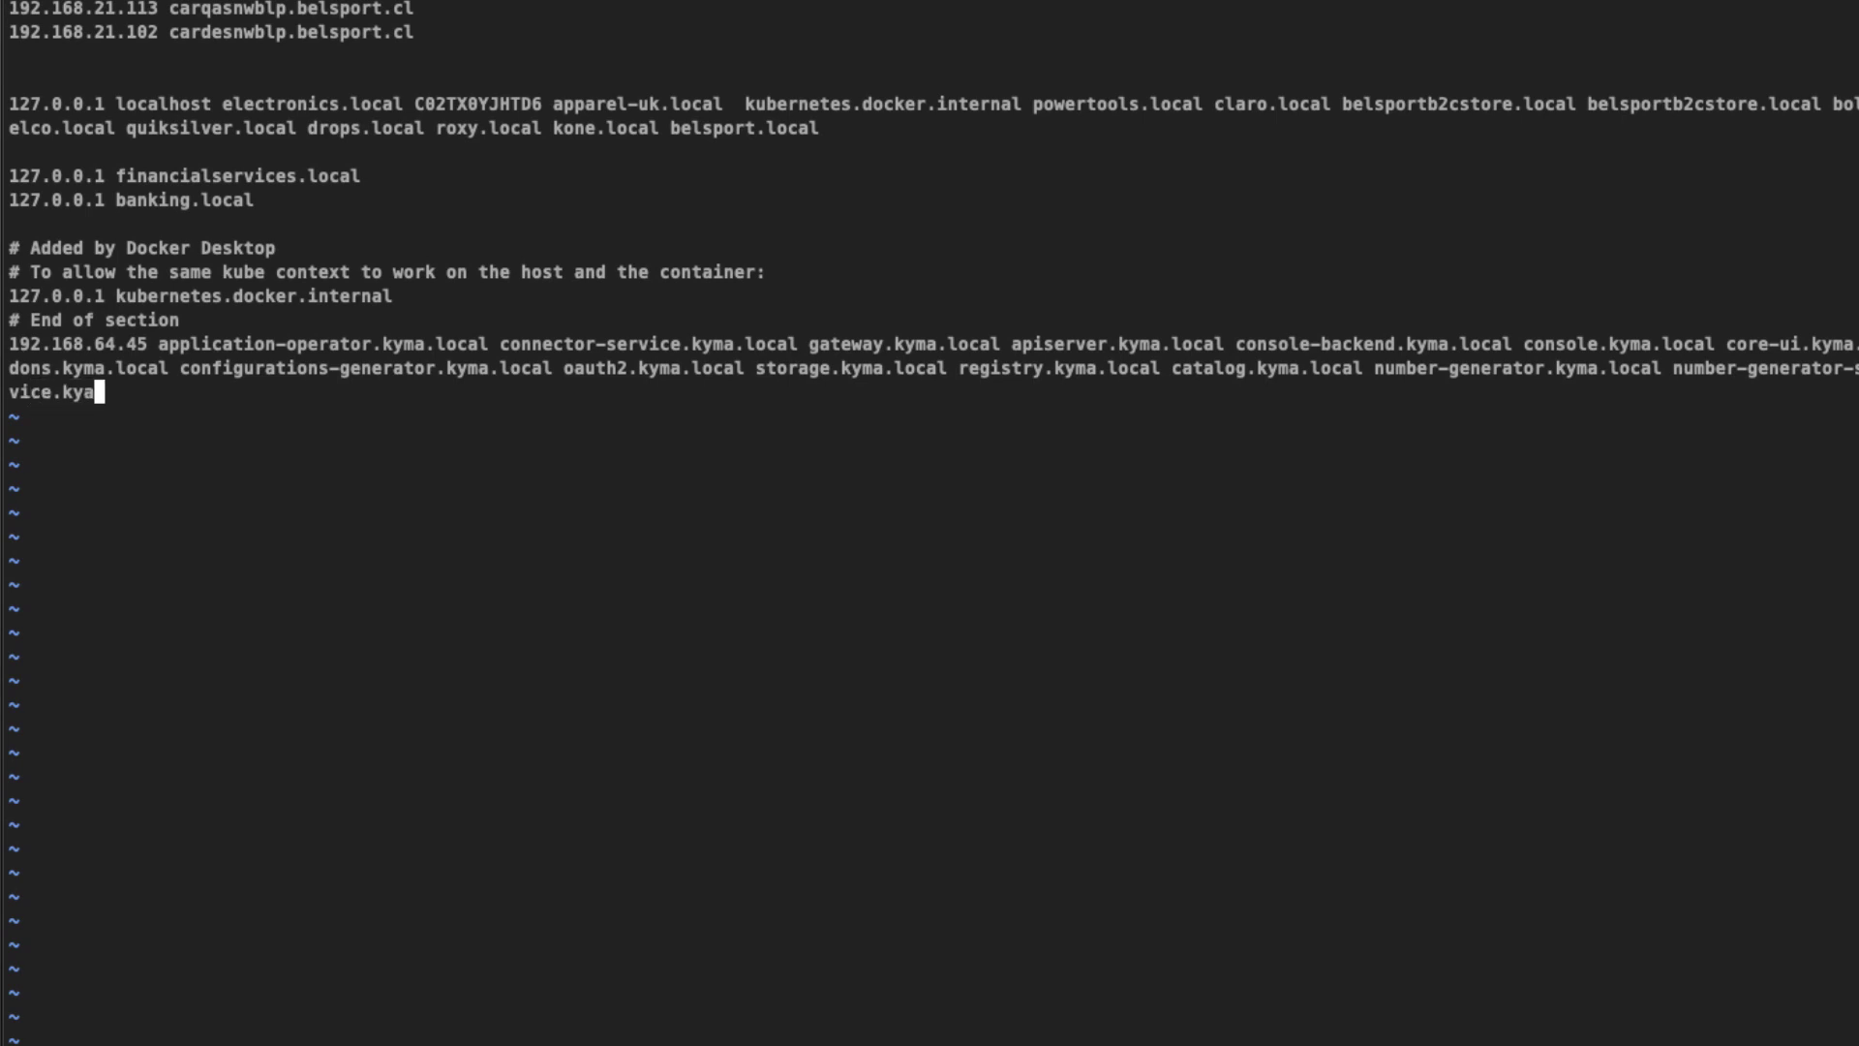
key("Escape")
type(":wq")
key("Return")
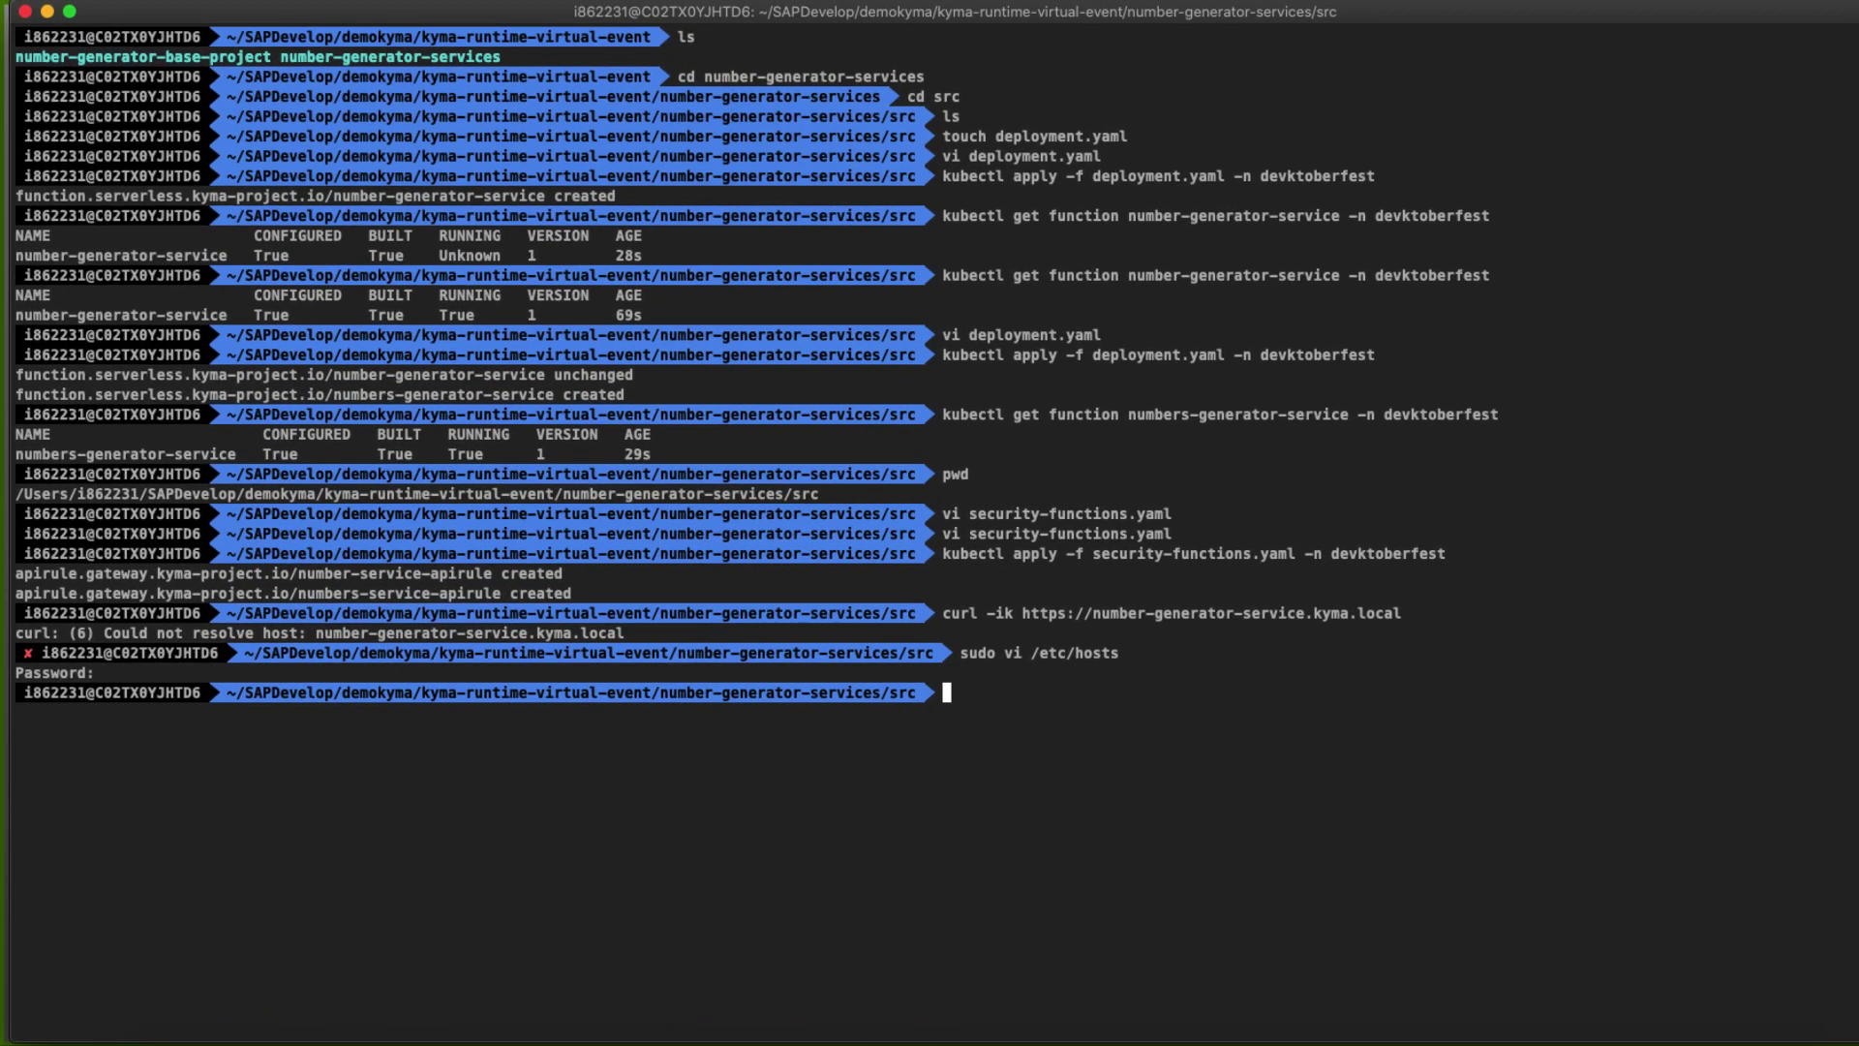
key("Up")
key("Up")
- Rerun the curl -ik request to number-generator-service.kyma.local and highlight its HTTP/2 401 Unauthorized headers and error
key("Return")
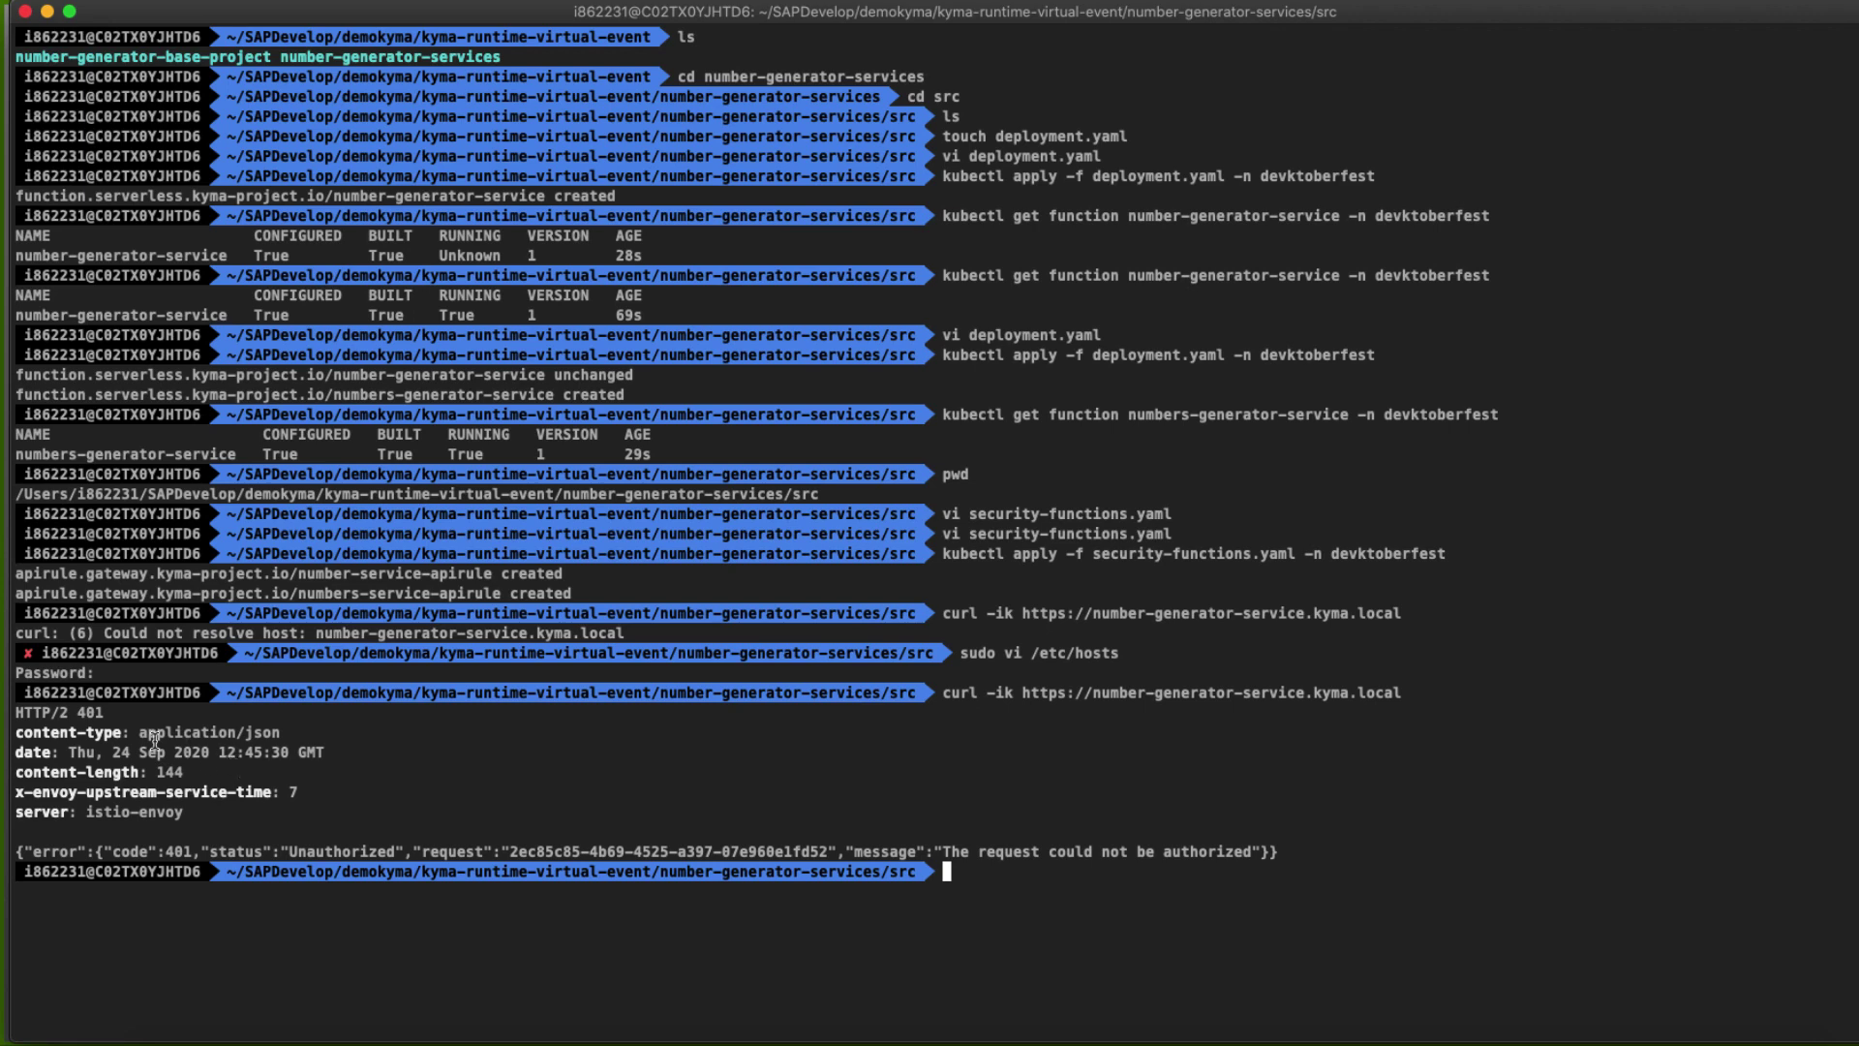
left_click_drag(233, 814, 19, 712)
left_click(263, 812)
left_click_drag(276, 851, 938, 888)
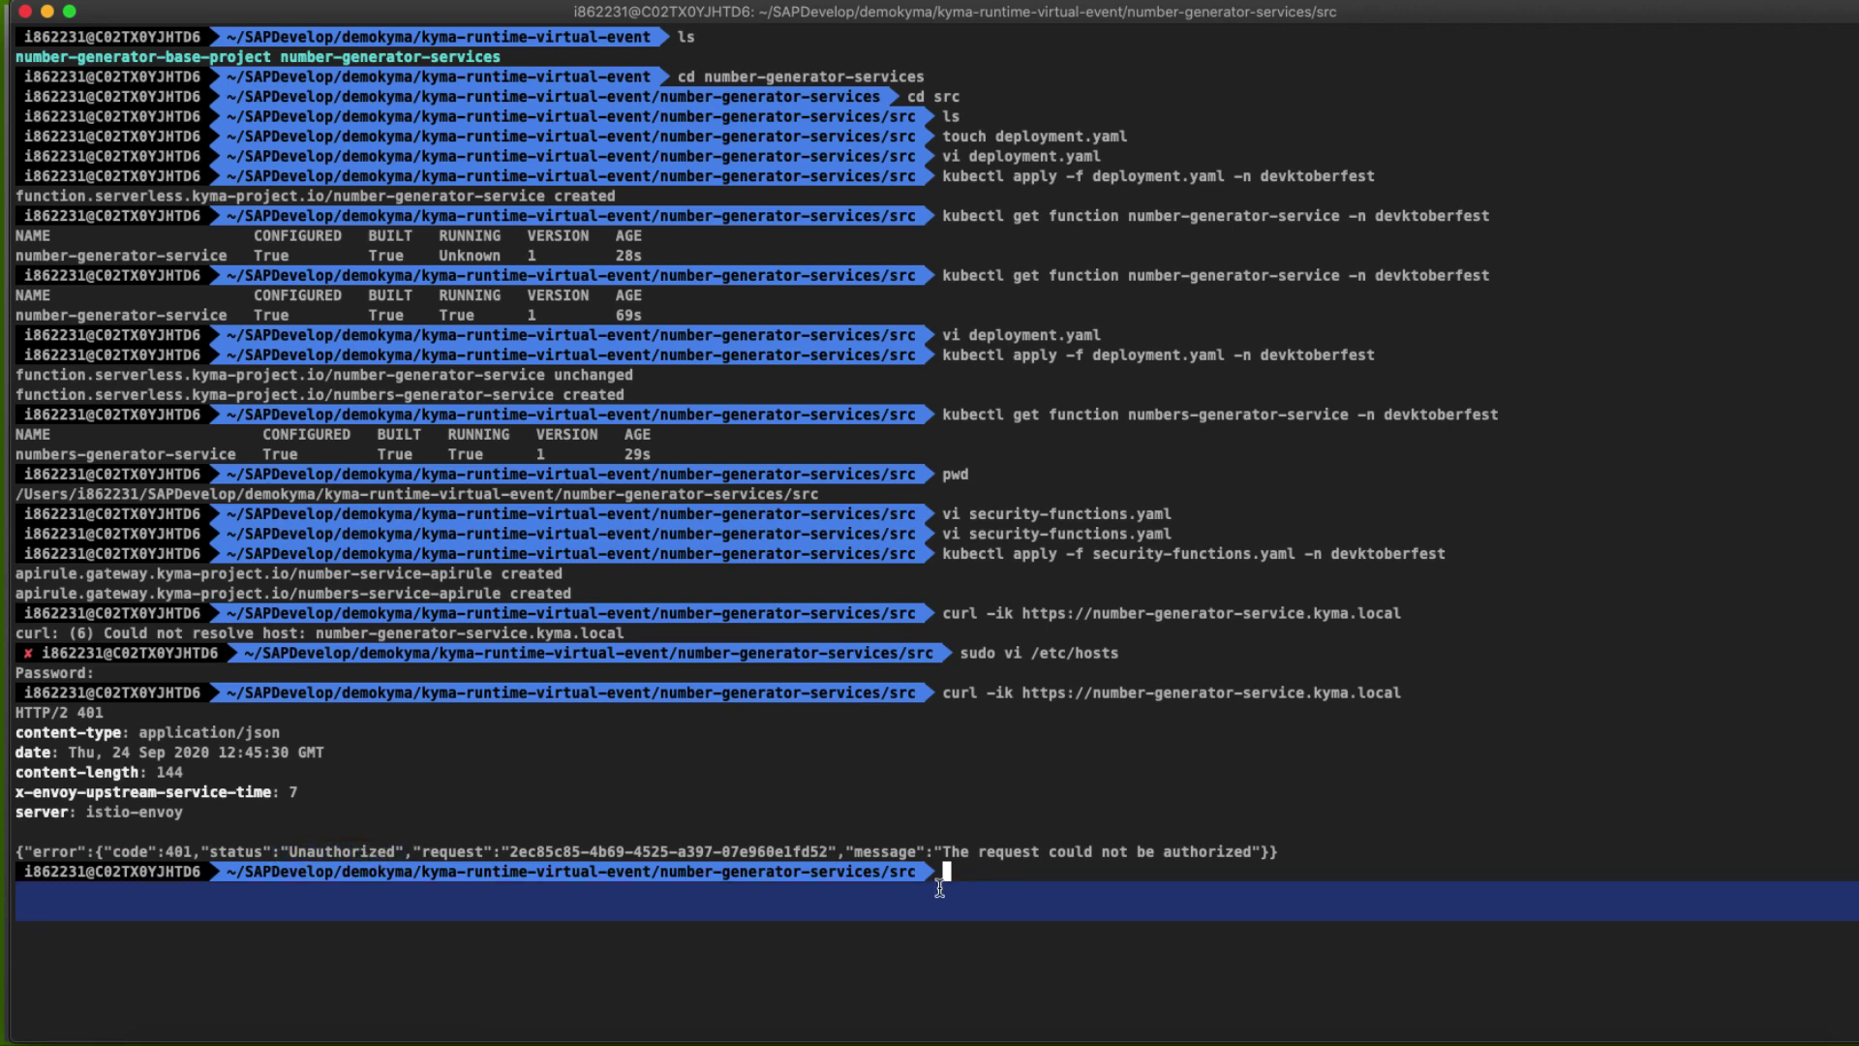
left_click(1017, 910)
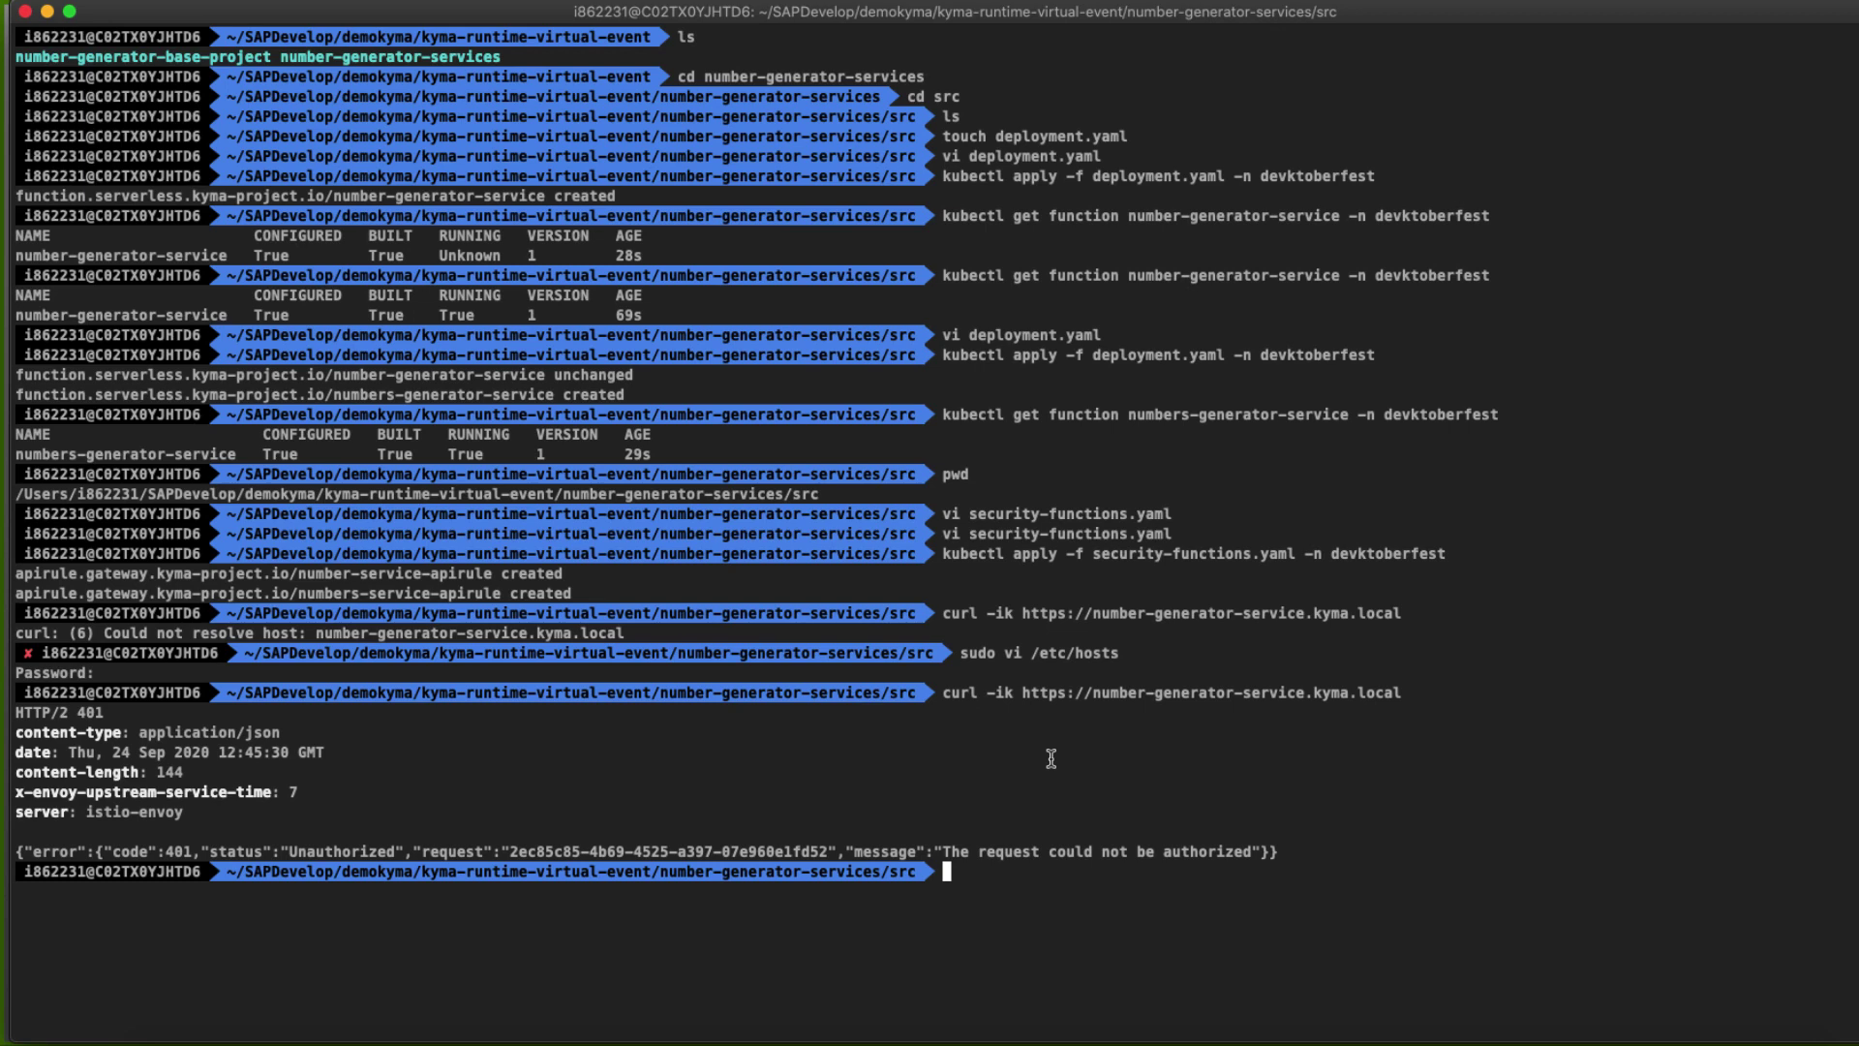
- Move up one folder into config and create an empty credentials.yaml file with touch
type("cd ..")
key("Return")
type("cd config")
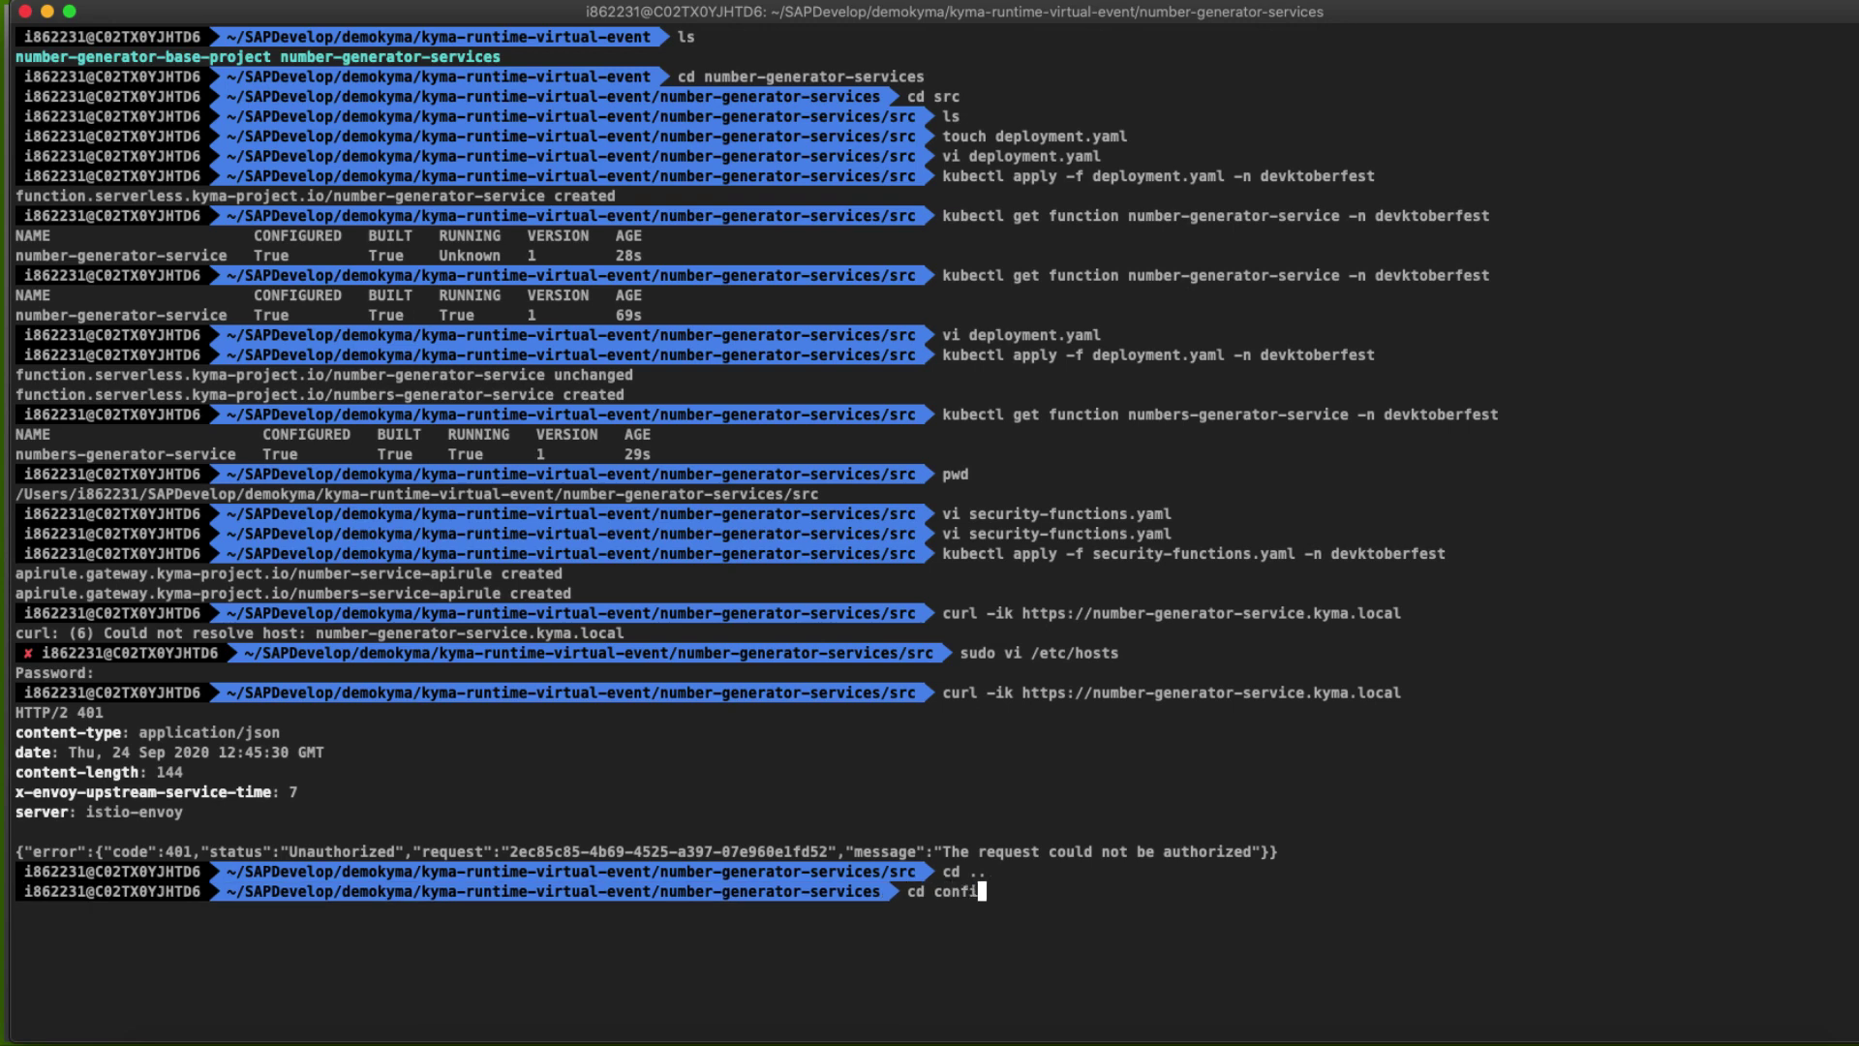
key("Return")
type("touch crea")
type("entials.")
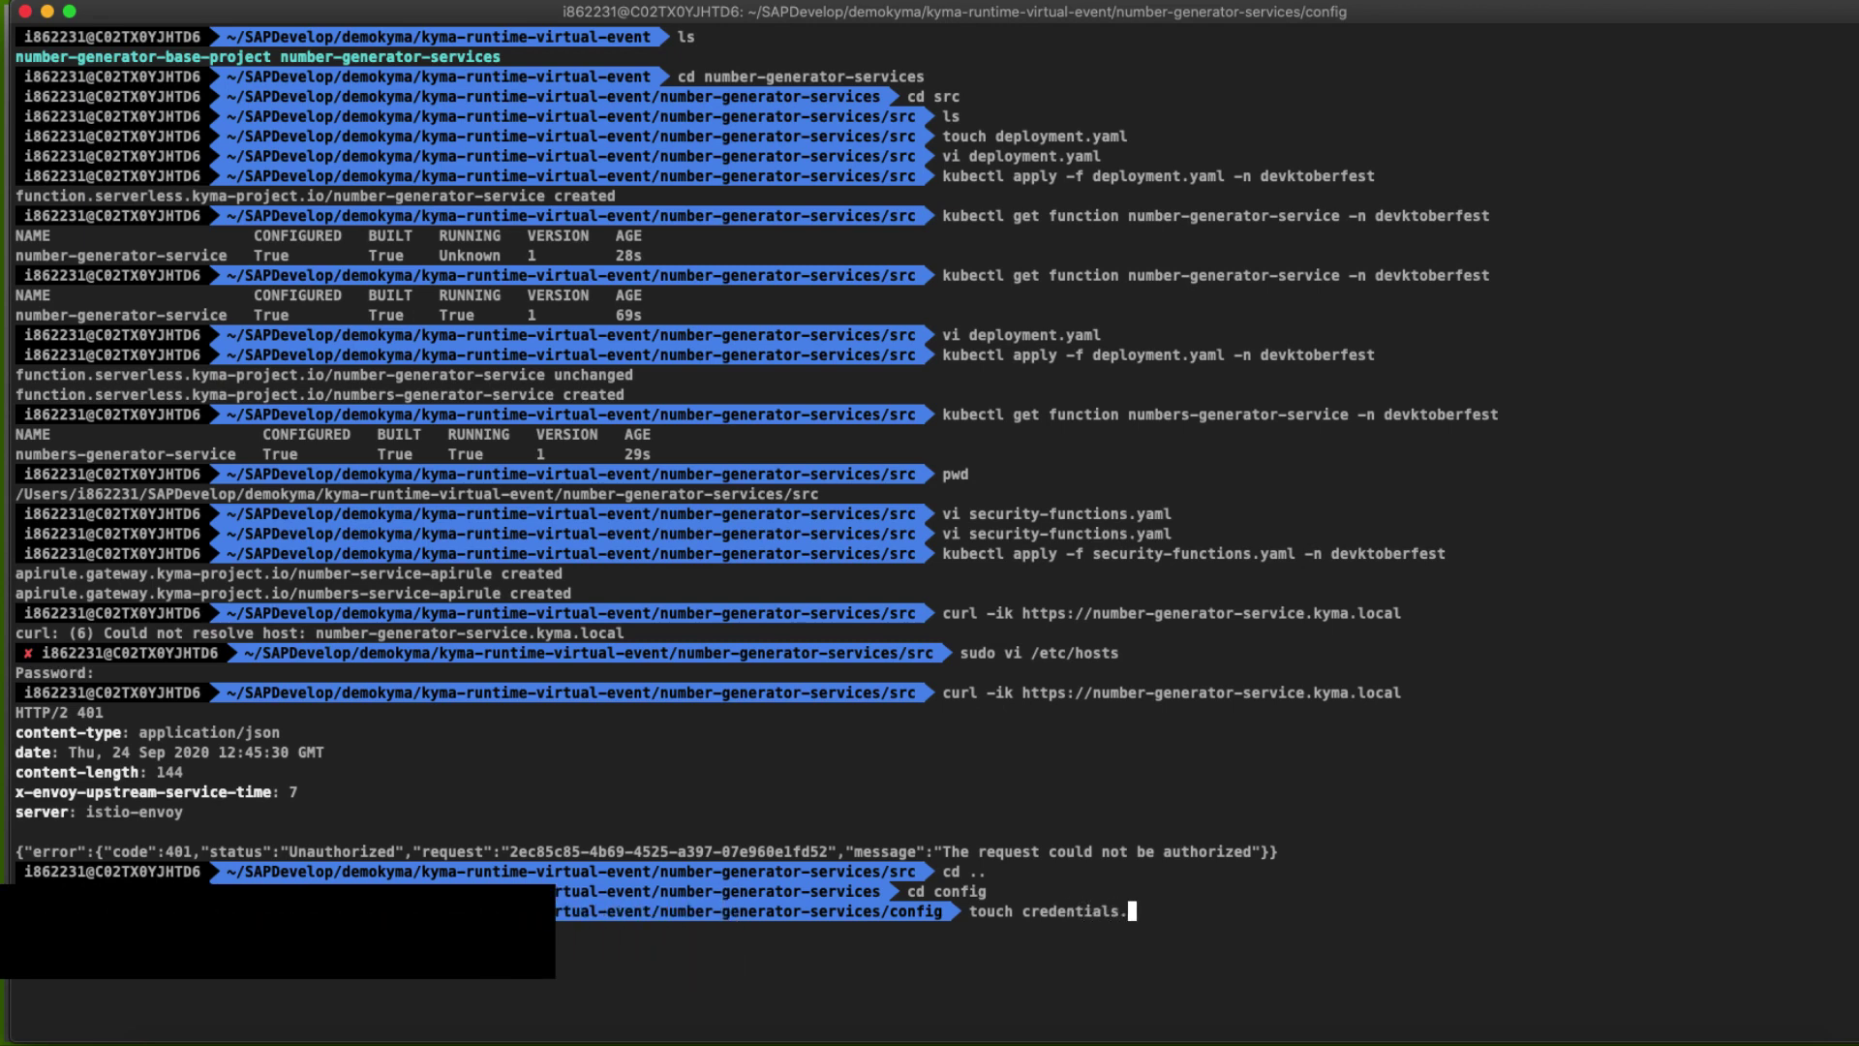
type("yaml")
key("Return")
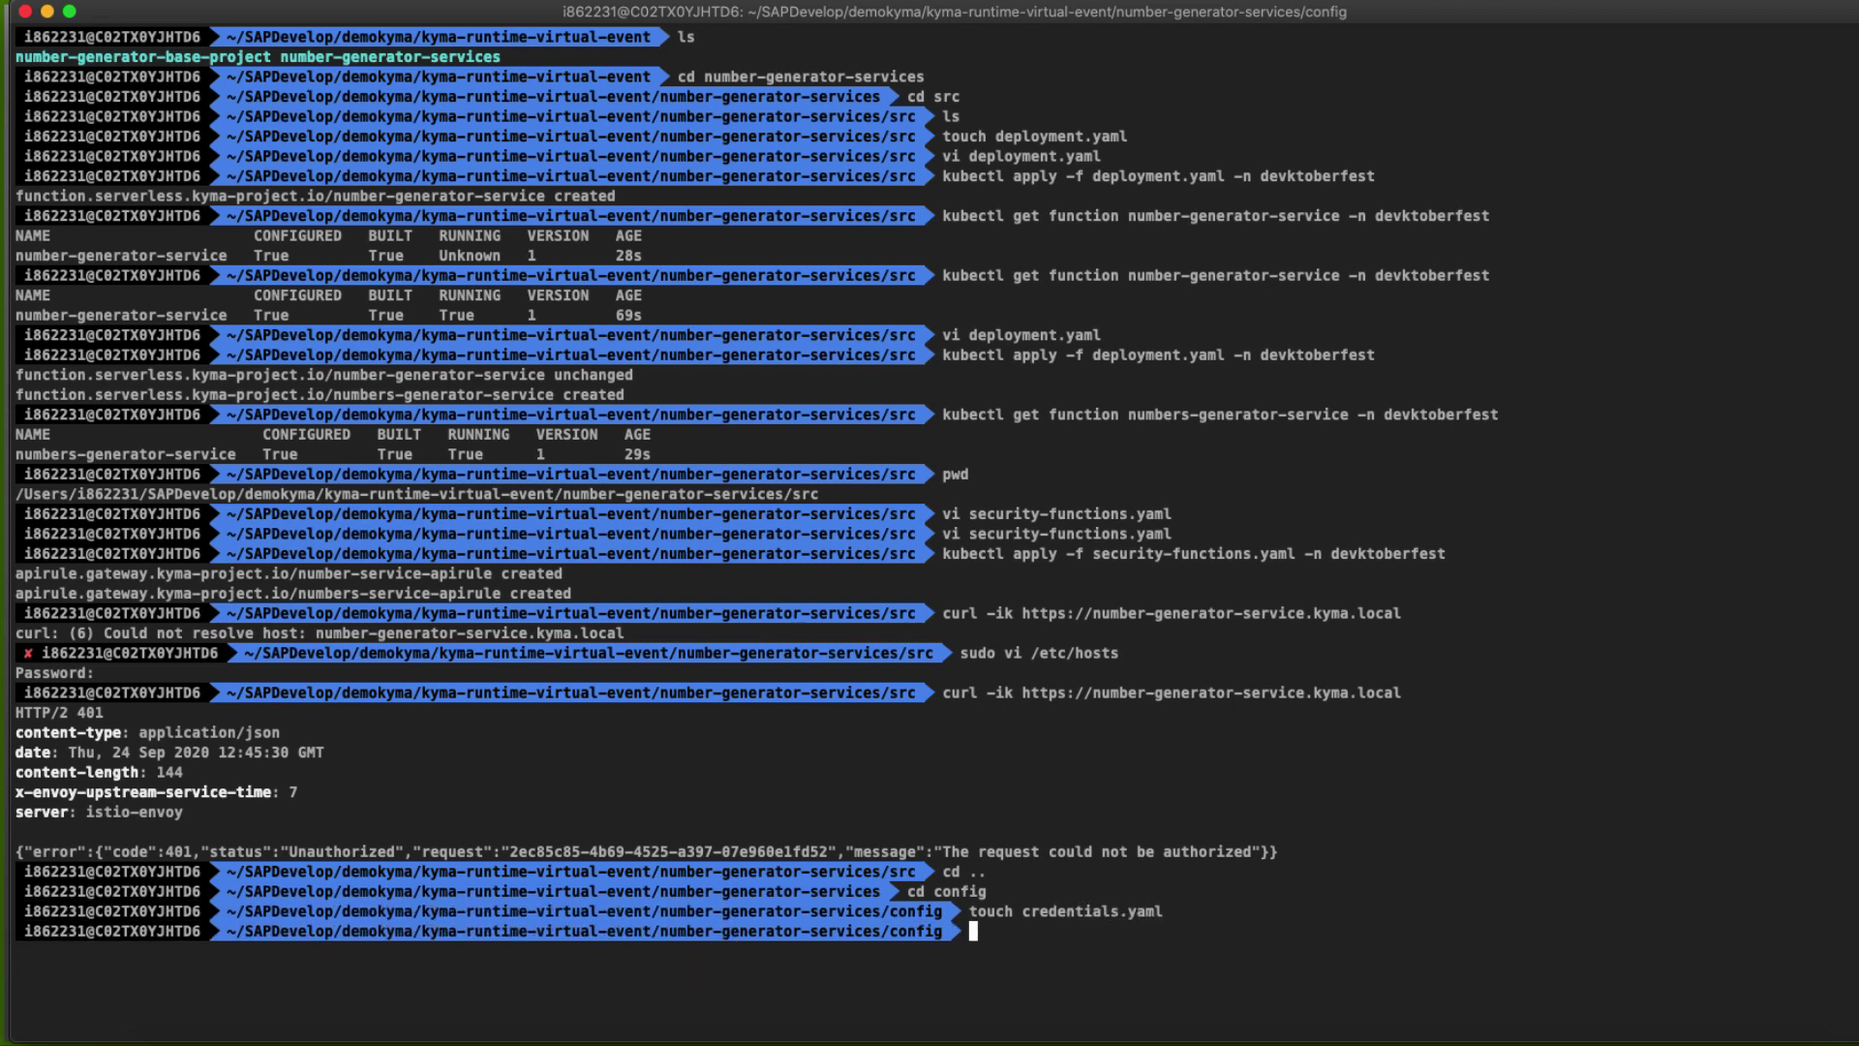
- Enter a vi command for credentials.yaml, tab-completing the file name
type("vi")
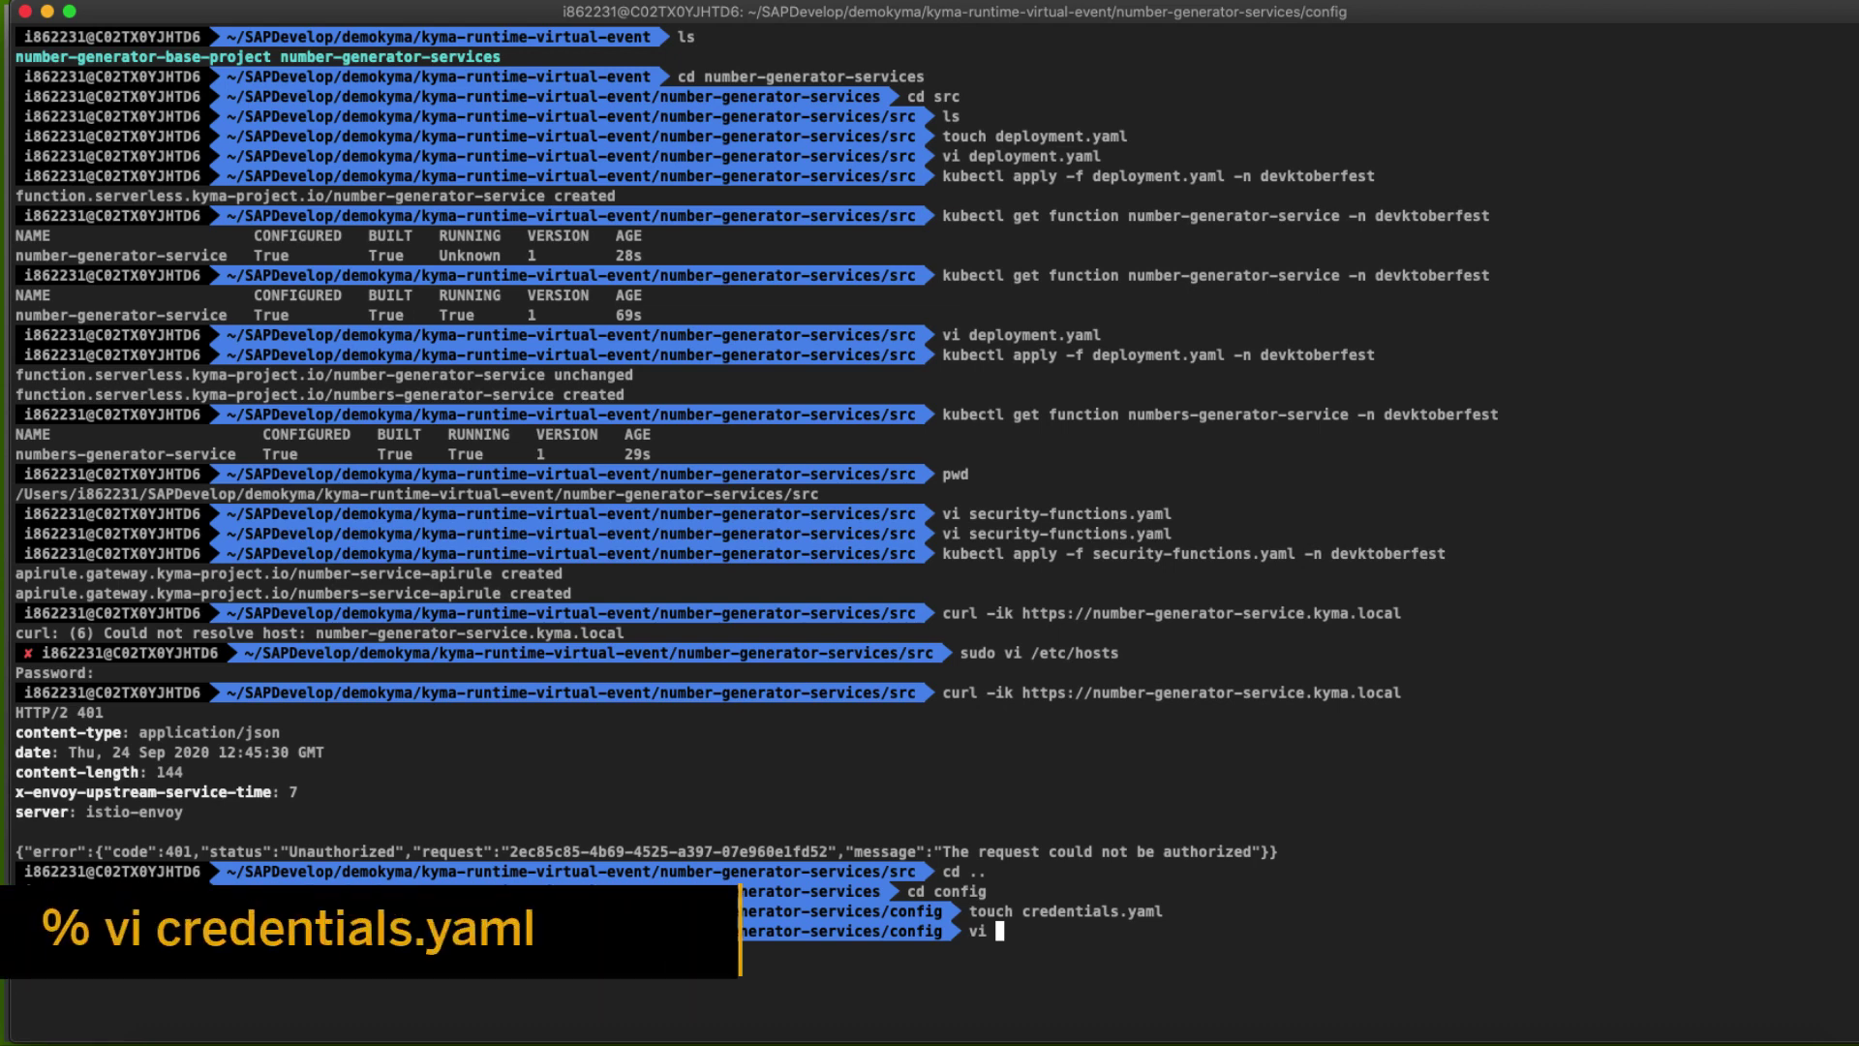
type("crede")
key("Tab")
- Paste the OAuth2Client number-generator-client YAML into credentials.yaml in vi, highlighting its OAuth2Client kind
key("Return")
key("i")
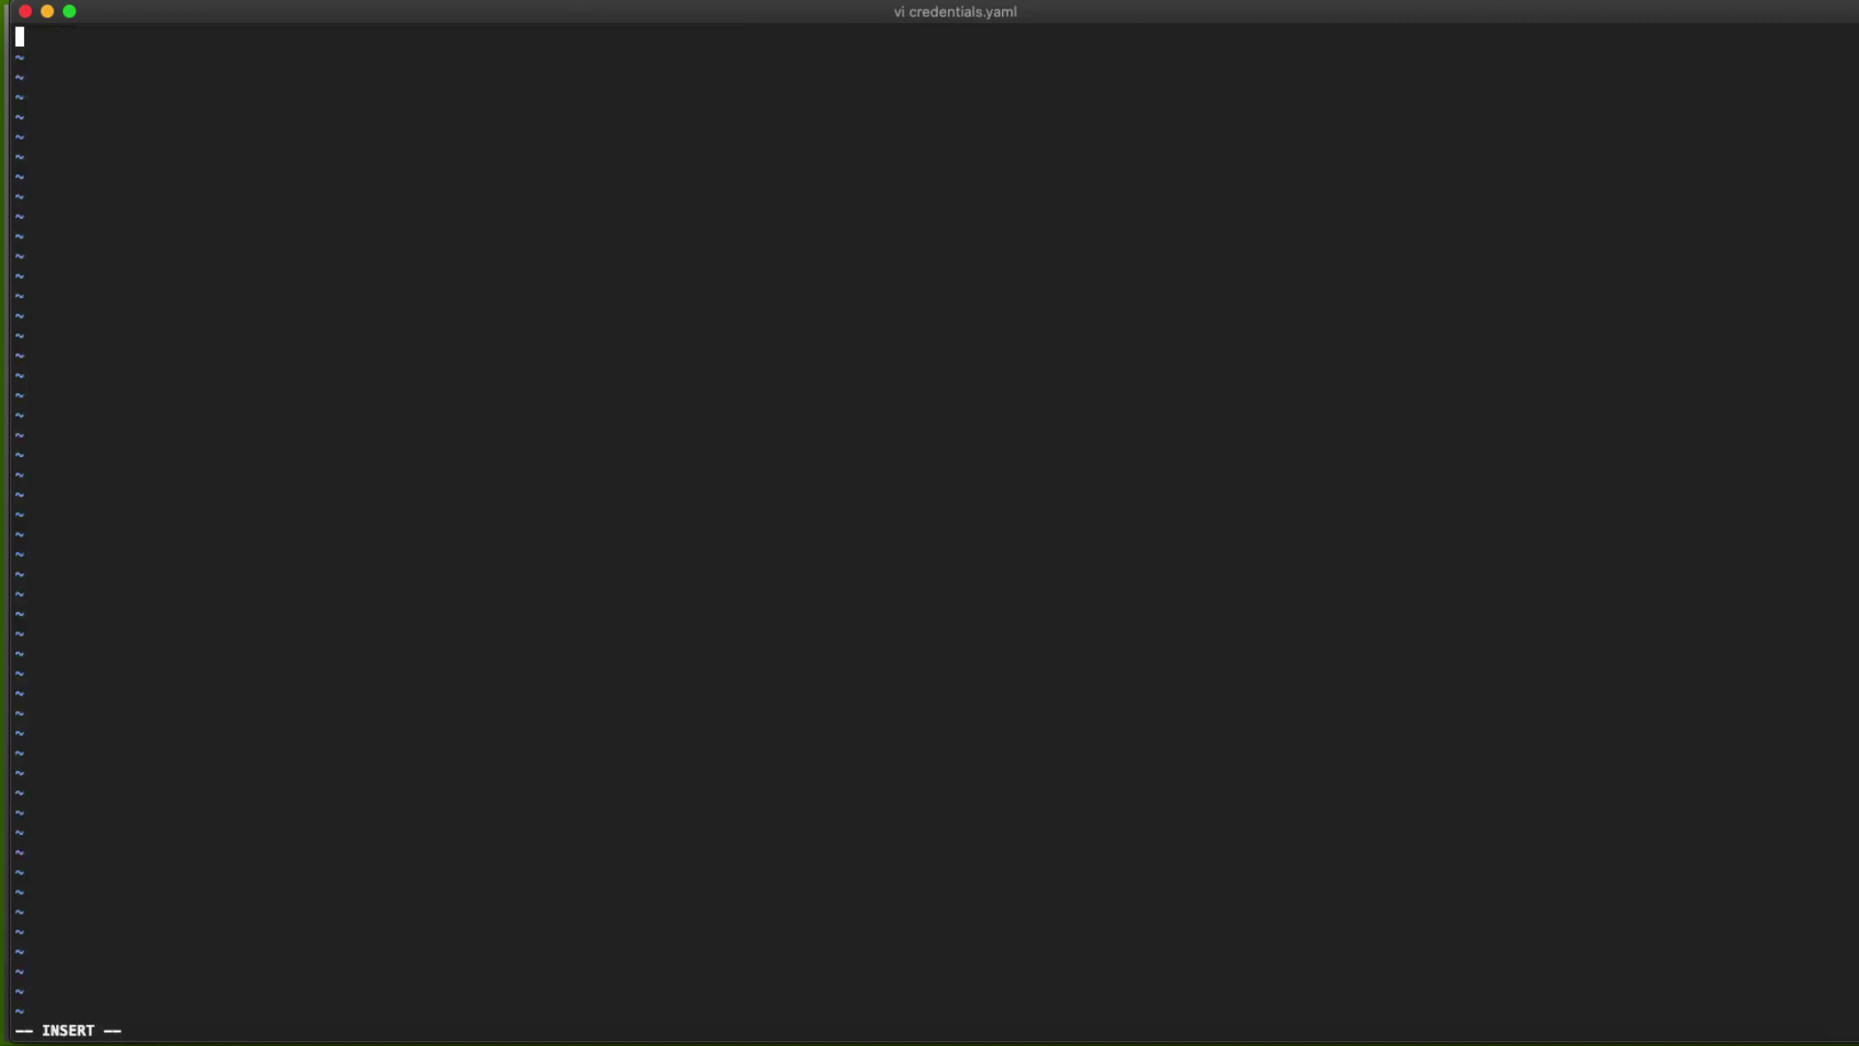
key("super+v")
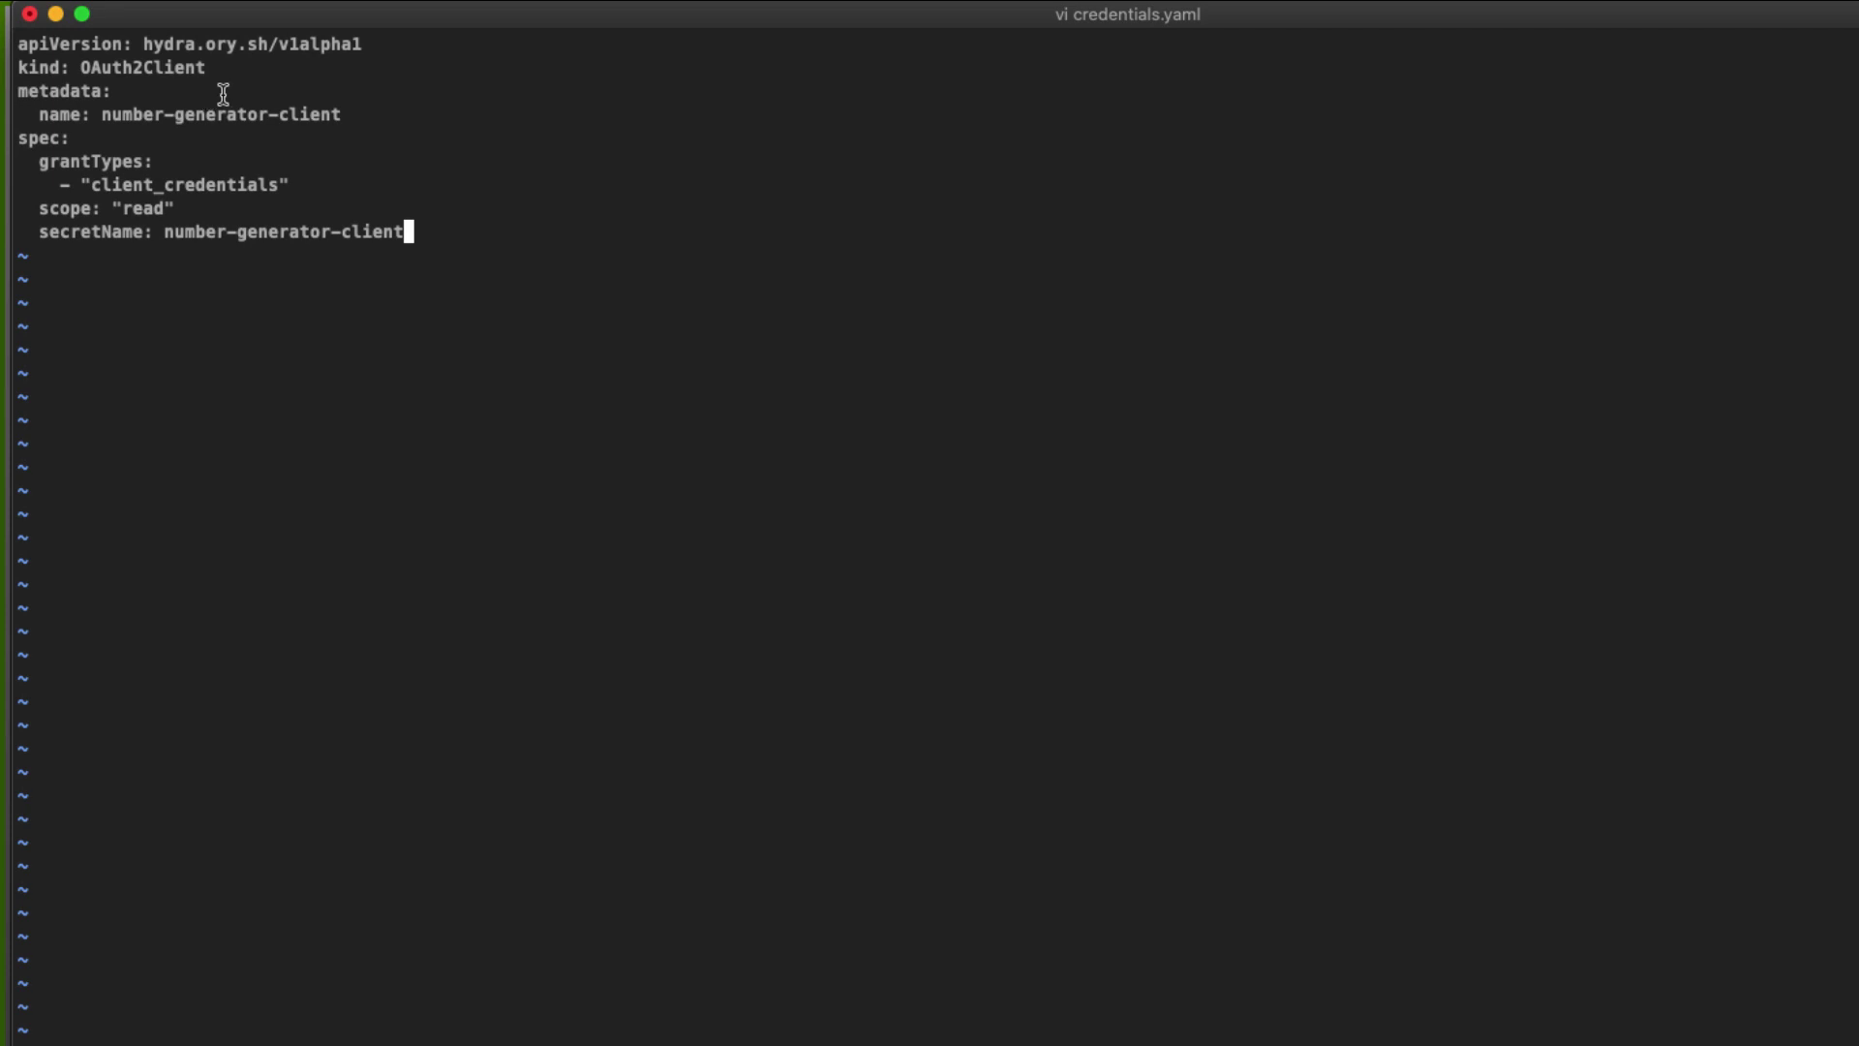
left_click_drag(79, 66, 261, 75)
left_click(275, 79)
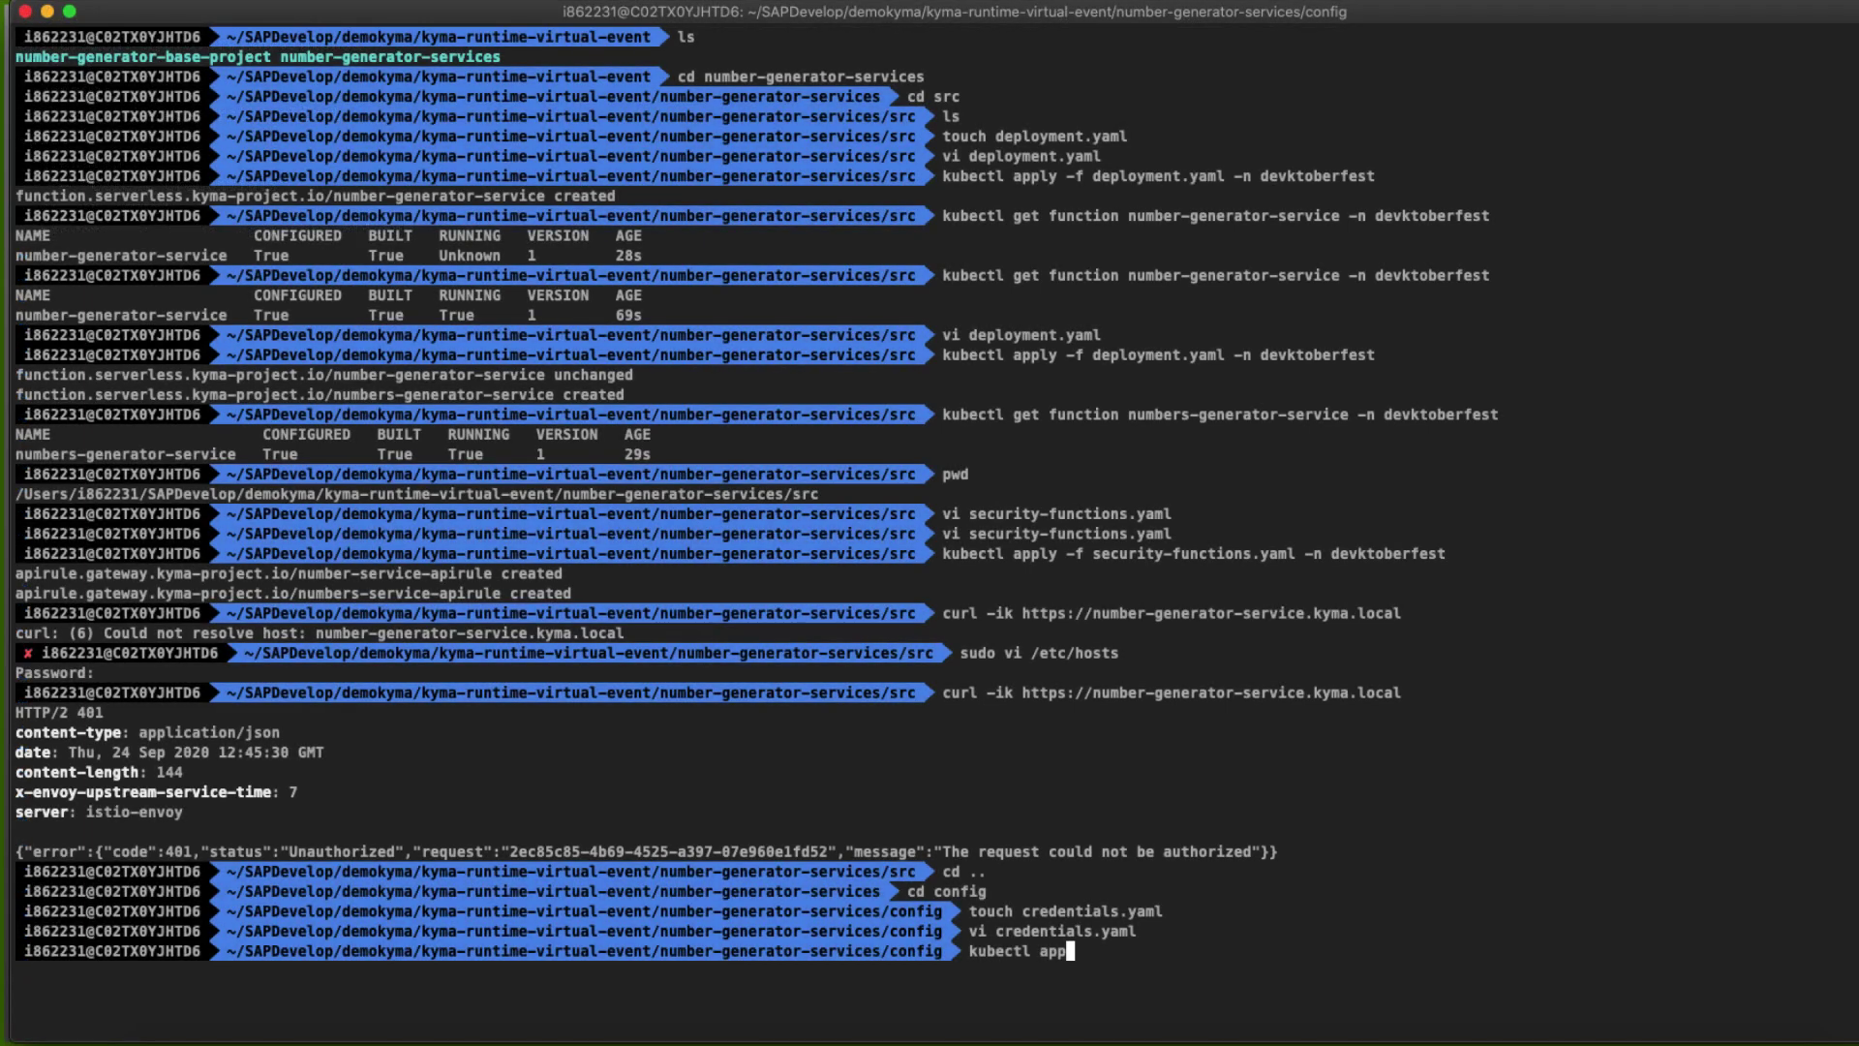
type("ly -f credentials.yaml -")
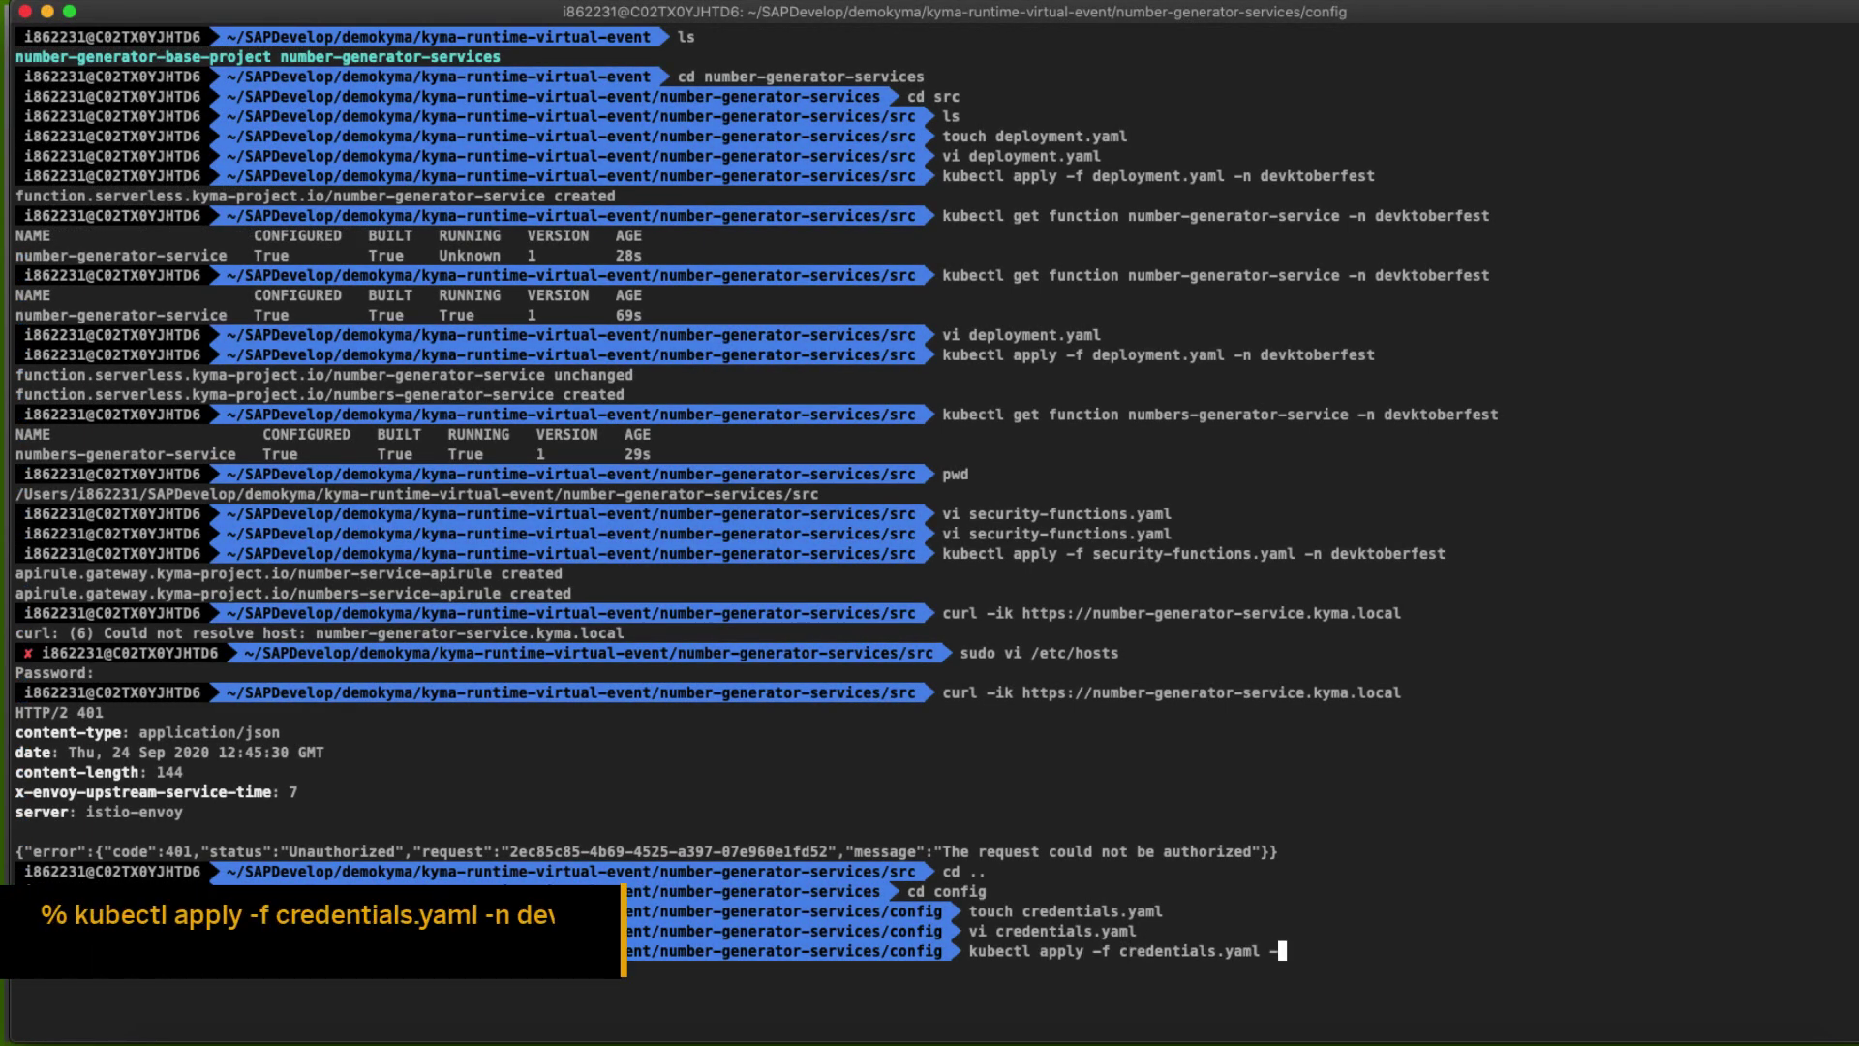
type("n devktoberfest")
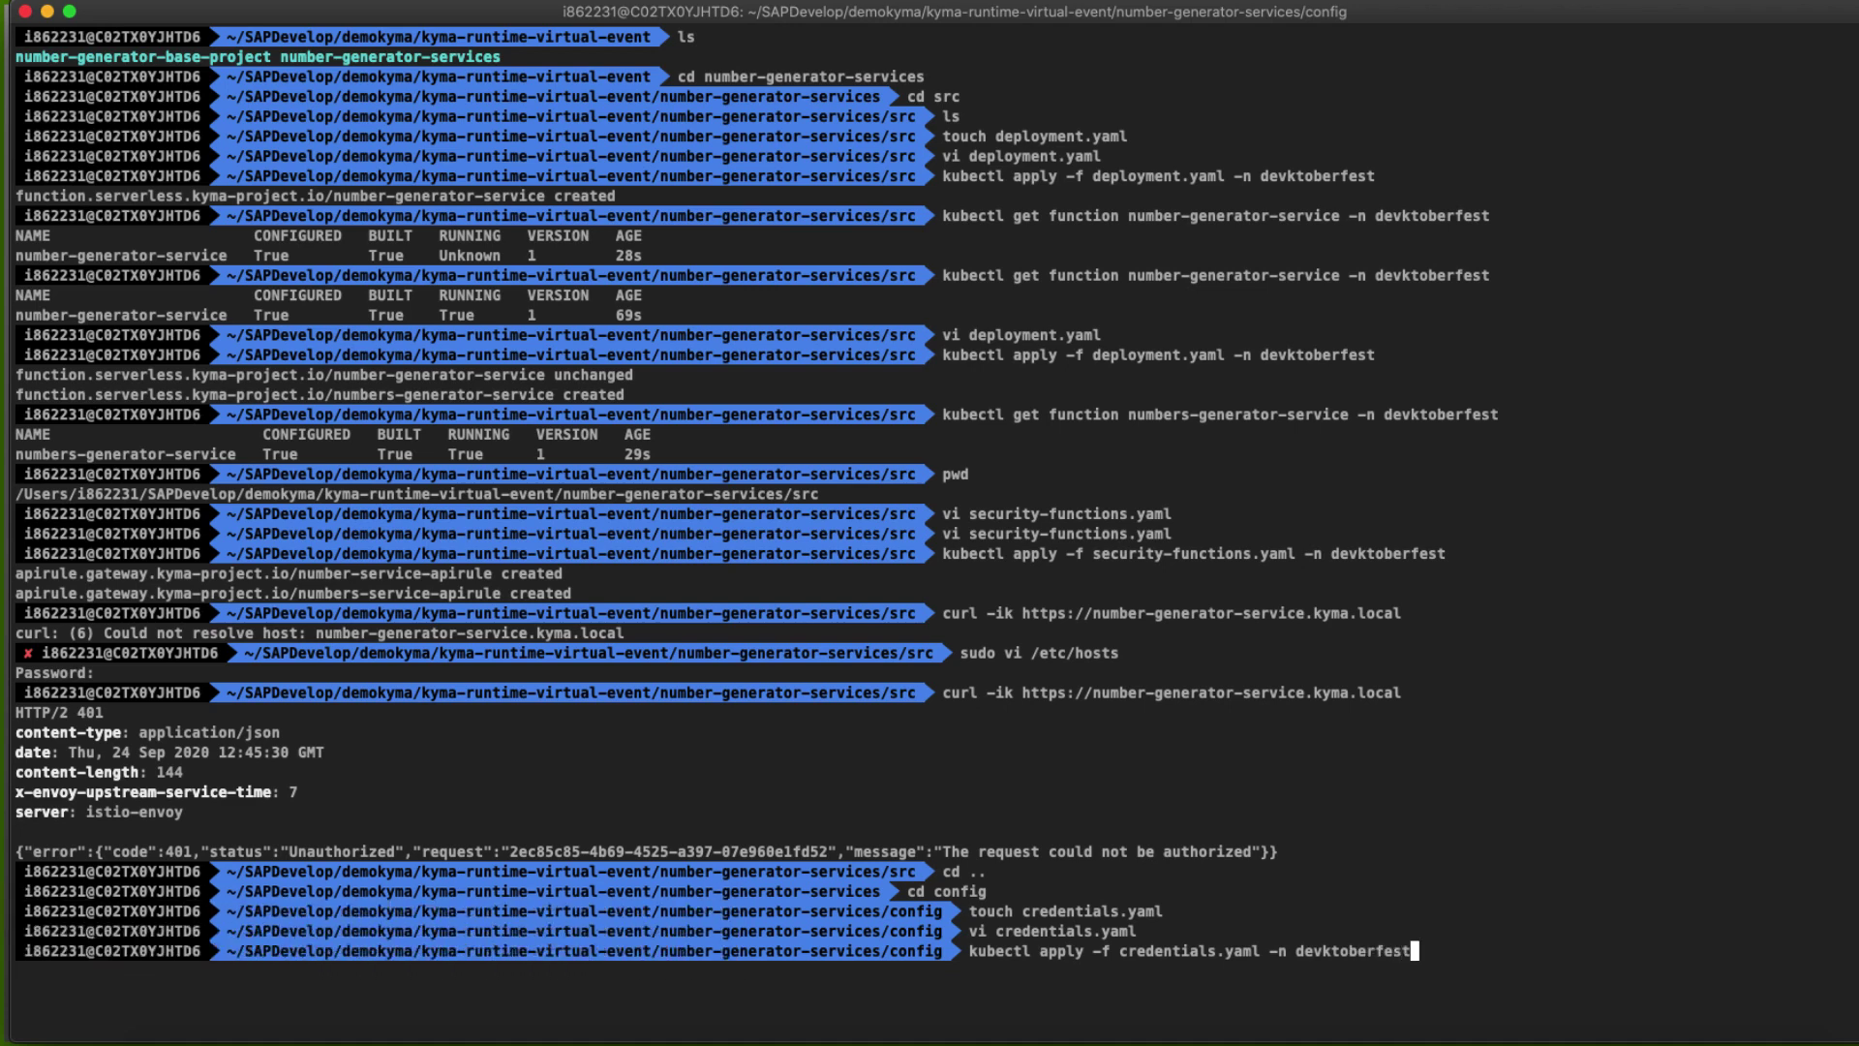
- Apply credentials.yaml in the devktoberfest namespace with kubectl, then clear the terminal
key("Return")
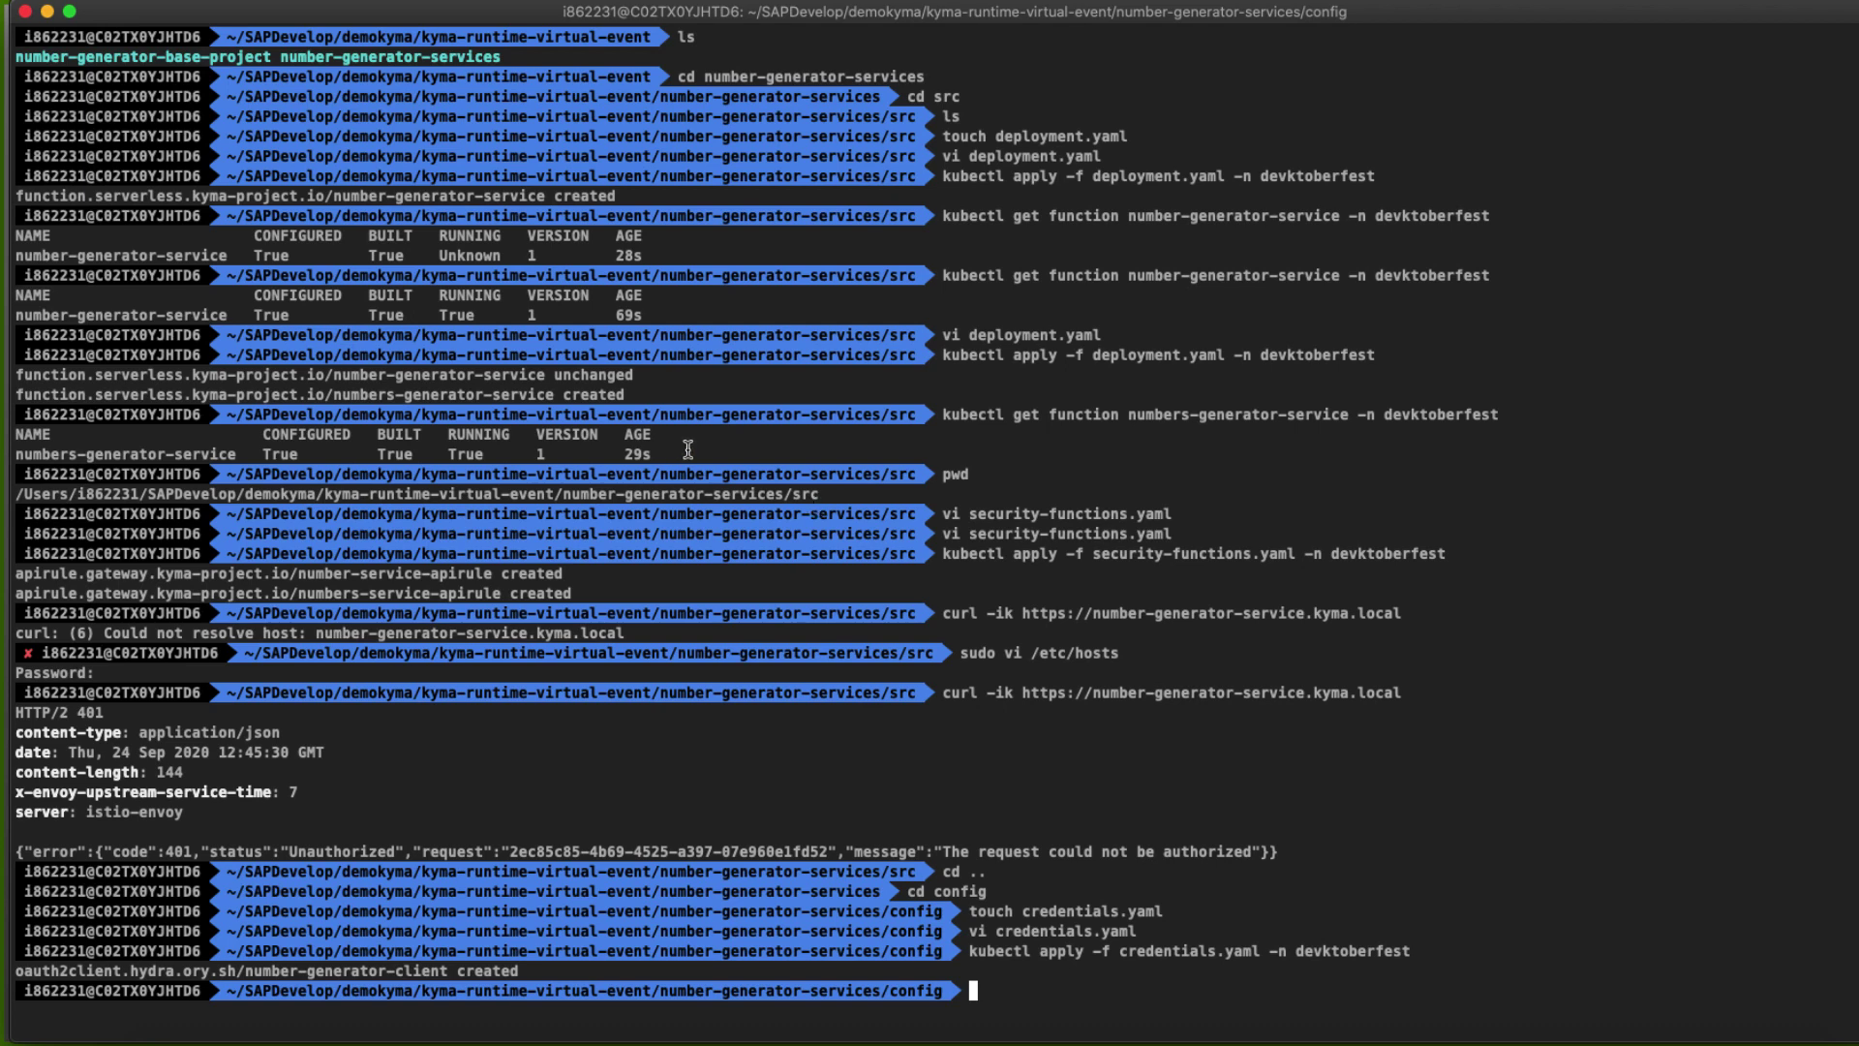
key("cmd+k")
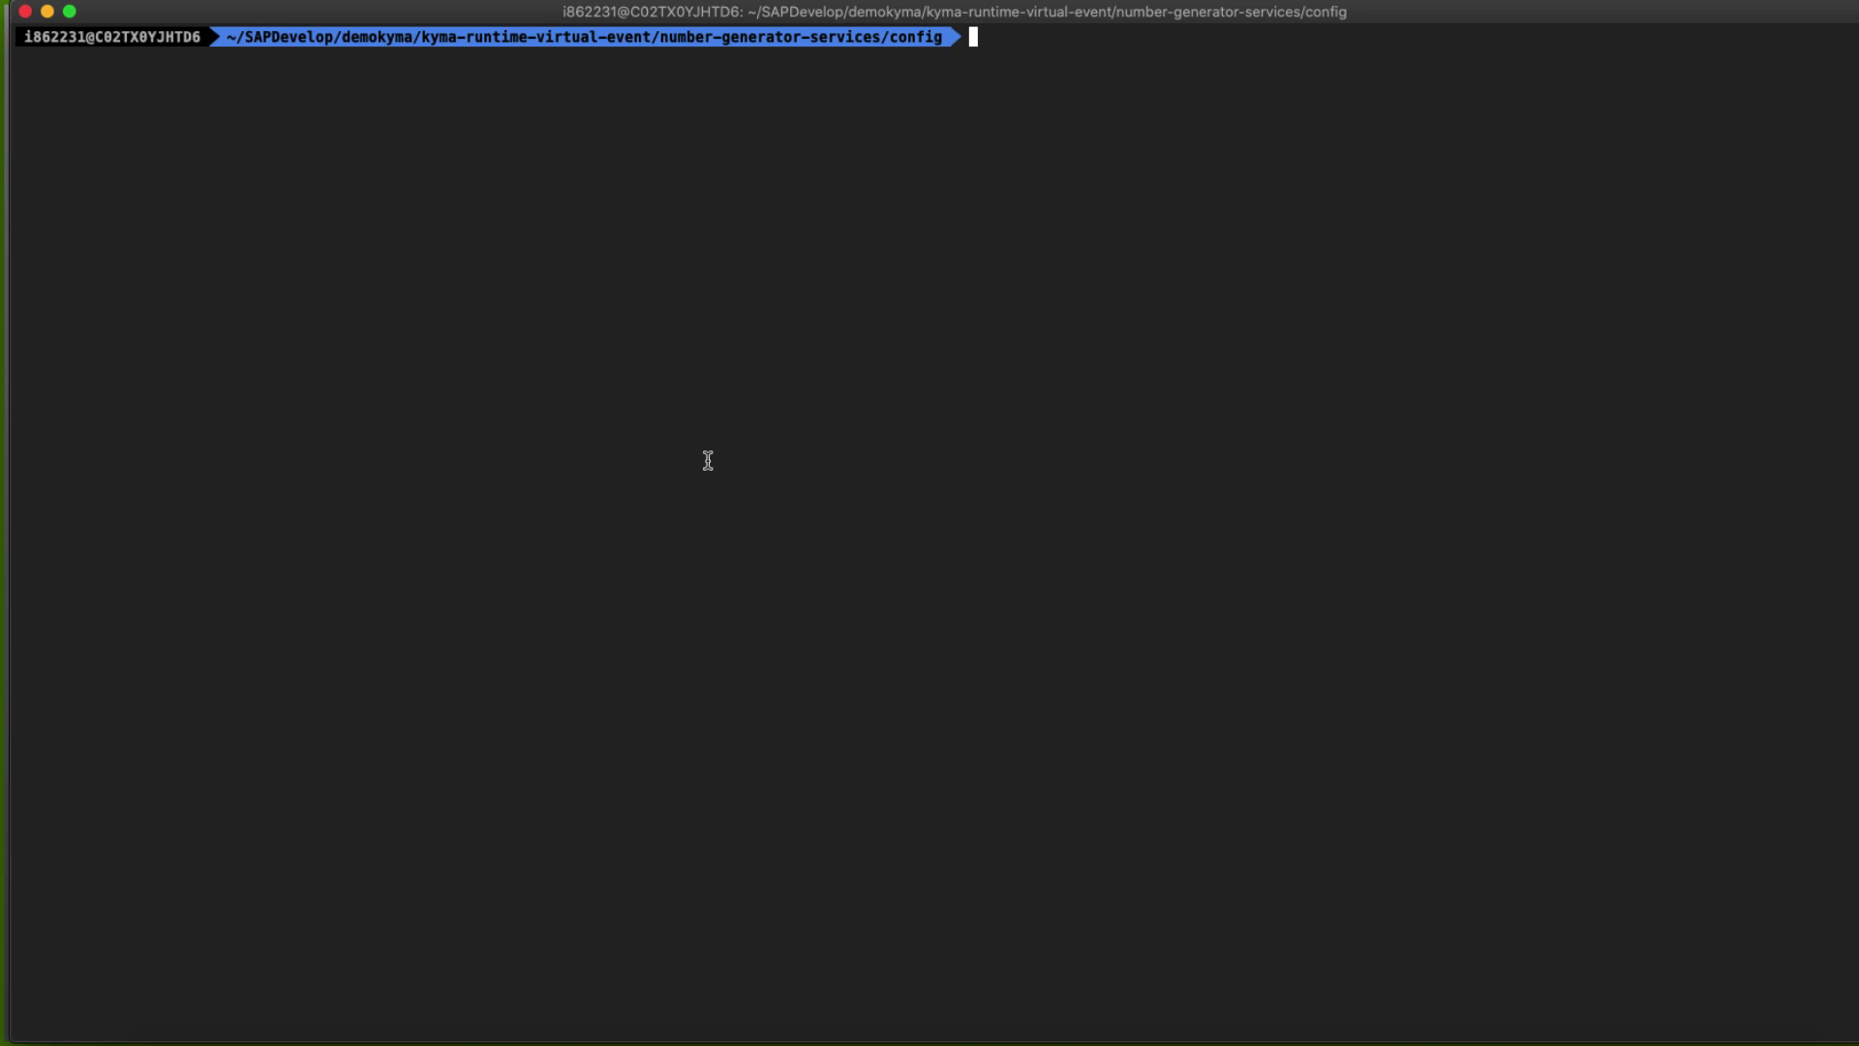
- Export CLIENT_NAME=number-generator-client, CLIENT_NAMESPACE=devktoberfest and DOMAIN=kyma.local as shell variables
type("export")
type("CLIENT_NAME")
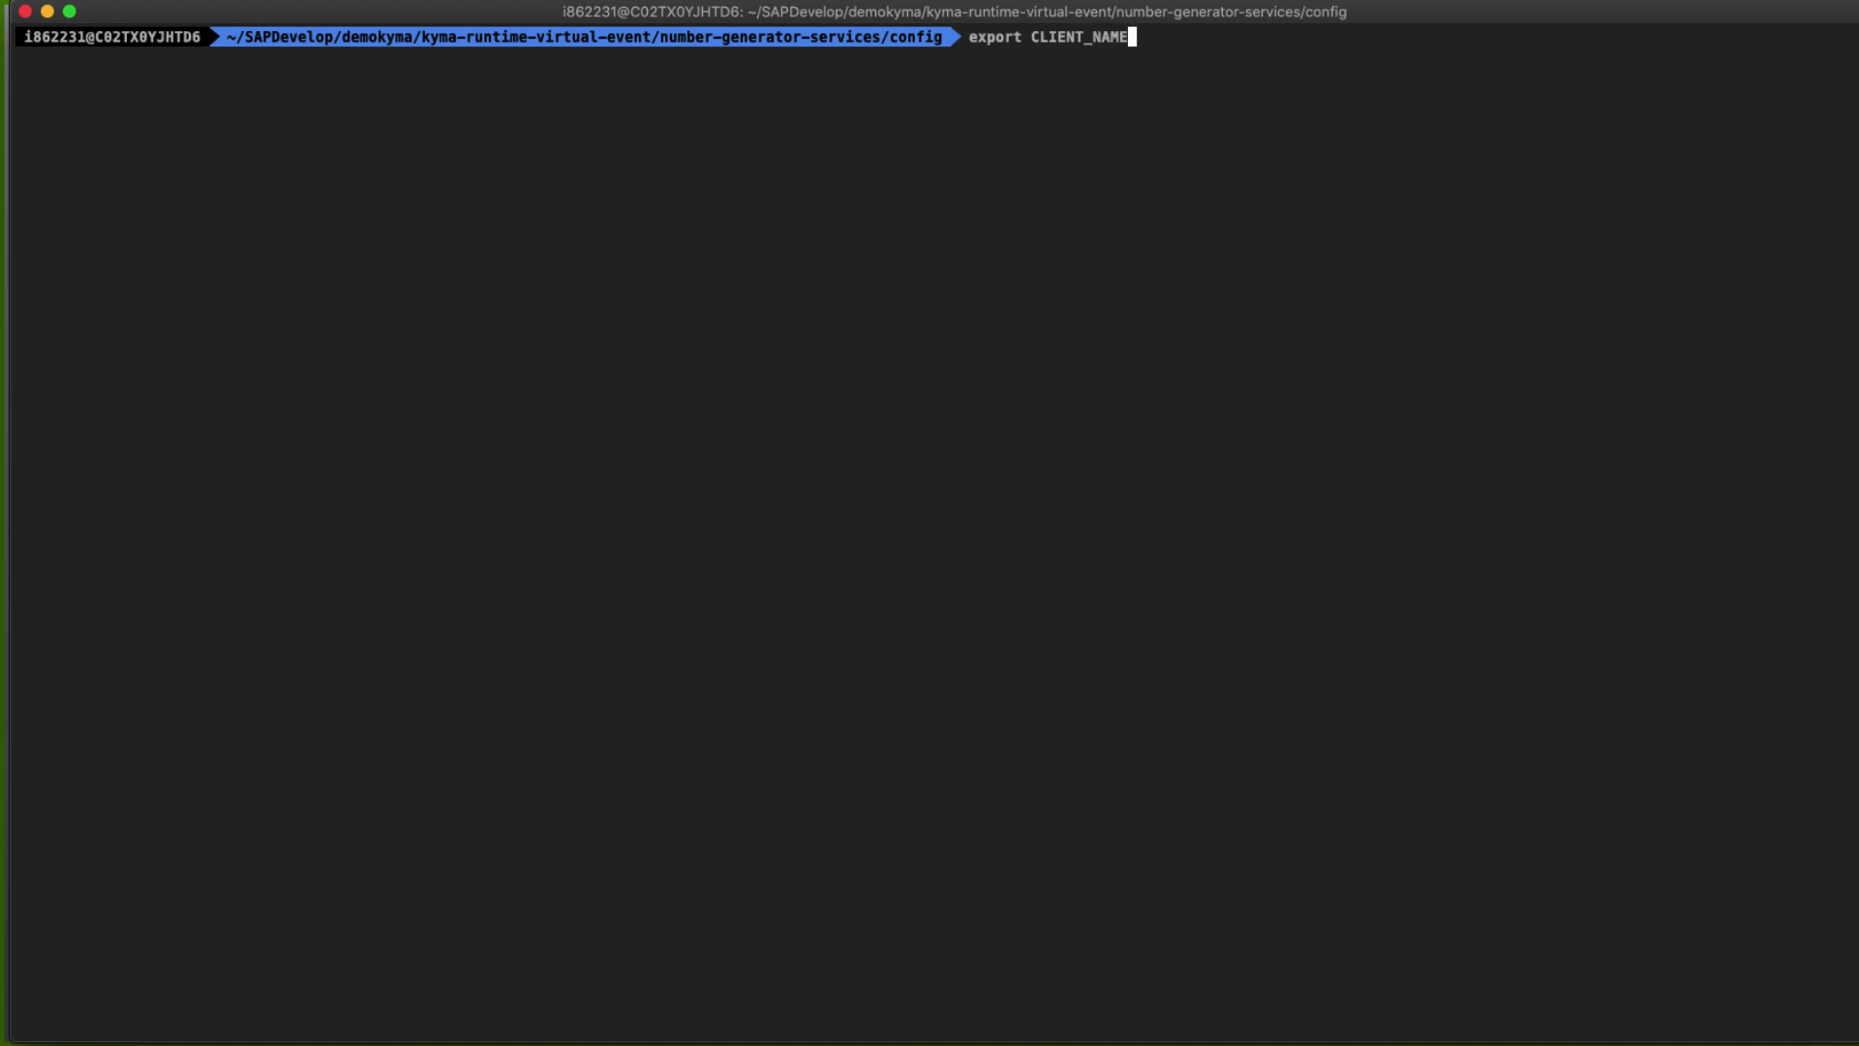
type("=number-")
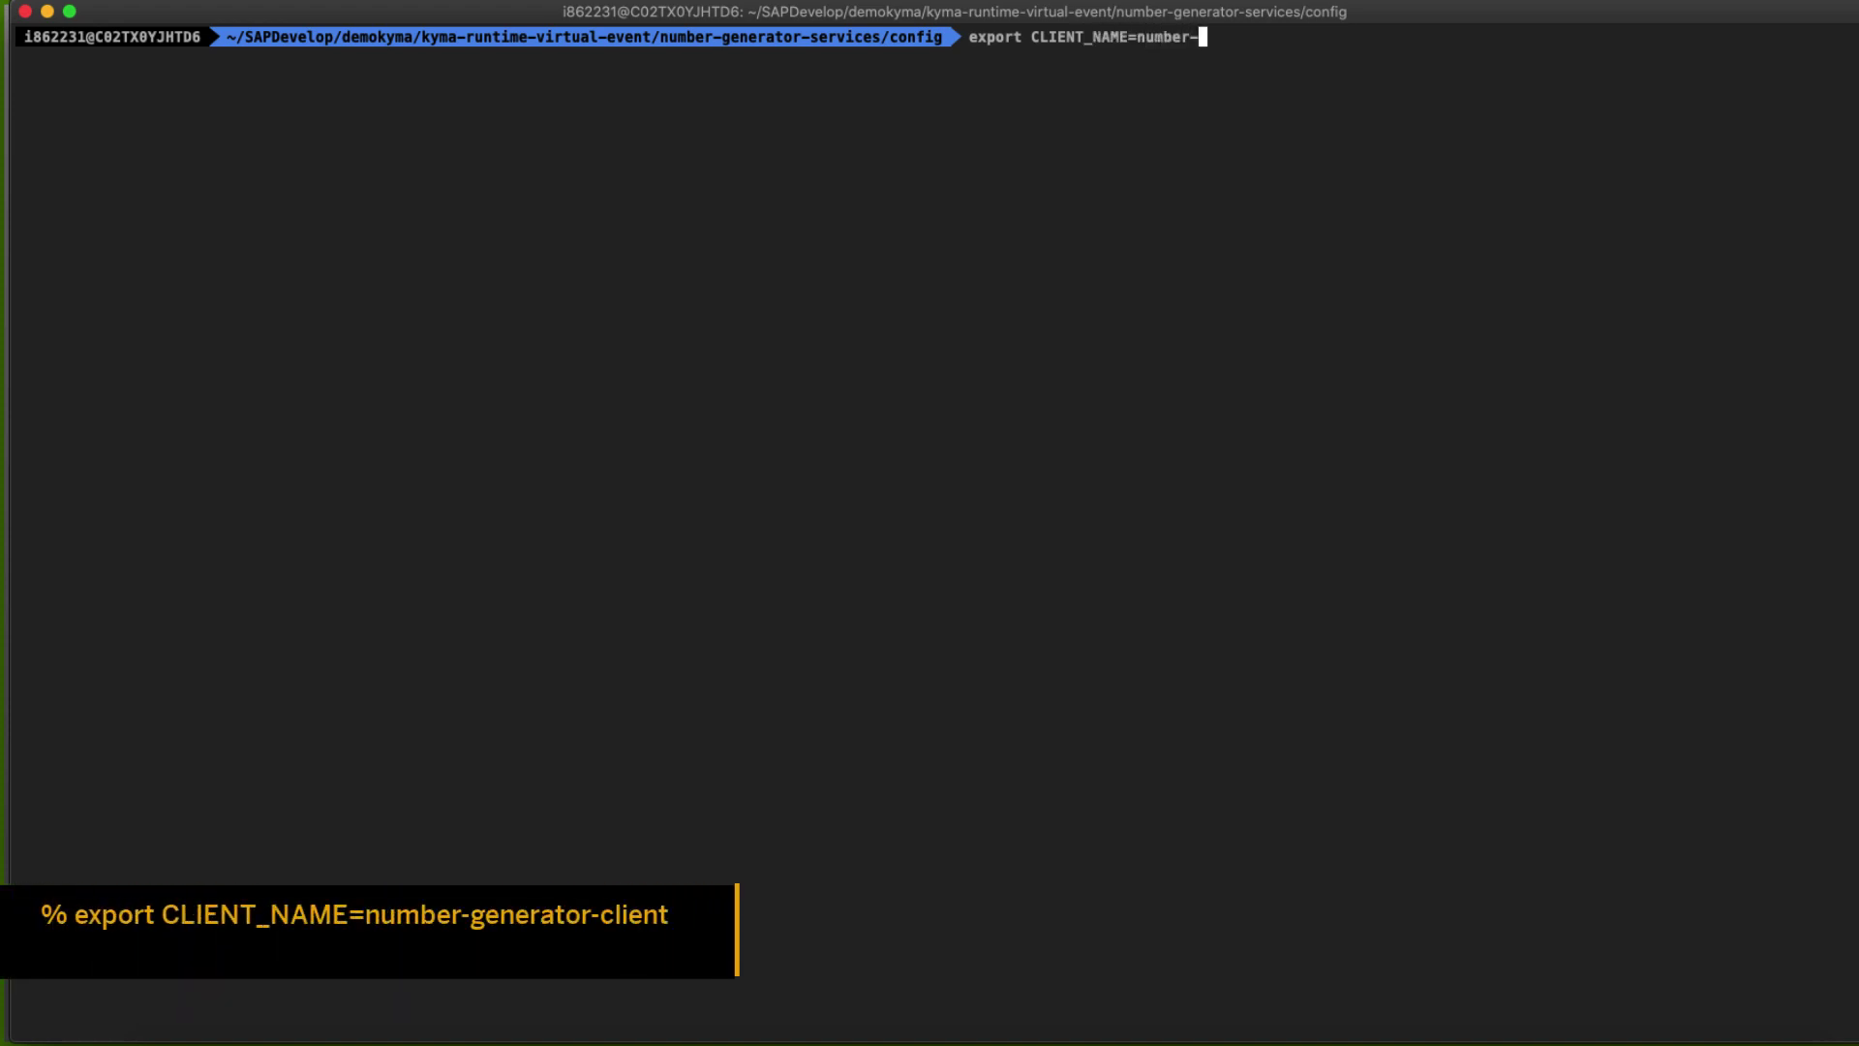
type("generator-client")
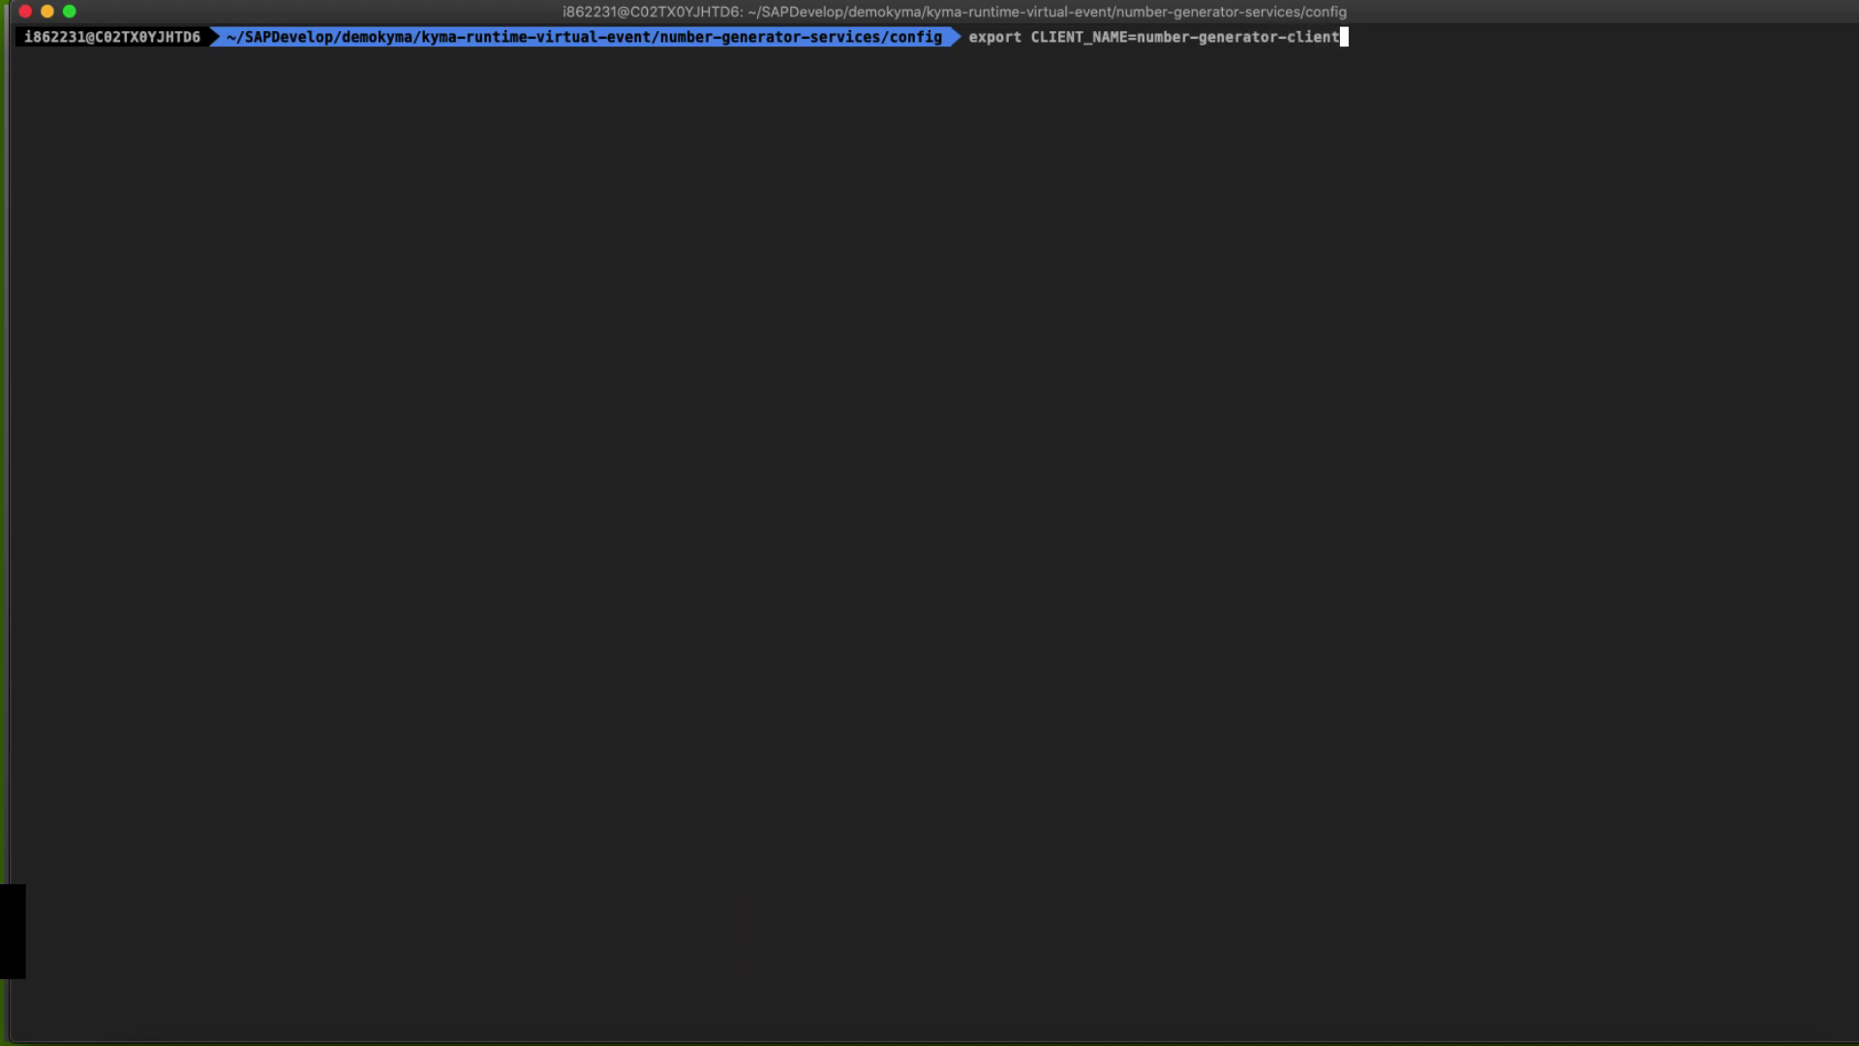
key("Return")
type("expo")
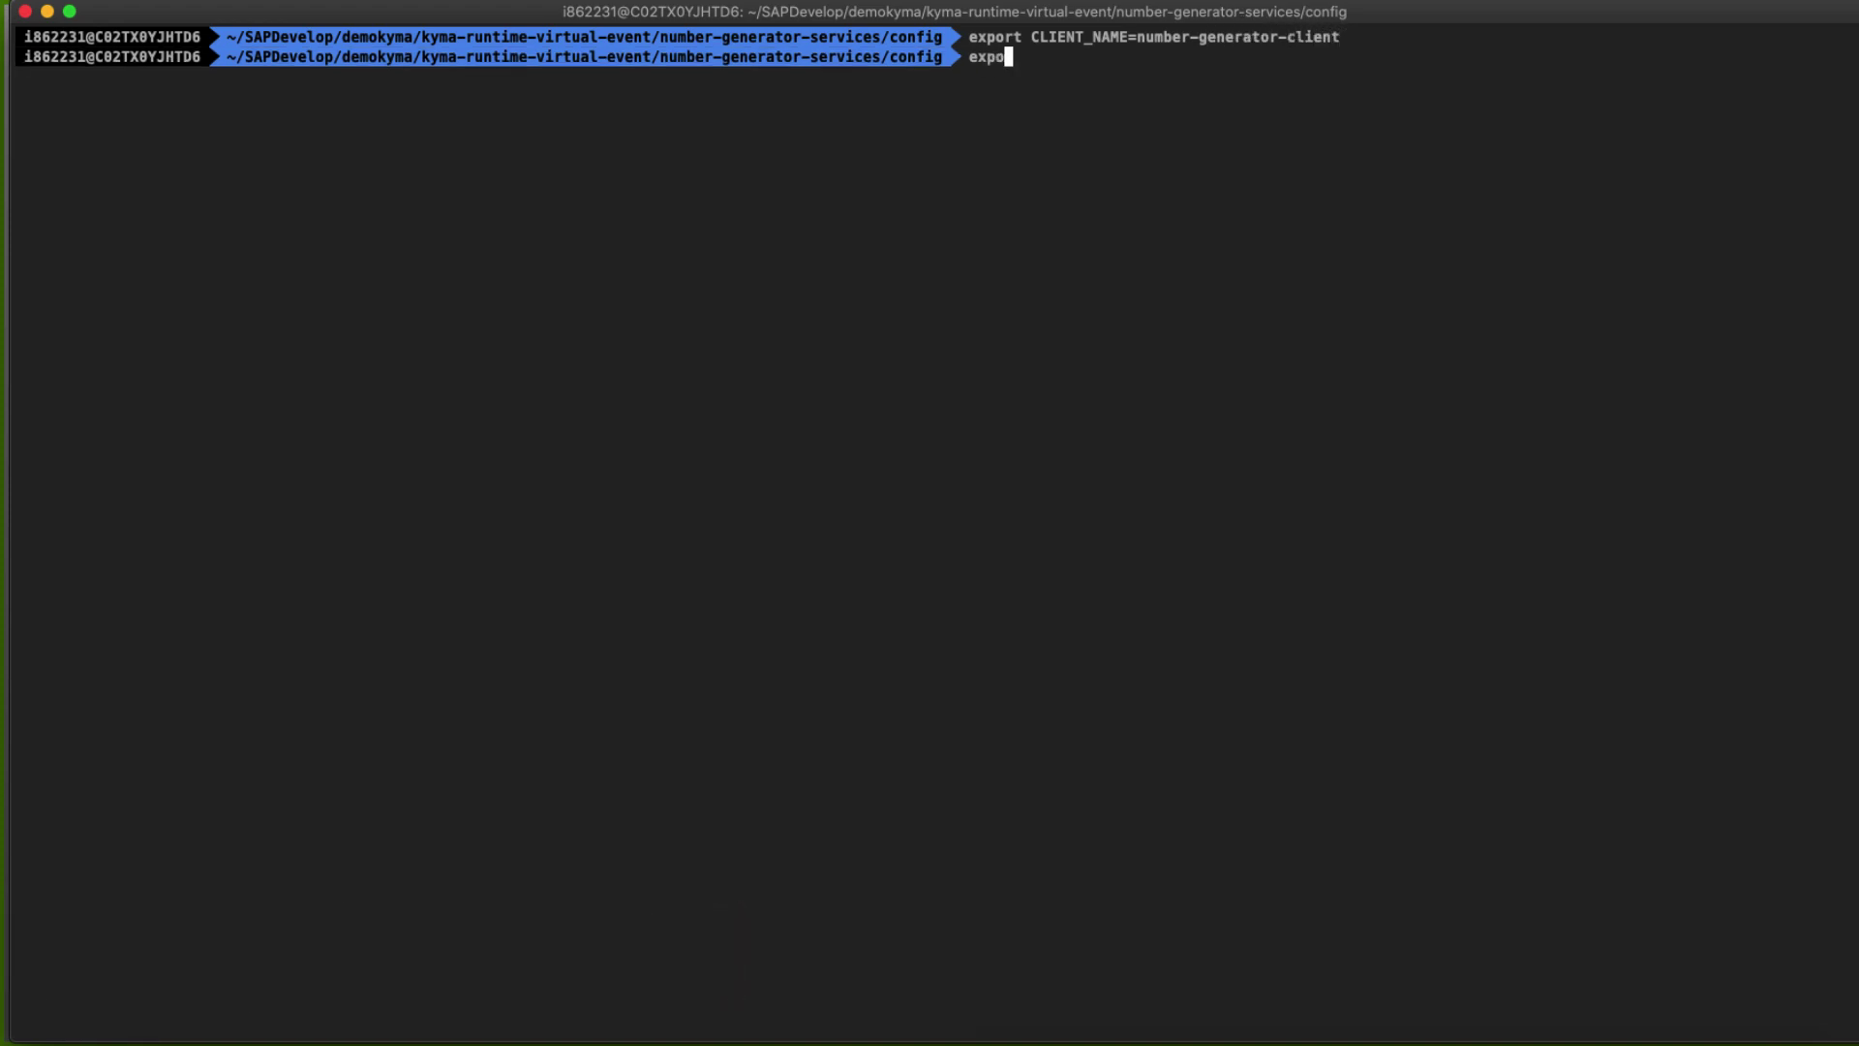
type("rt CLIENT_NAMESPACE=")
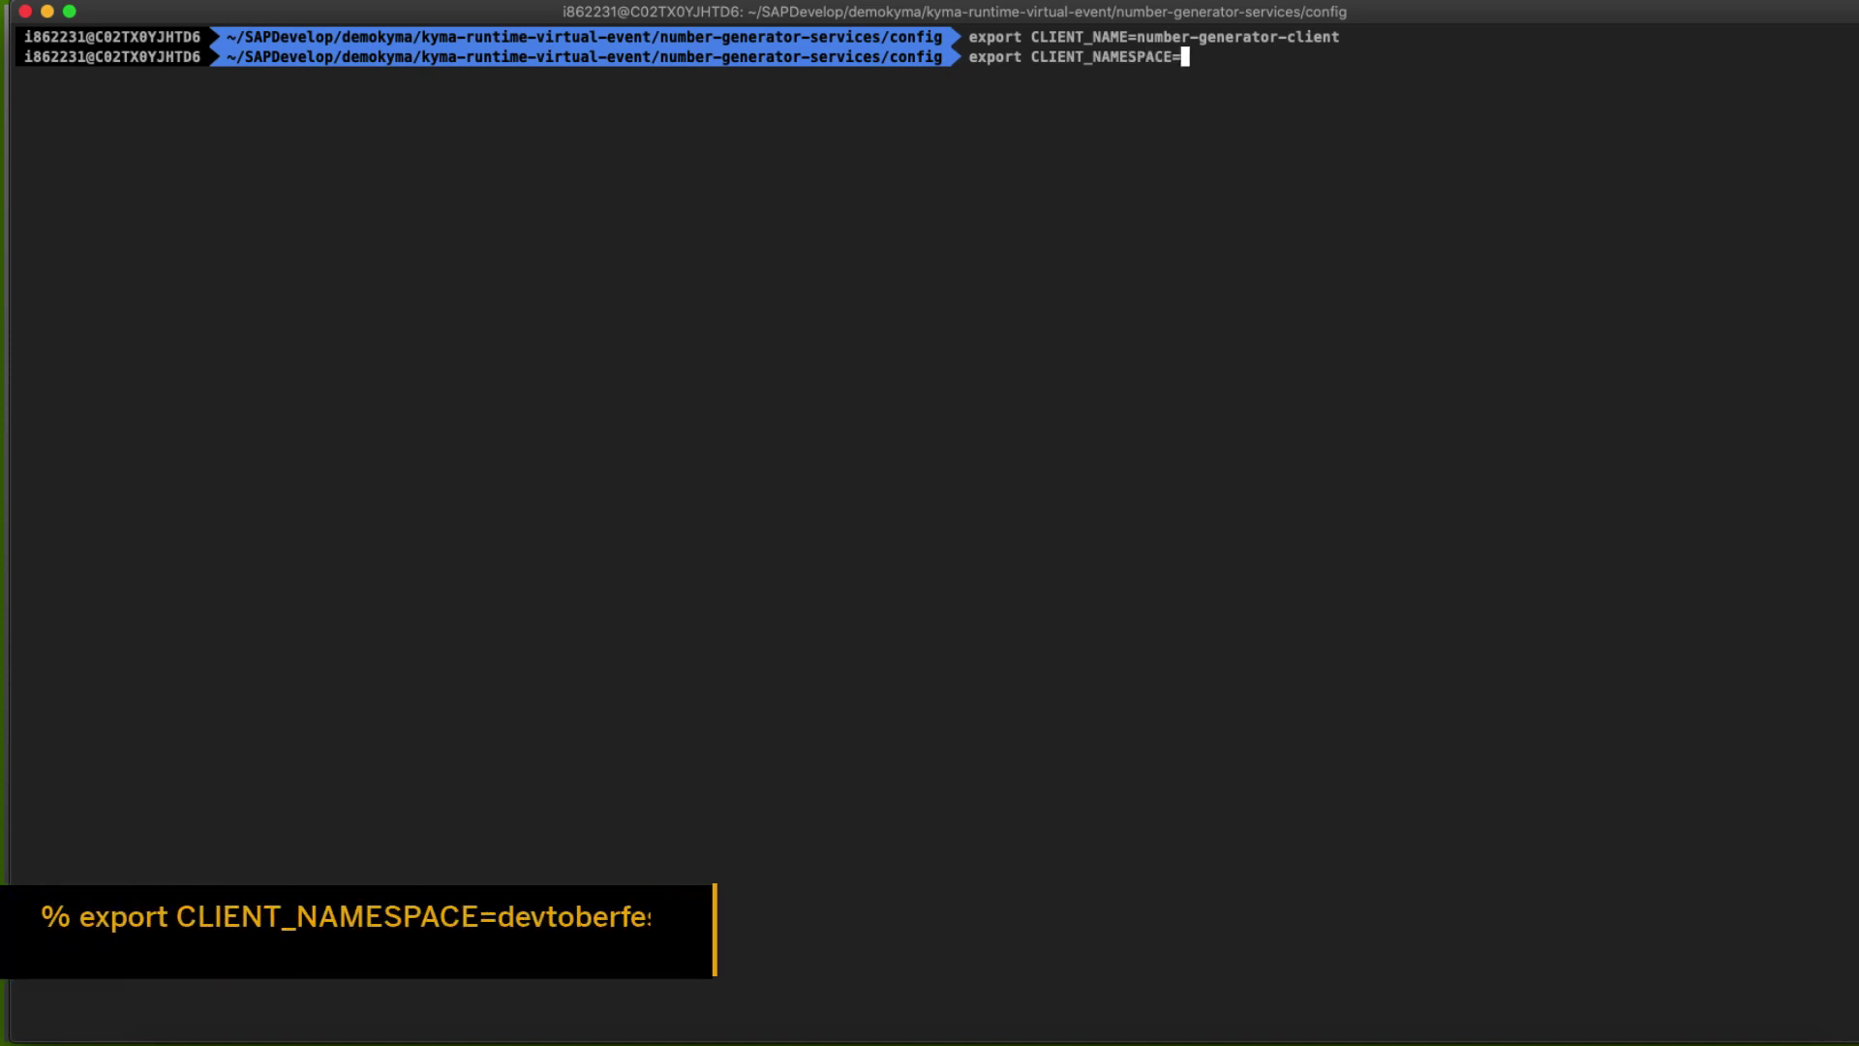
type("devkt")
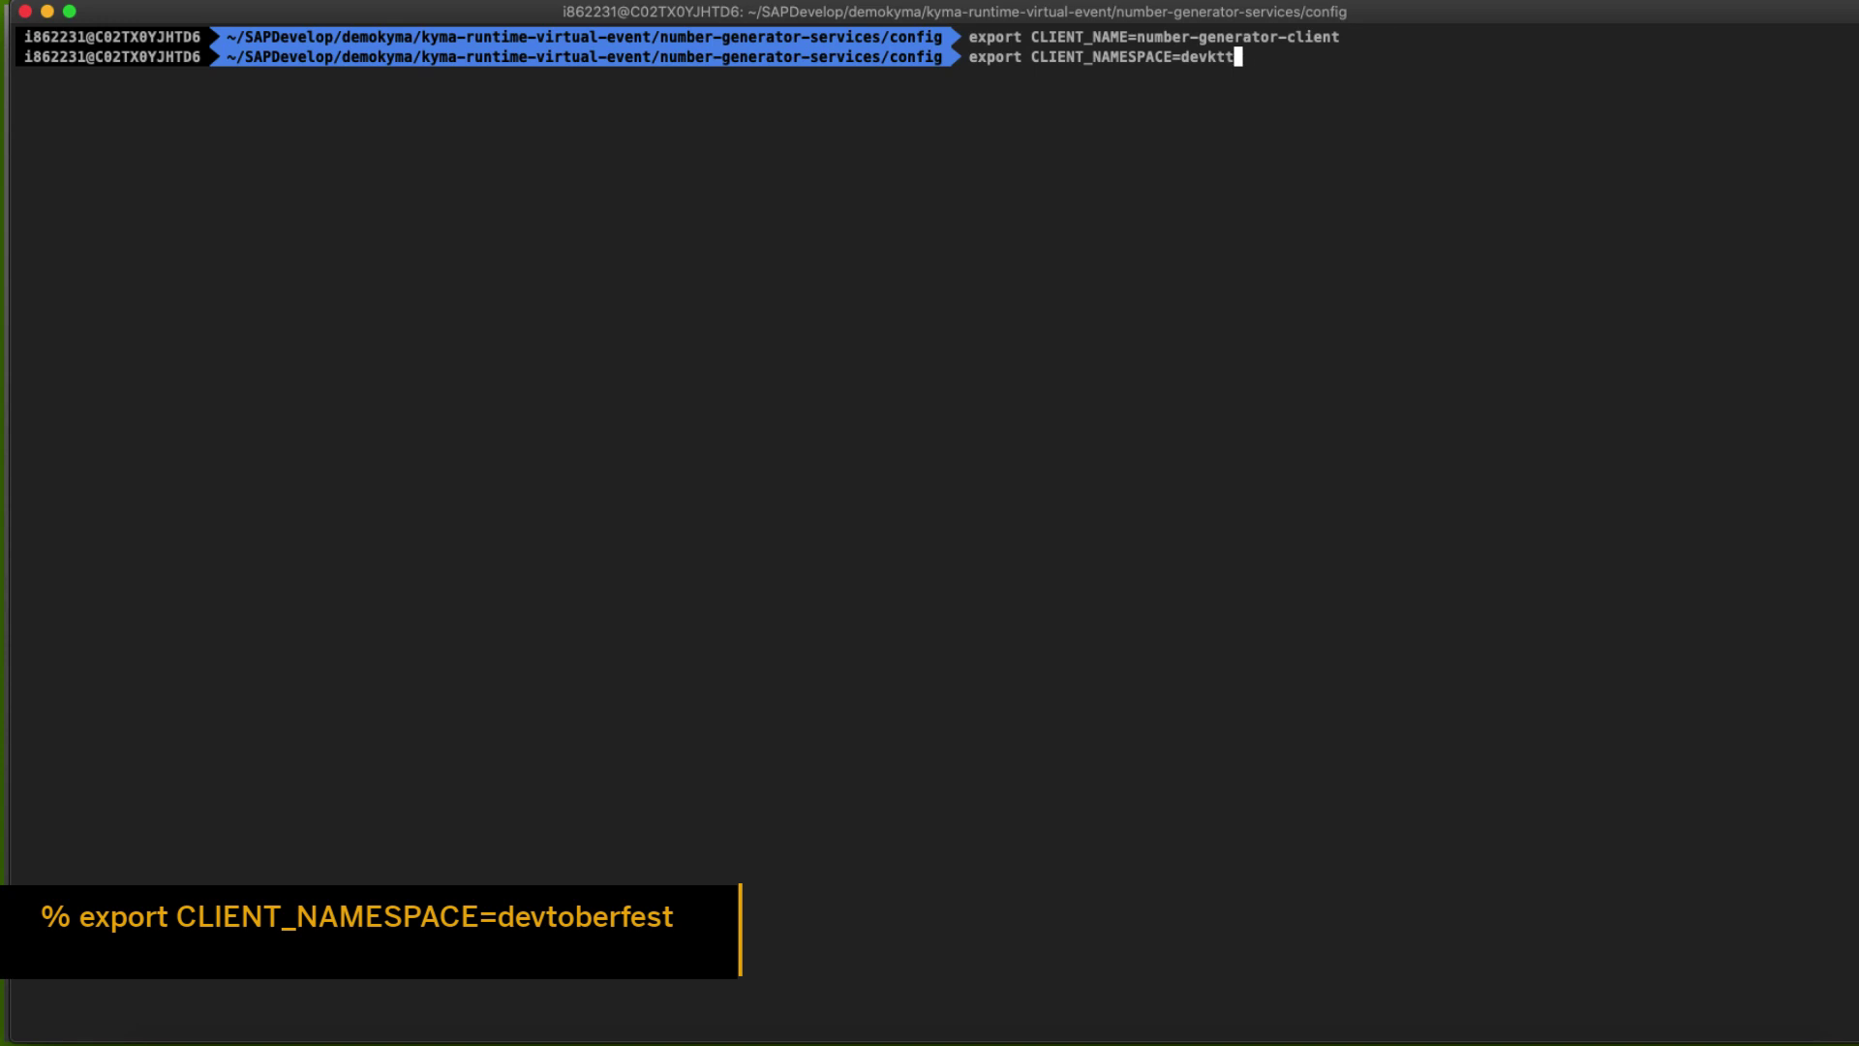
type("oberfest")
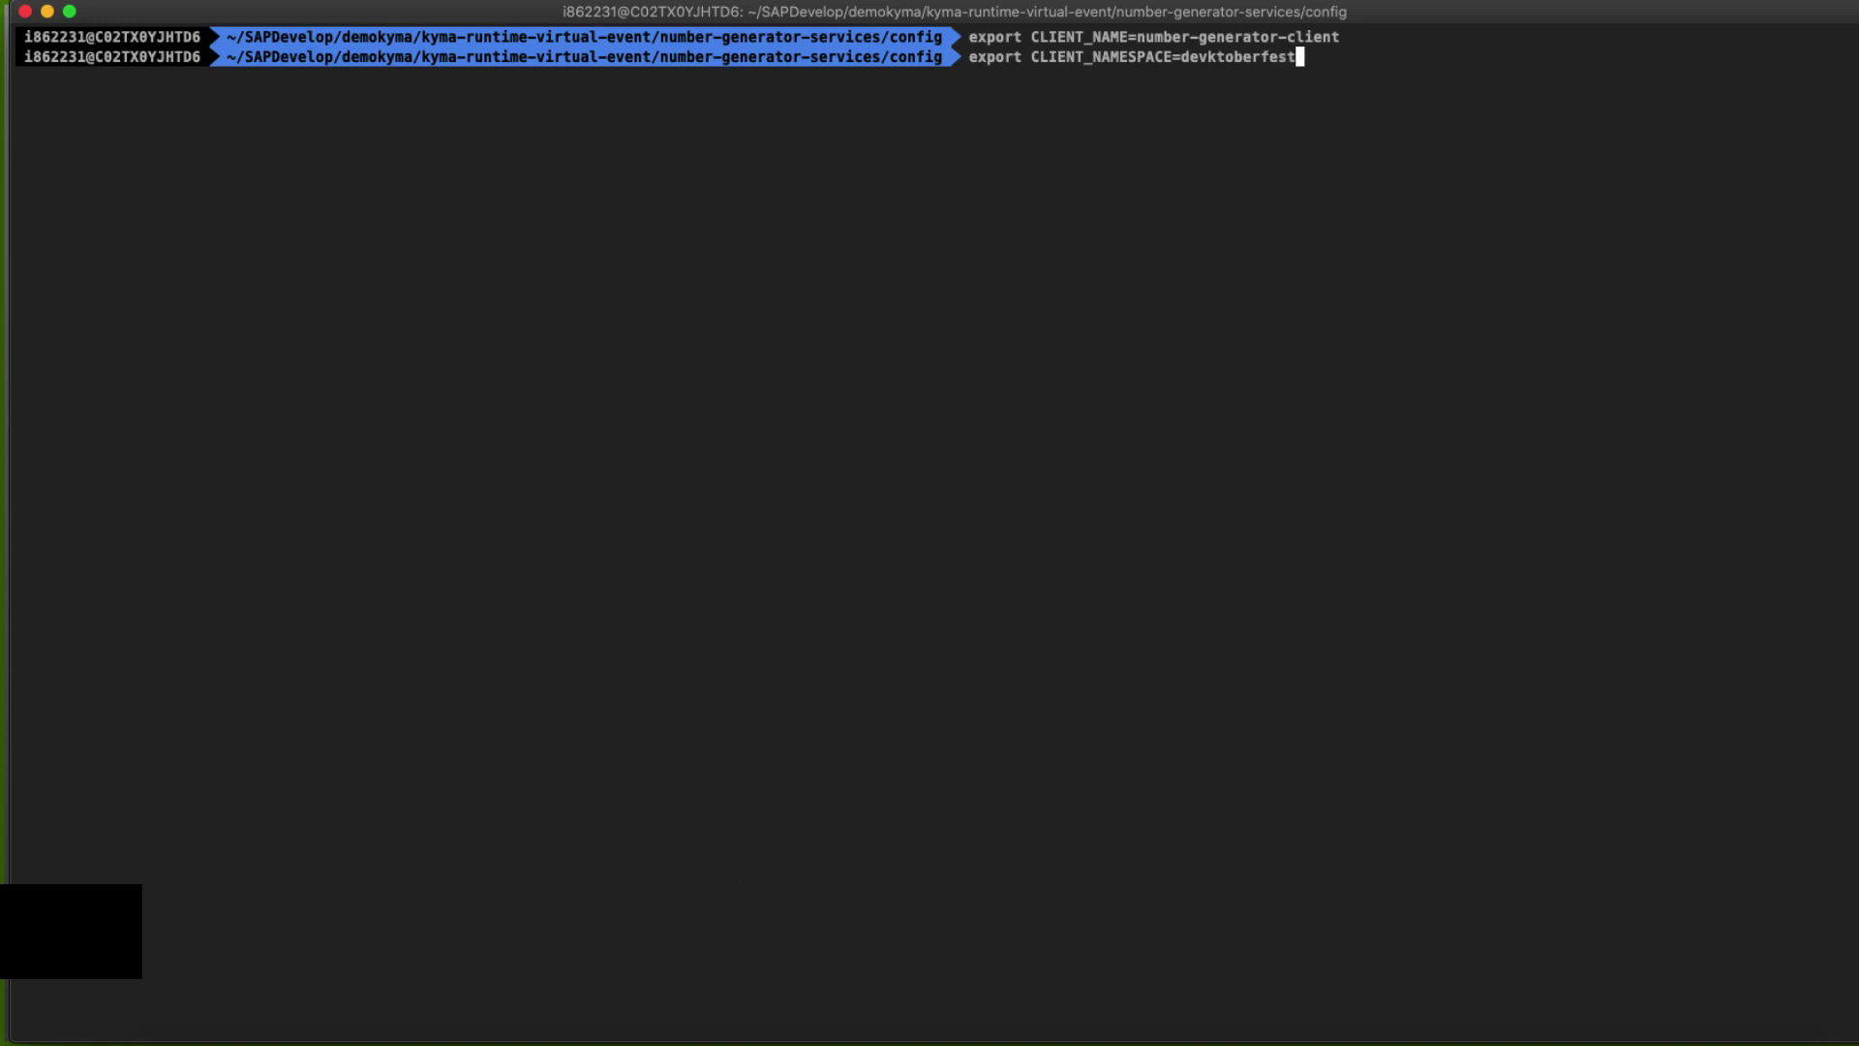
key("Return")
type("export ")
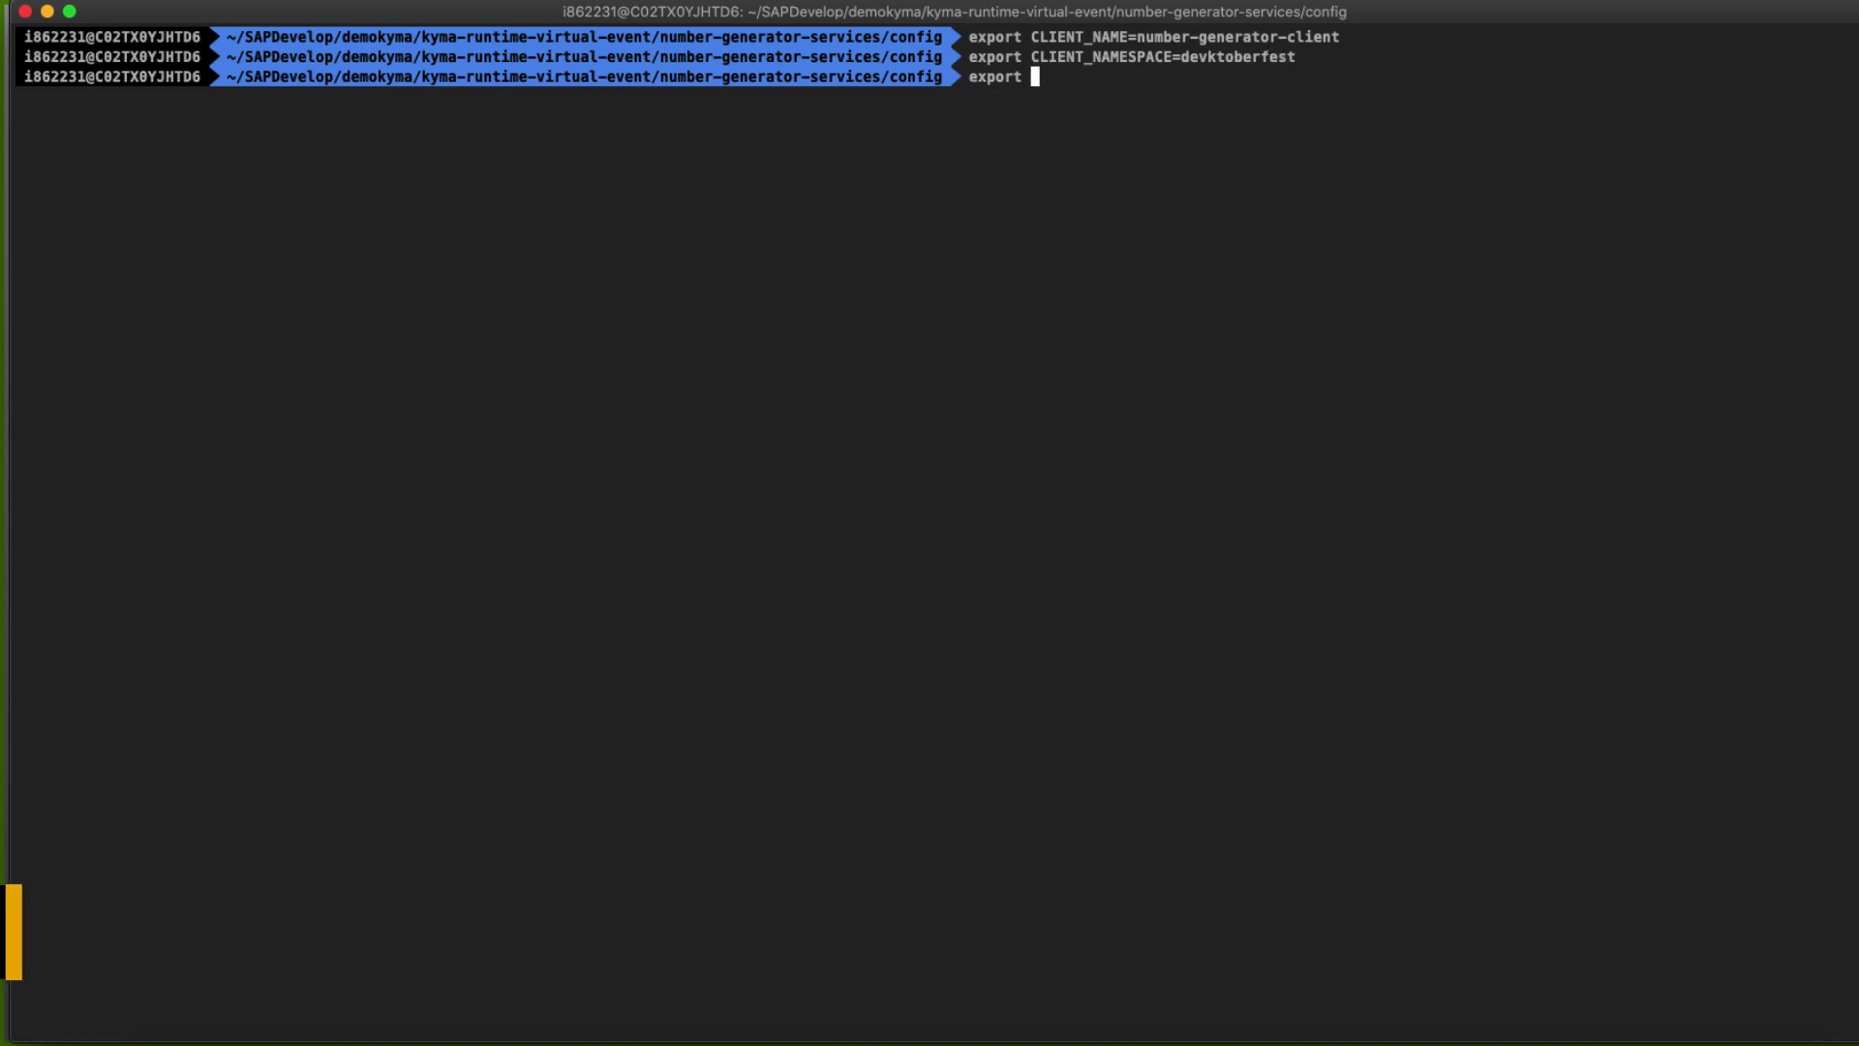
type("DOMAIN=")
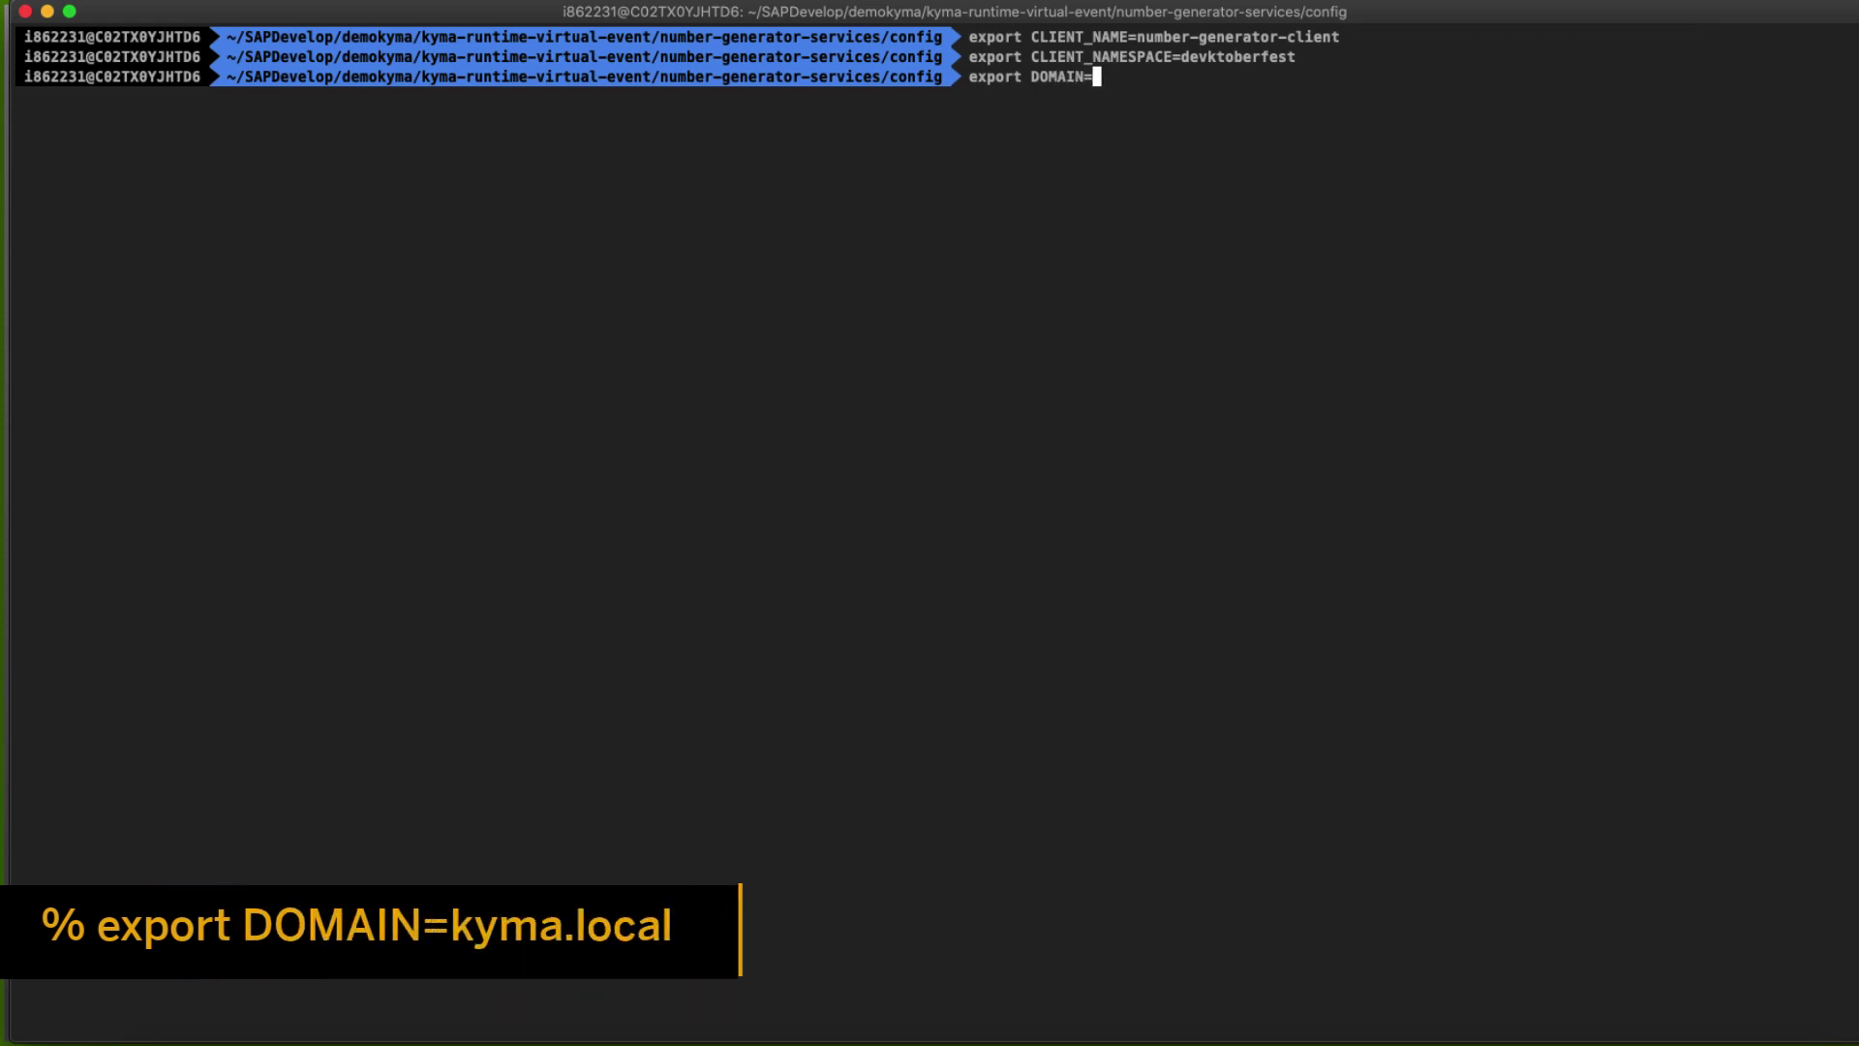
type("kyma.local")
key("Return")
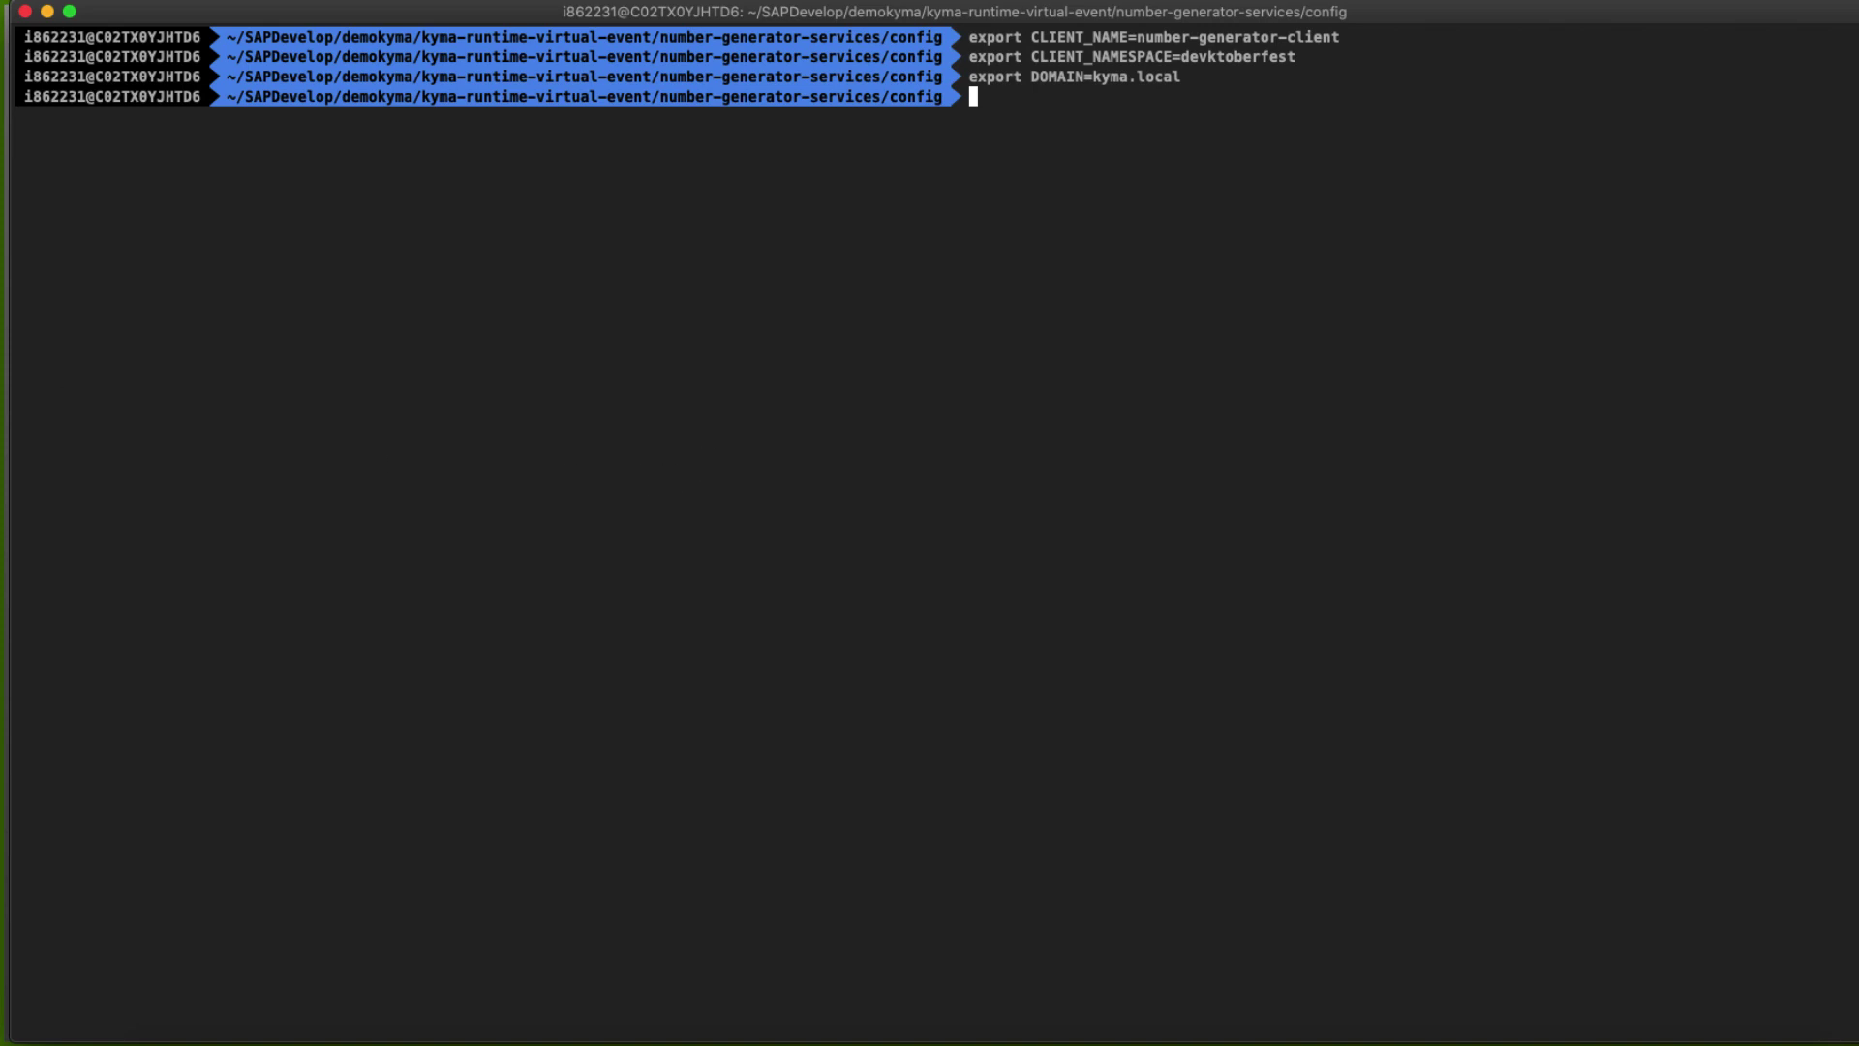
- Paste the CLIENT_ID export command that reads the client secret at the prompt
key("super+Tab")
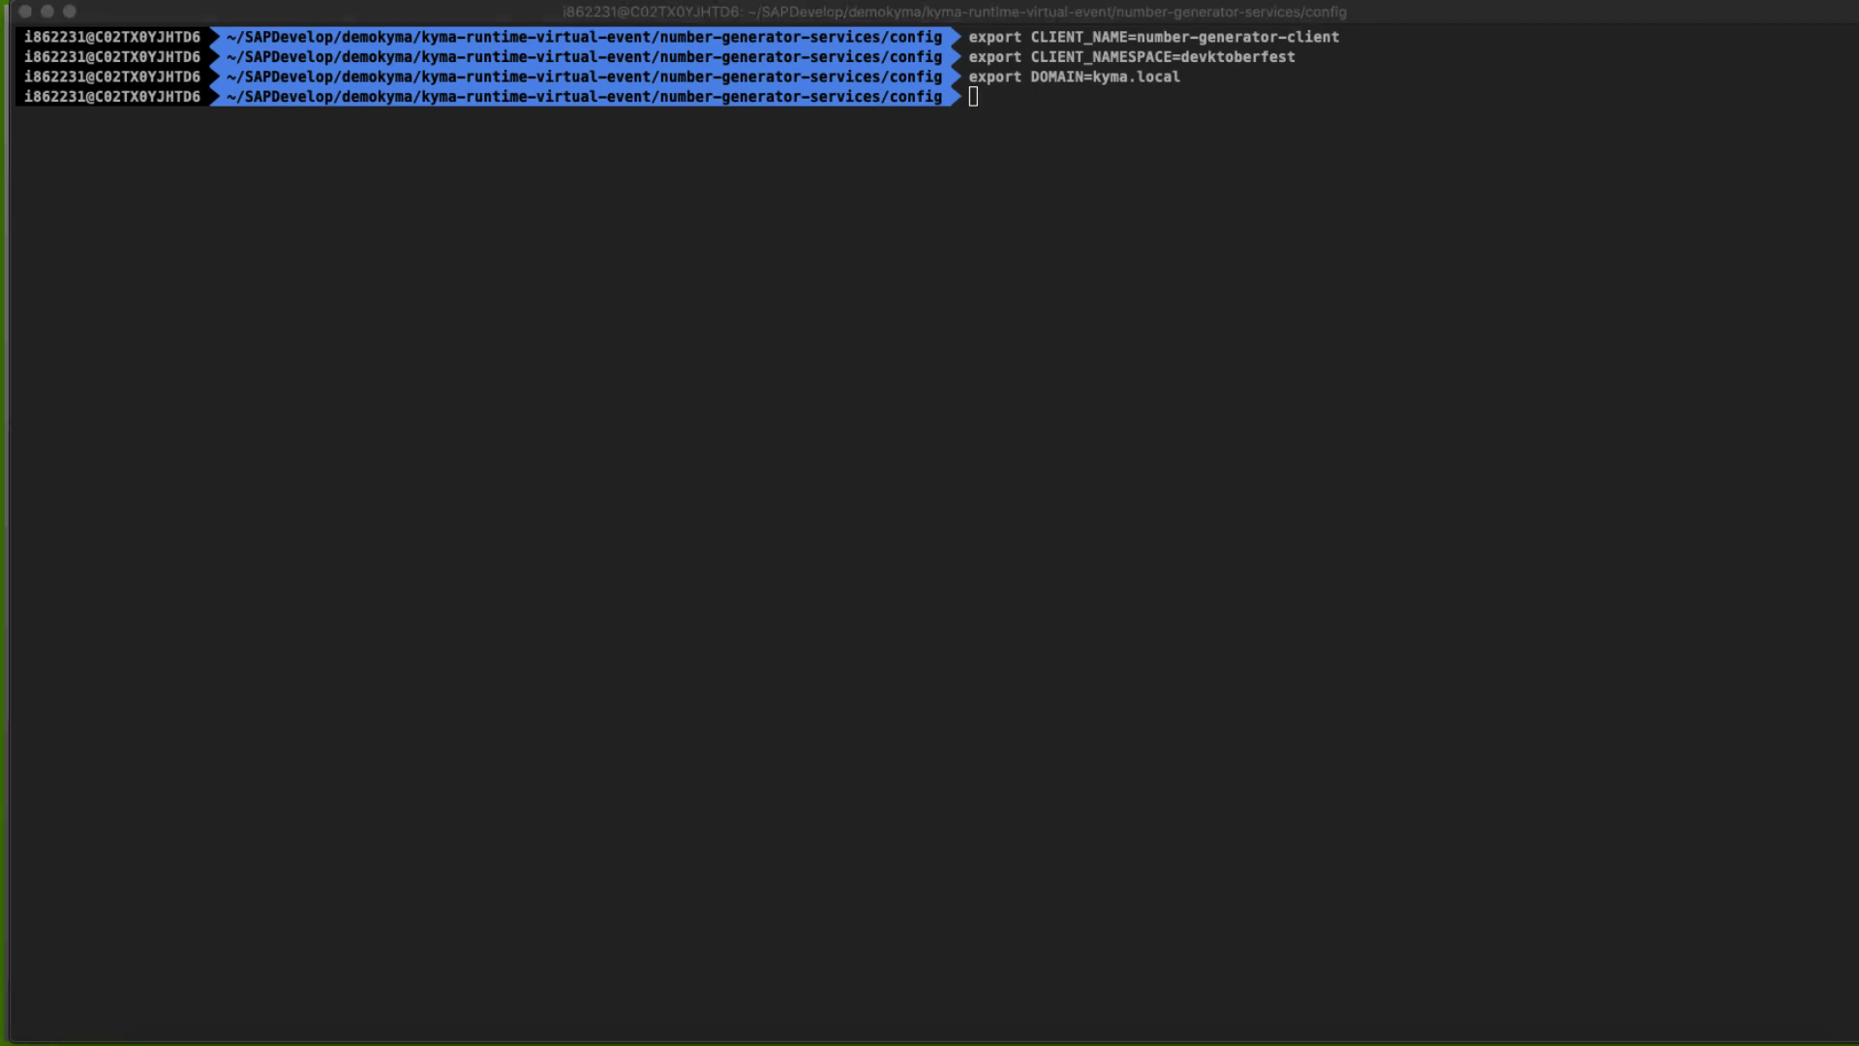
key("super+Tab")
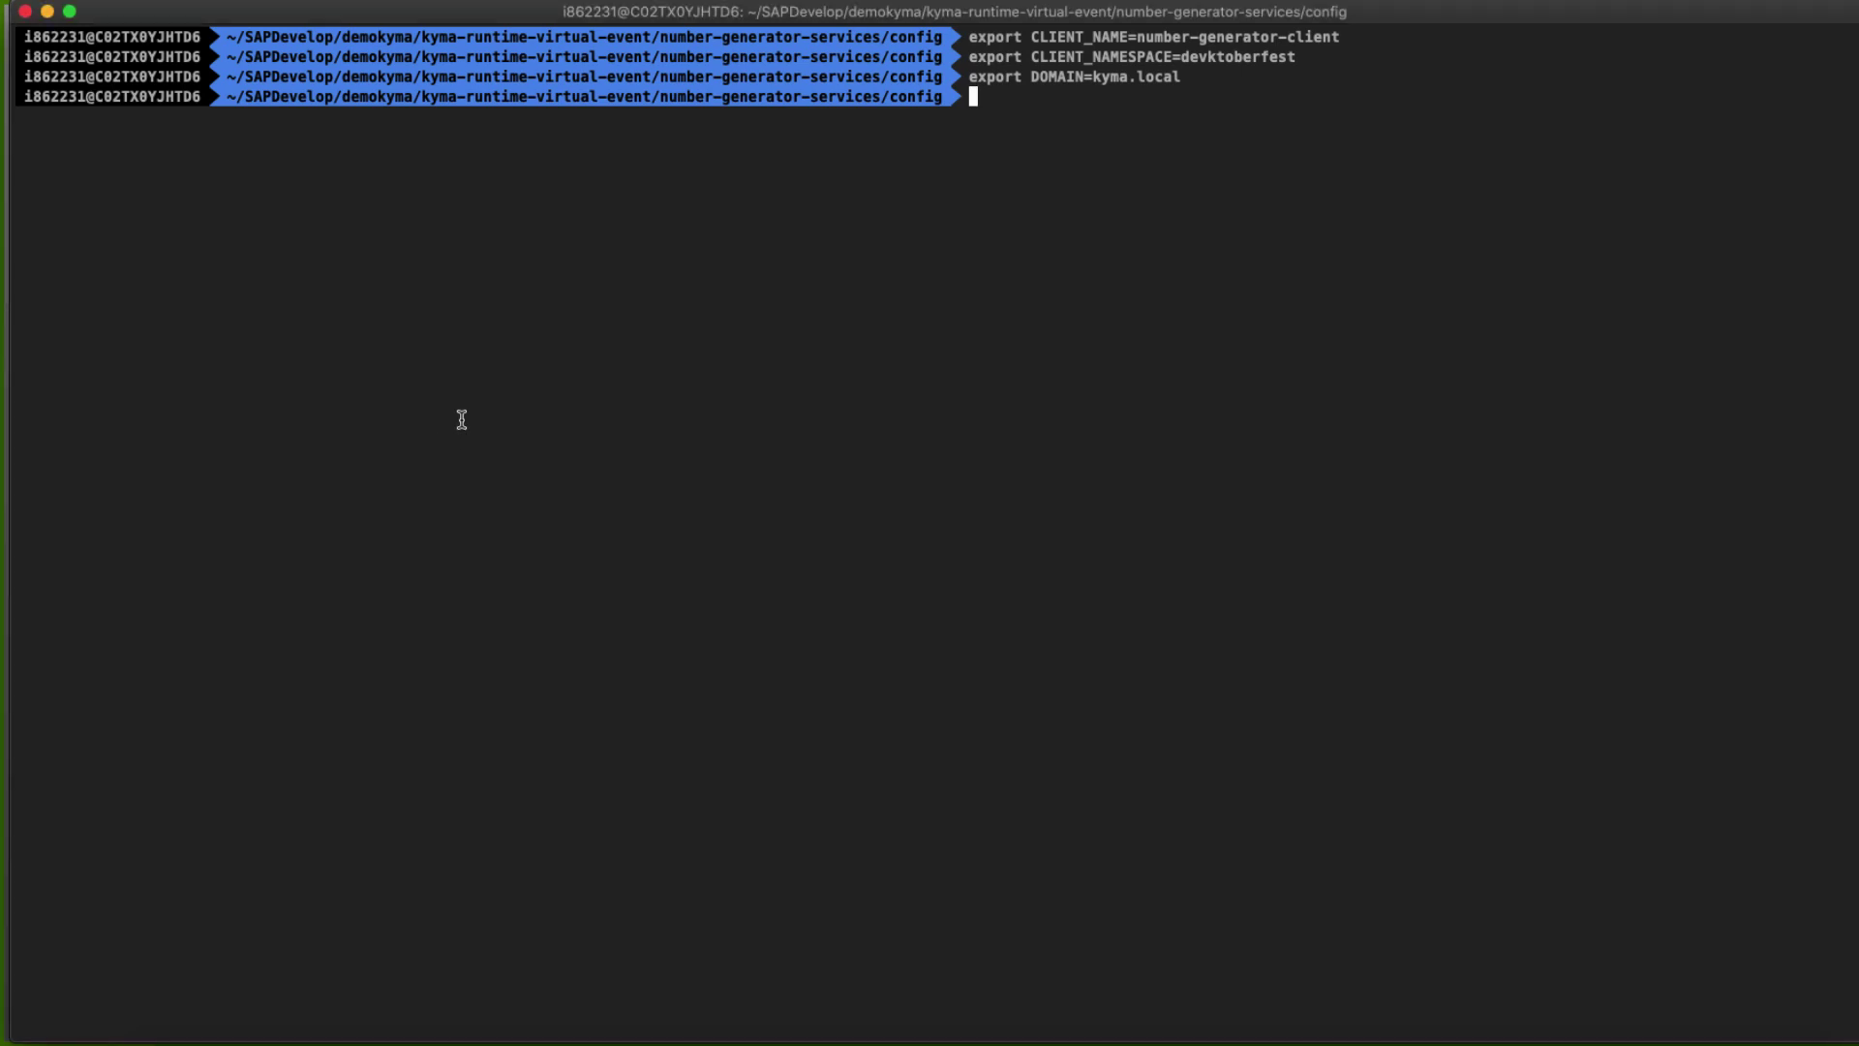
key("super+v")
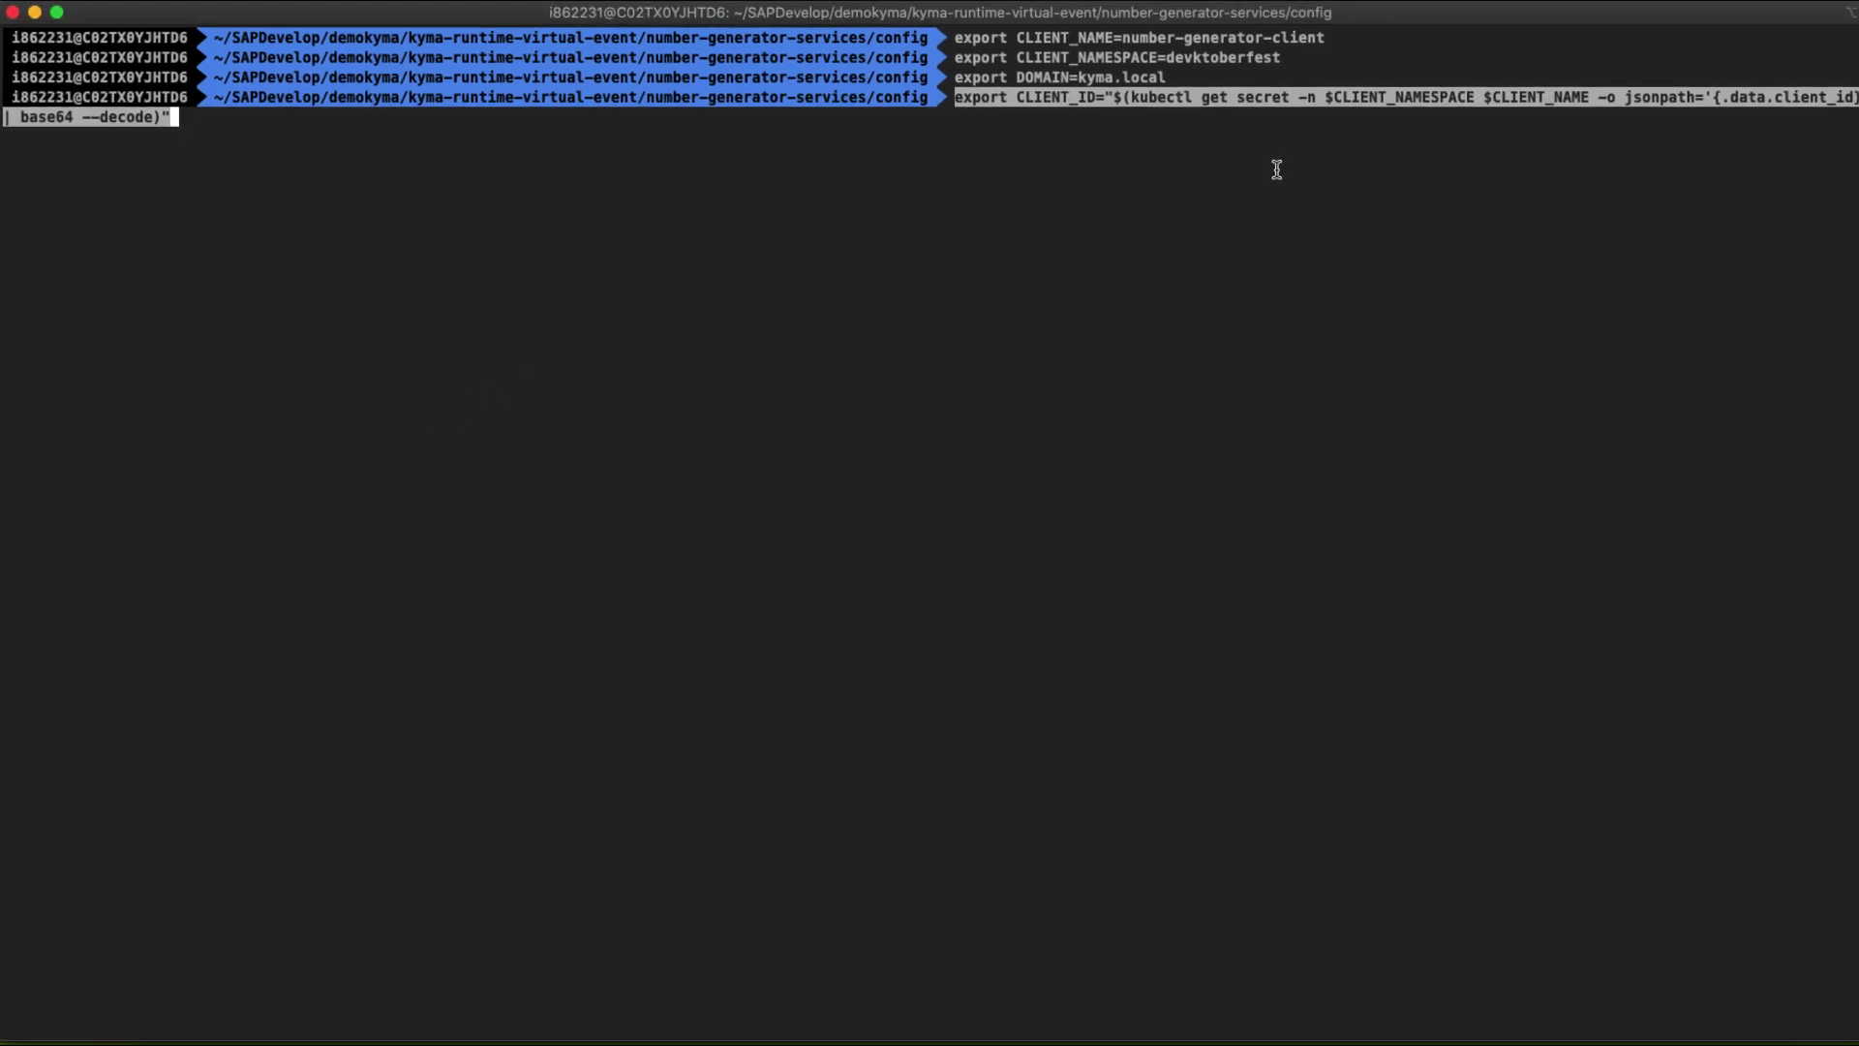
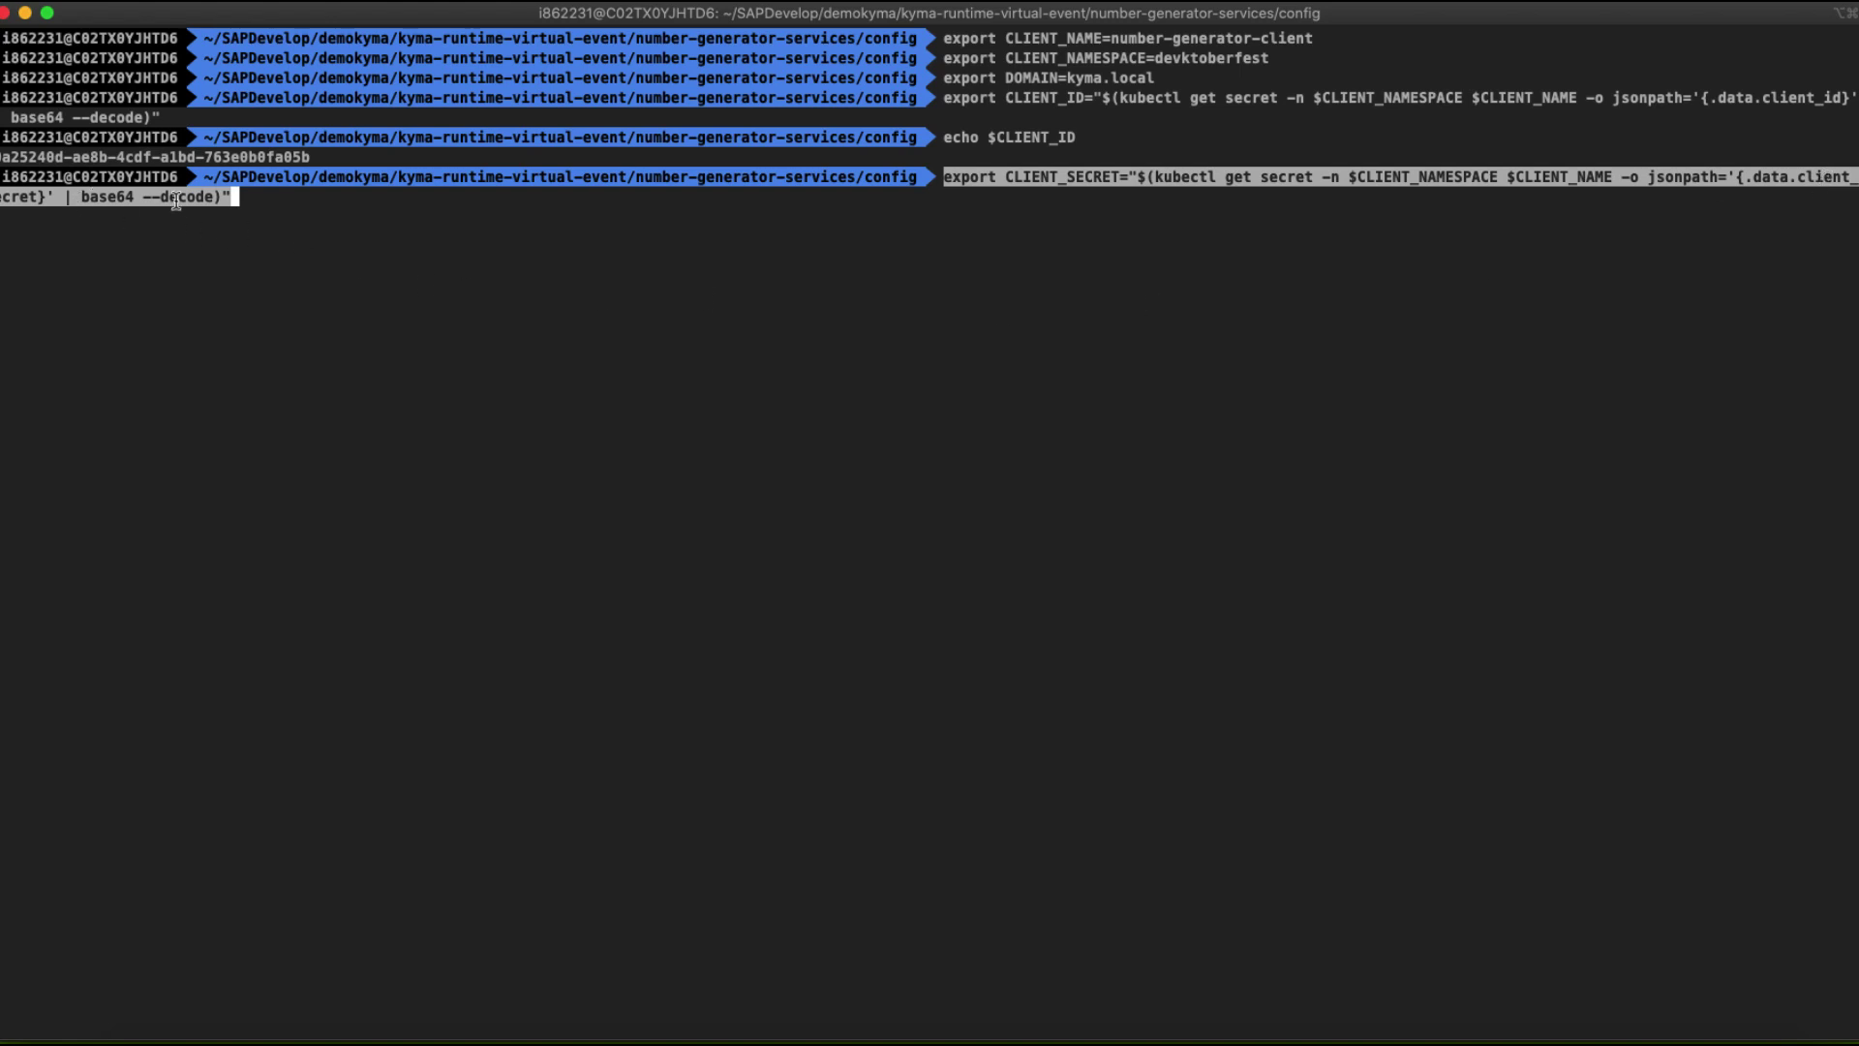
- Store CLIENT_SECRET and paste the ENCODED_CREDENTIALS base64 export command
key("Return")
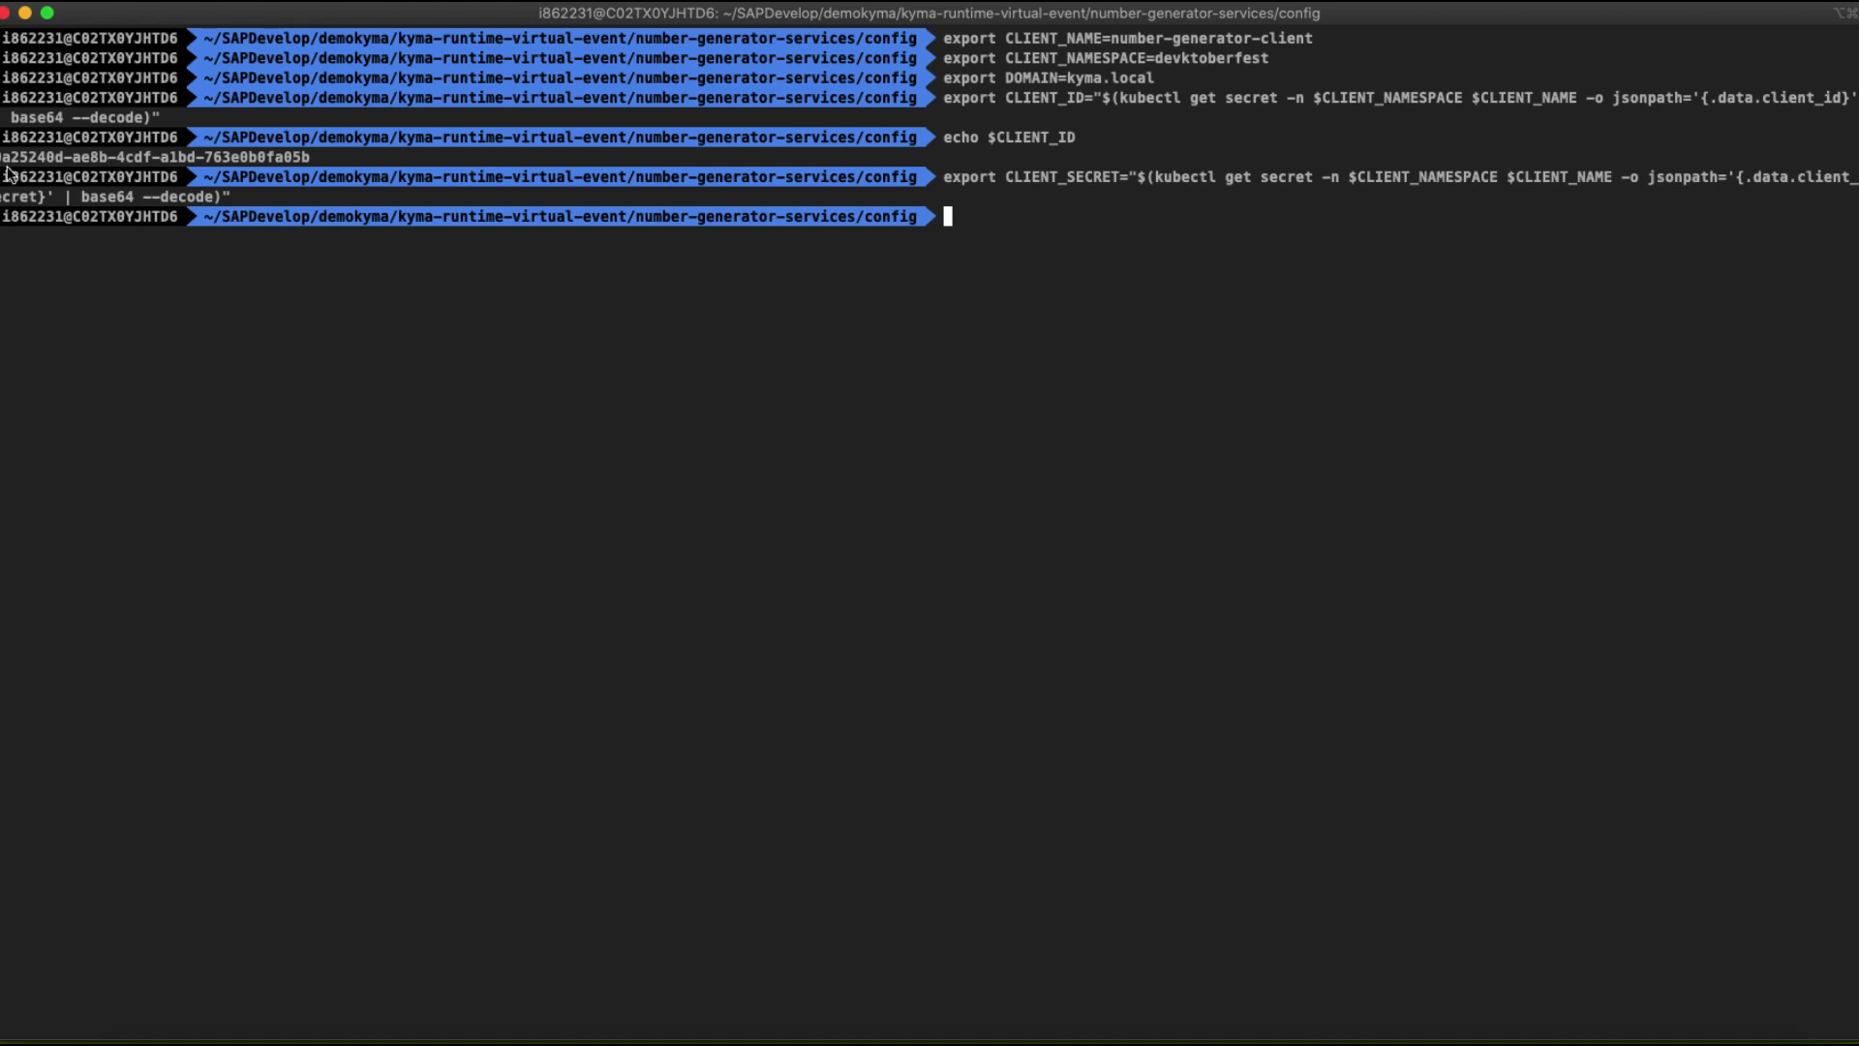
key("super+Tab")
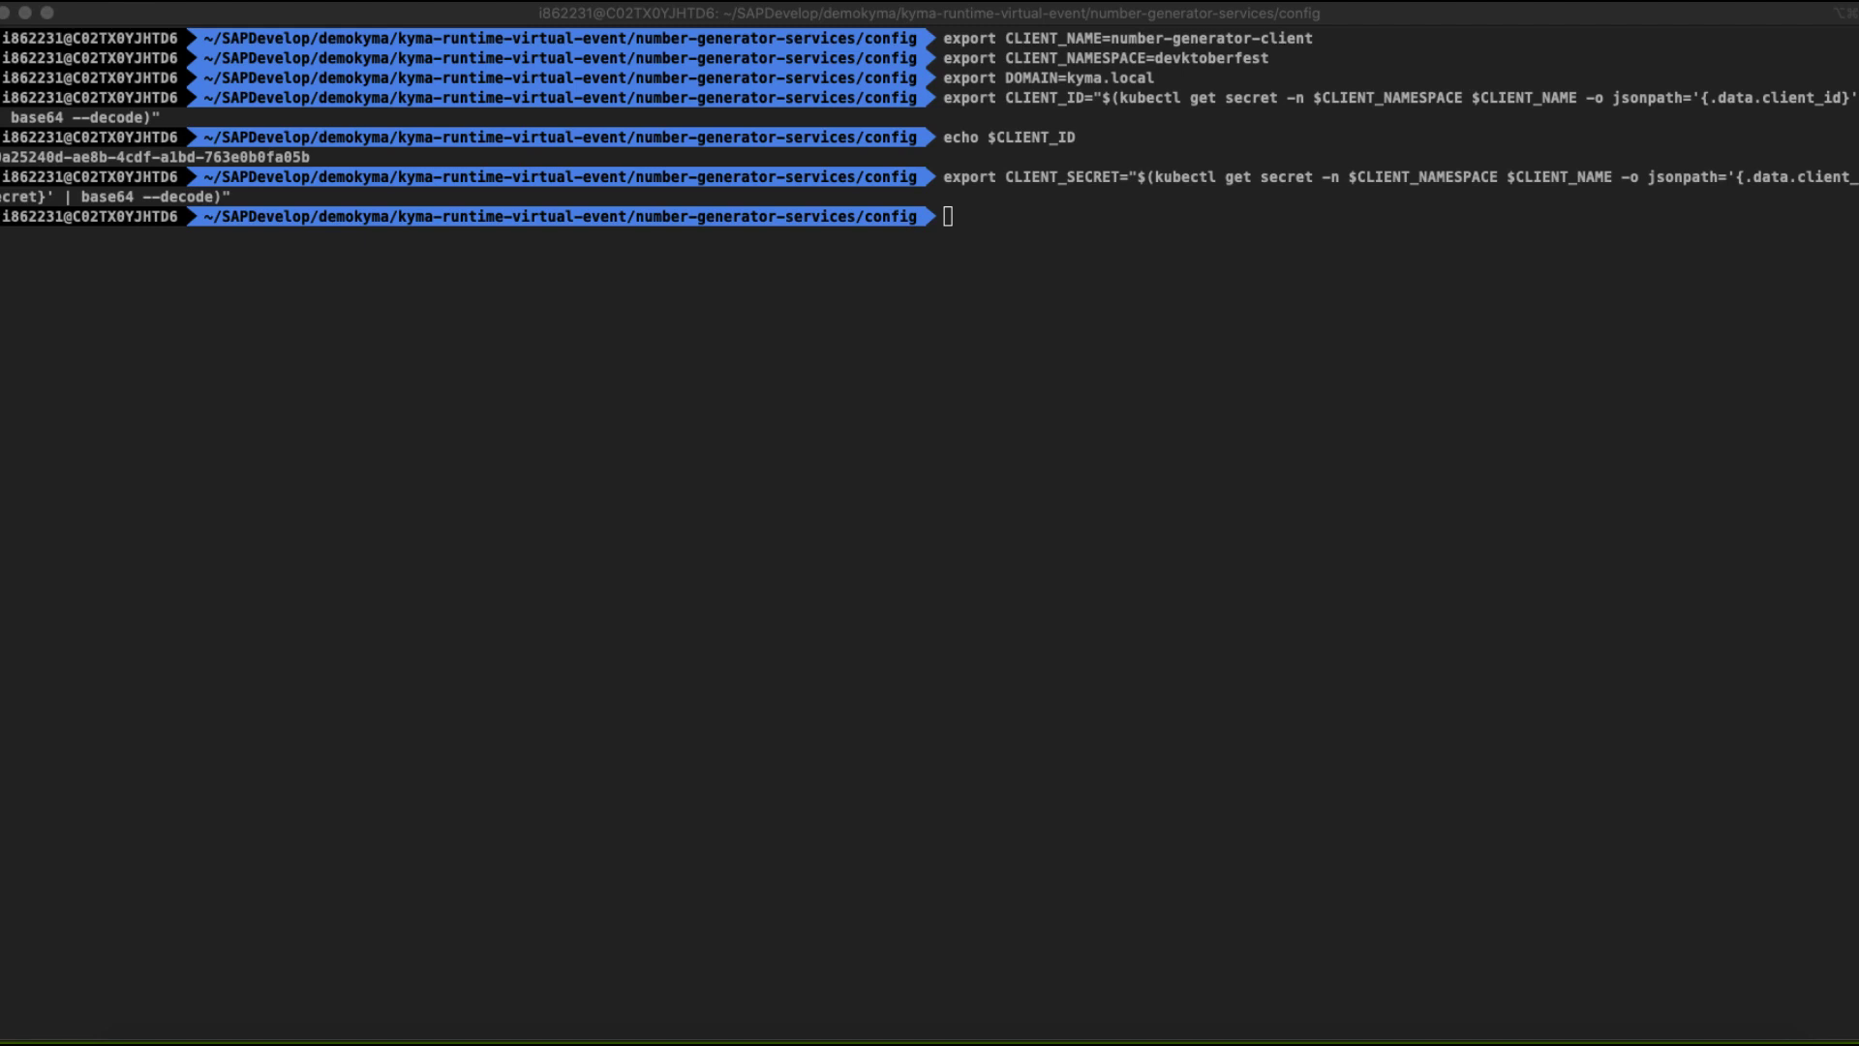
key("super+Tab")
key("super+v")
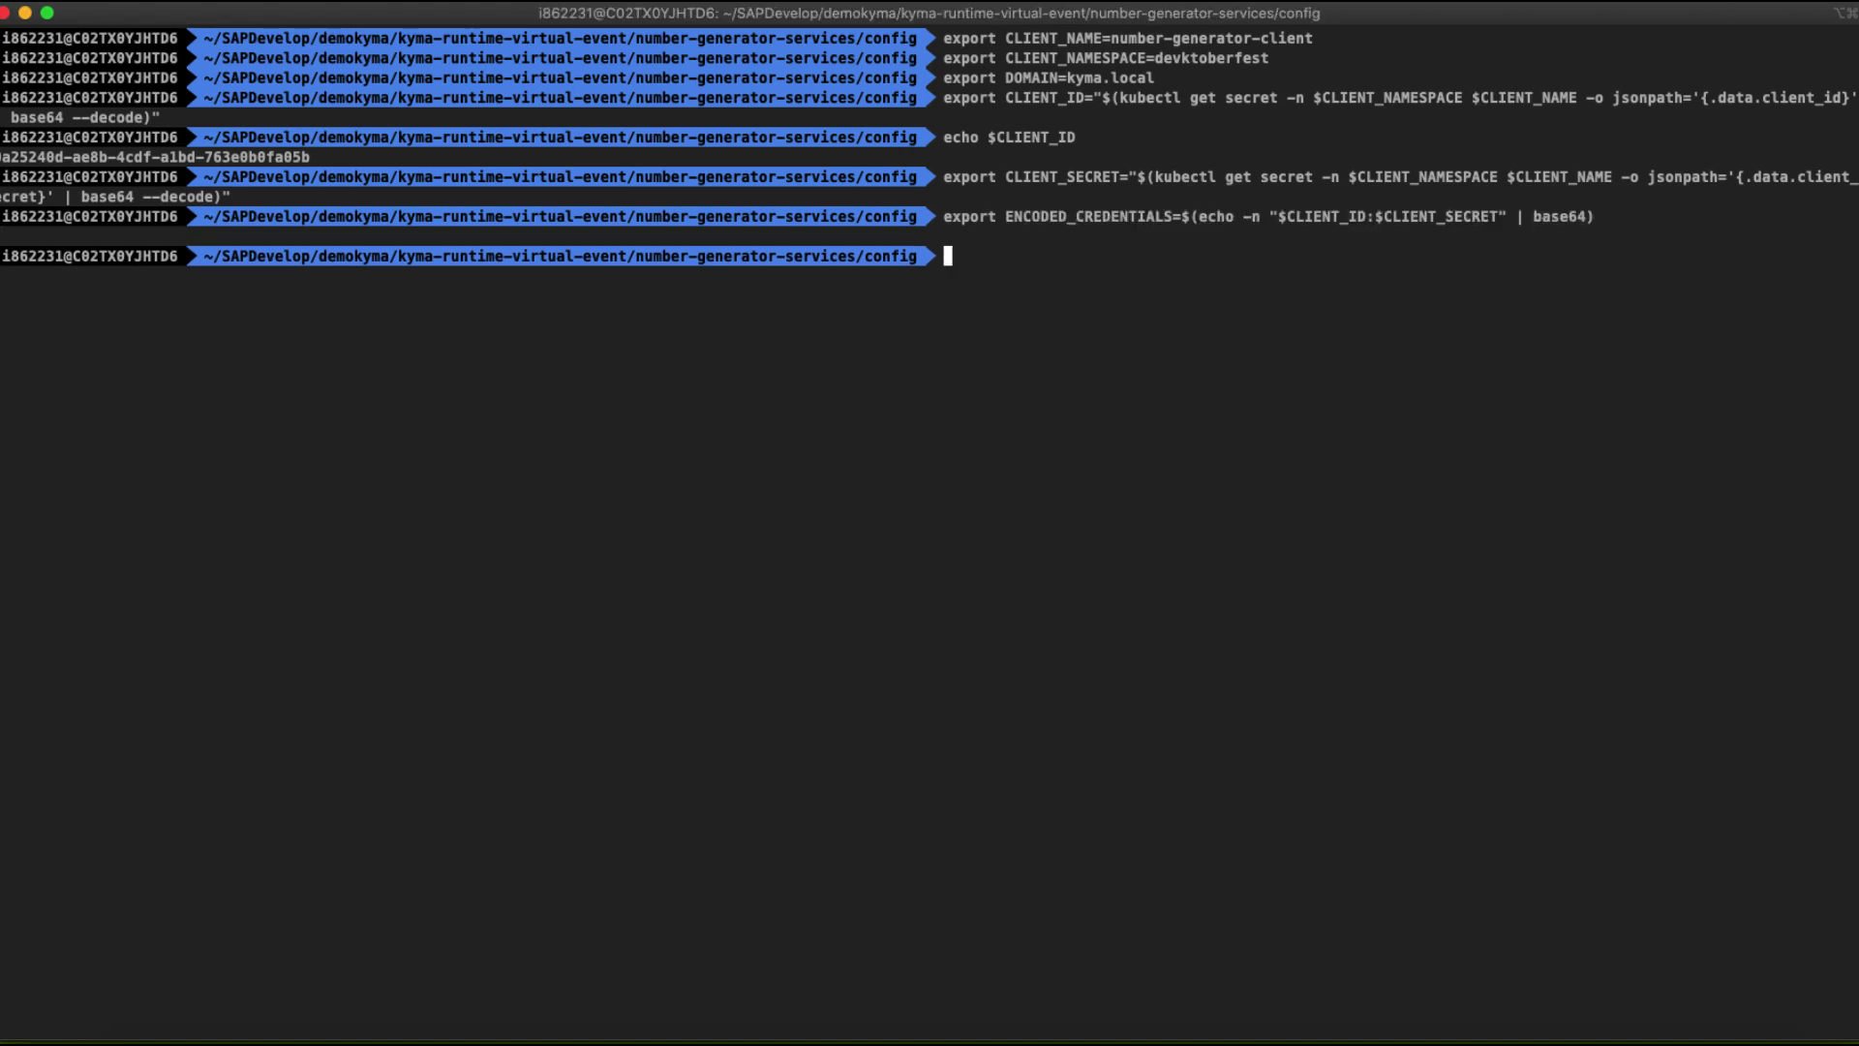
- Echo $ENCODED_CREDENTIALS and copy the printed base64 value
type("echo ")
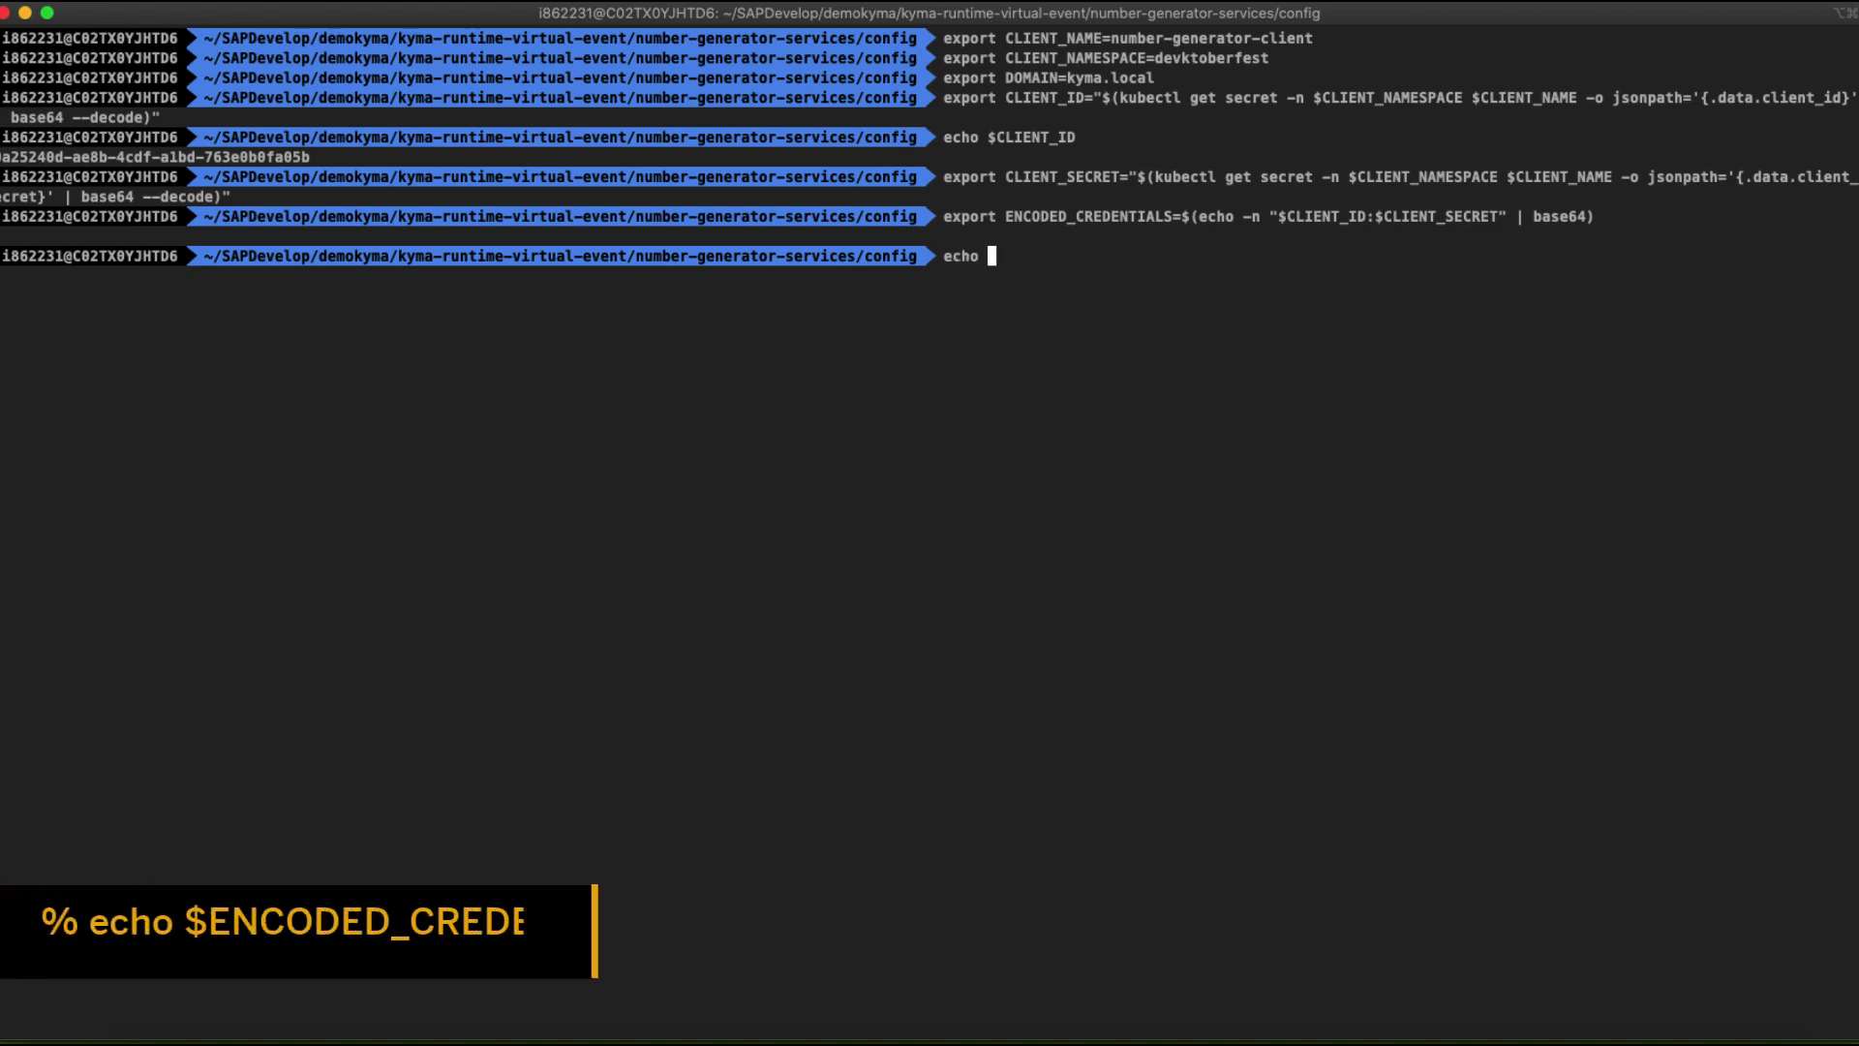
type("$ENCODED")
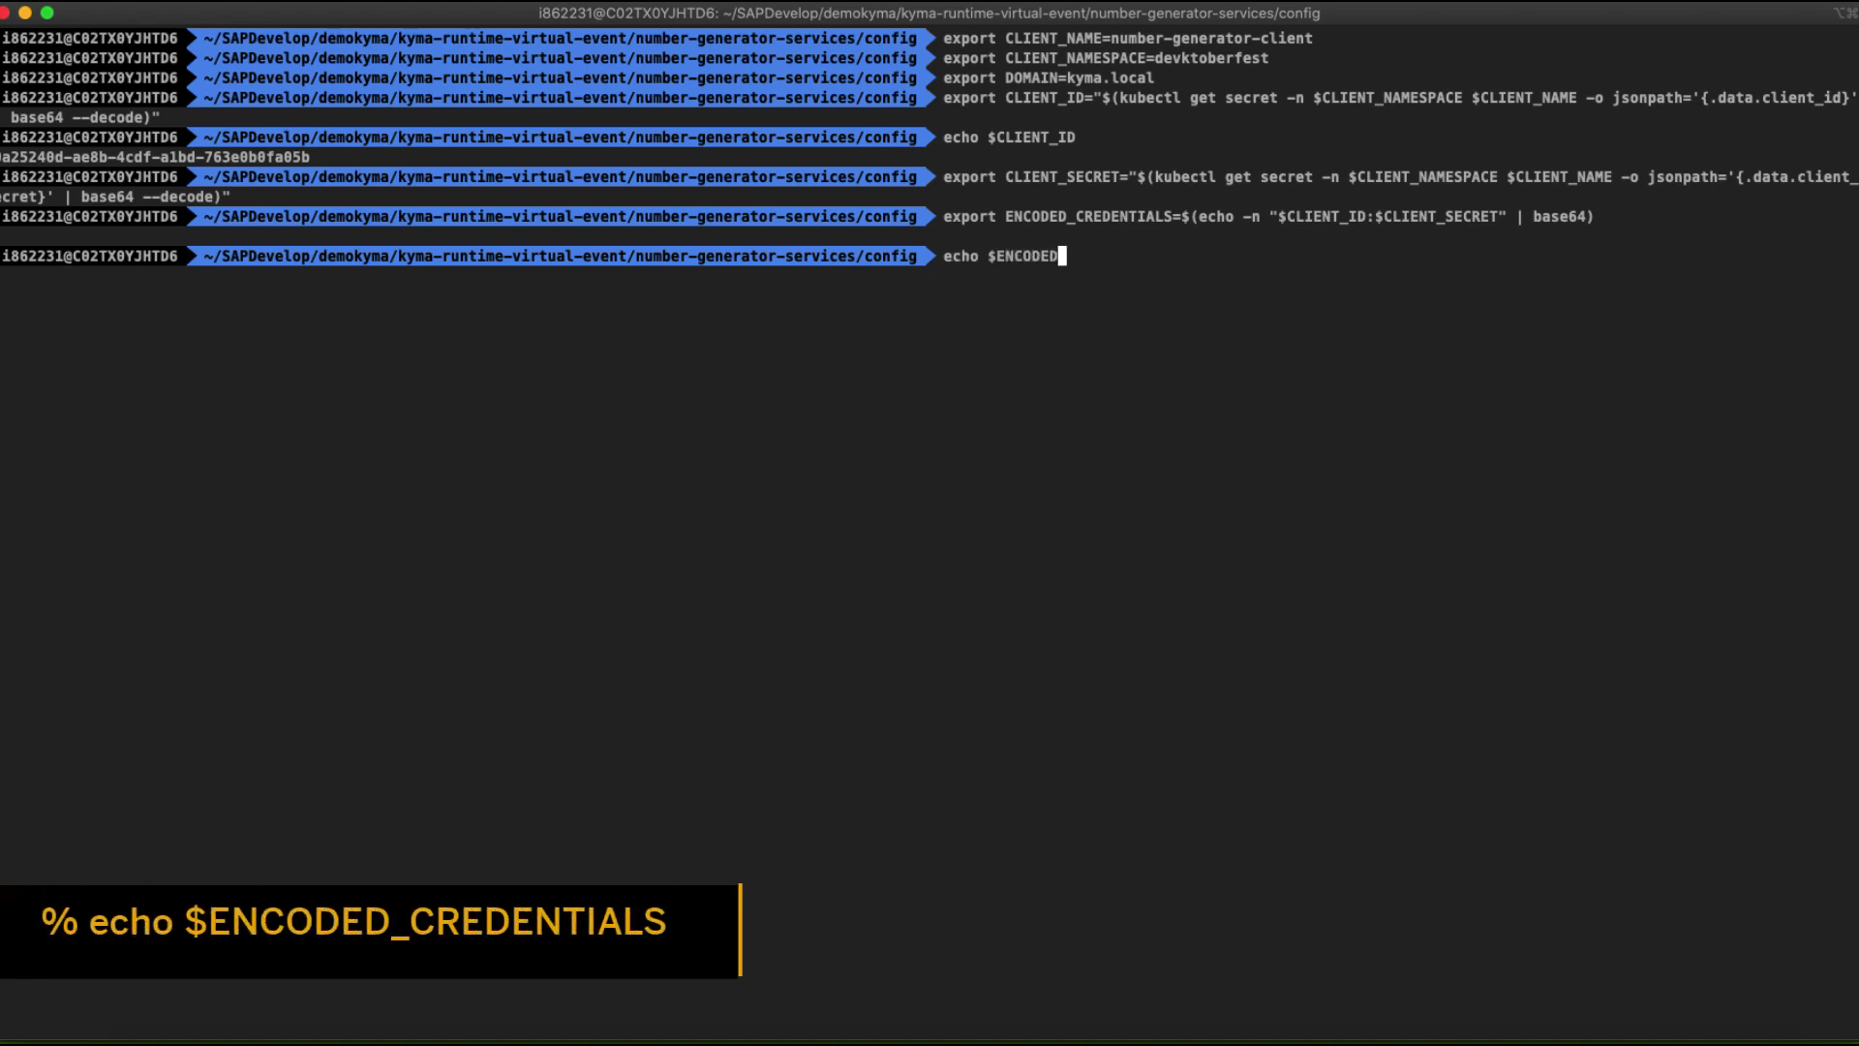
type("_CREDENTIALS")
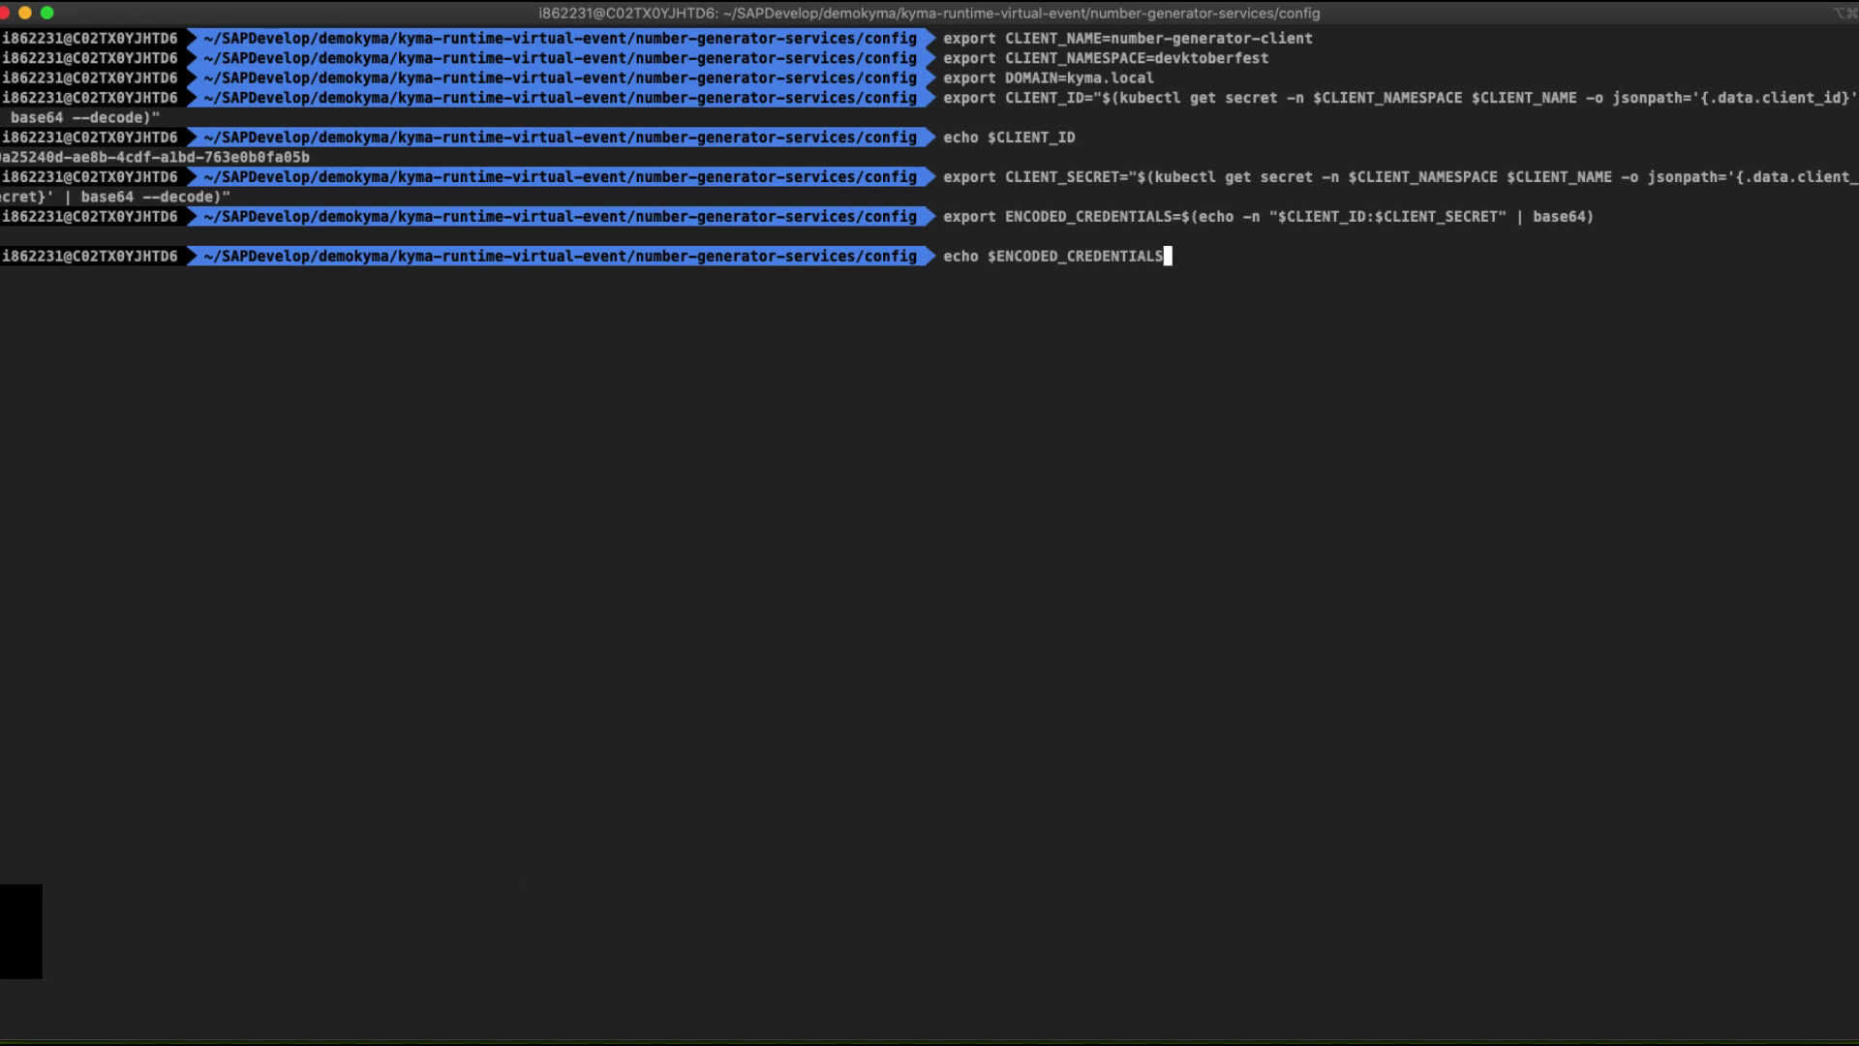
key("Return")
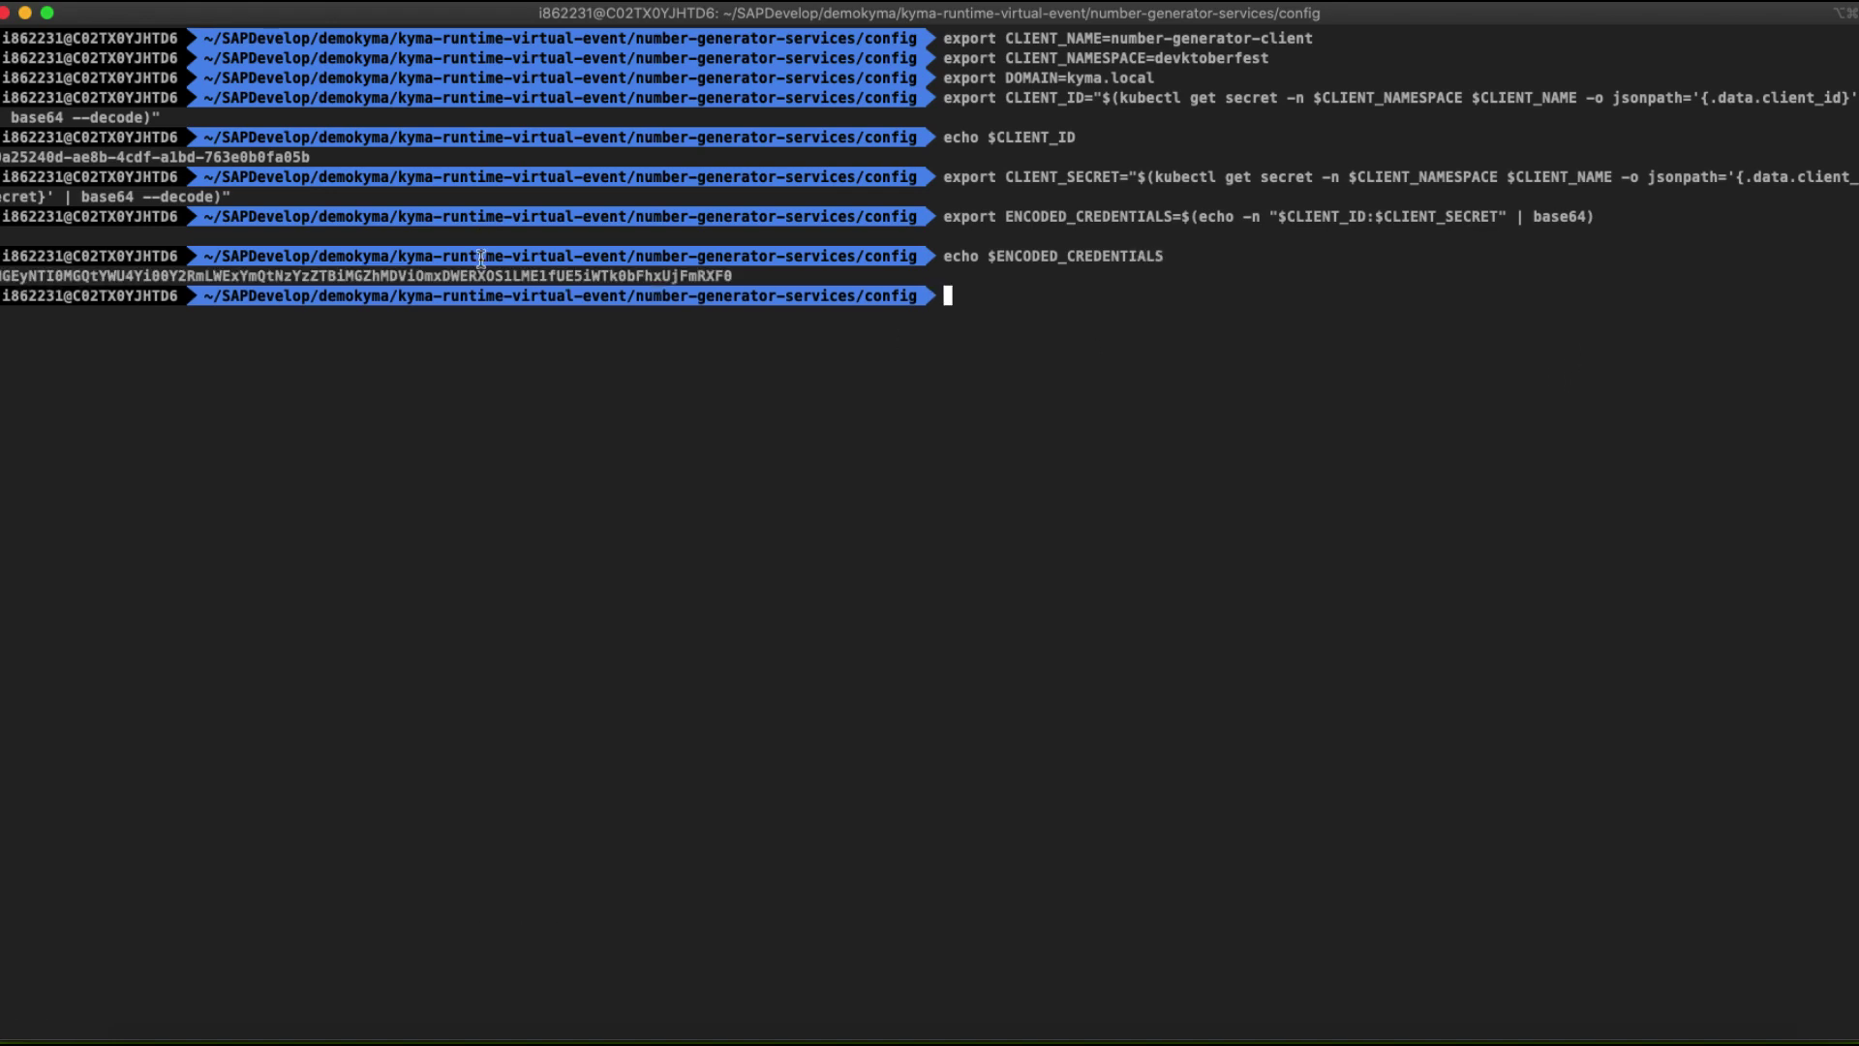
double_click(471, 275)
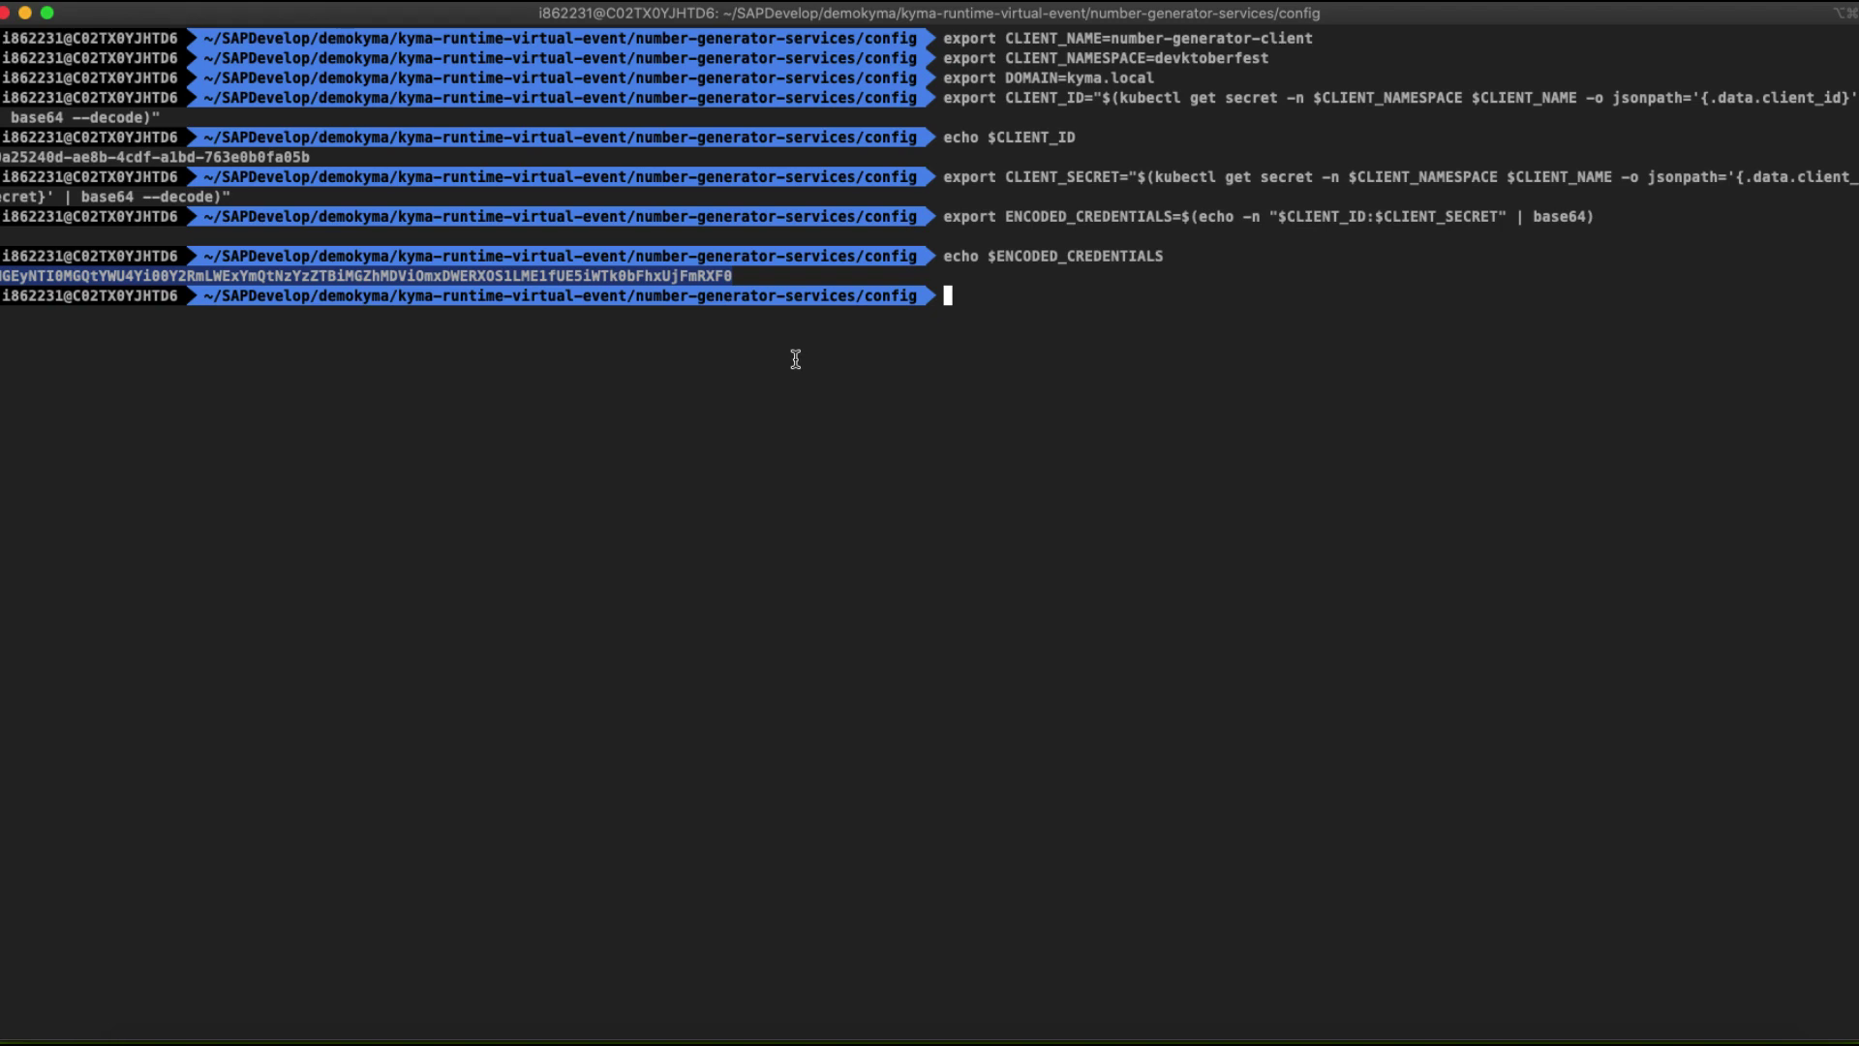
key("super+c")
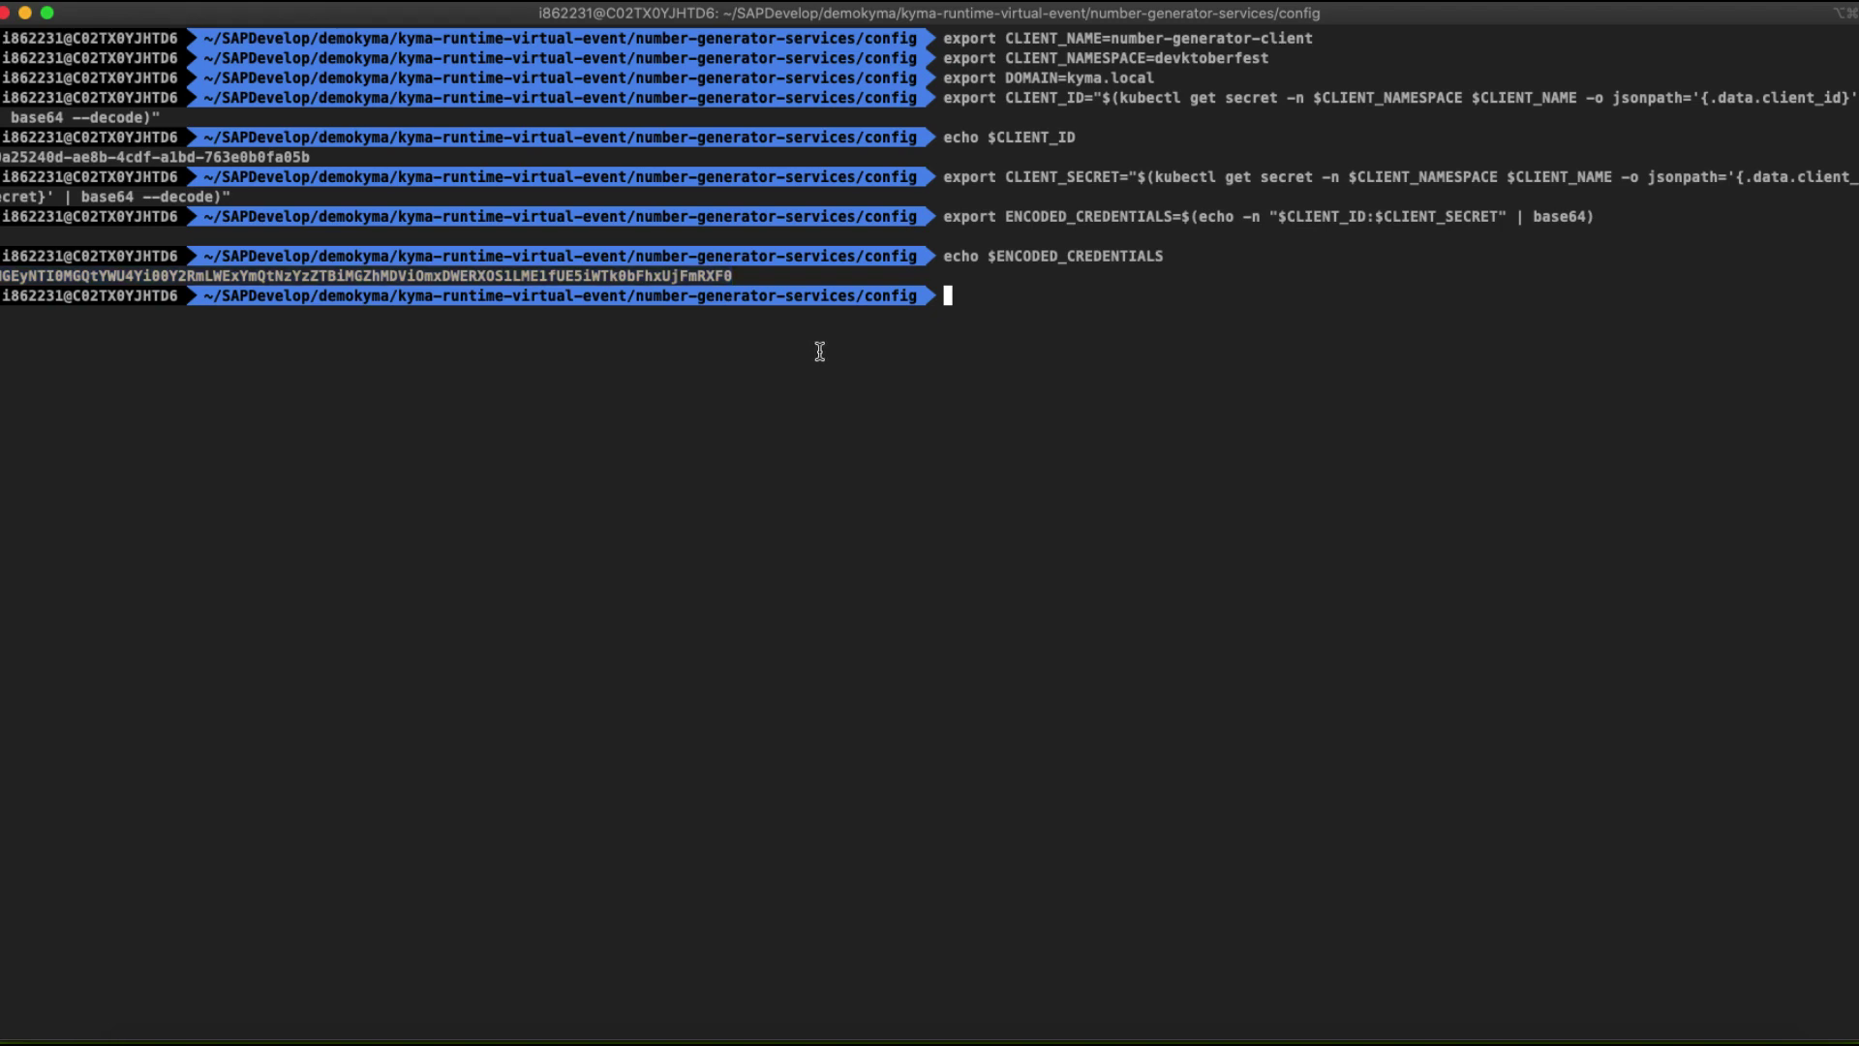
- Paste the TOKEN export that POSTs client_credentials to the oauth2 token endpoint
key("super+Tab")
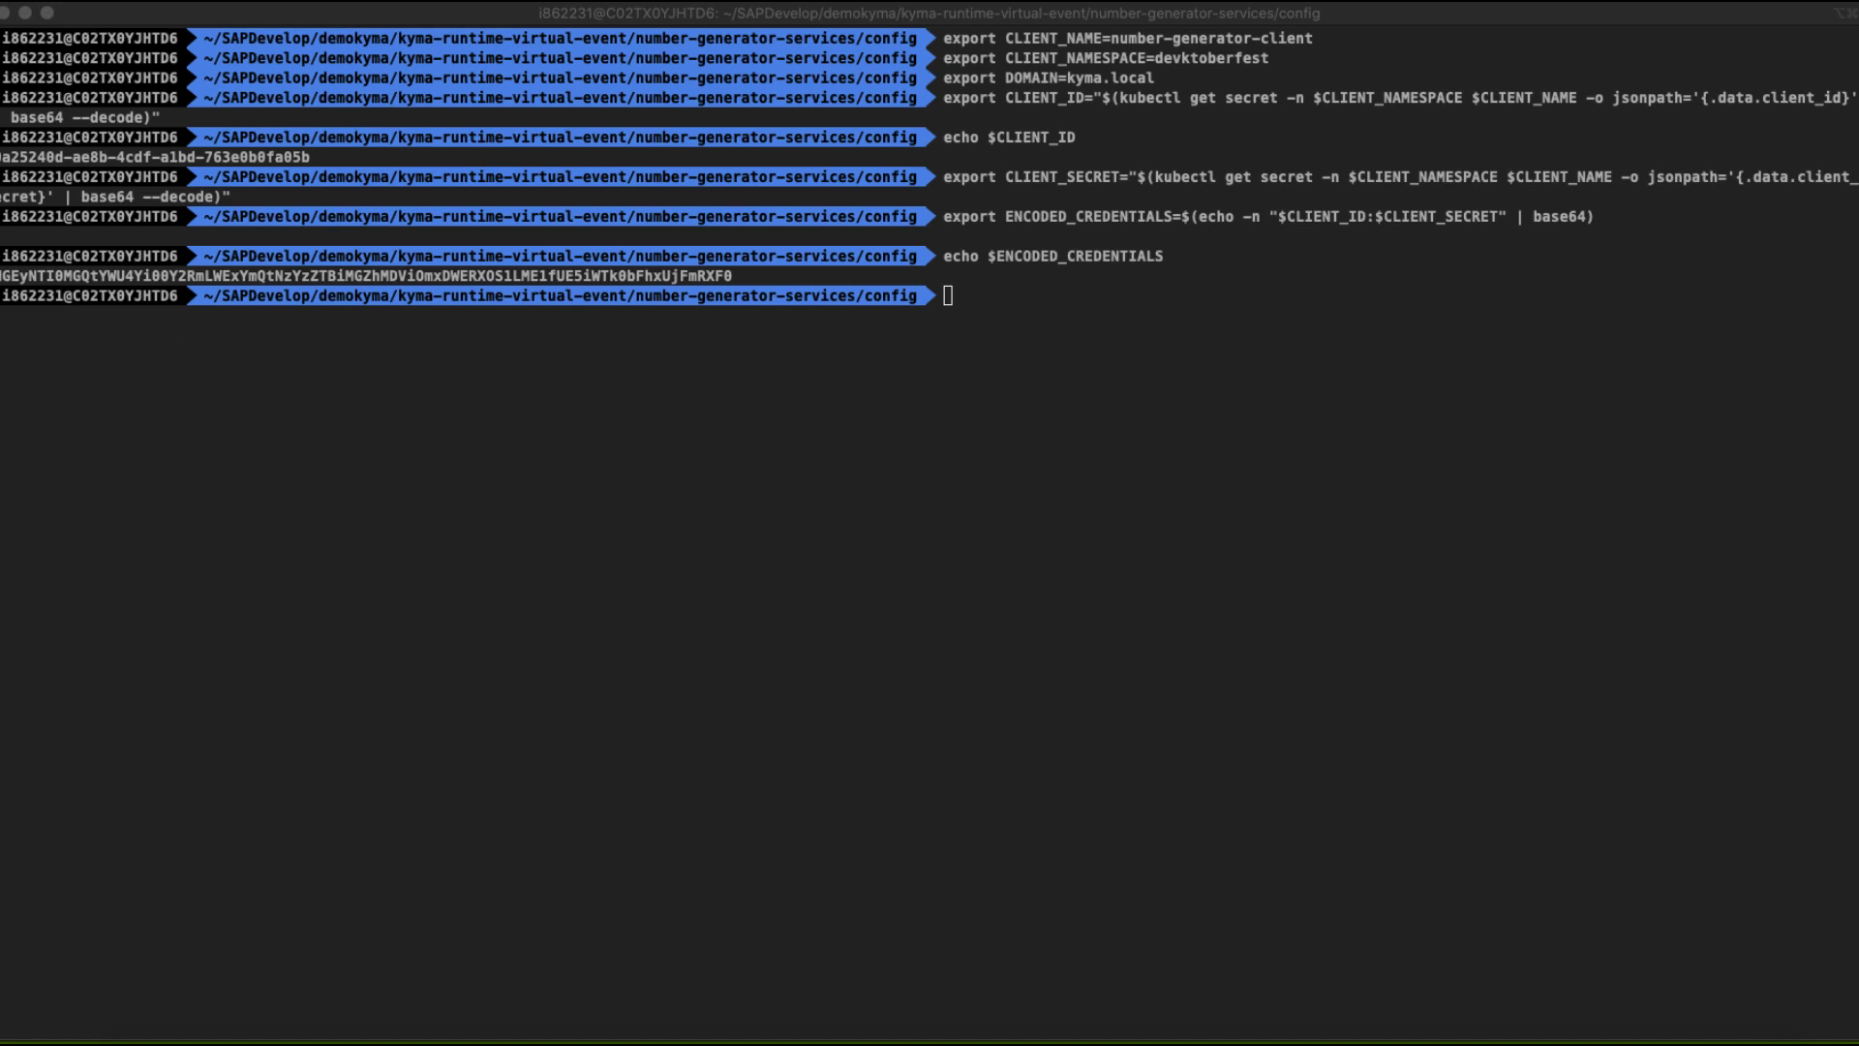
left_click(482, 509)
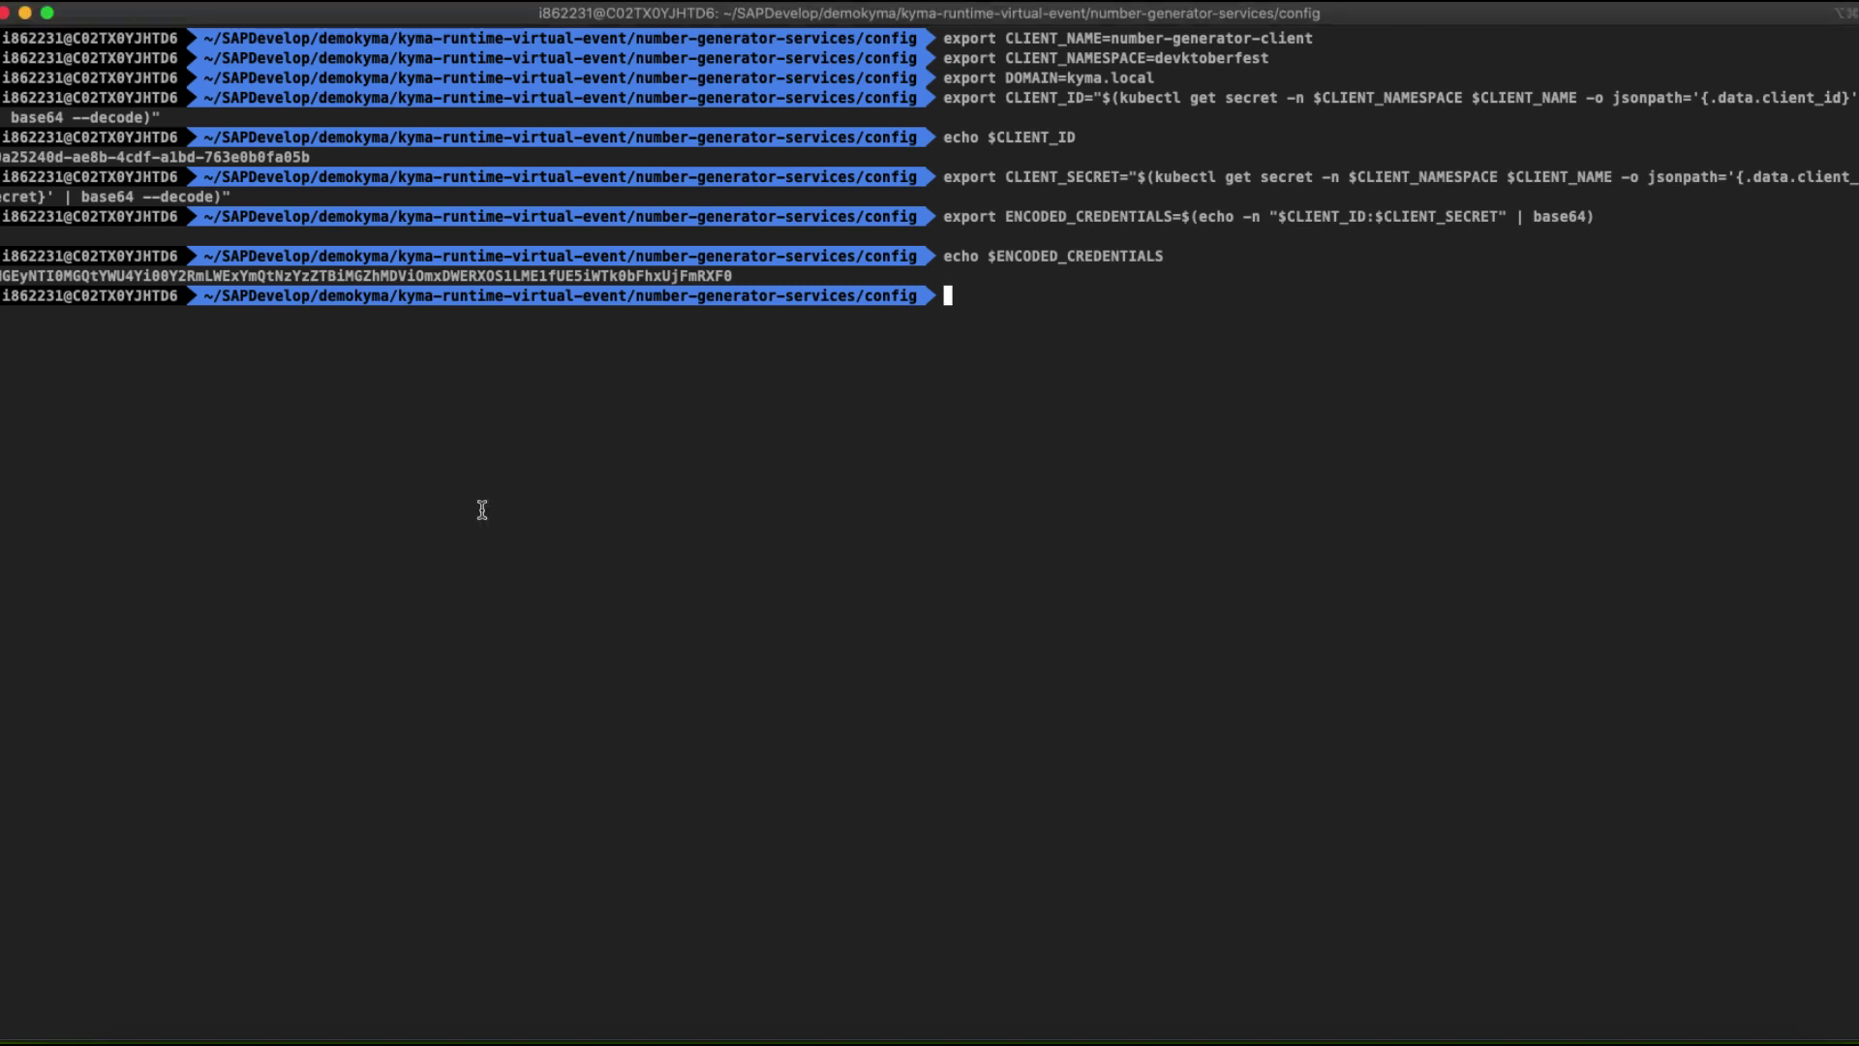
key("super+v")
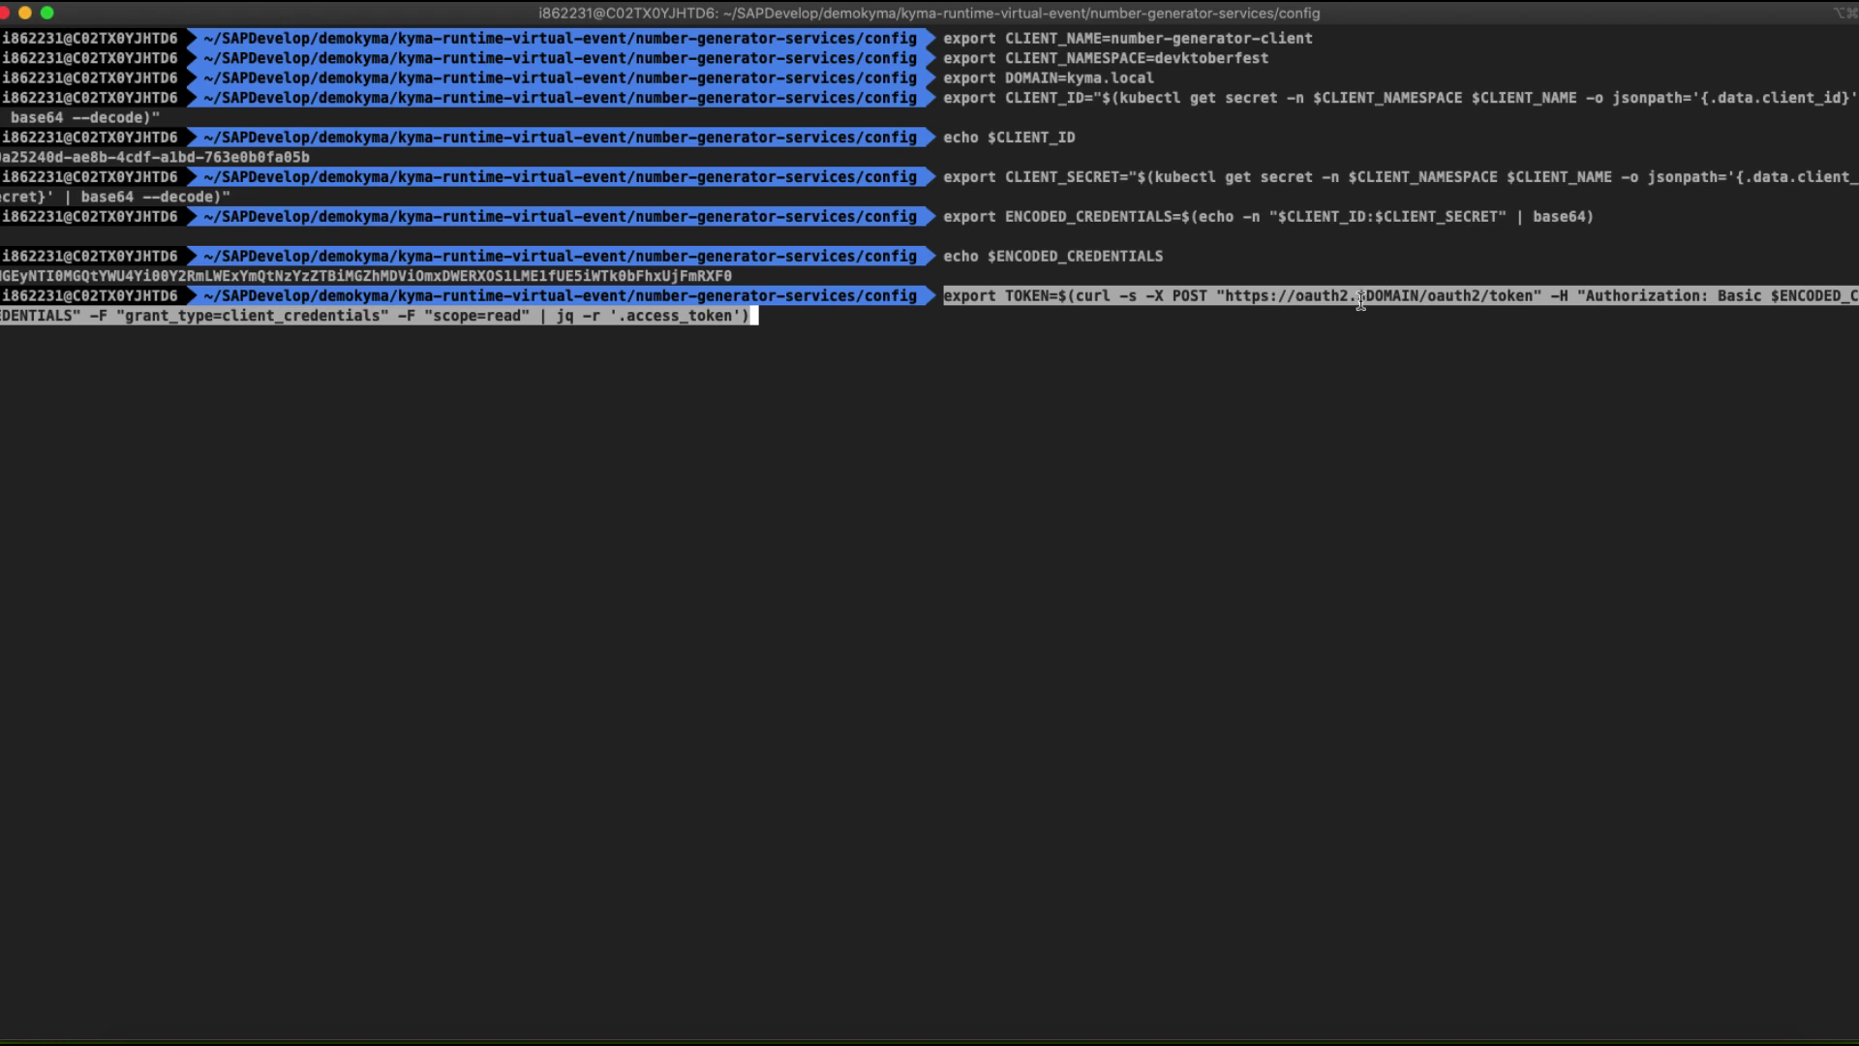
- Fetch the OAuth access token into TOKEN and print it with echo $TOKEN
key("Return")
type("echo $TOKEN")
key("Return")
left_click_drag(2, 354, 761, 357)
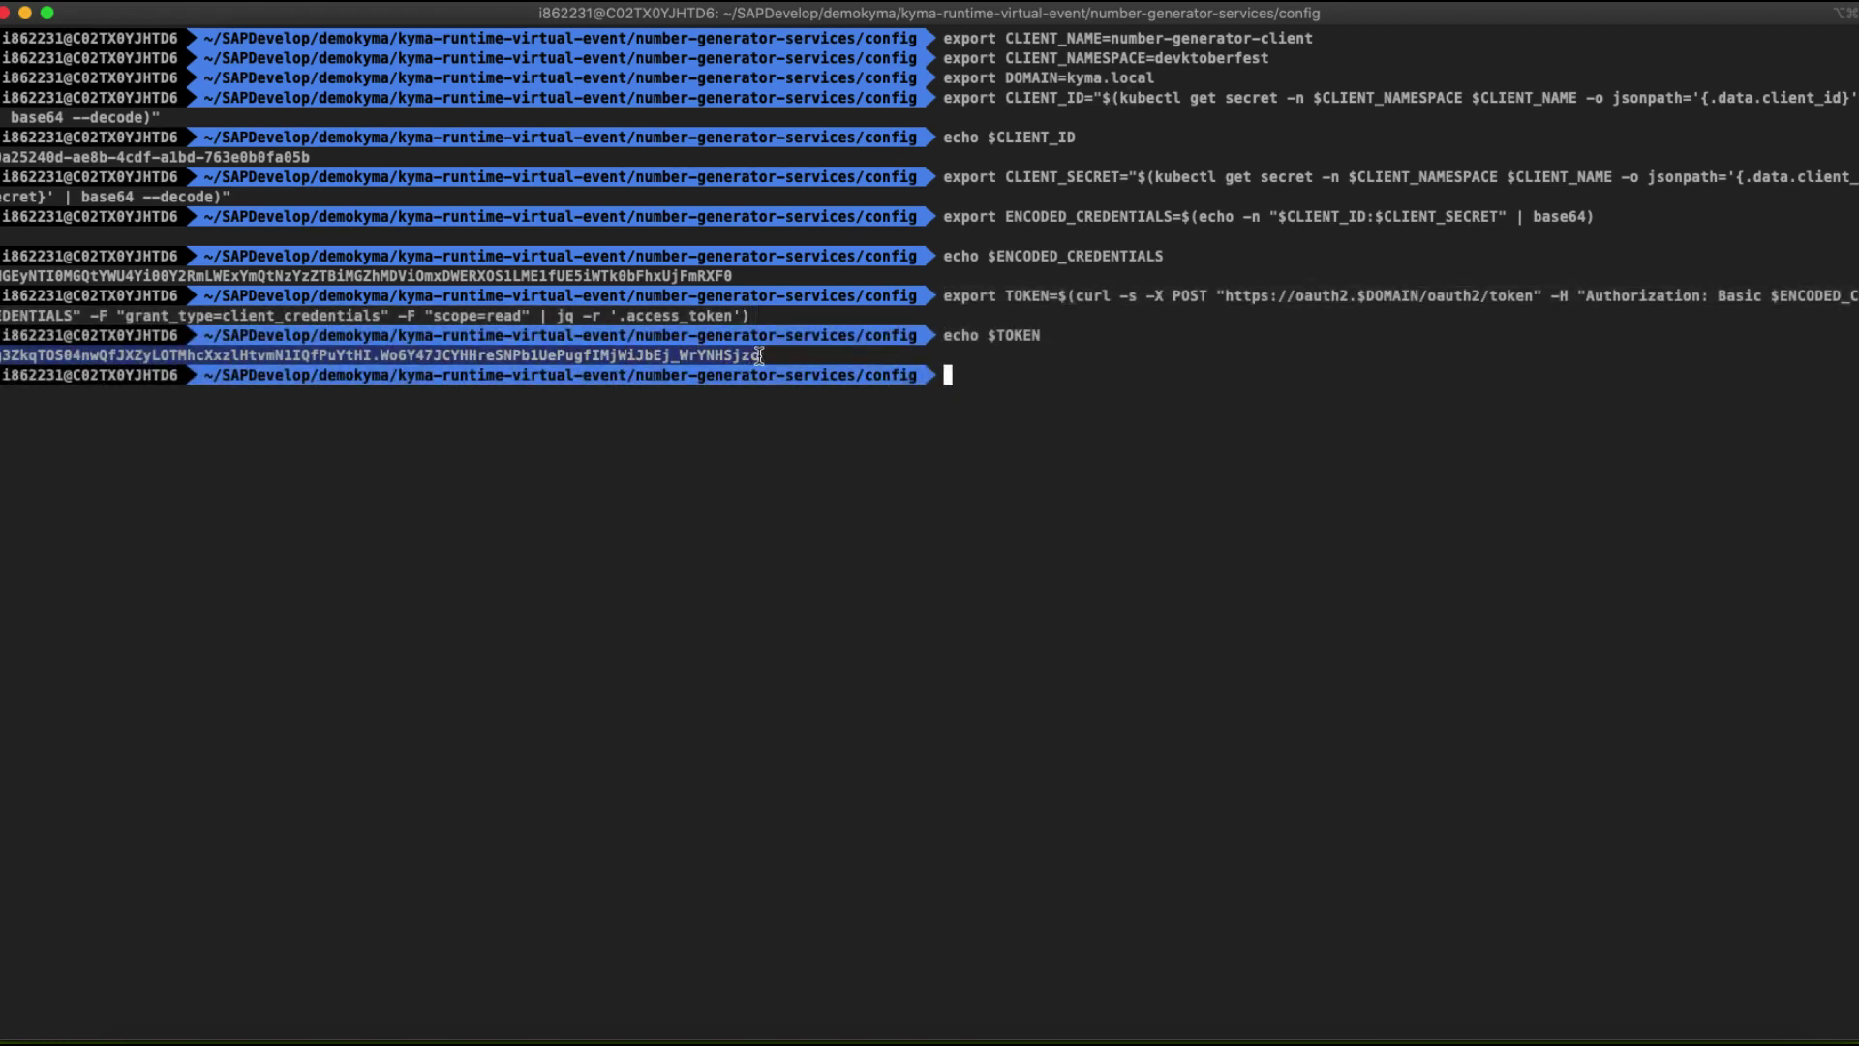
left_click(742, 418)
- Call number-generator-service with the bearer token, getting HTTP/2 200 and 61
key("super+Tab")
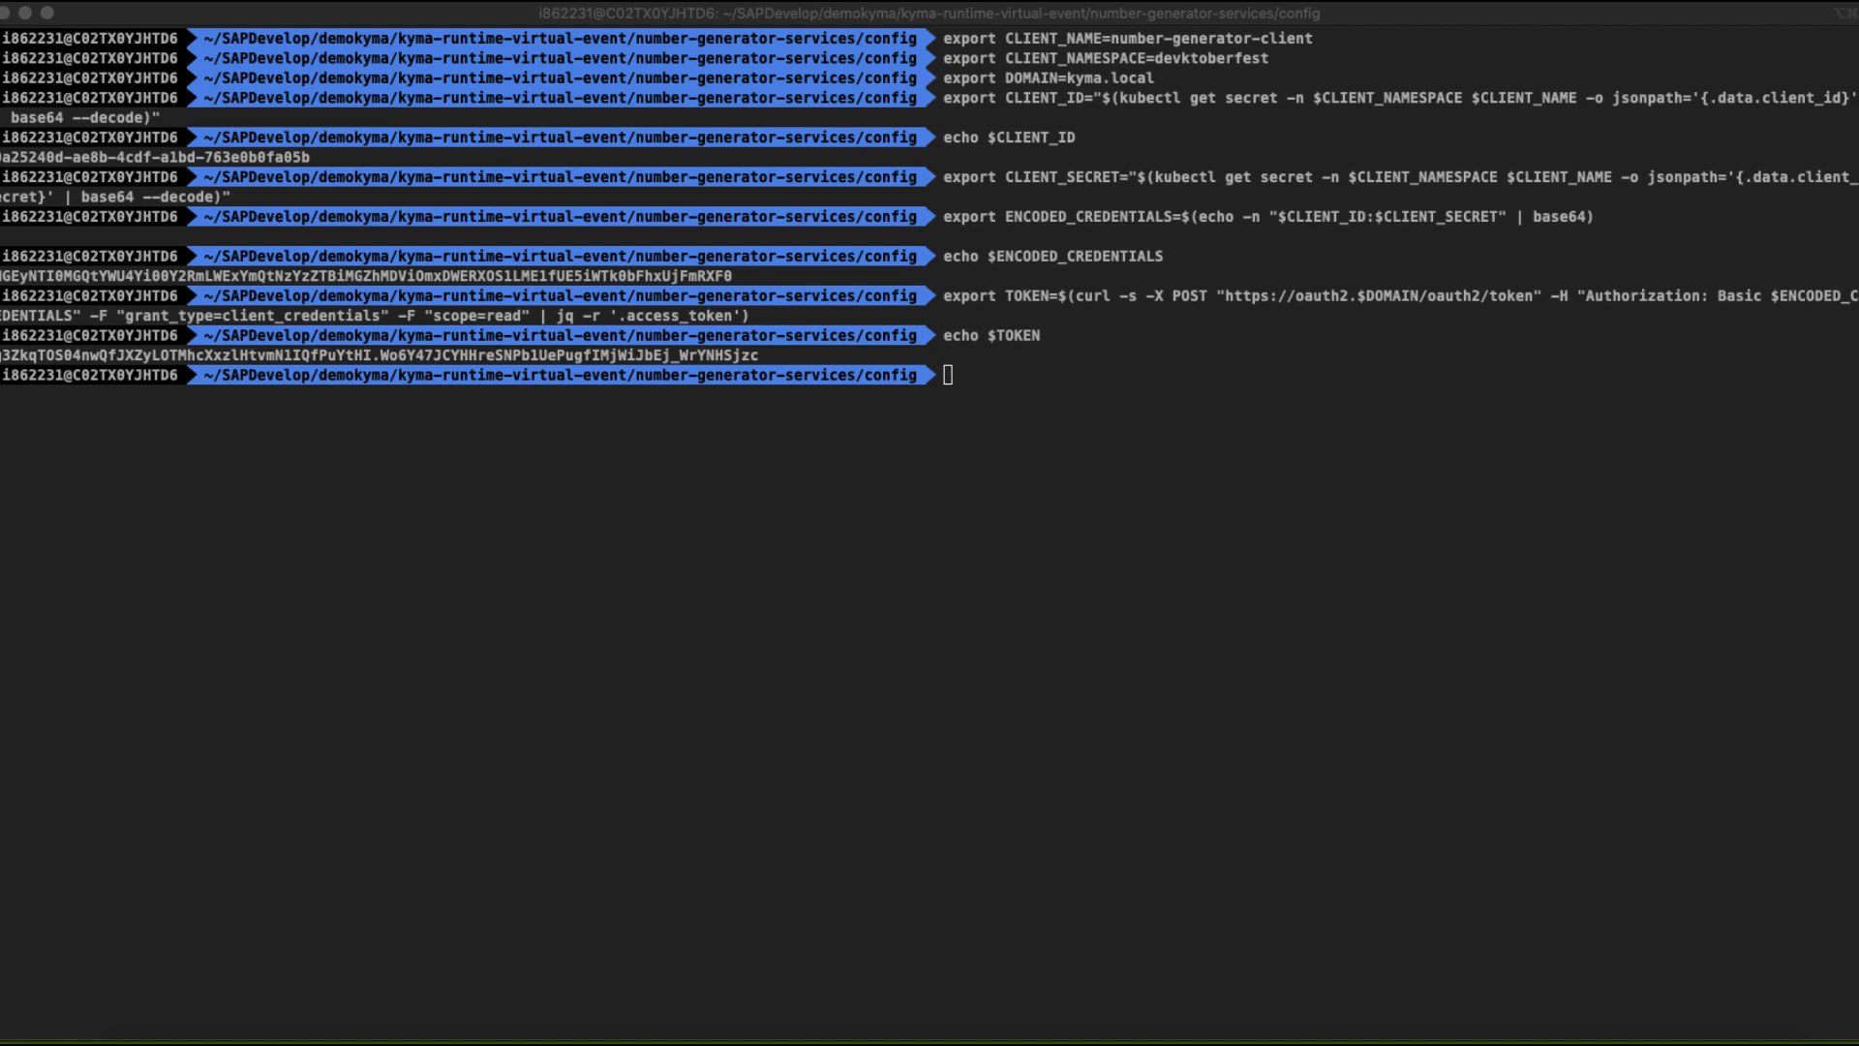
key("super+Tab")
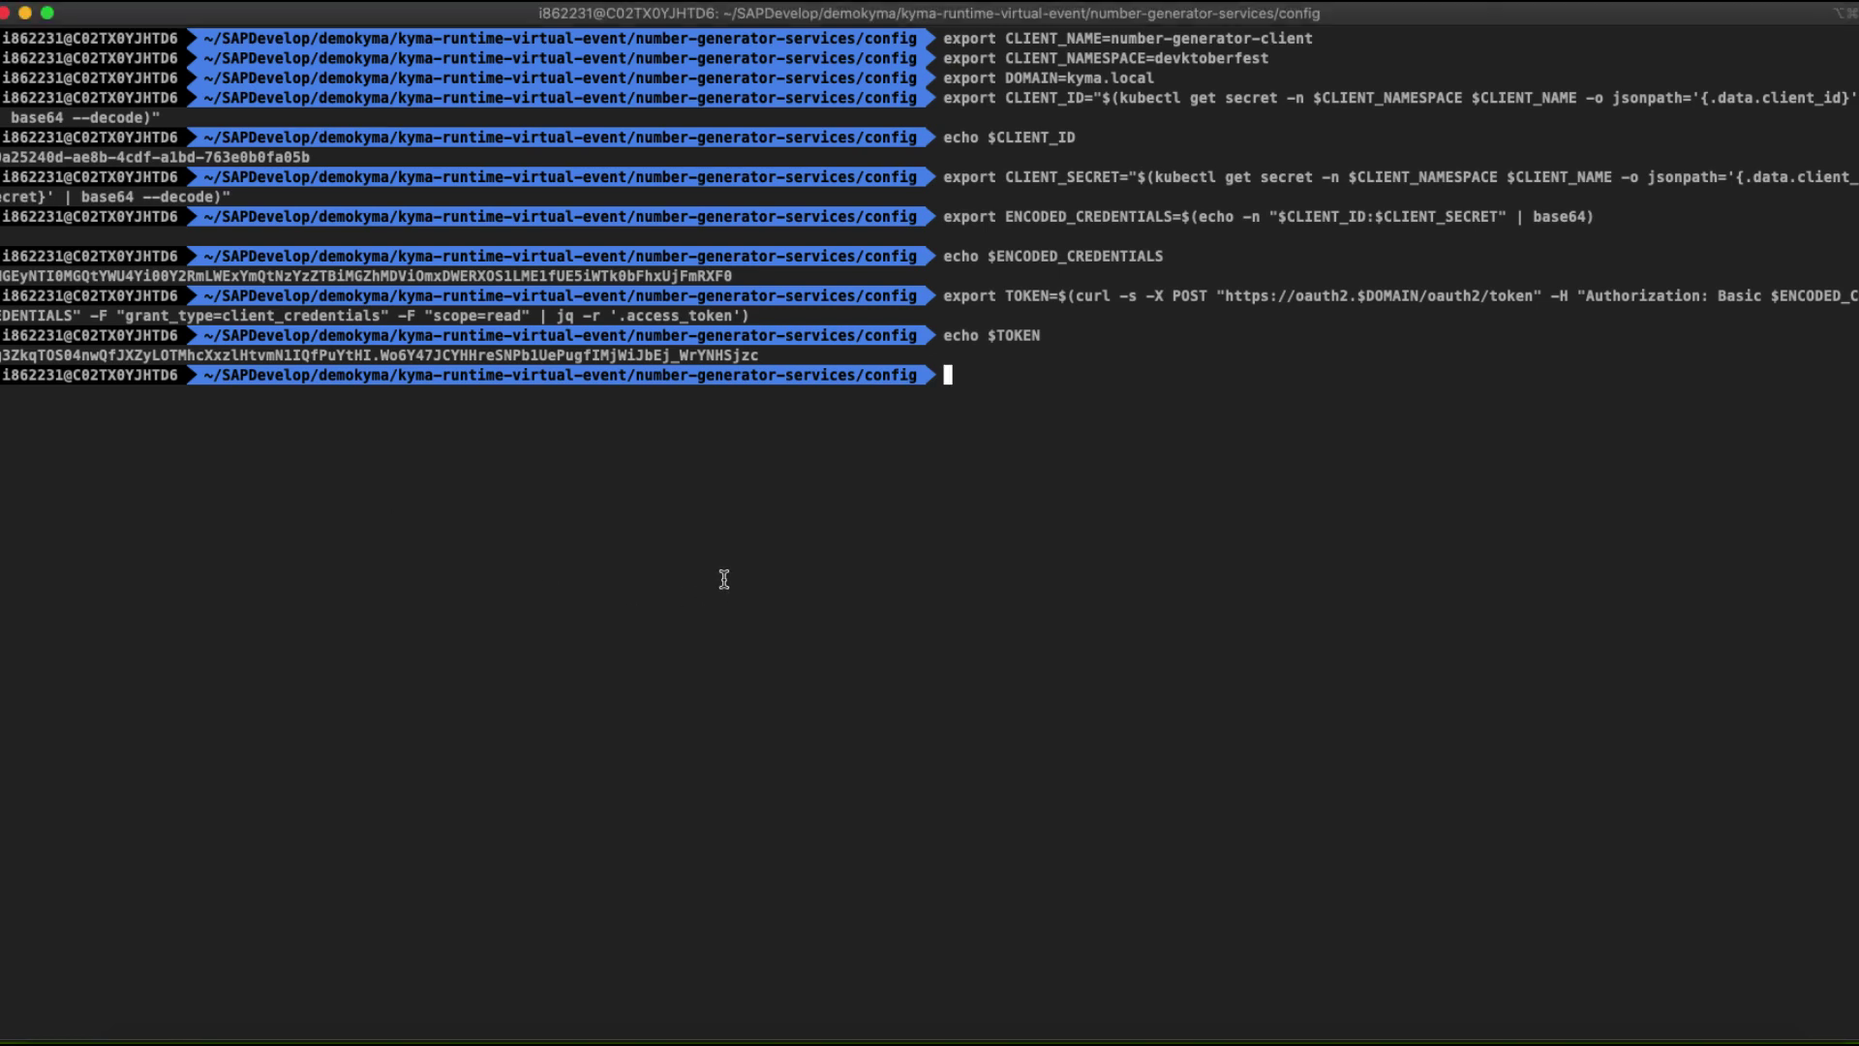
key("super+v")
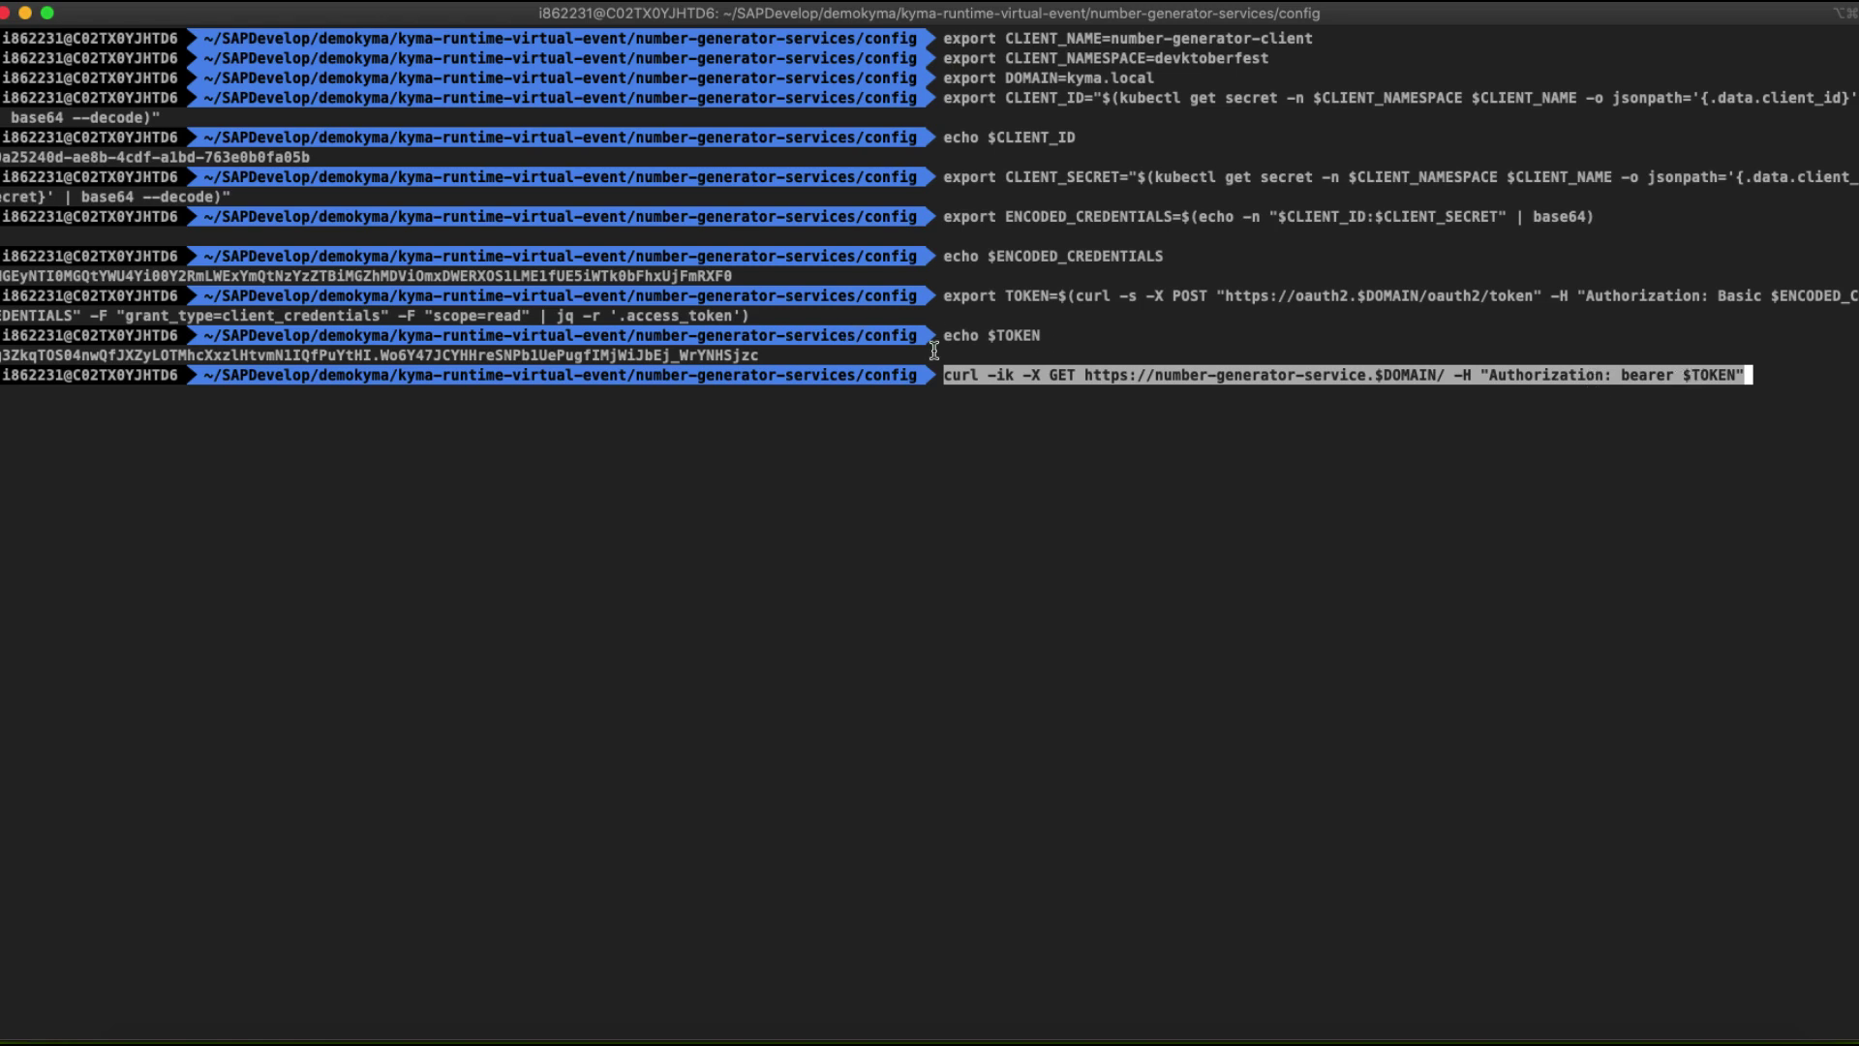
key("Return")
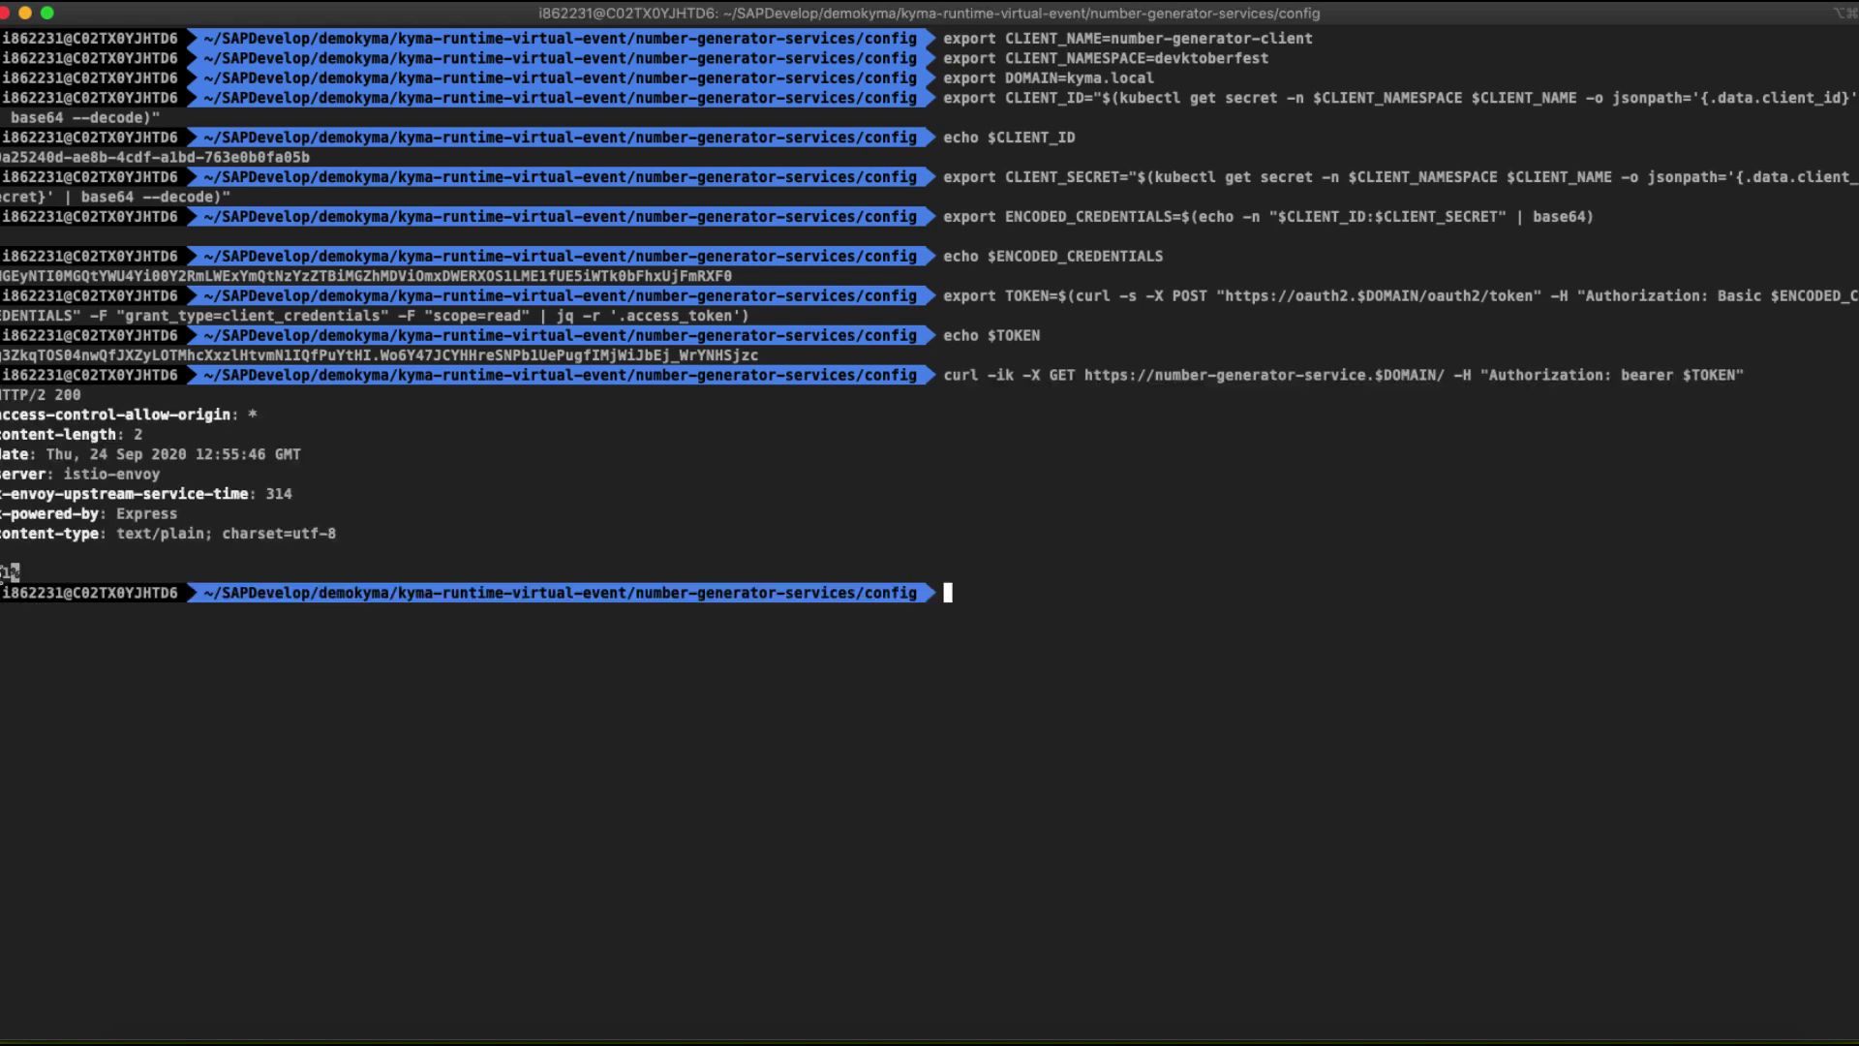
double_click(13, 572)
- Paste the bearer-token curl command for numbers-generator-service
key("super+Tab")
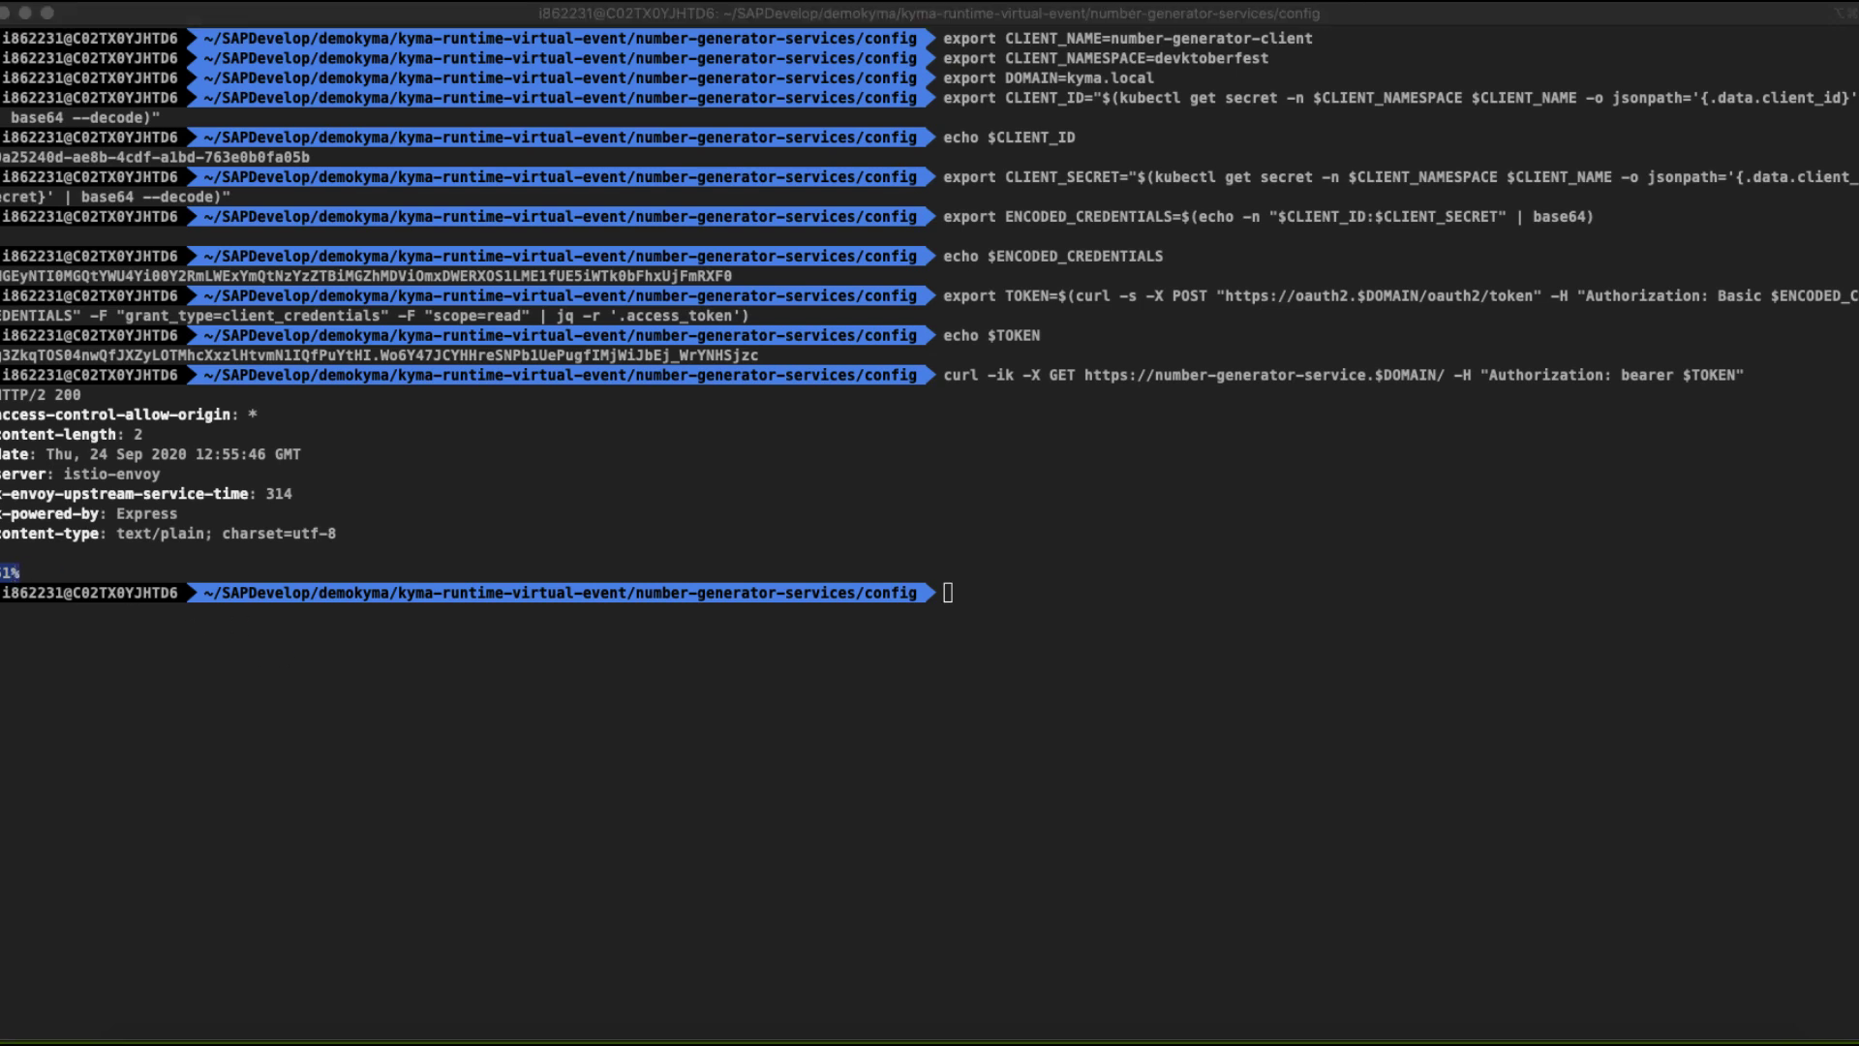
key("super+Tab")
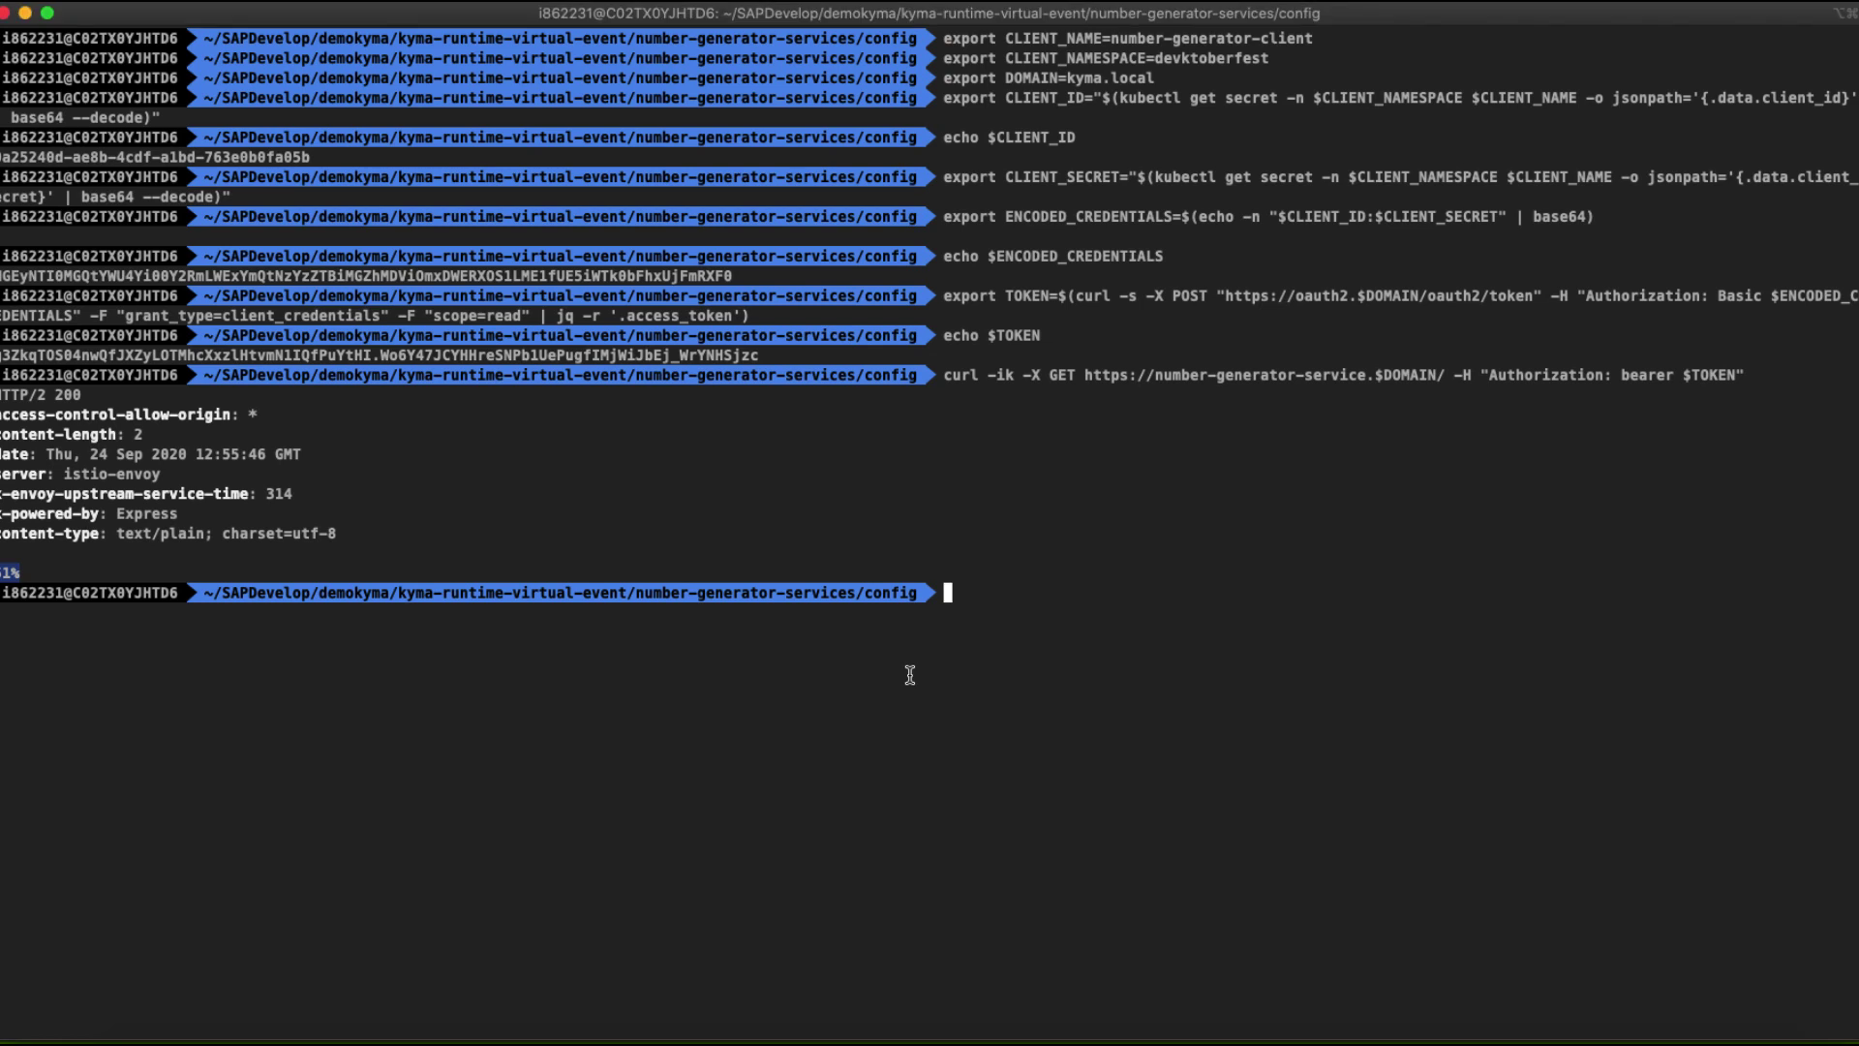
key("super+v")
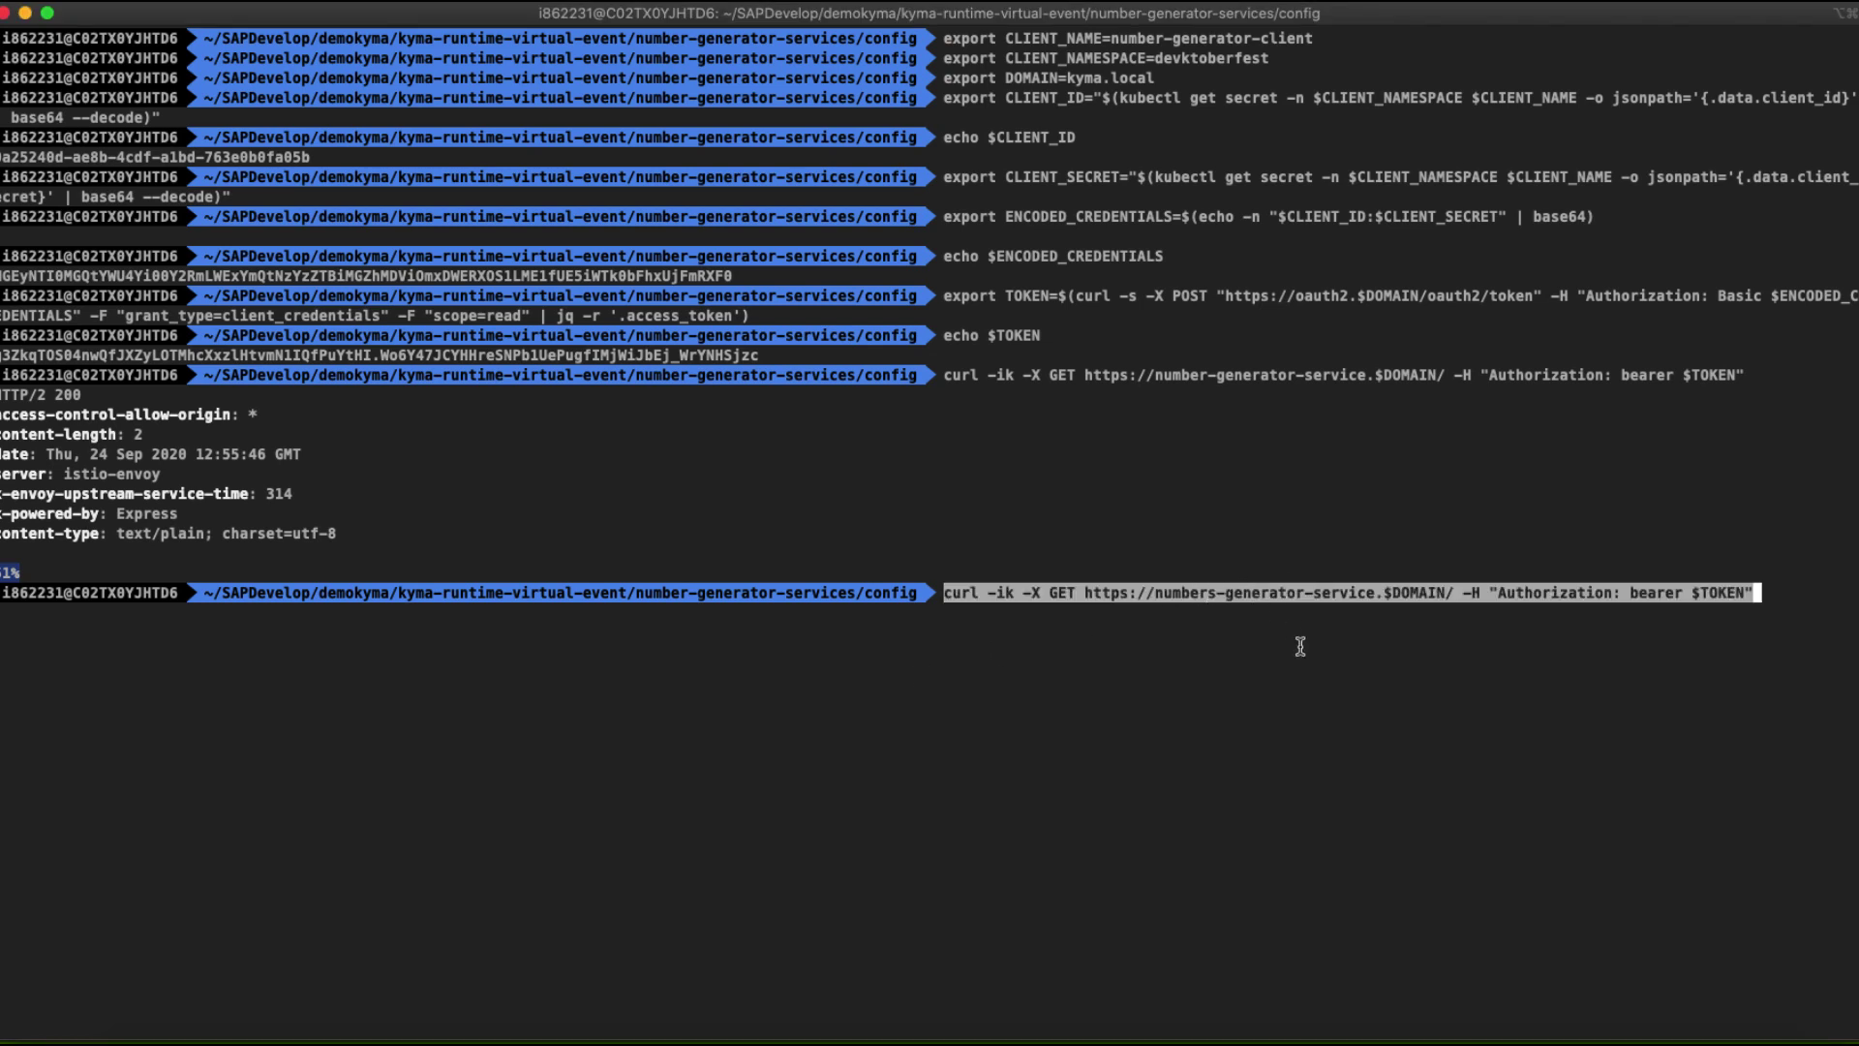
- Run the numbers-generator-service curl with the bearer token
key("Return")
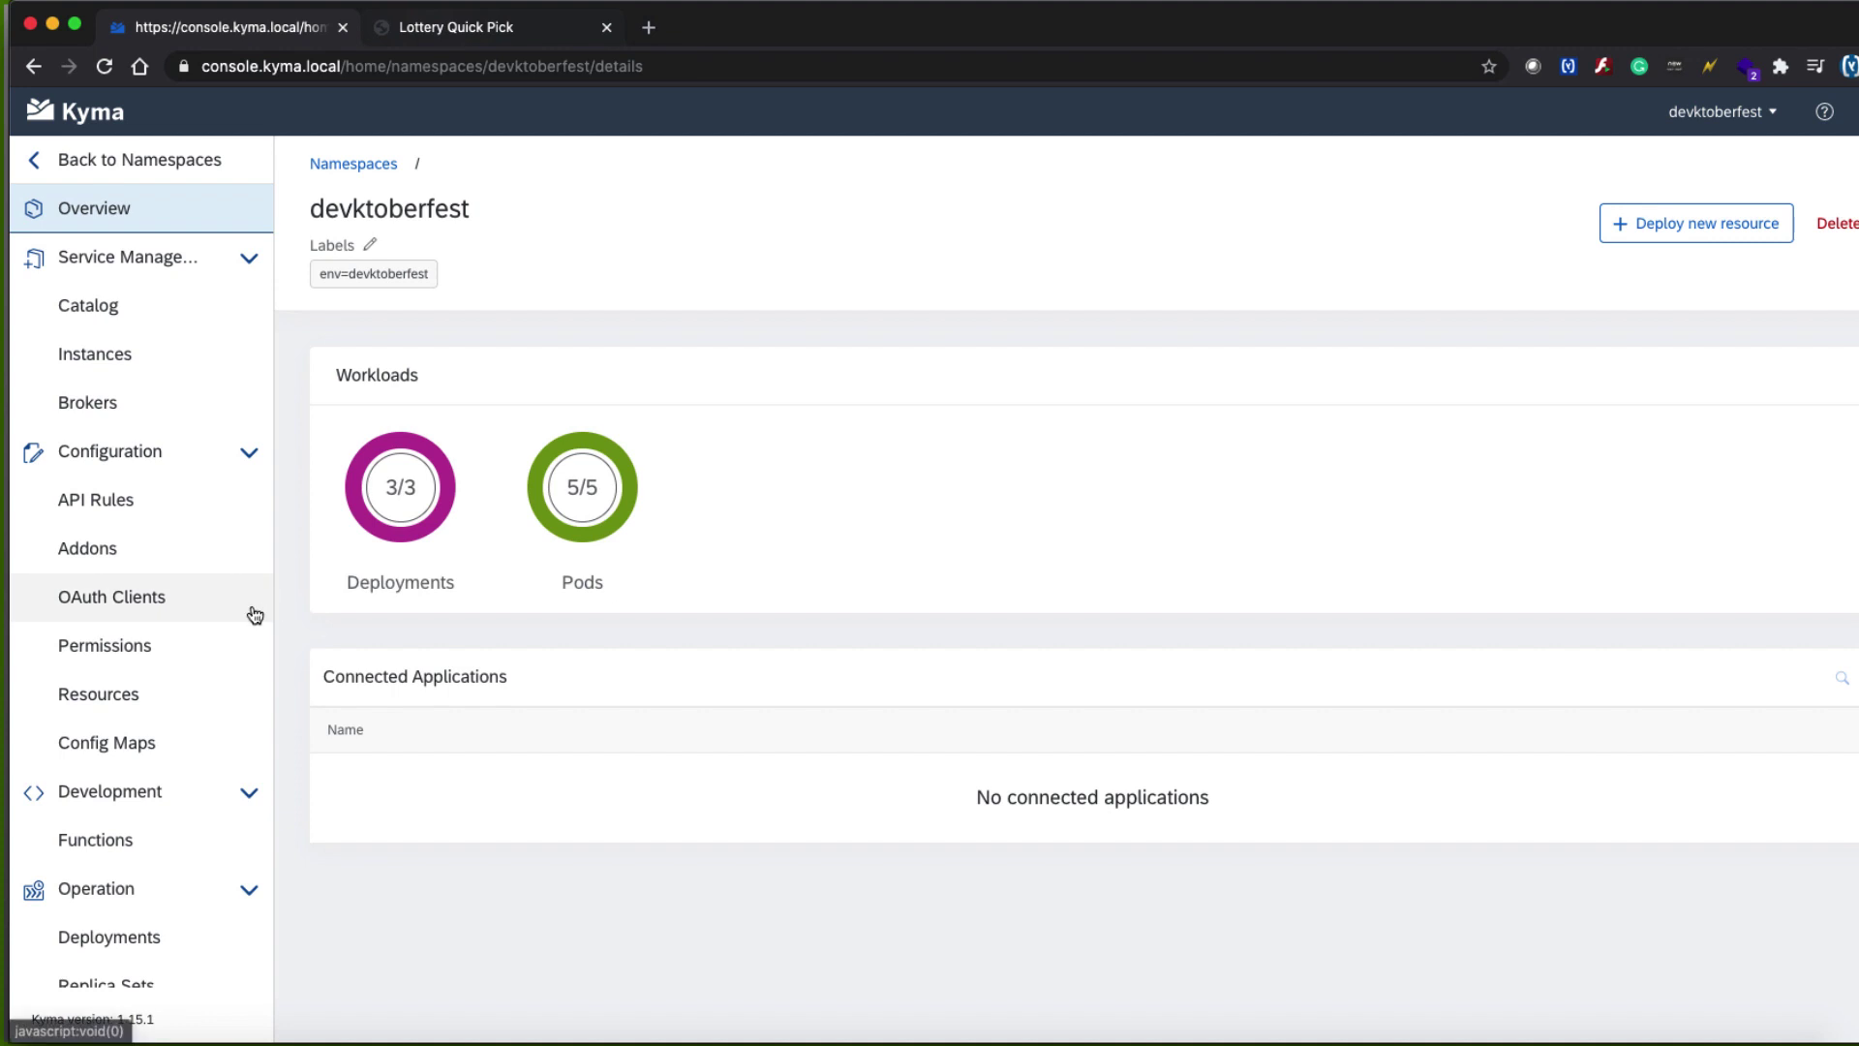
- Open the devktoberfest Functions list and the number-generator-service function details
scroll(250, 639, "down", 3)
left_click(134, 671)
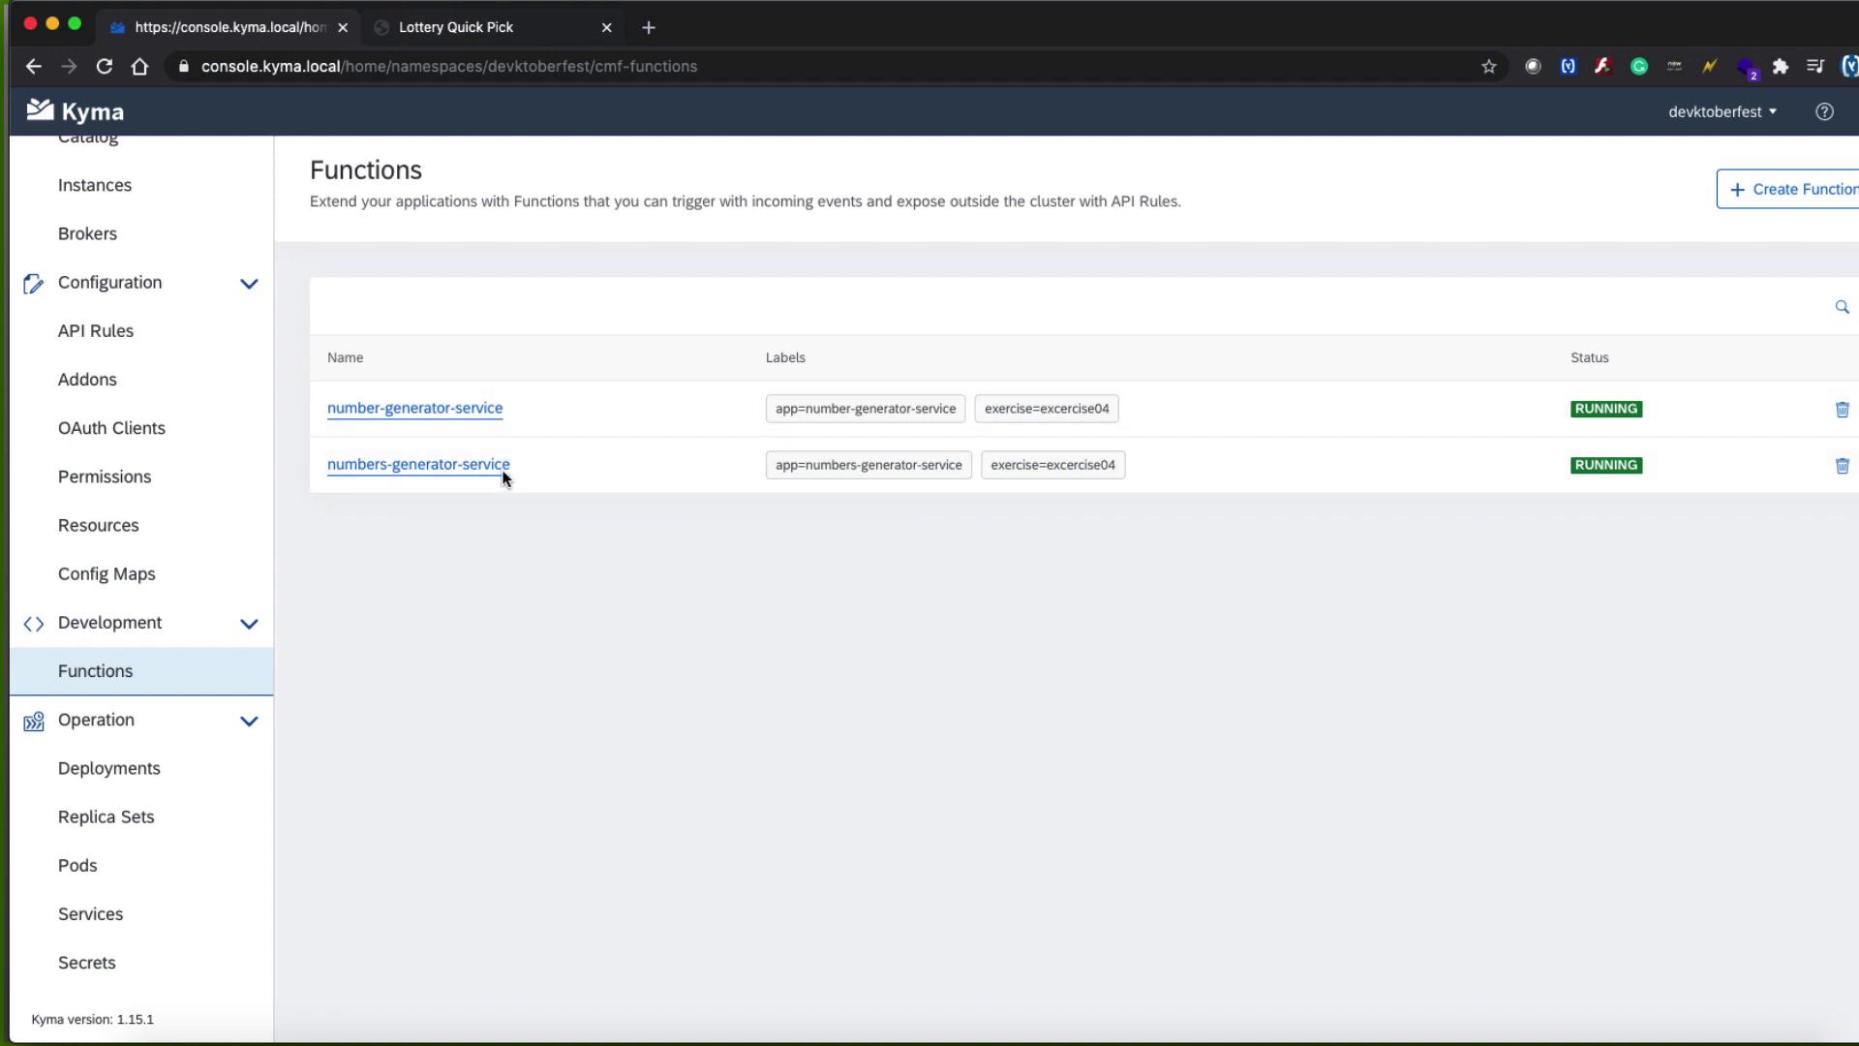
left_click(478, 414)
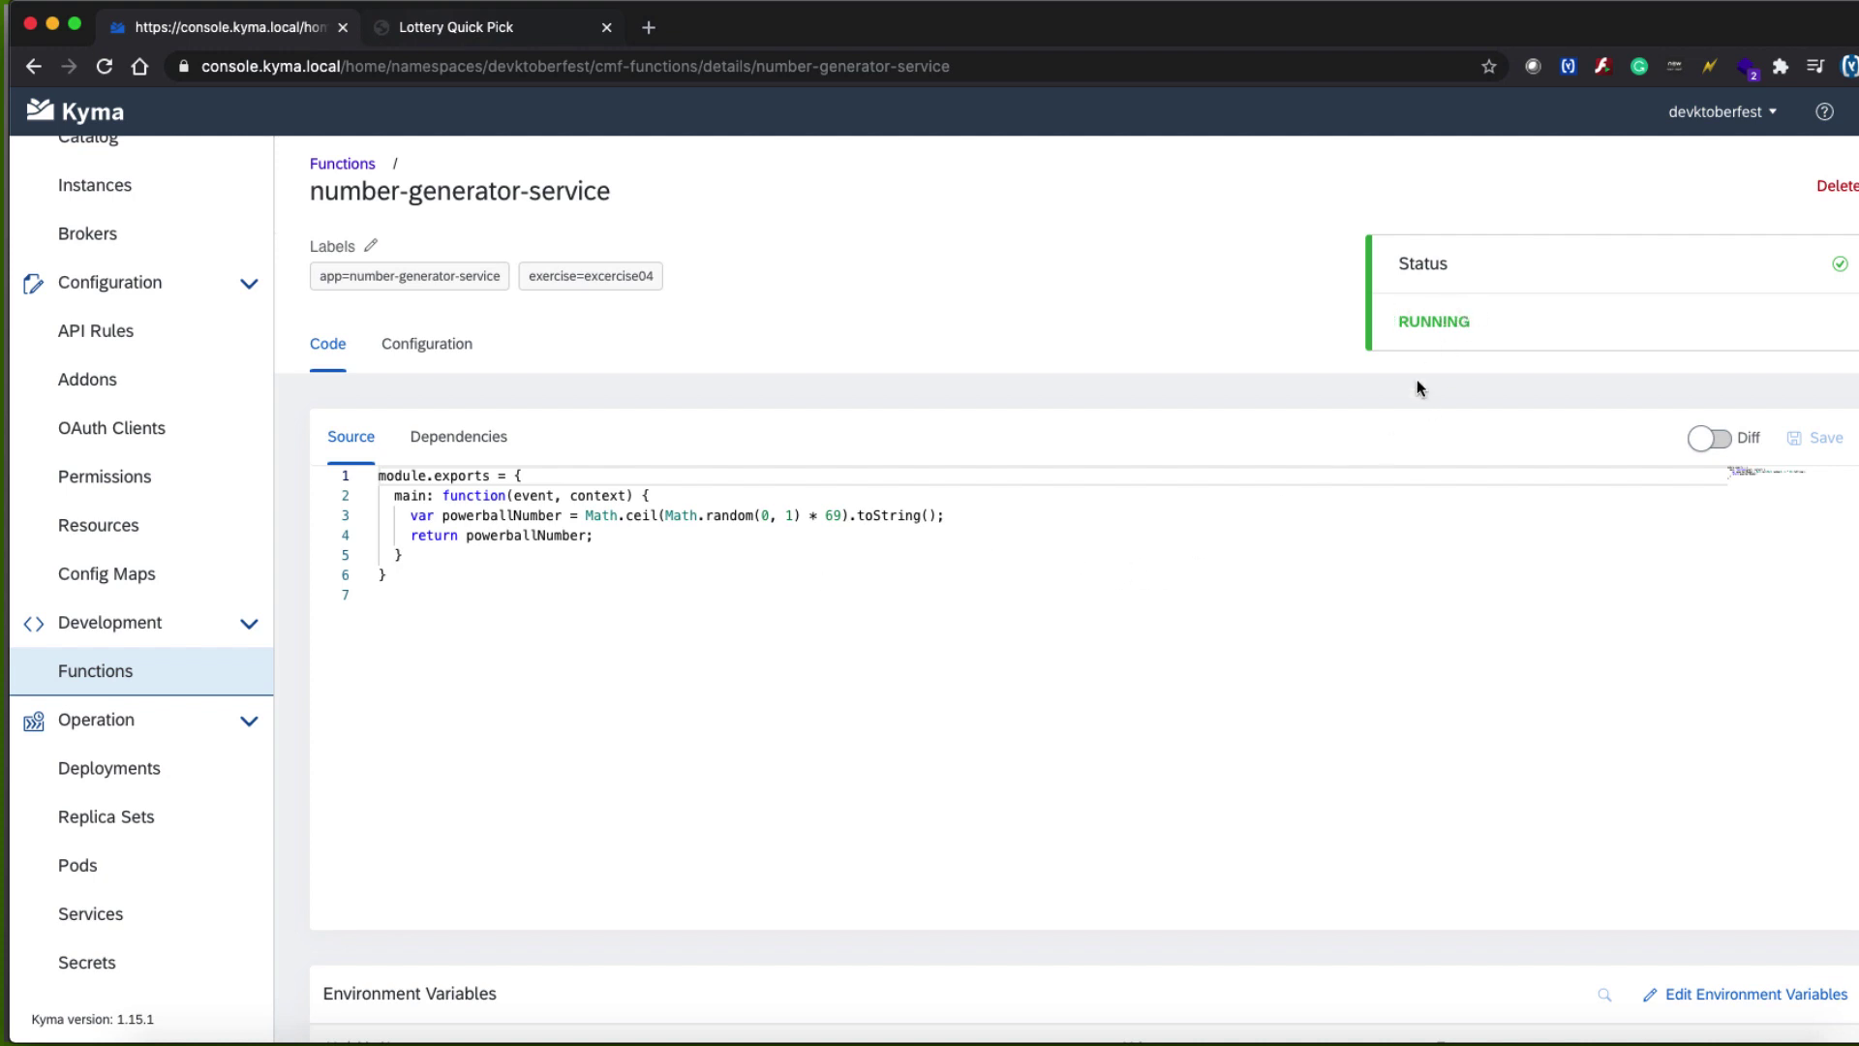
- Select and review the number-generator-service function's source code
left_click(478, 574)
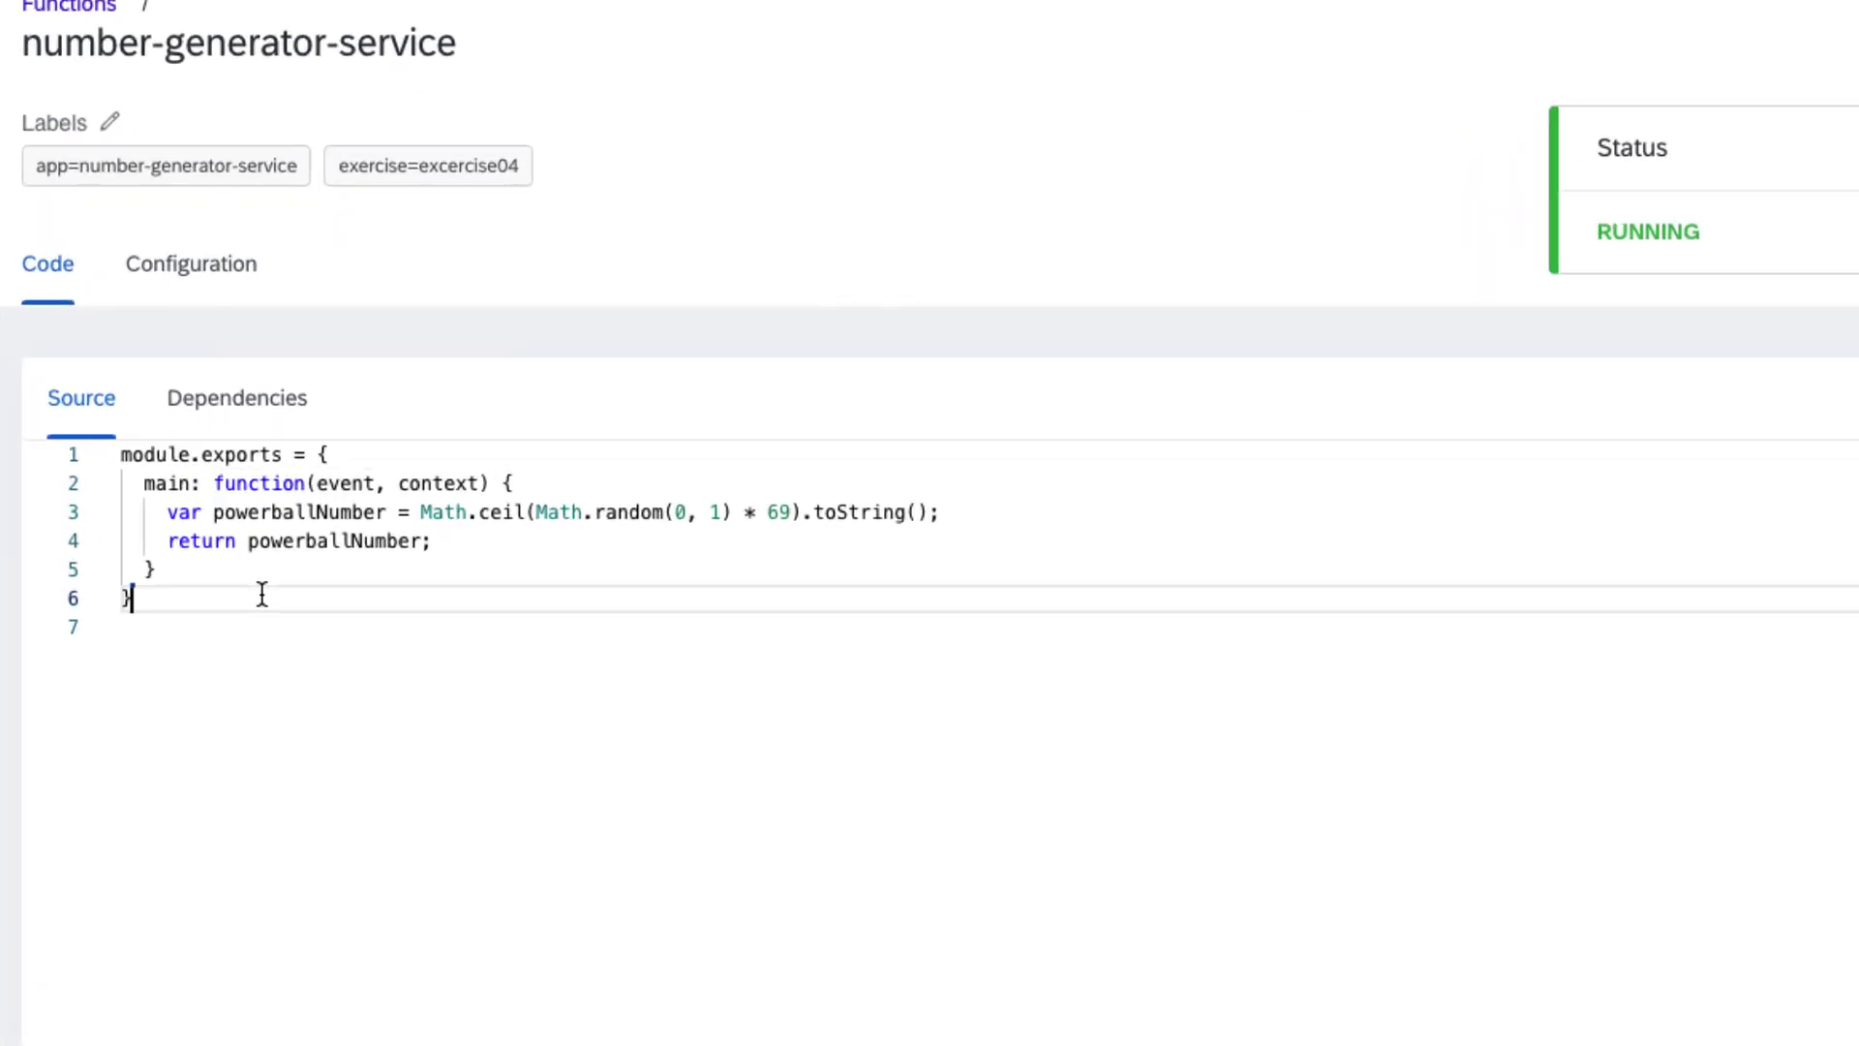
left_click_drag(236, 602, 118, 457)
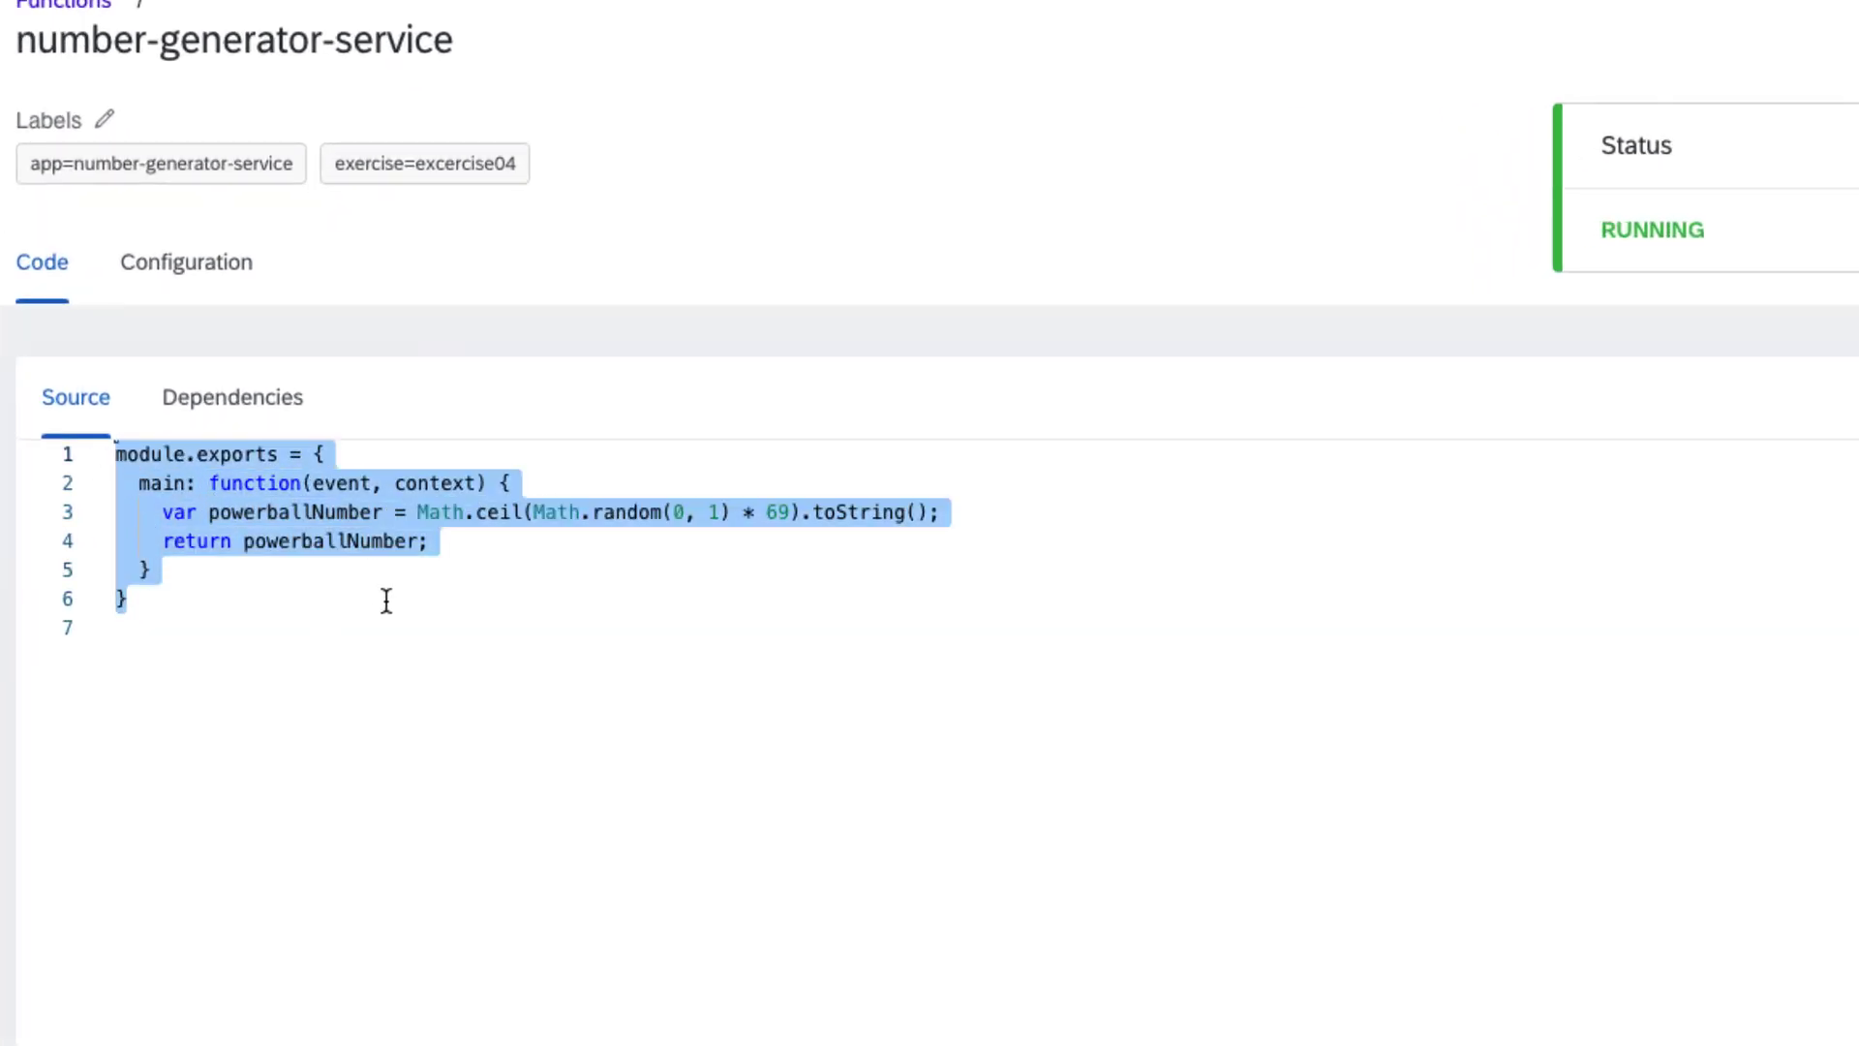
left_click(420, 615)
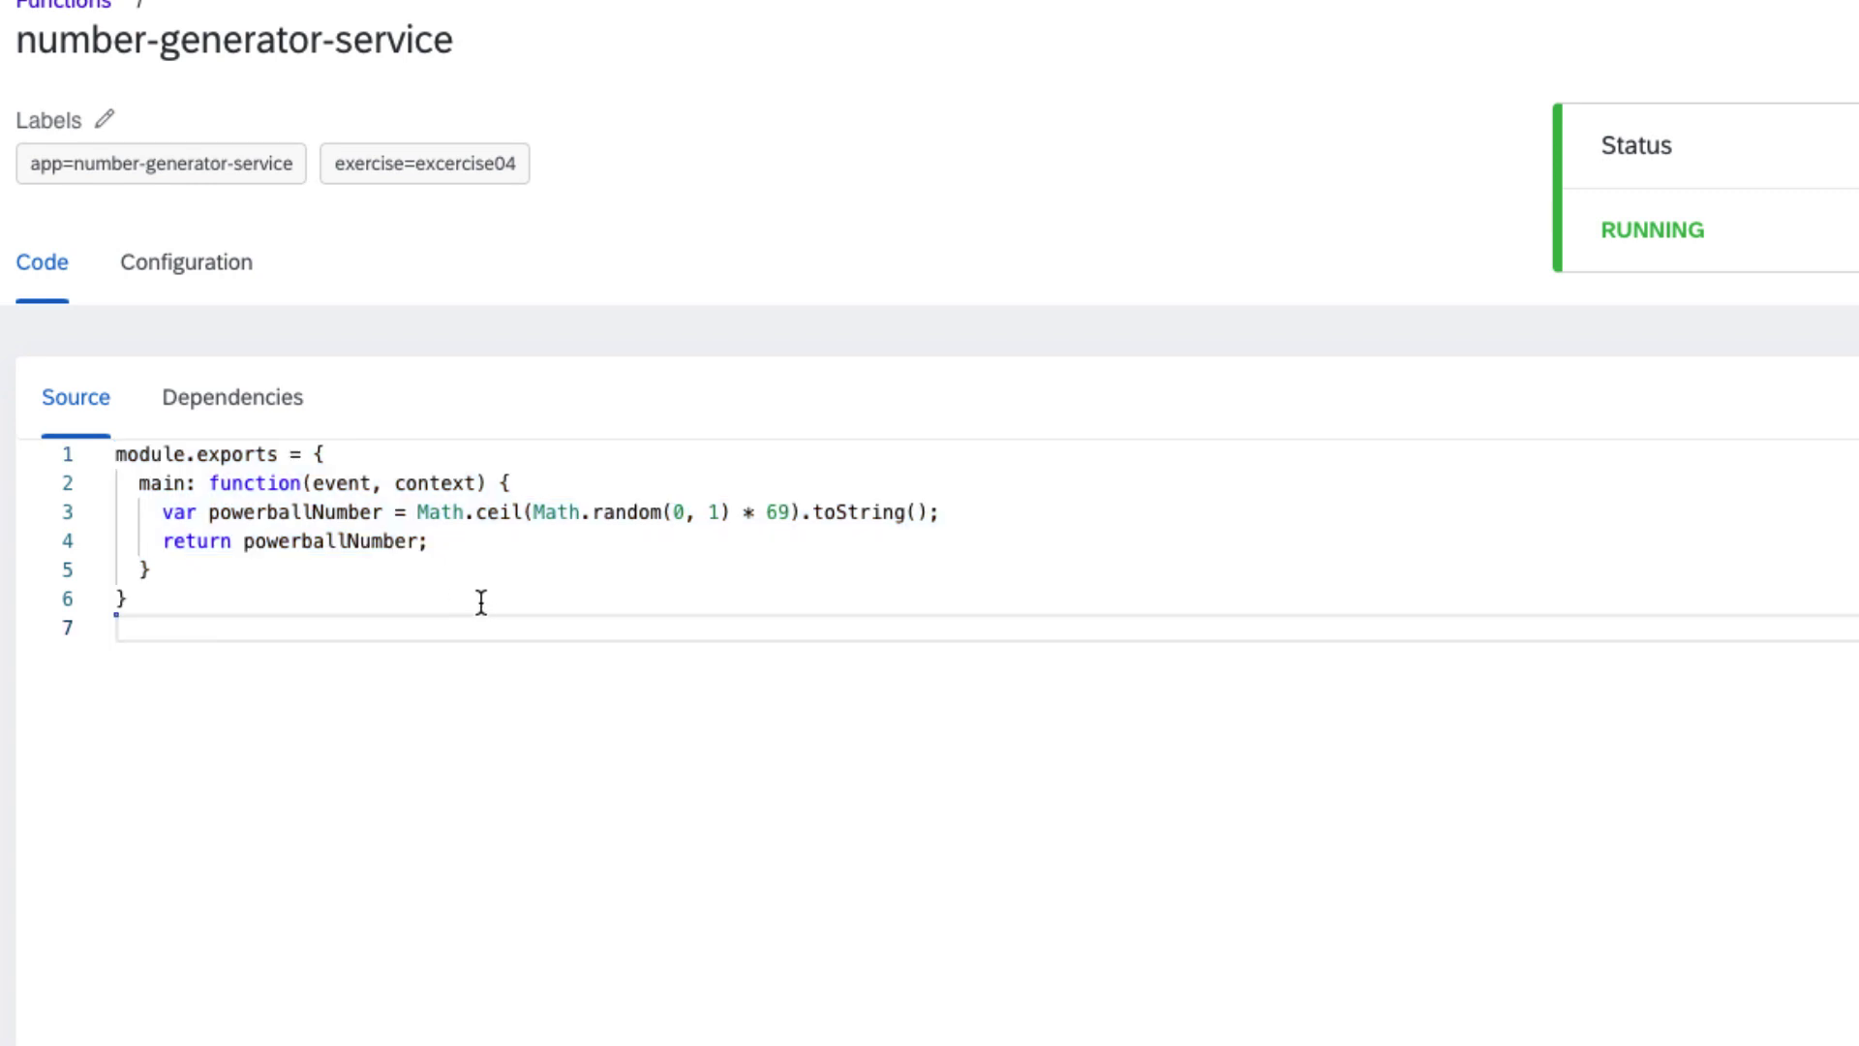
- Review the package.json dependencies, then show the function's Configuration with replicas and limits
left_click(253, 415)
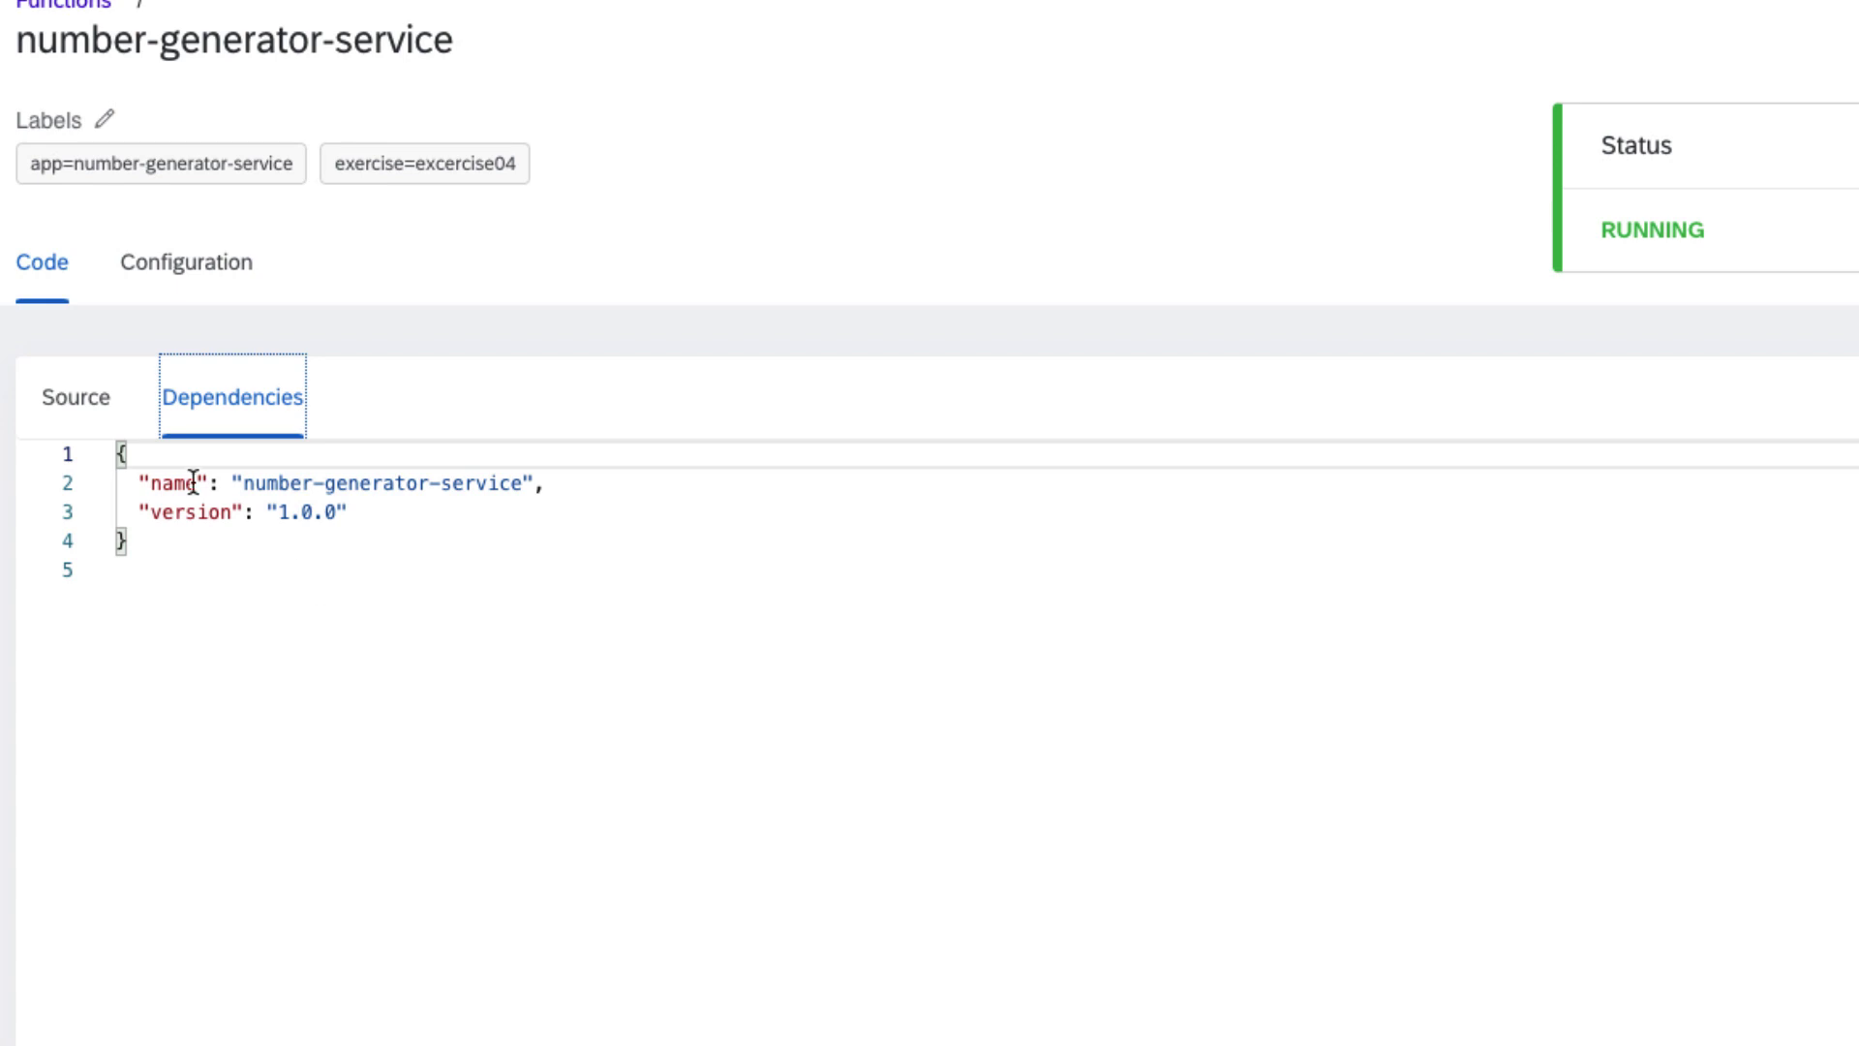
scroll(358, 579, "down", 5)
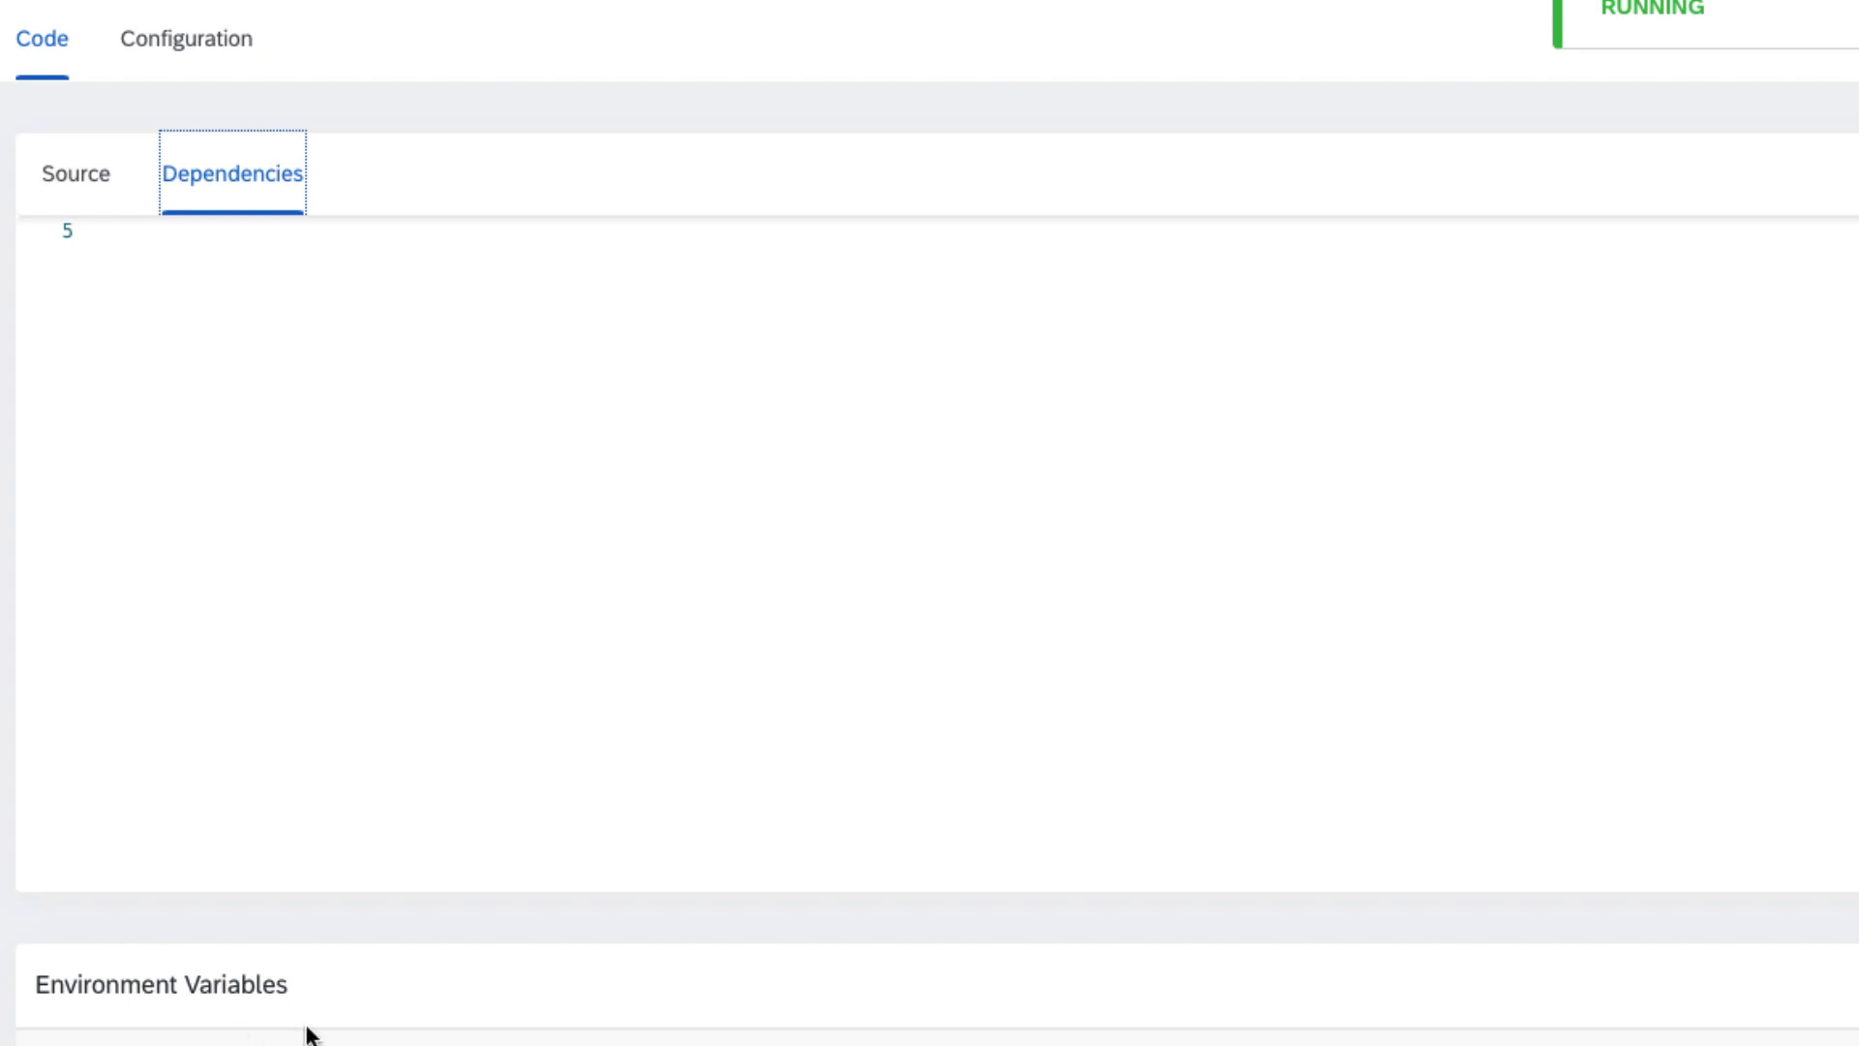
scroll(306, 1036, "up", 3)
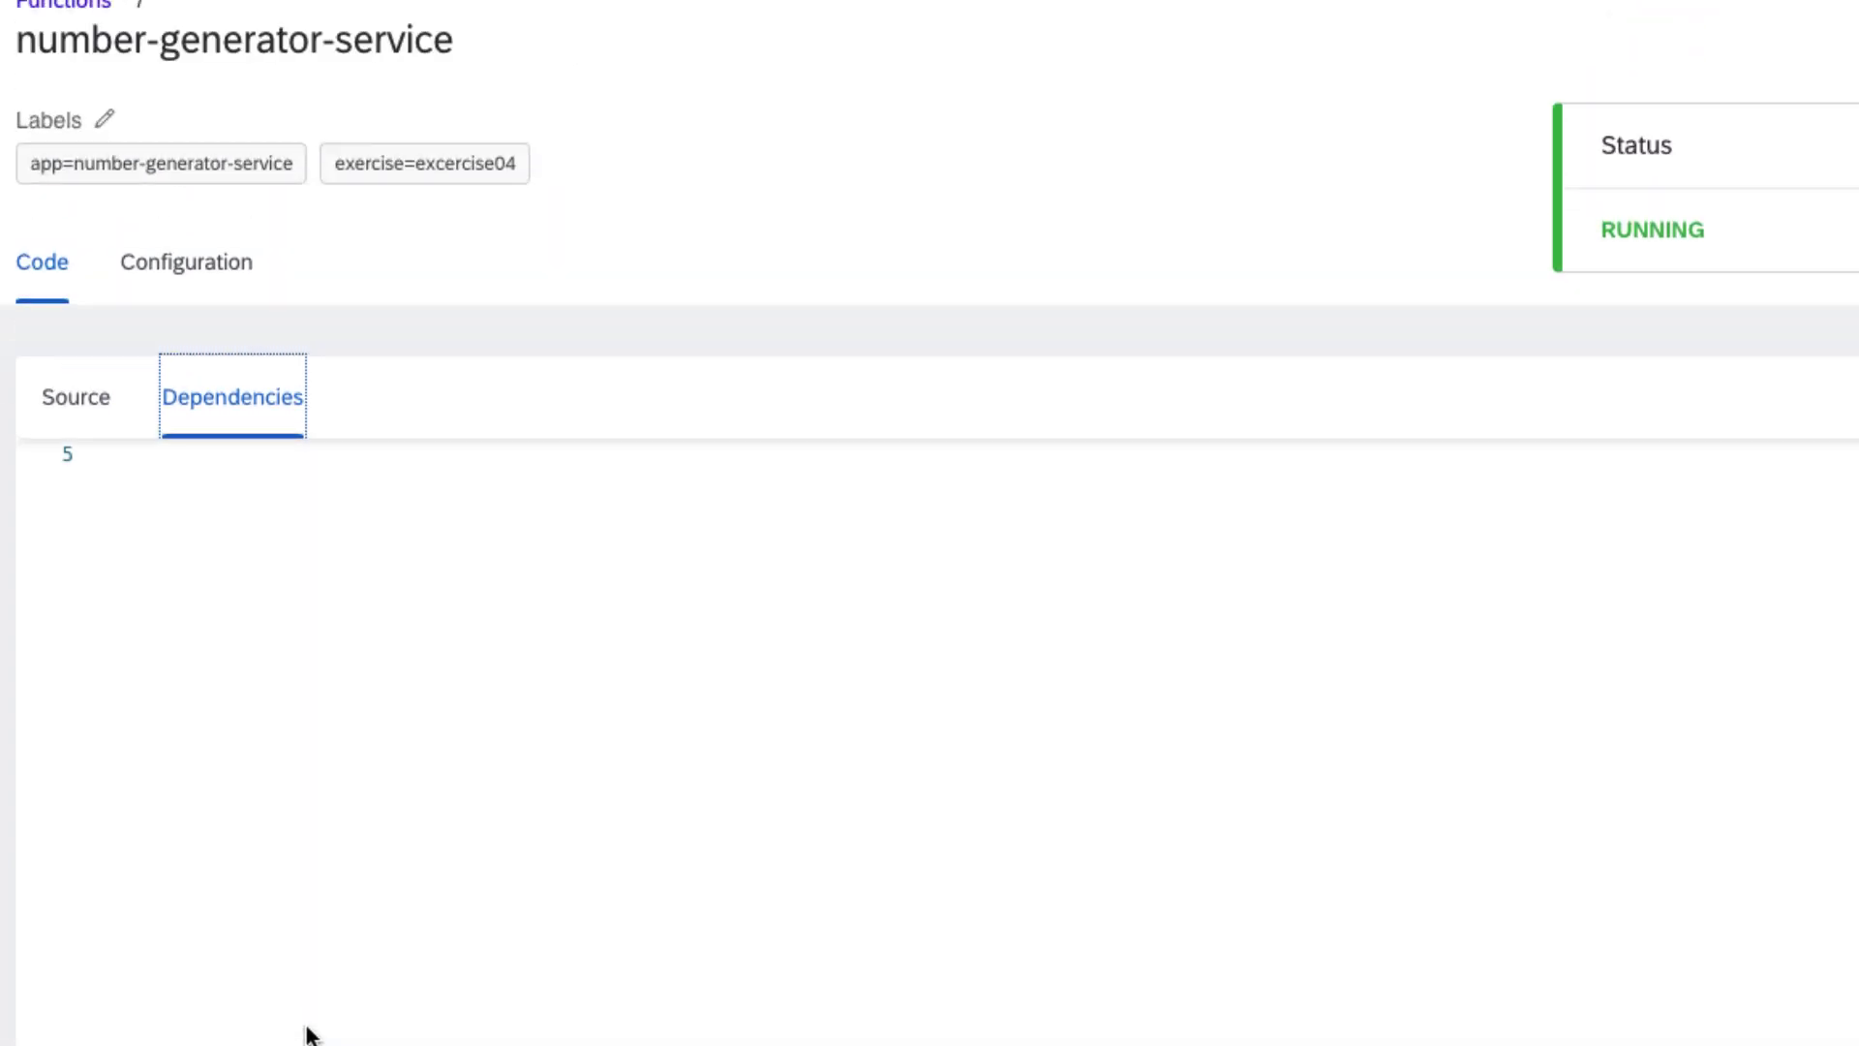
left_click(176, 281)
scroll(553, 566, "down", 1)
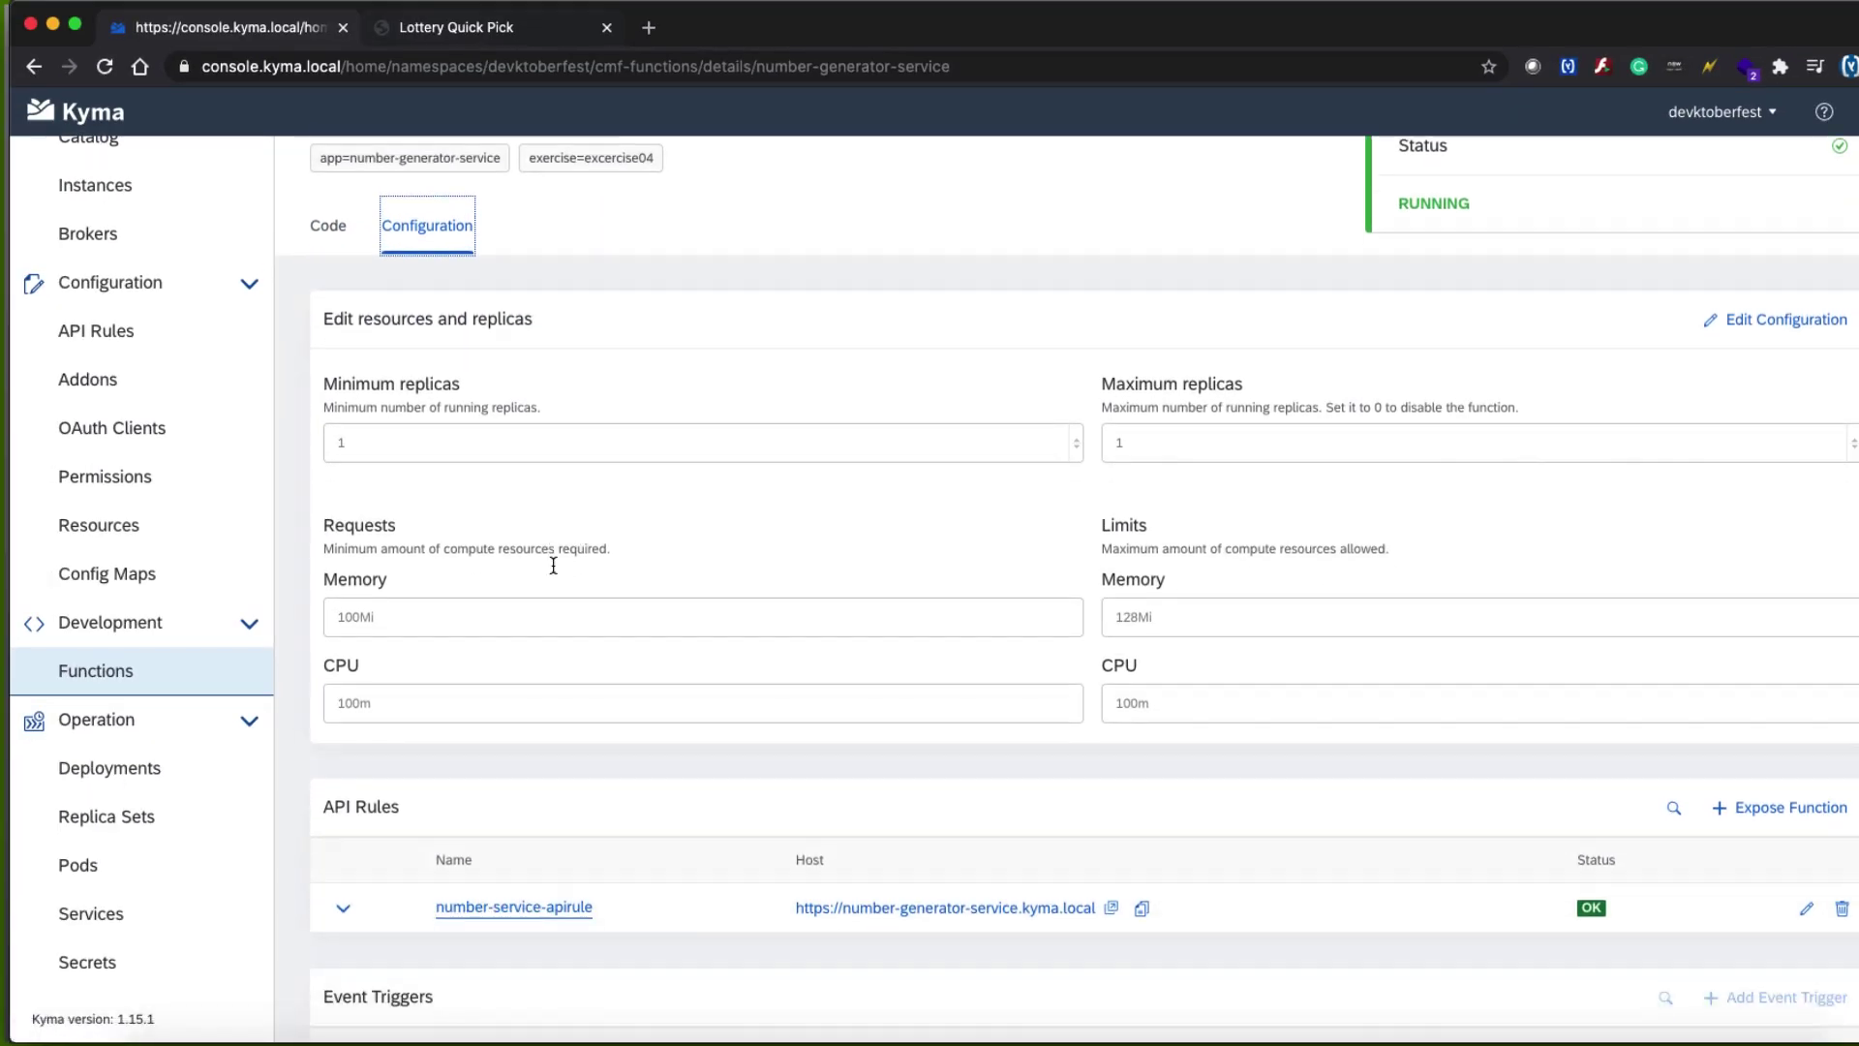
scroll(553, 566, "down", 1)
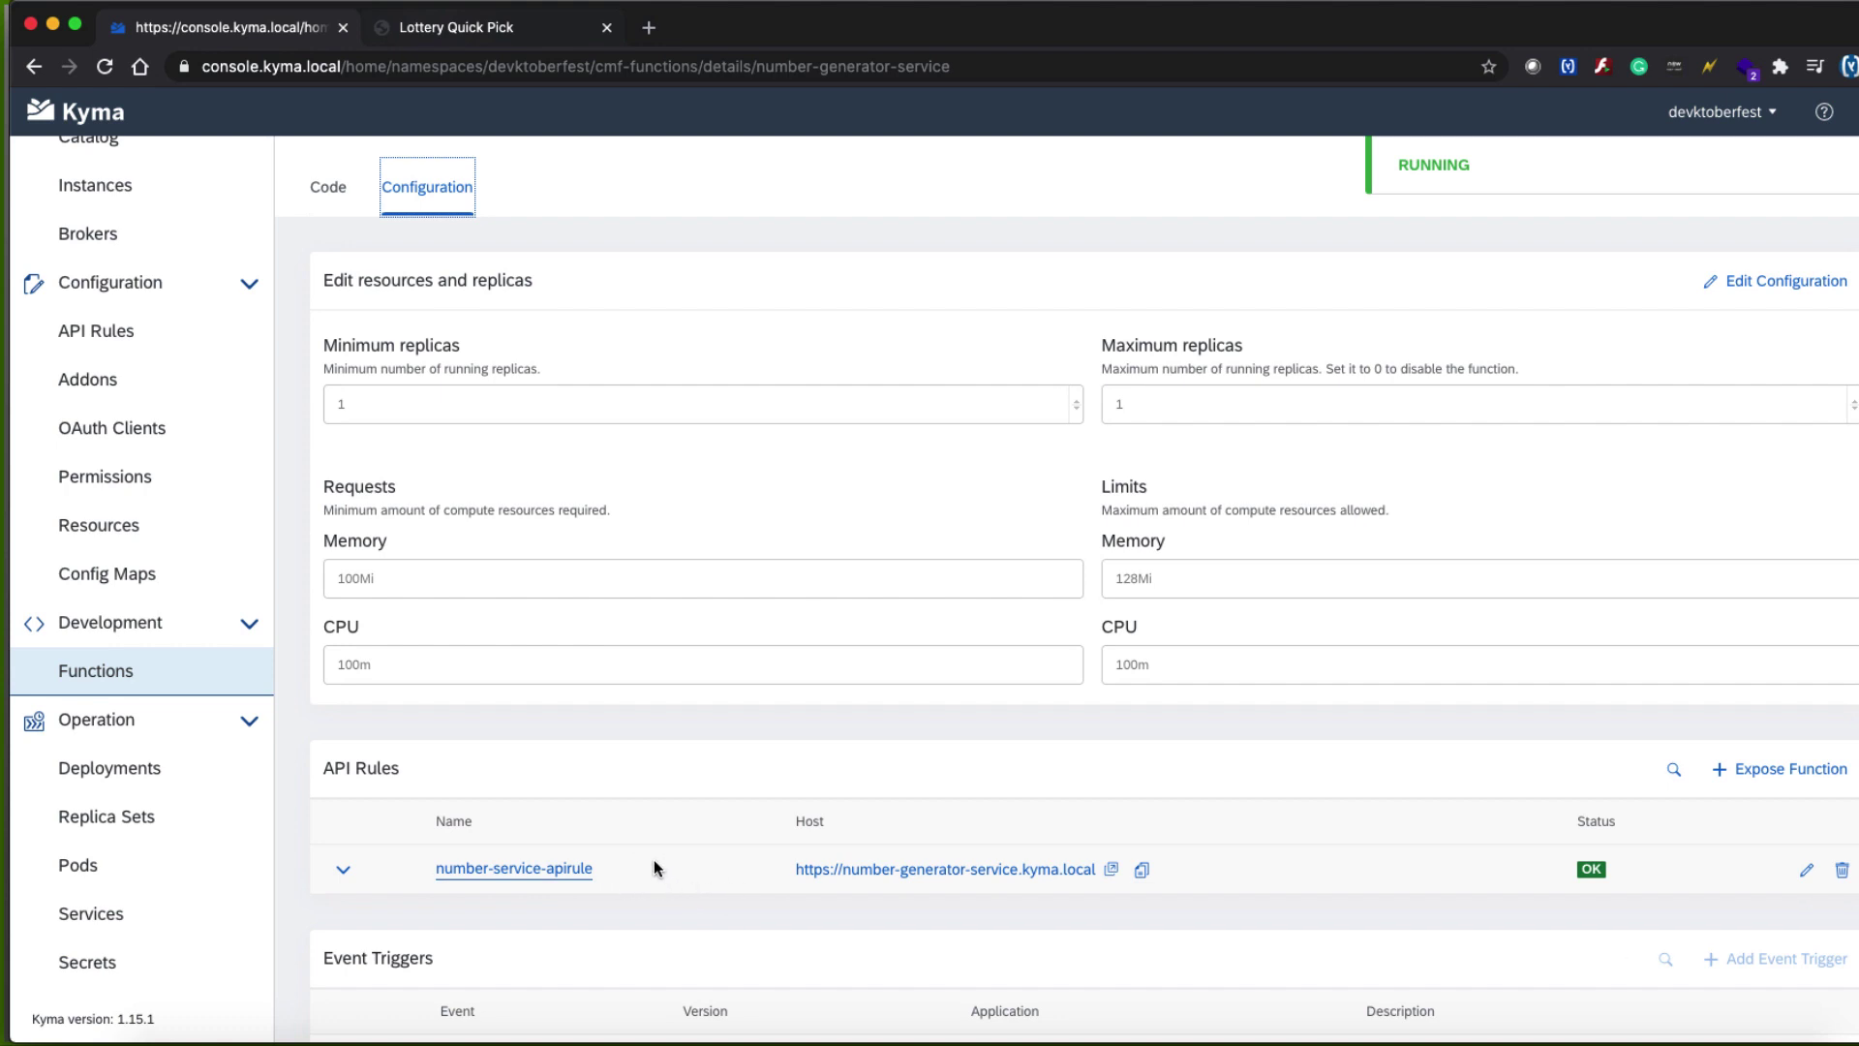
left_click(1112, 871)
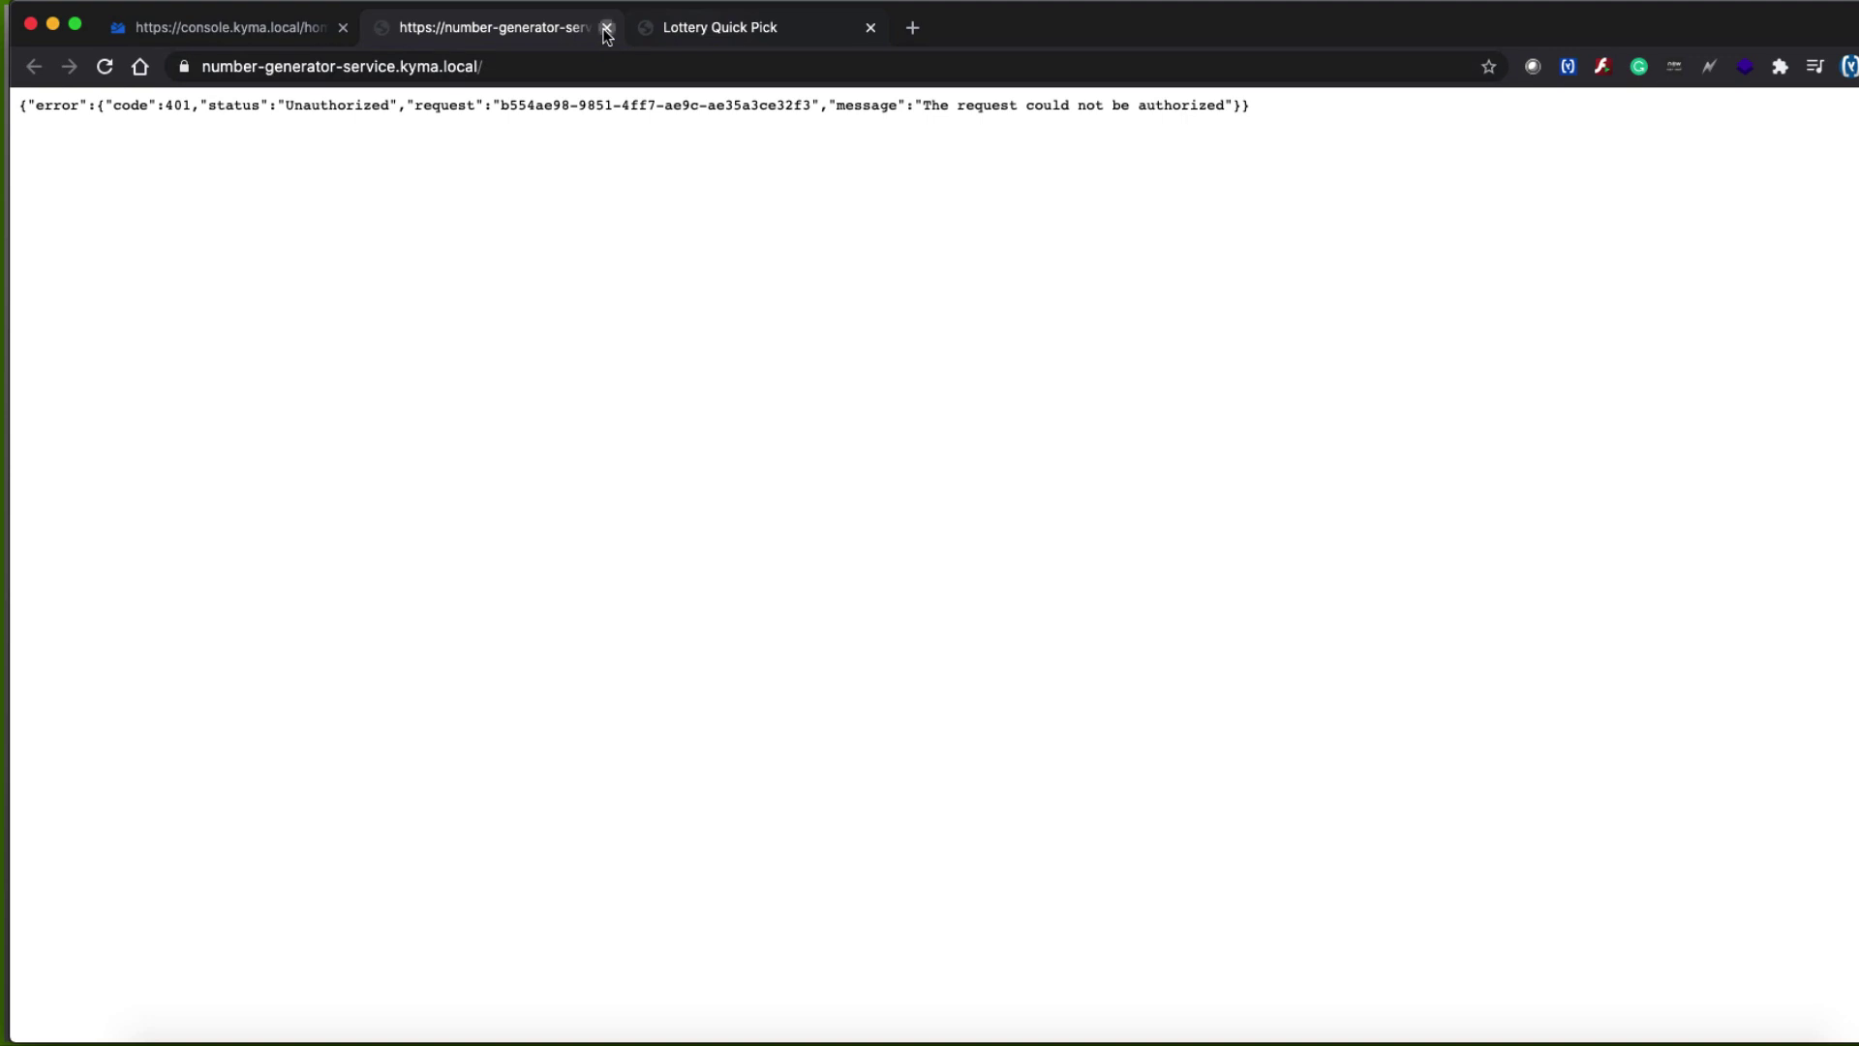
left_click(607, 28)
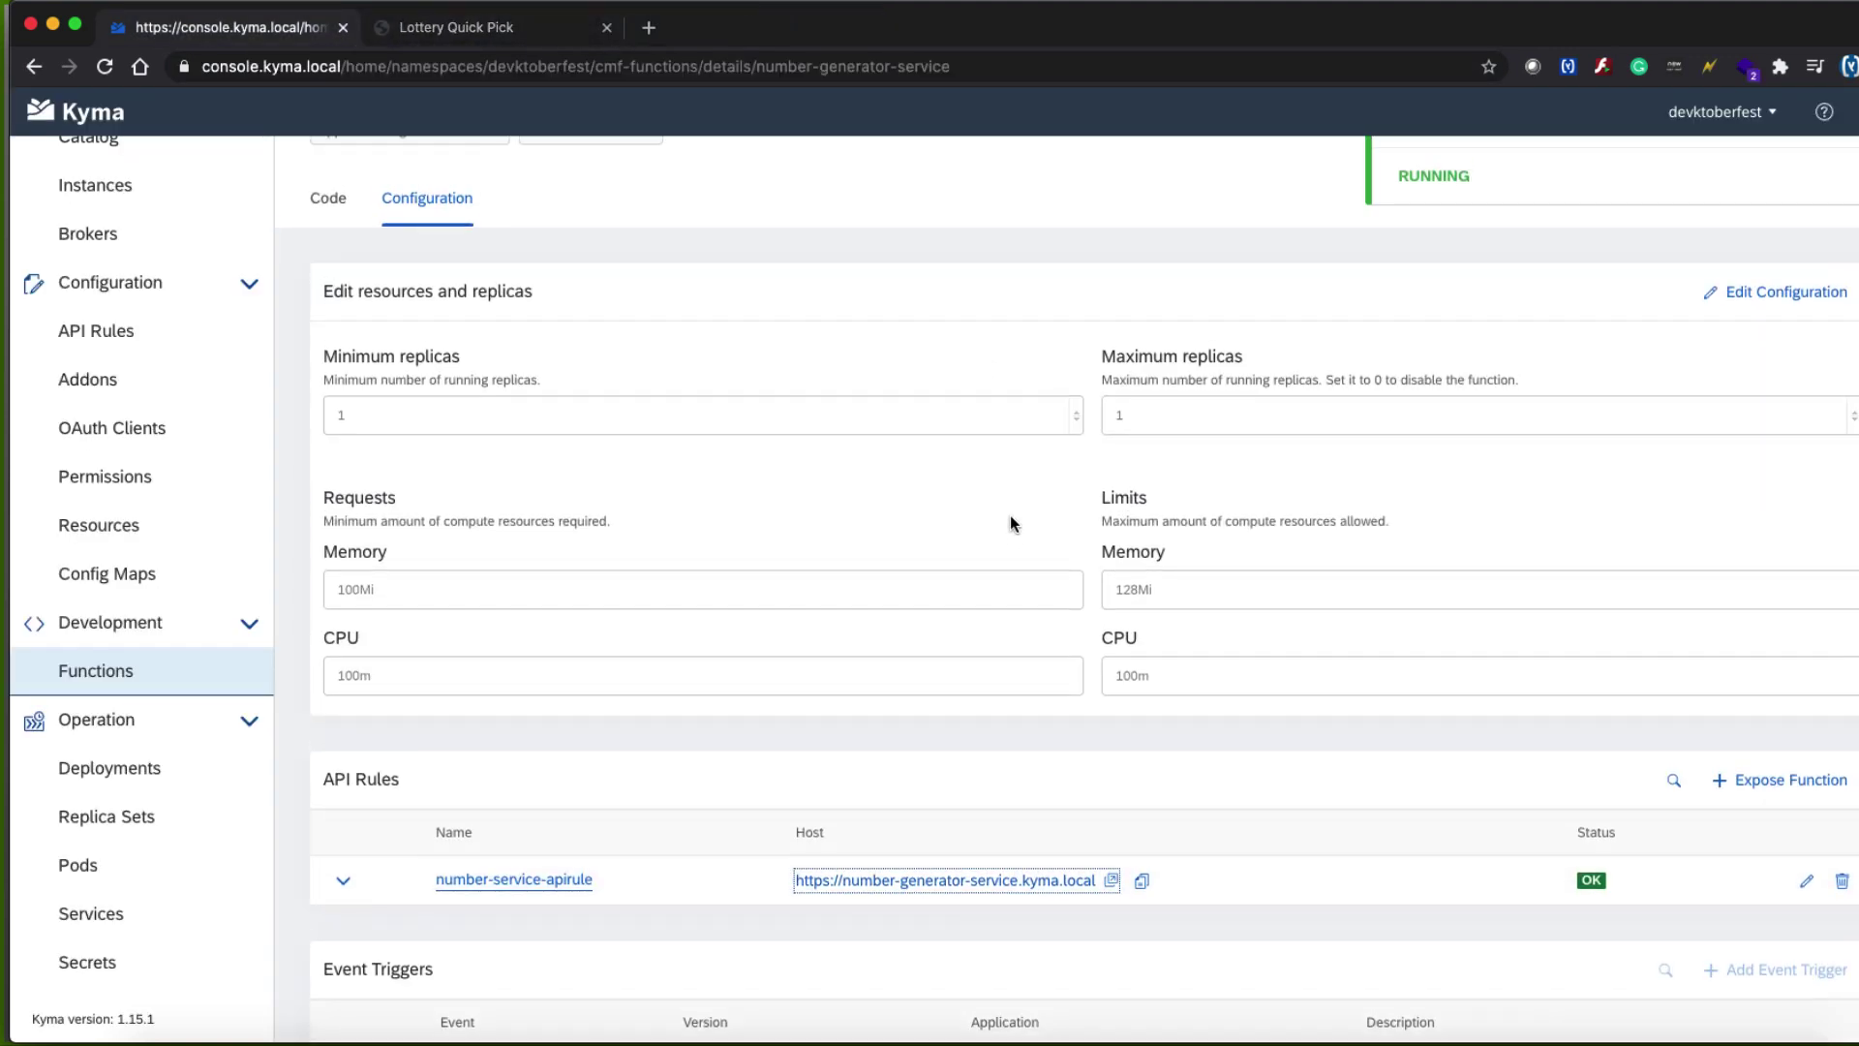
scroll(1009, 515, "down", 2)
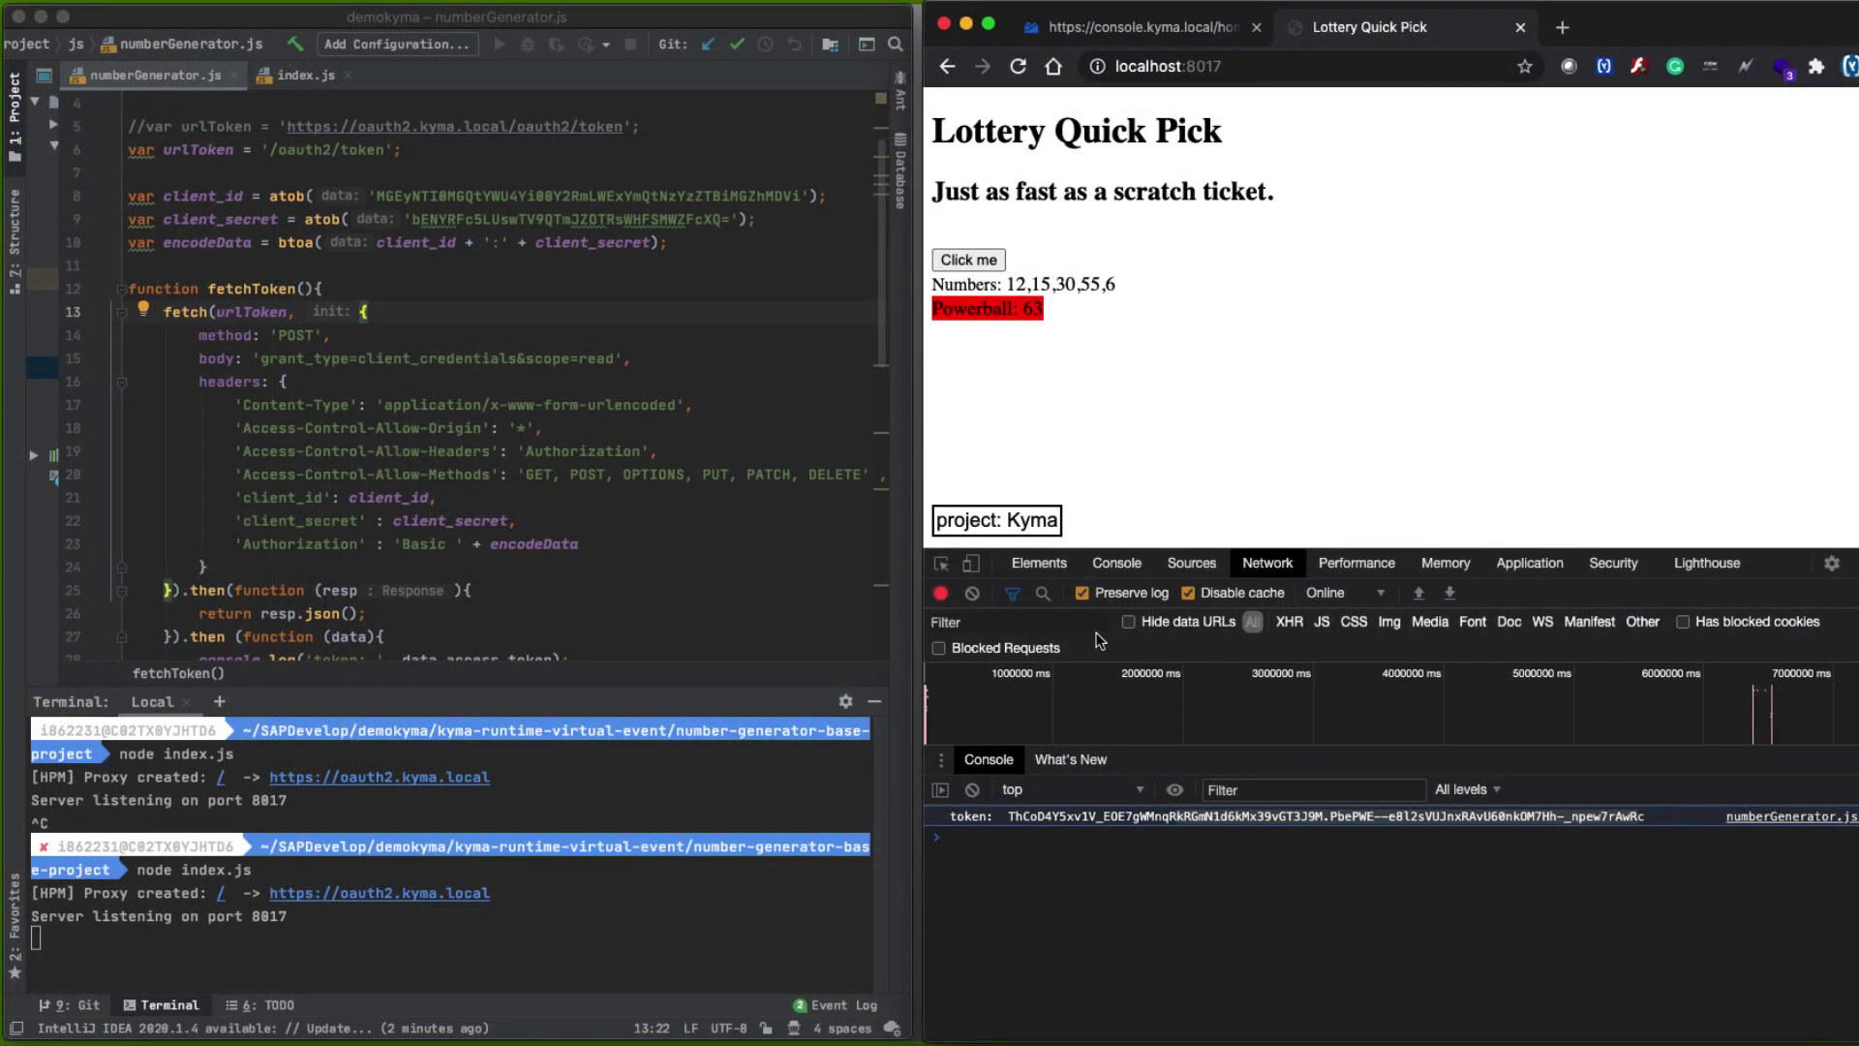
- Add bearerToken = data.access_token; after the token log in the fetchToken callback
left_click(617, 455)
scroll(591, 484, "down", 5)
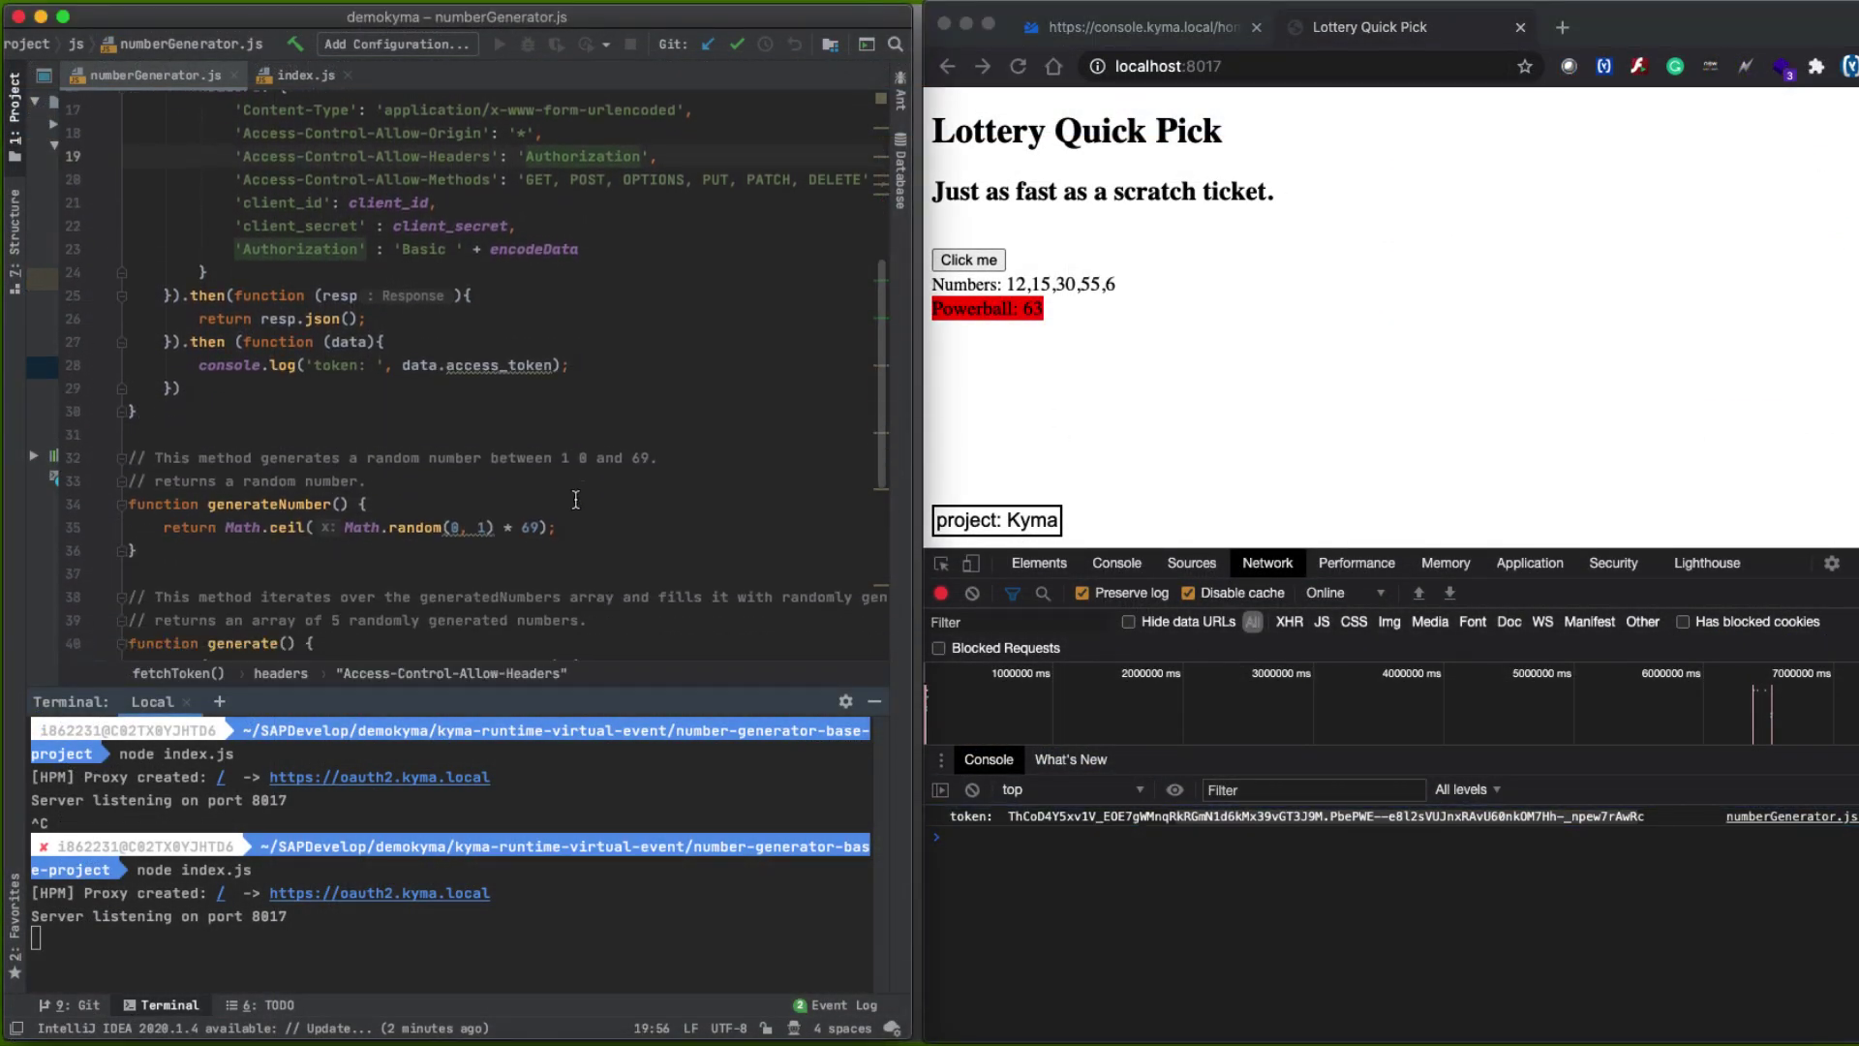
scroll(575, 500, "down", 2)
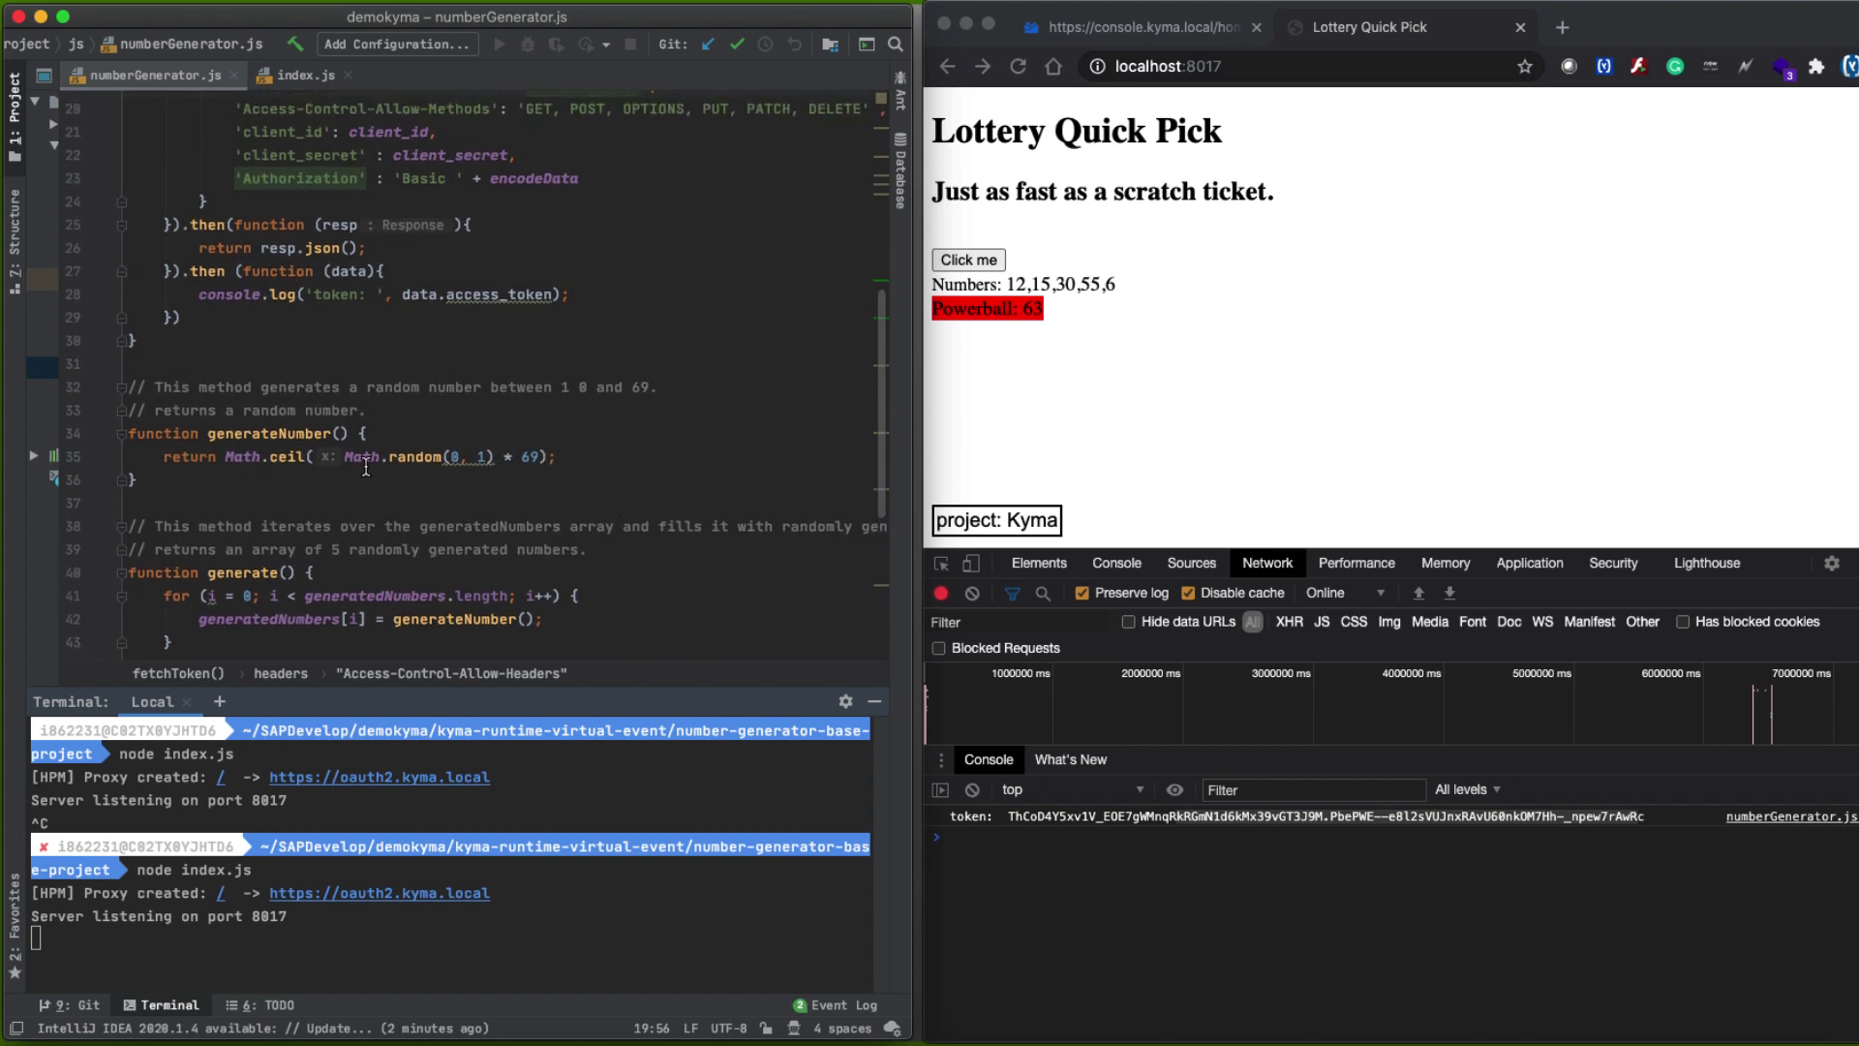
scroll(266, 484, "down", 2)
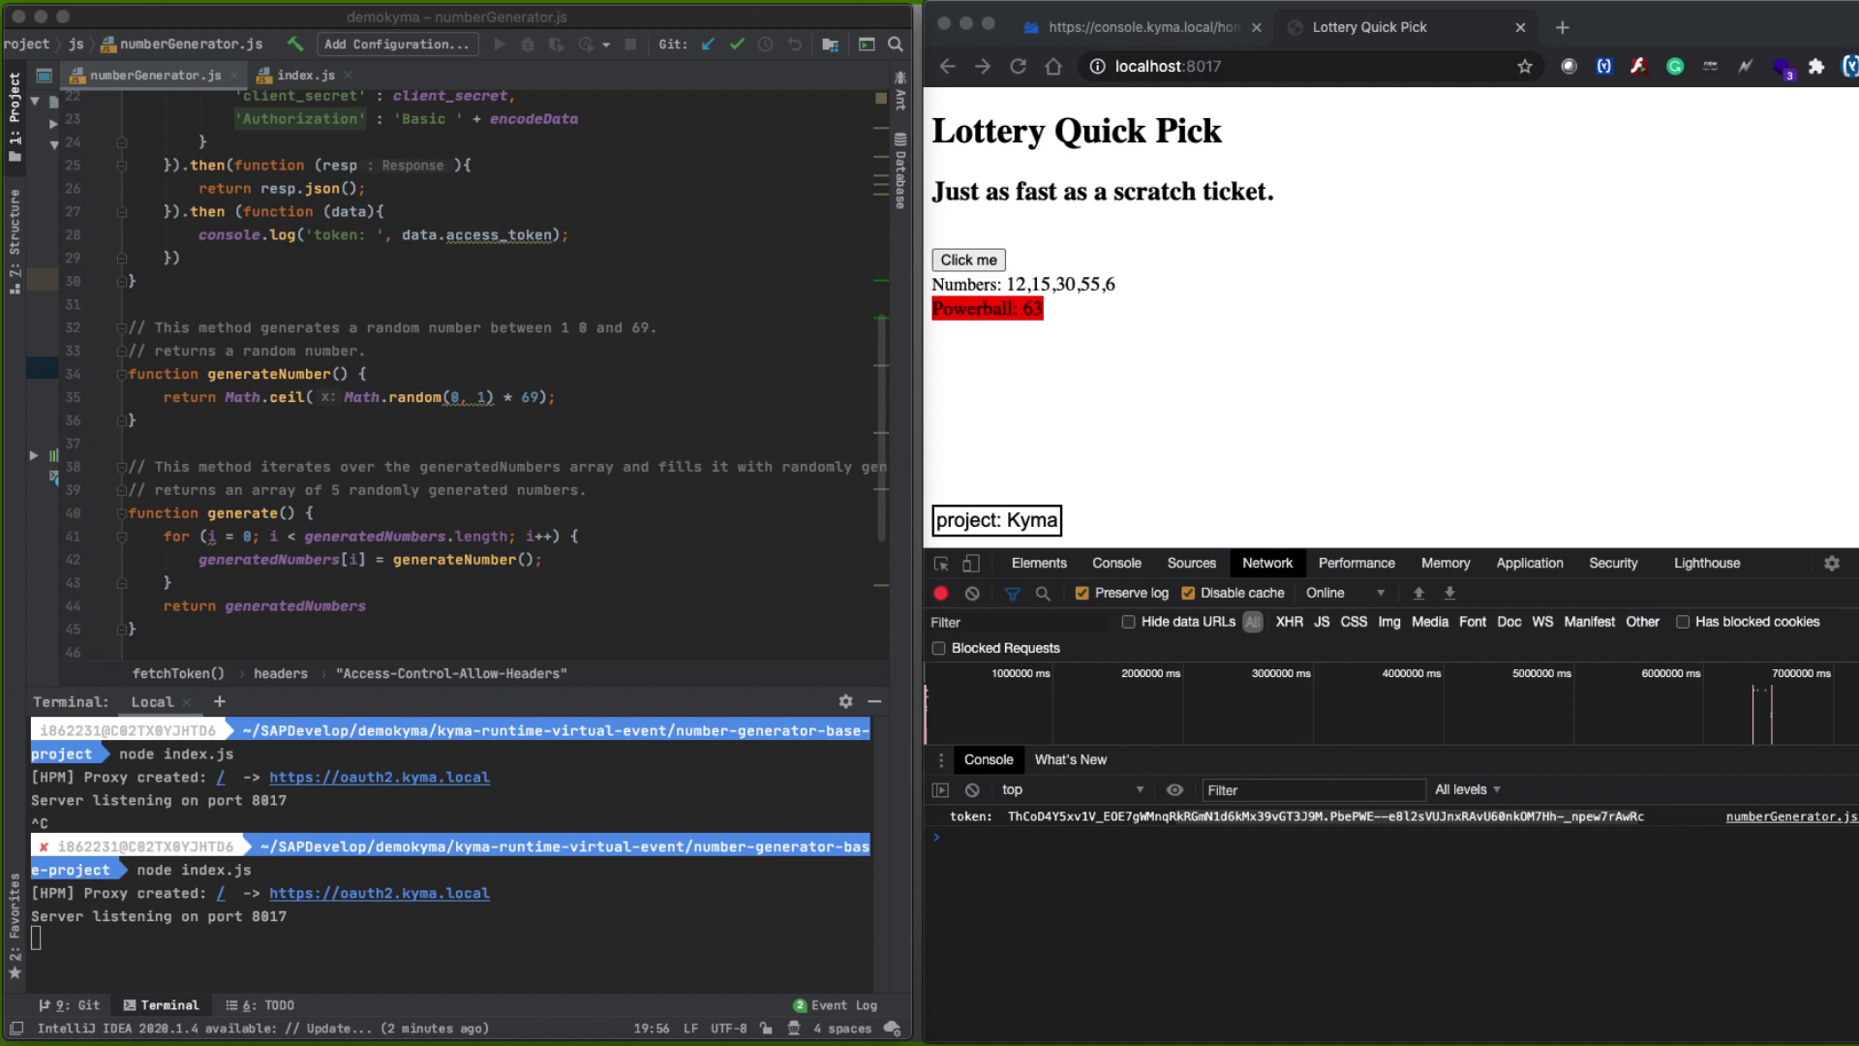
left_click(446, 190)
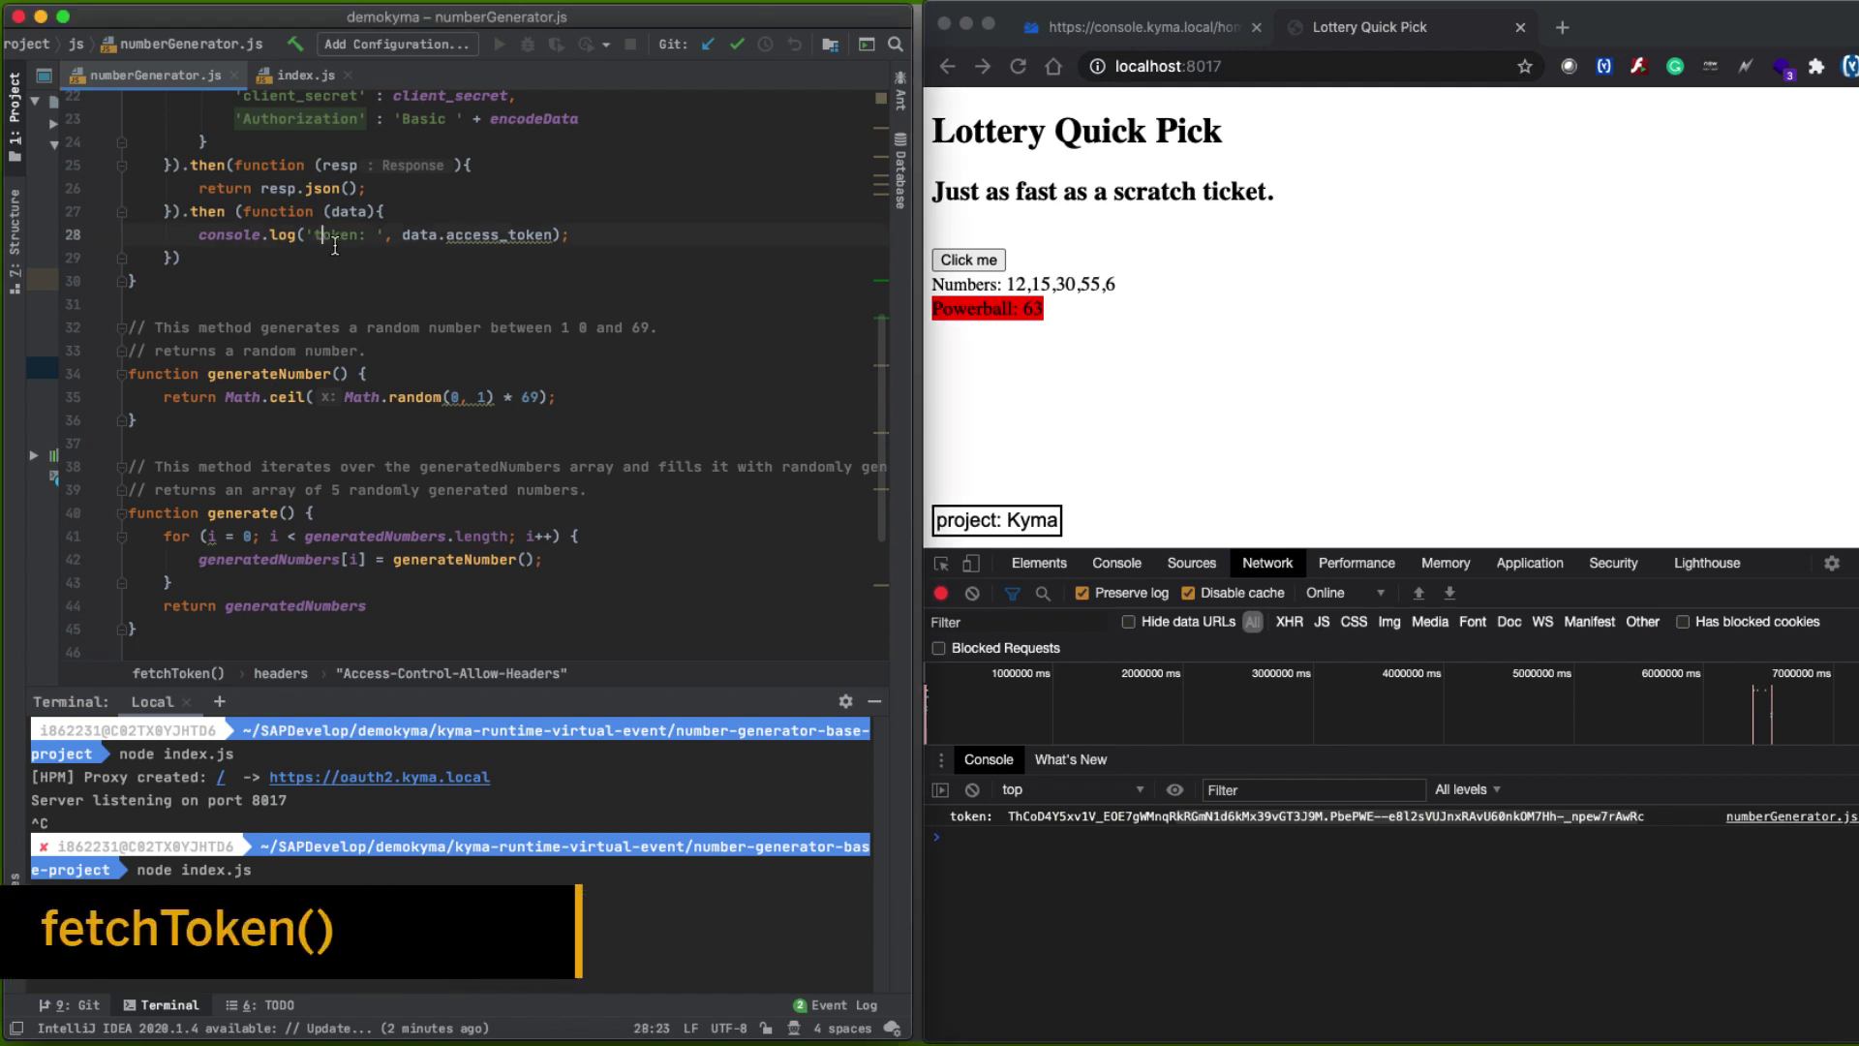
scroll(504, 242, "up", 1)
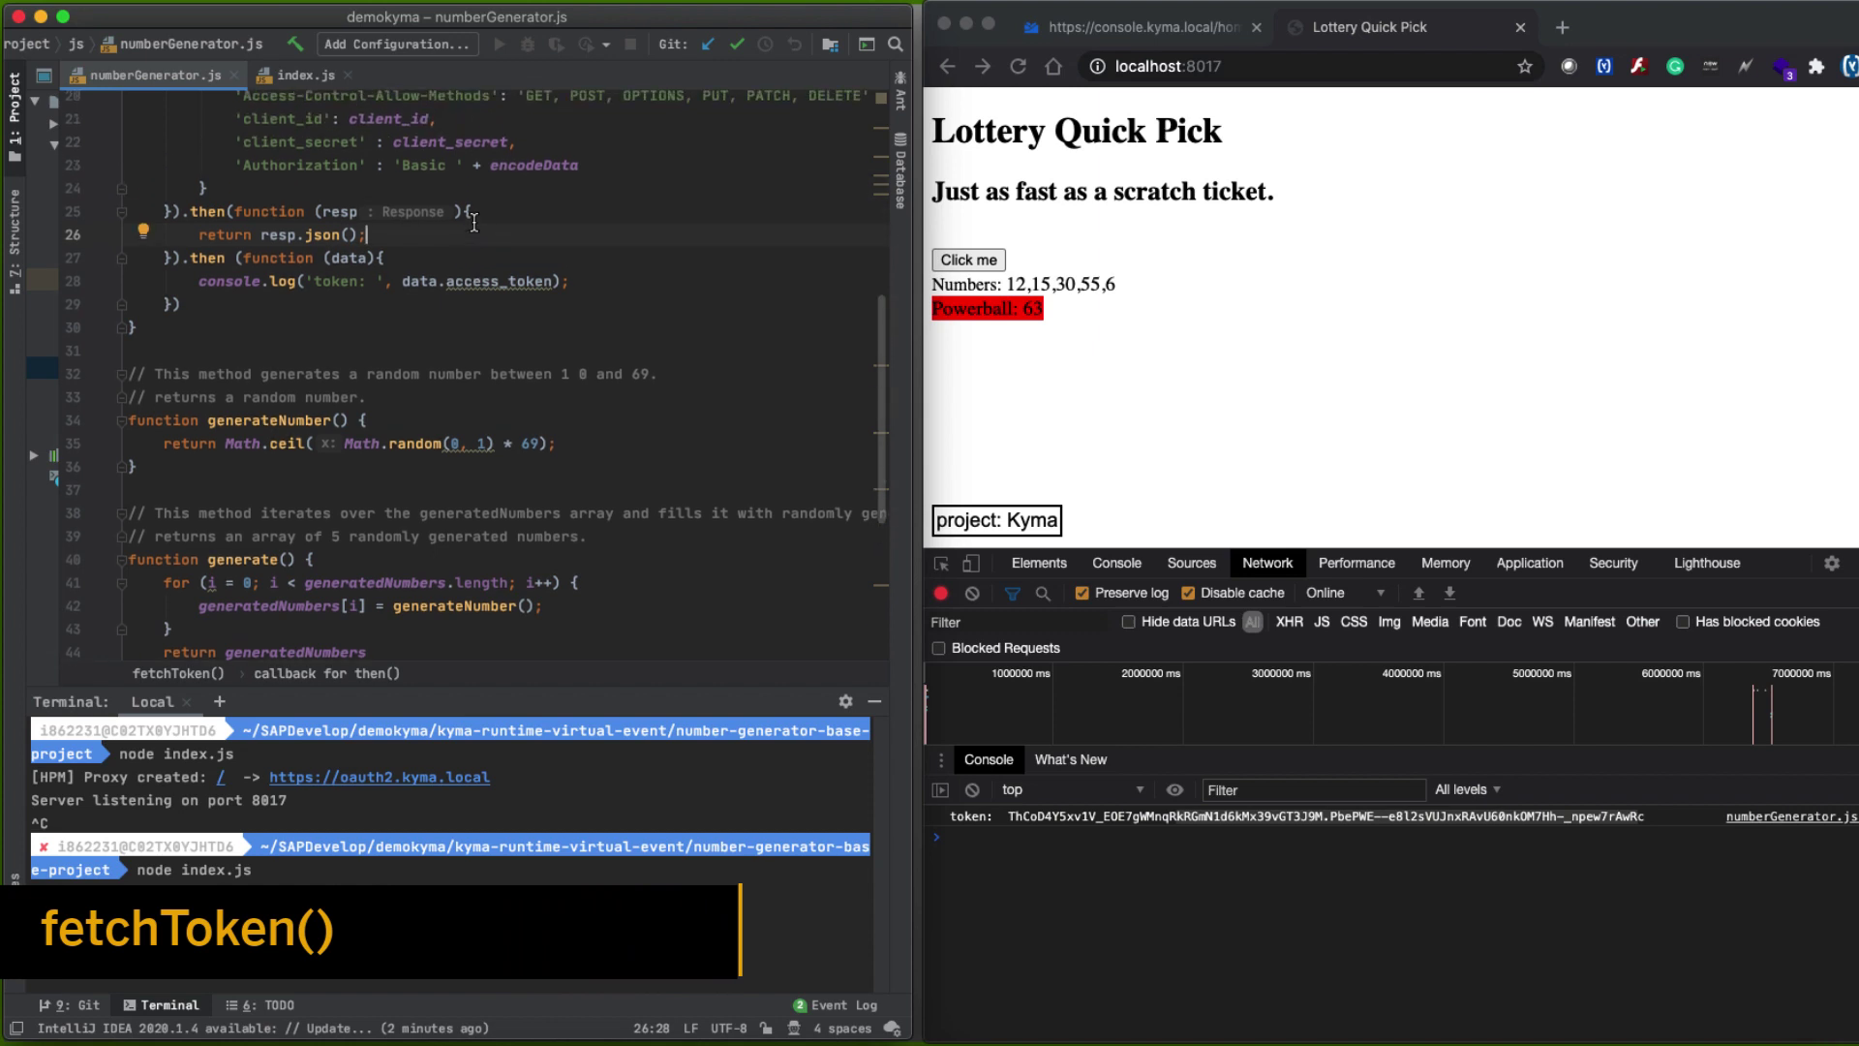
left_click(608, 279)
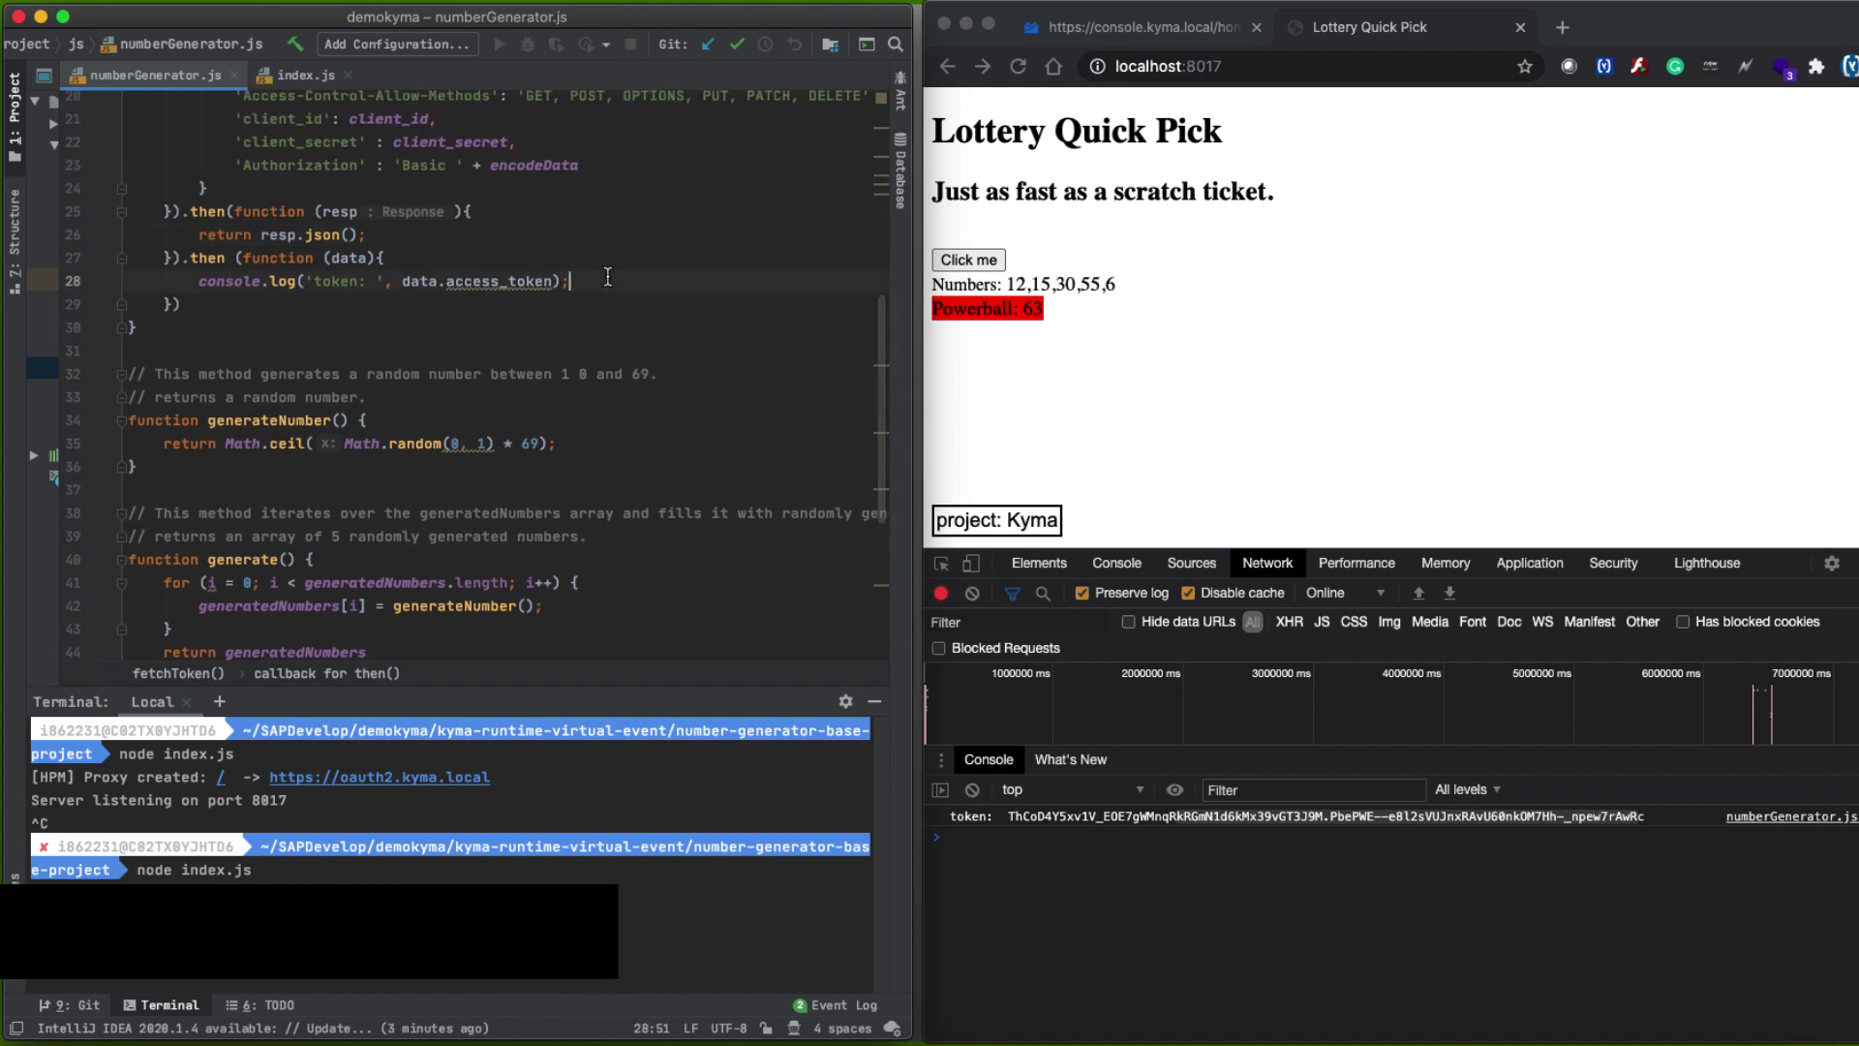
key("Return")
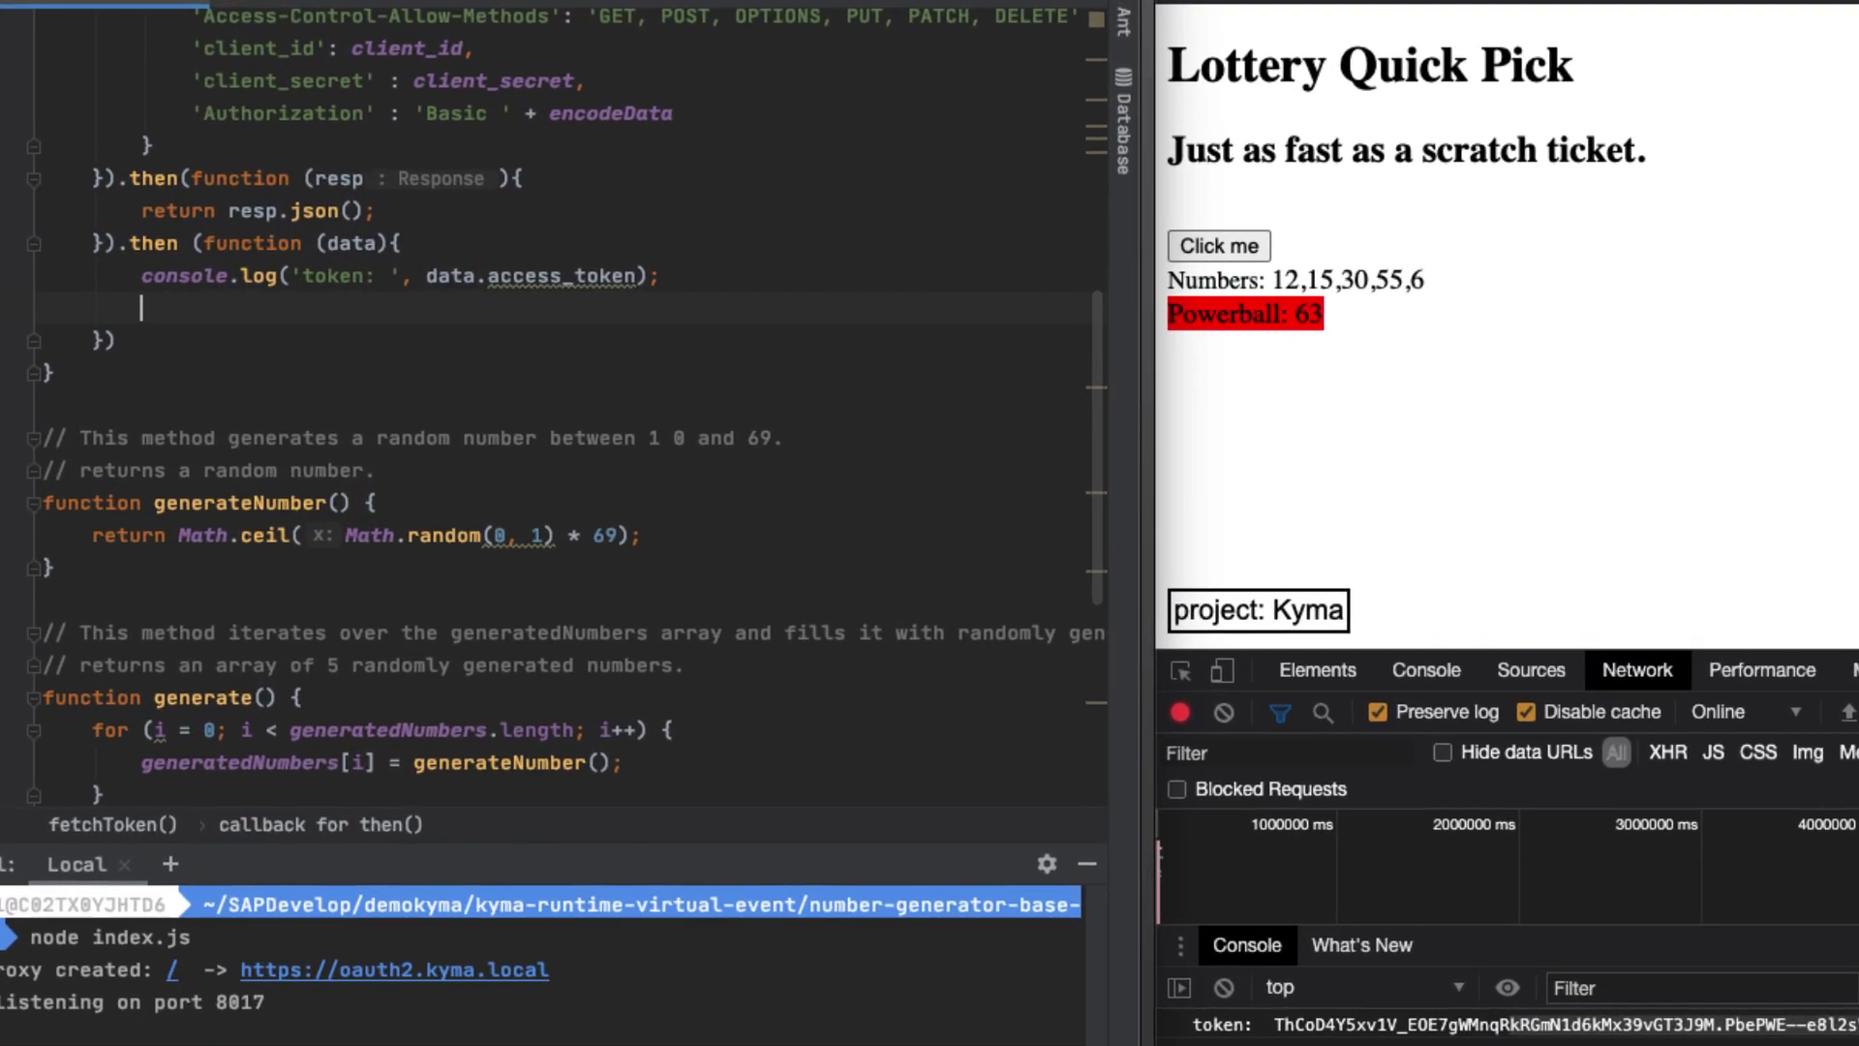
type("bearerToken")
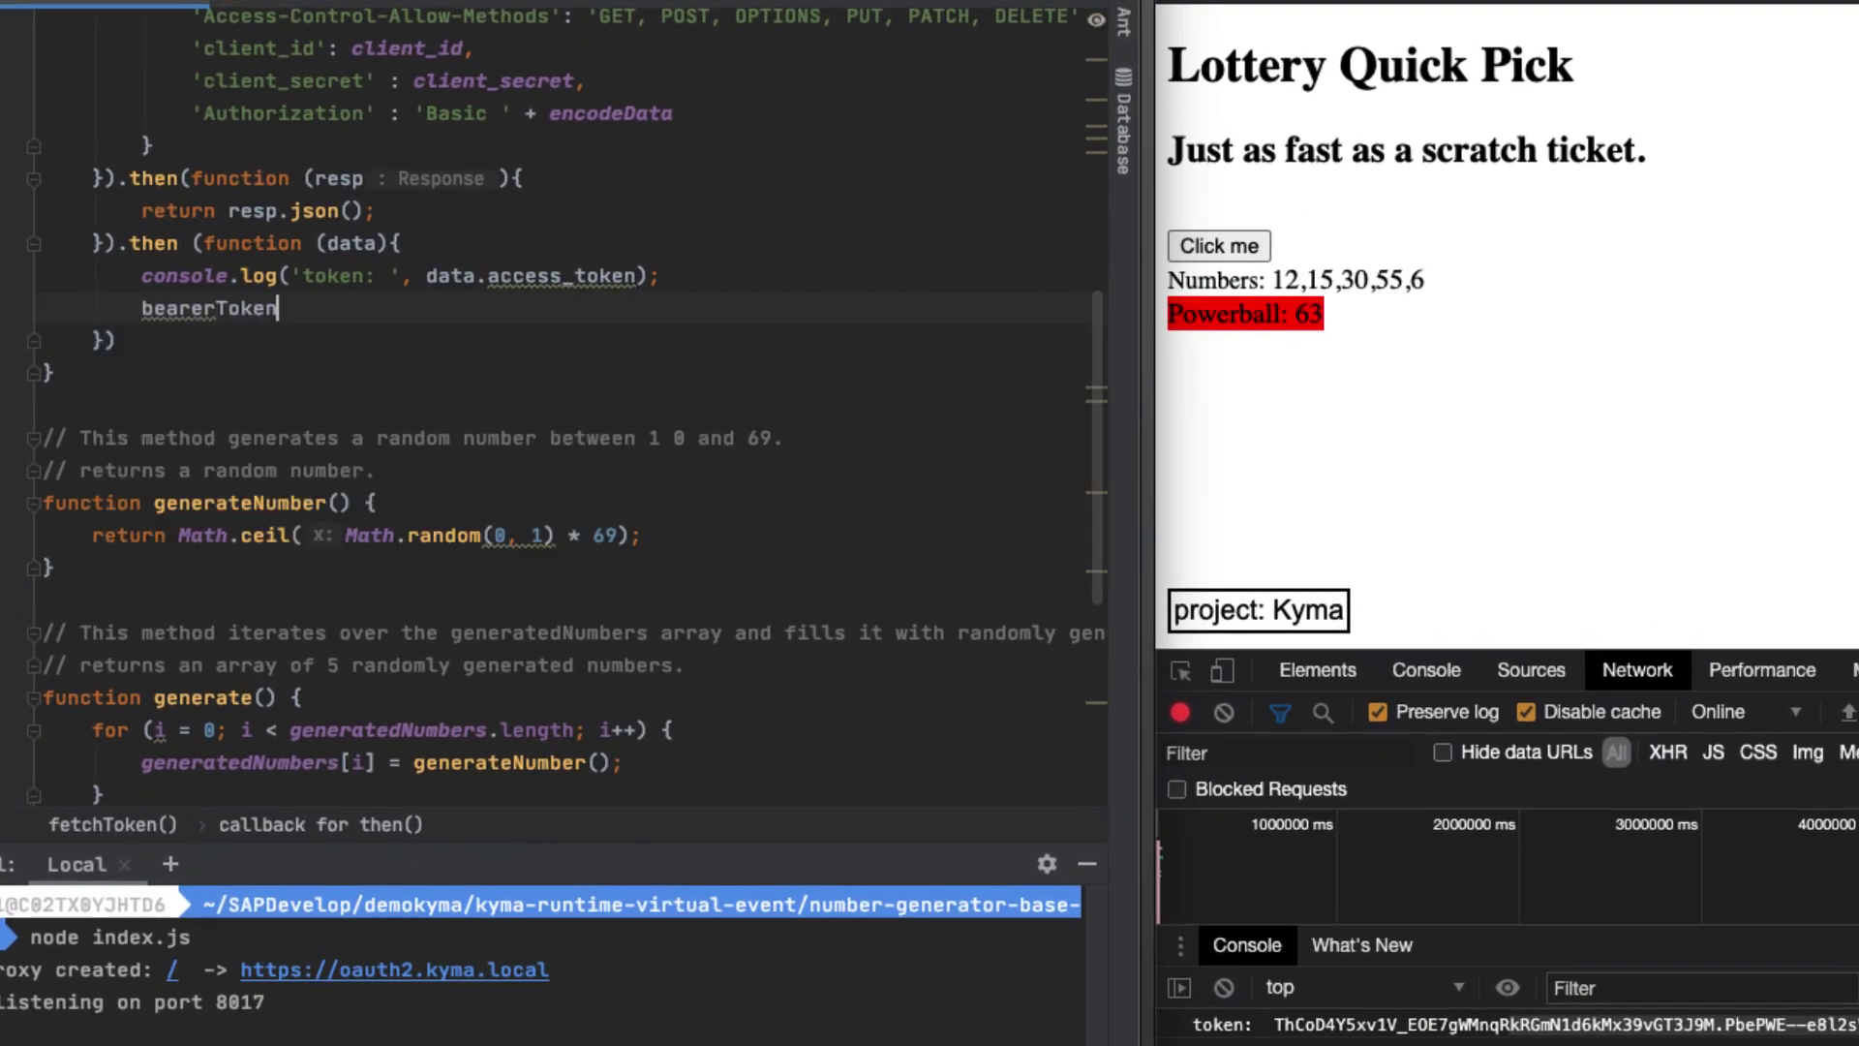
type(" =")
left_click(427, 276)
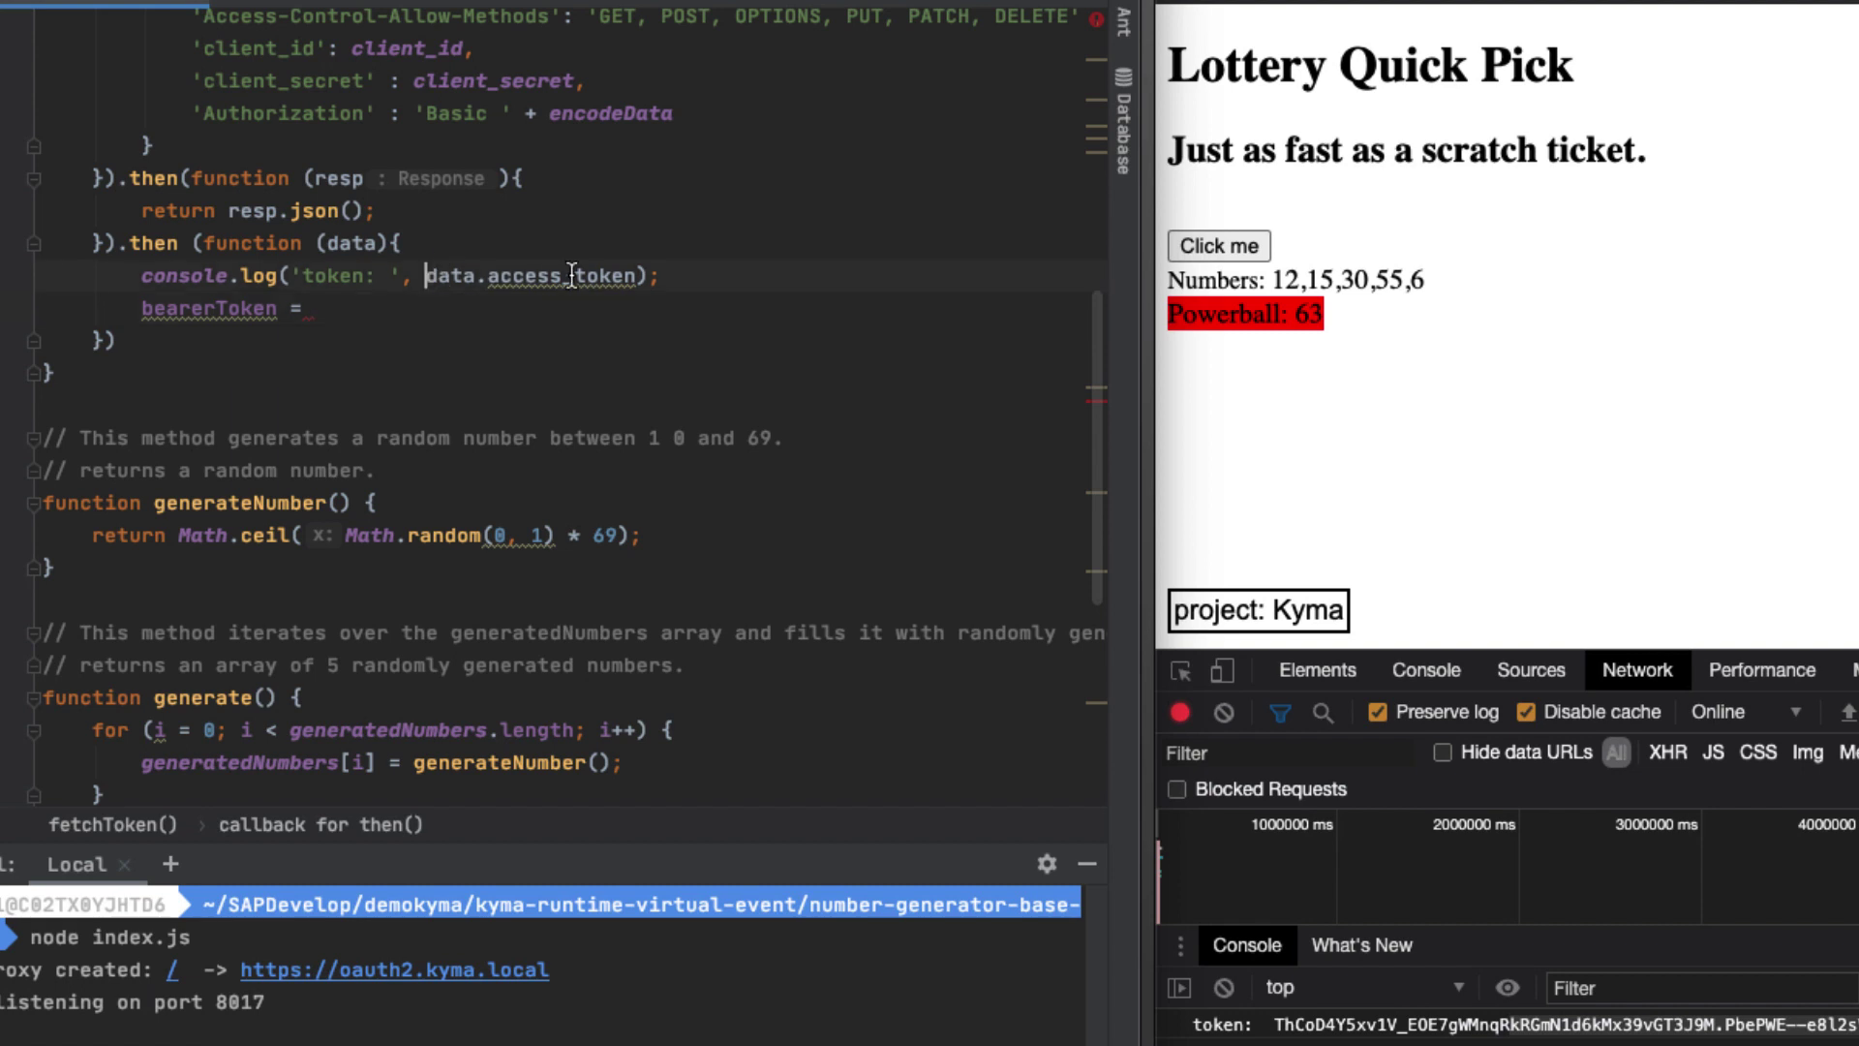
left_click(642, 276, "shift")
key("ctrl+c")
left_click(678, 308)
key("ctrl+v")
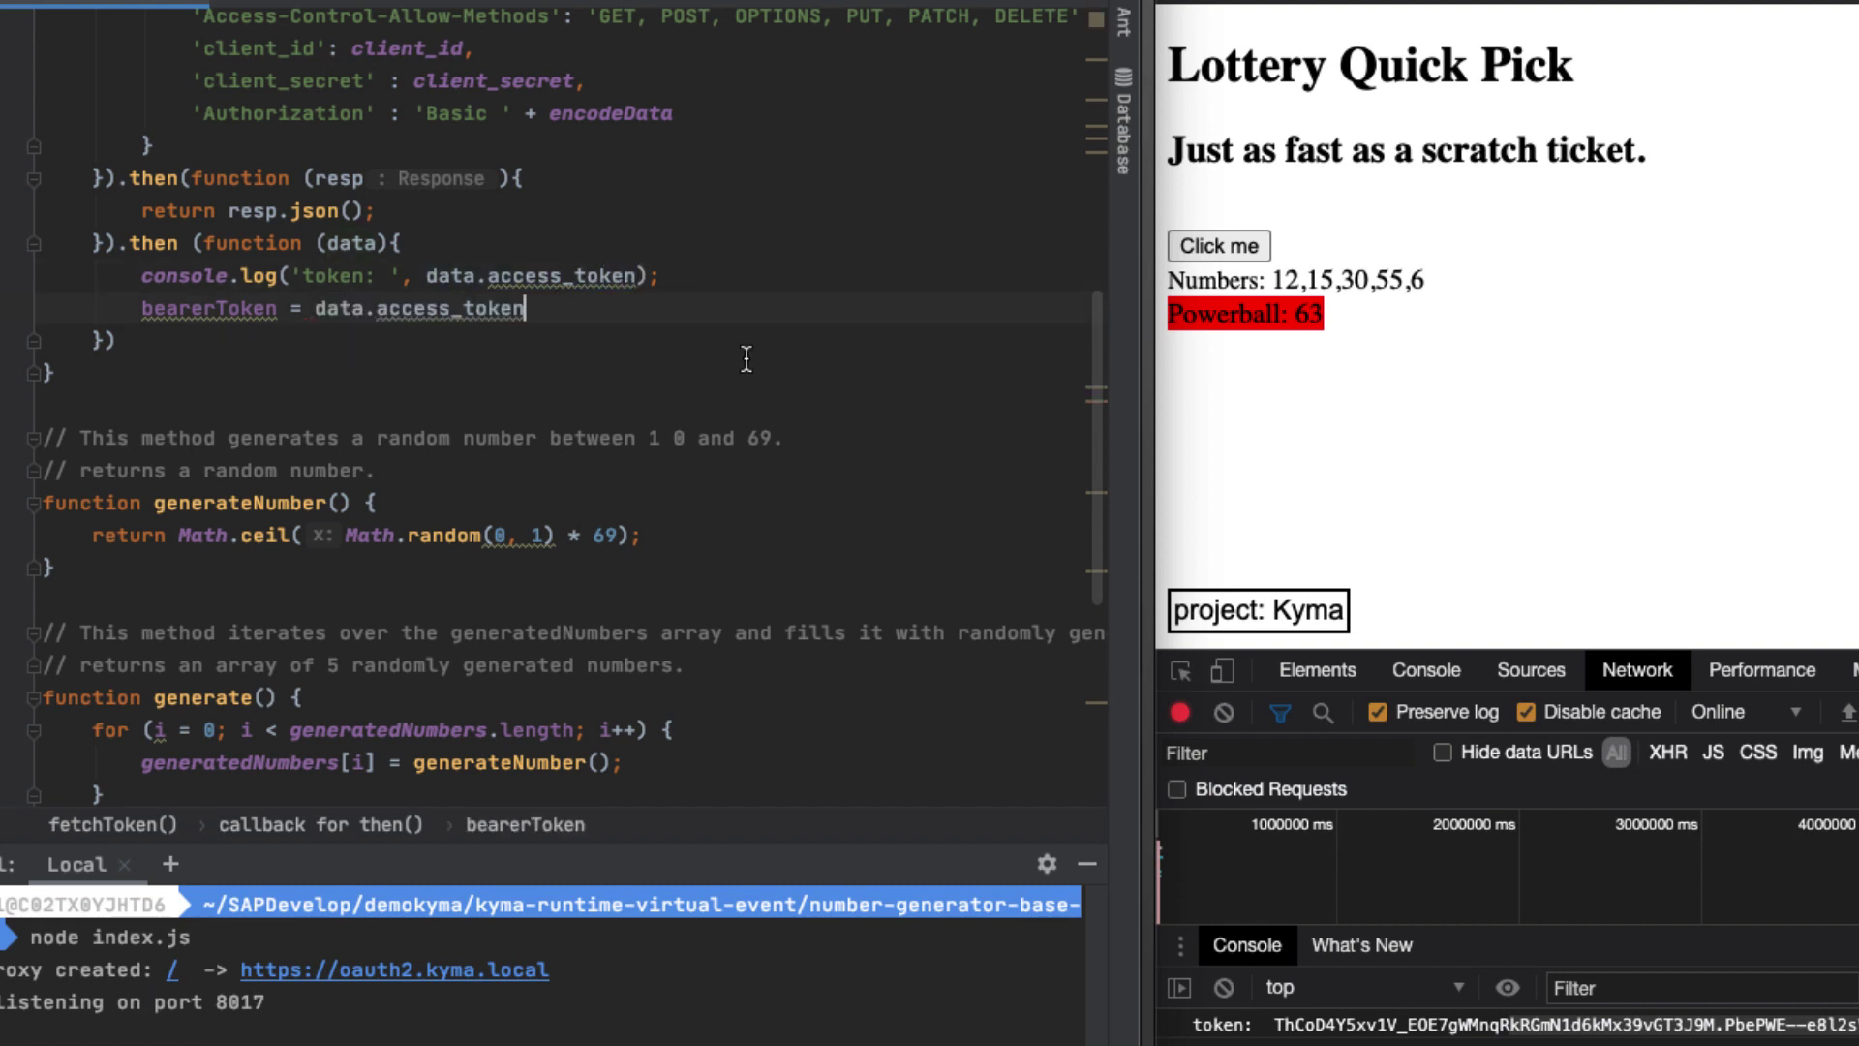
type(";")
- Add a generatedNumbers(bearerToken); call on the next line
key("Return")
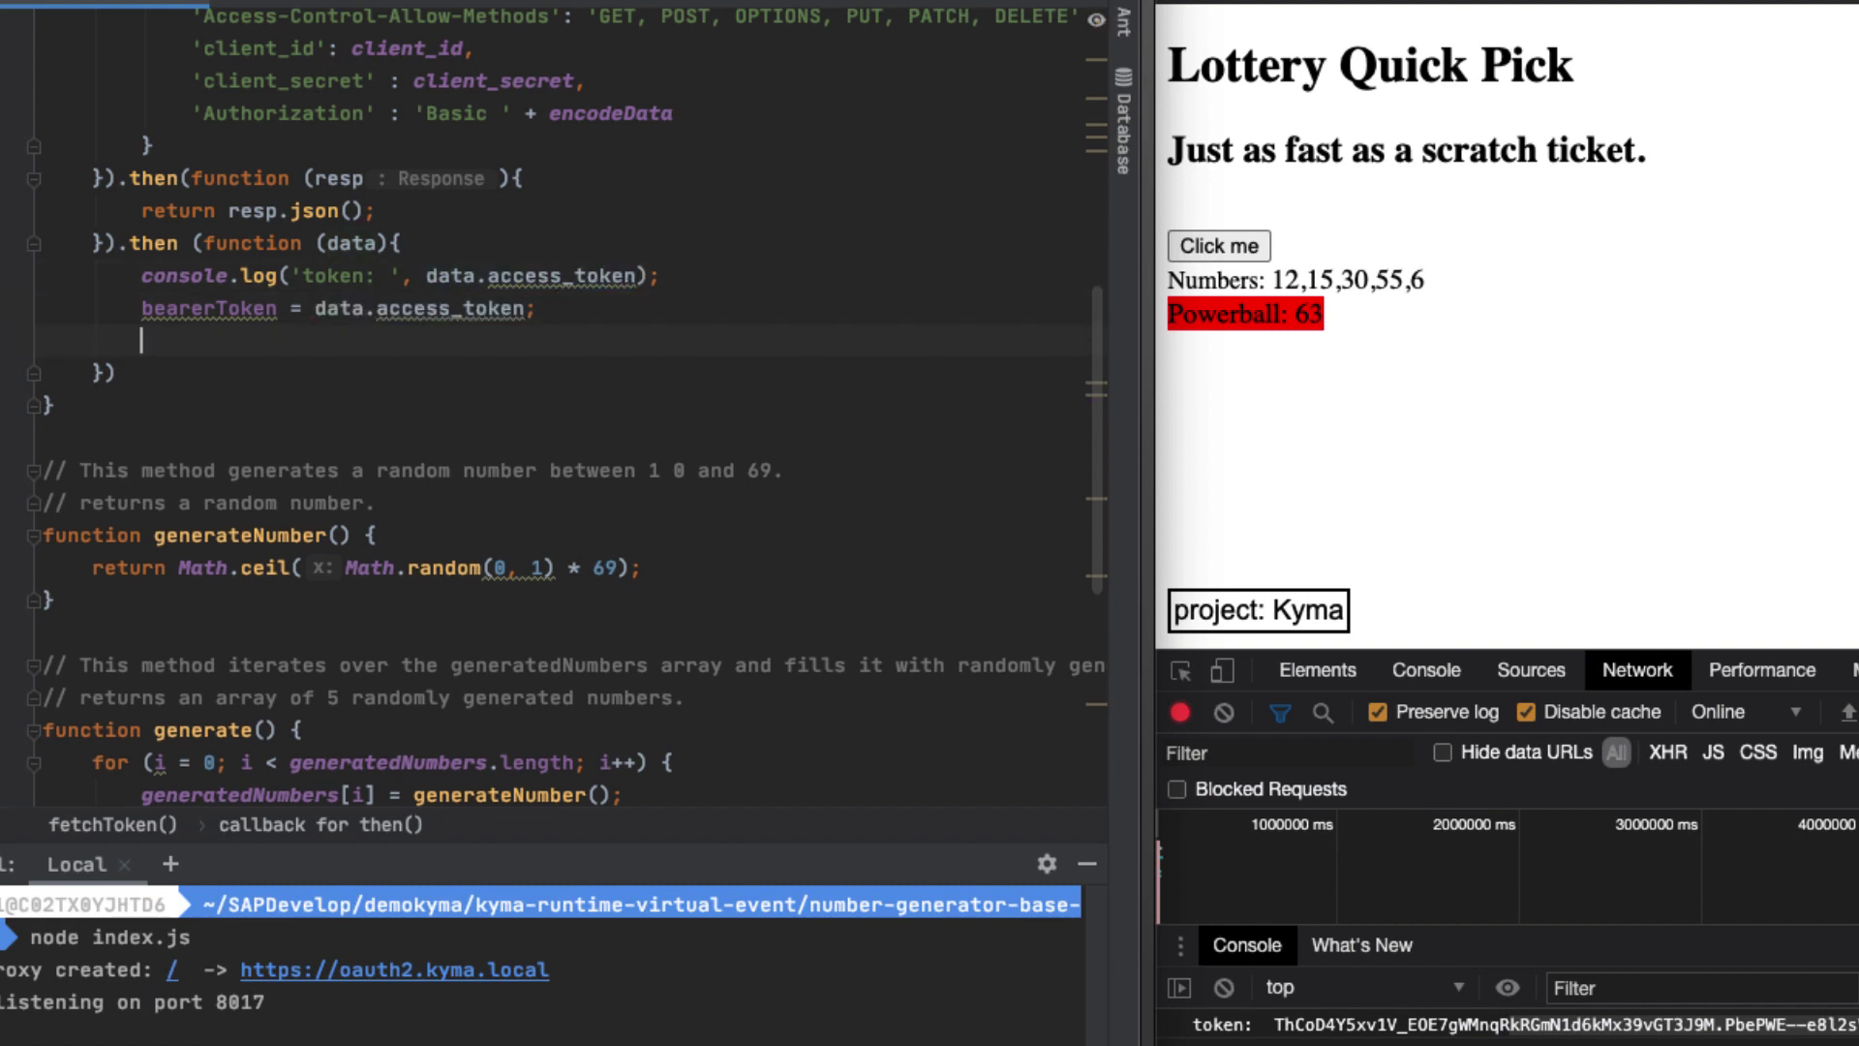
type("gen")
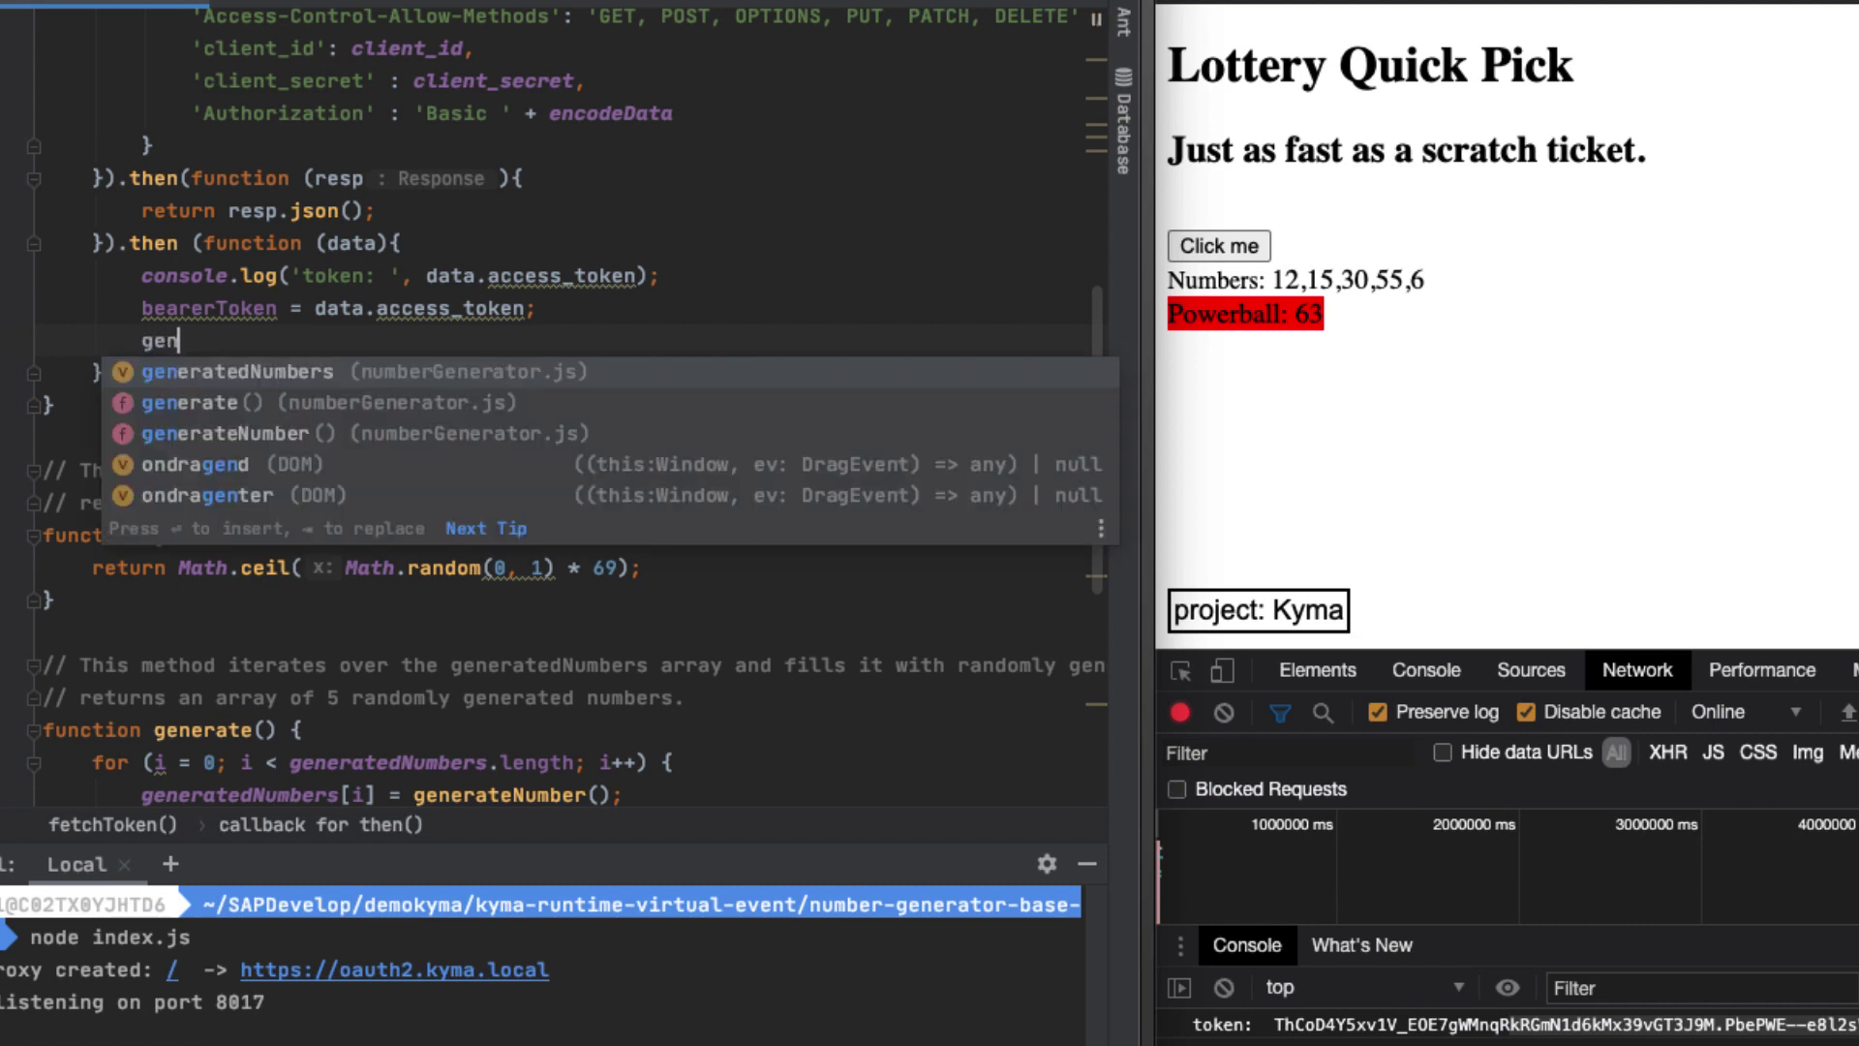
key("Return")
type("(")
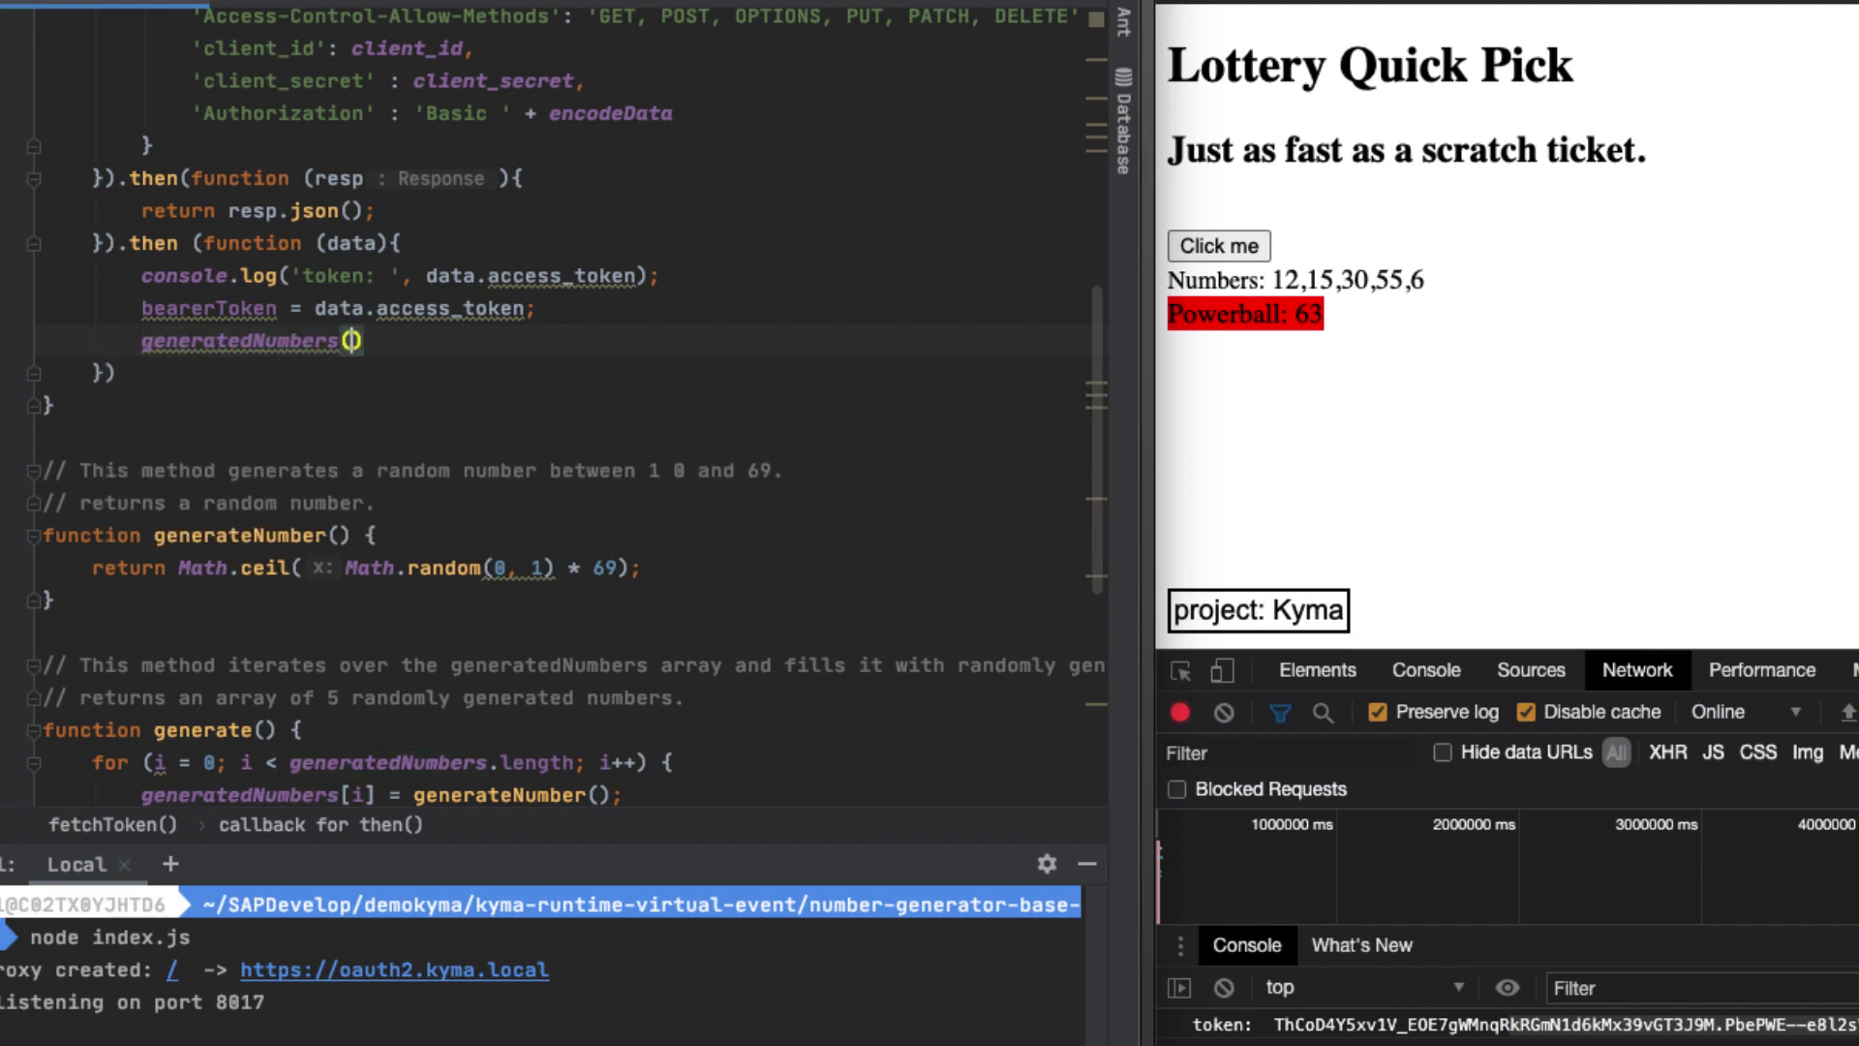
type("bea")
key("Return")
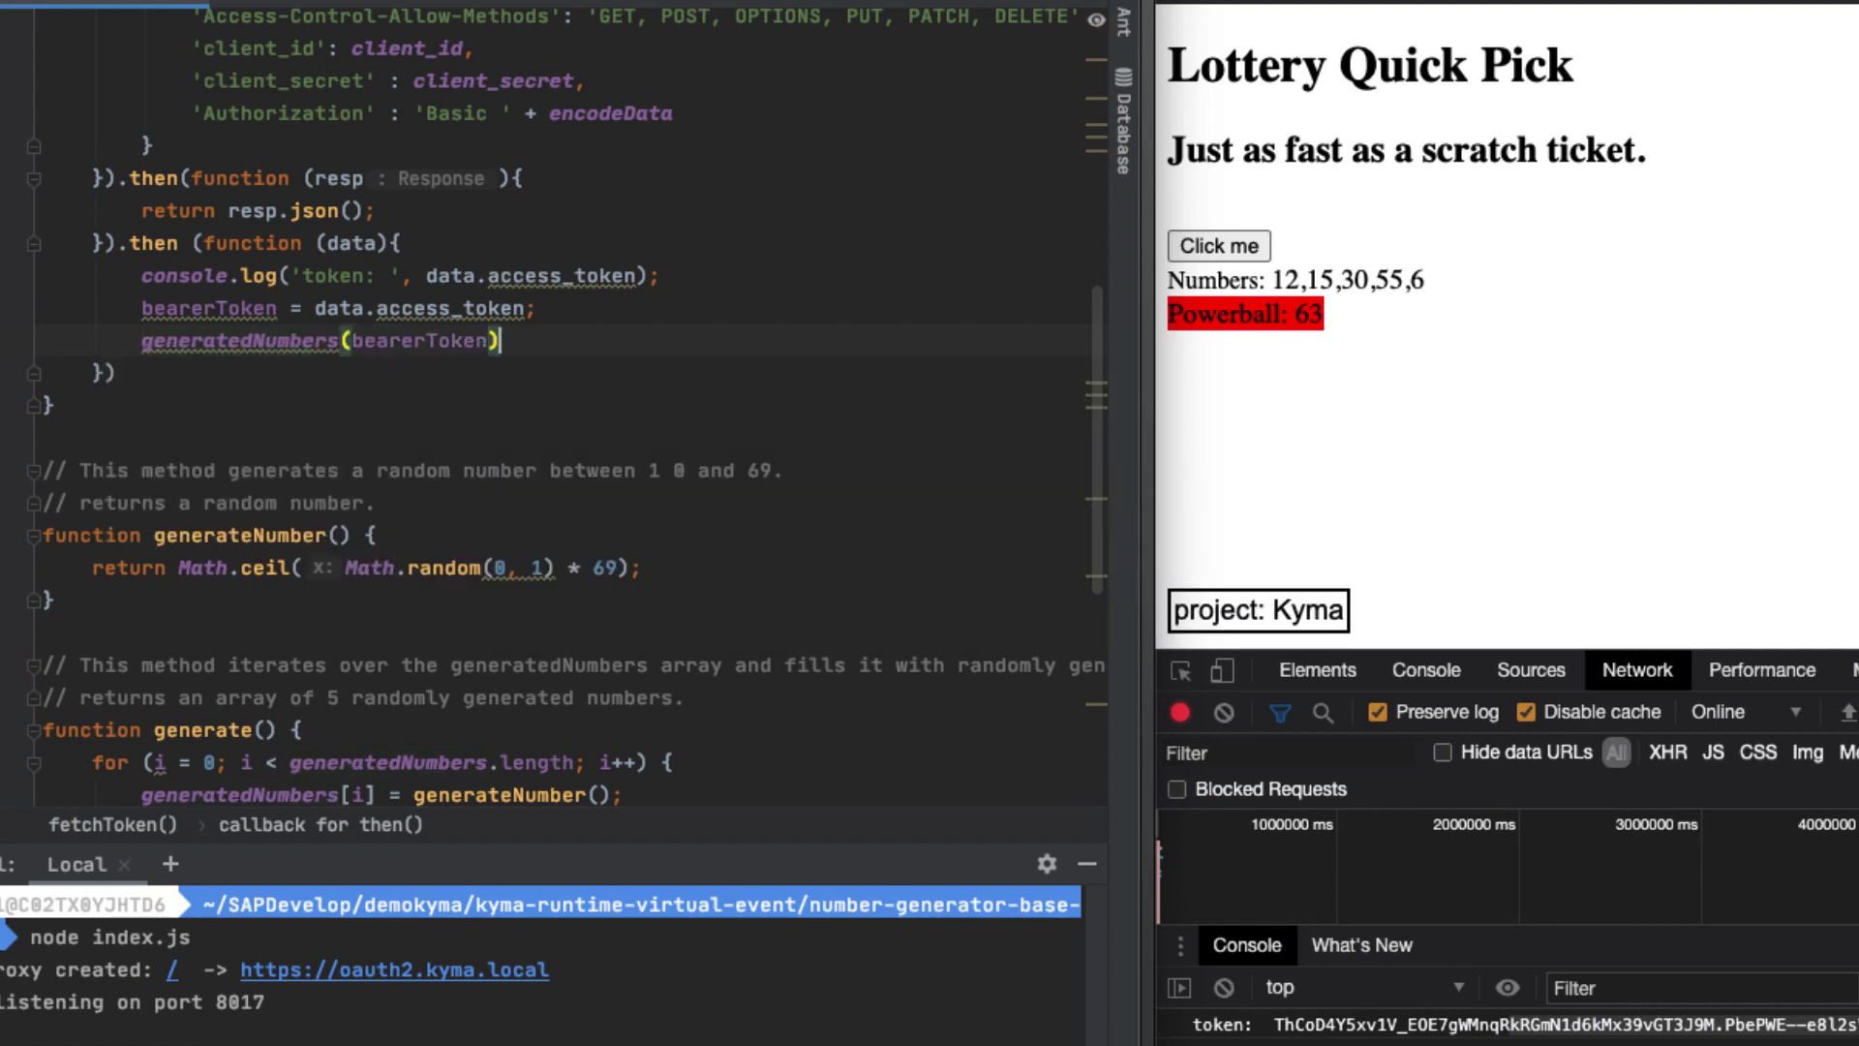
type(");")
key("Return")
- Add generate(bearerToken); below it and a blank line before the assignment
type("ge")
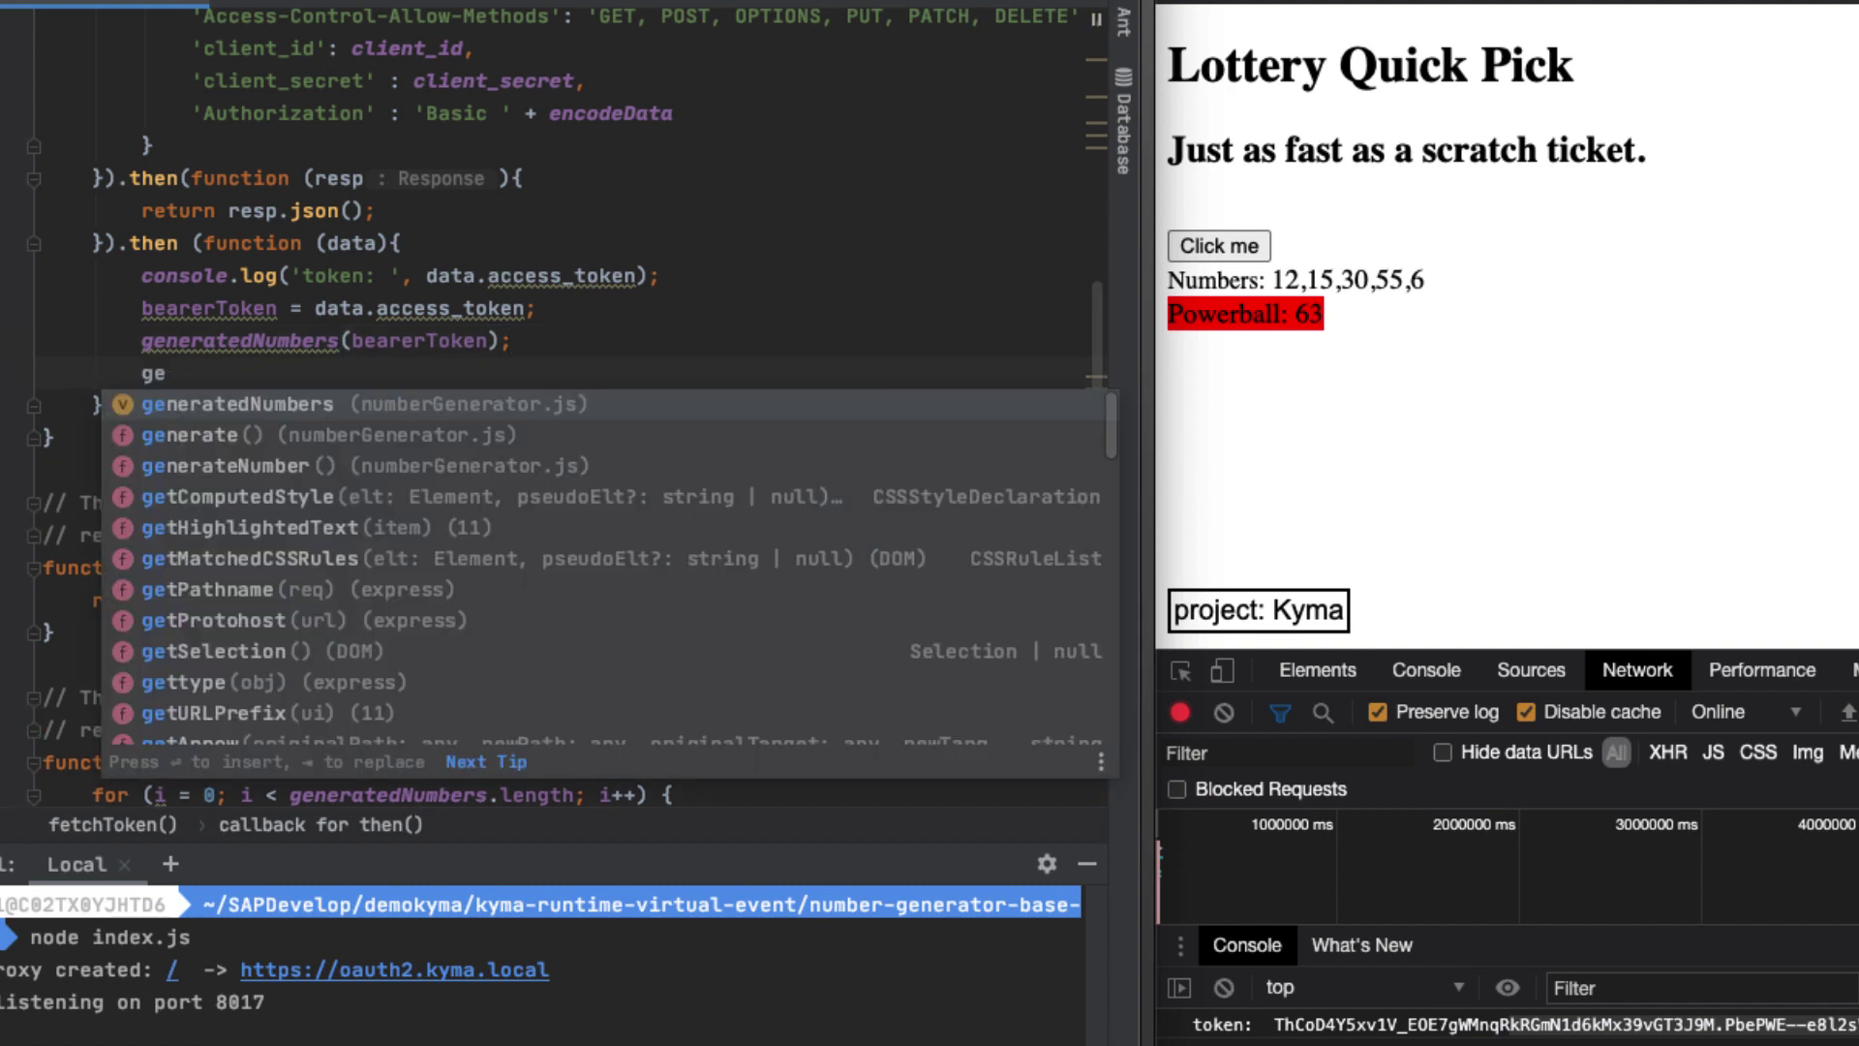
key("Down")
key("Return")
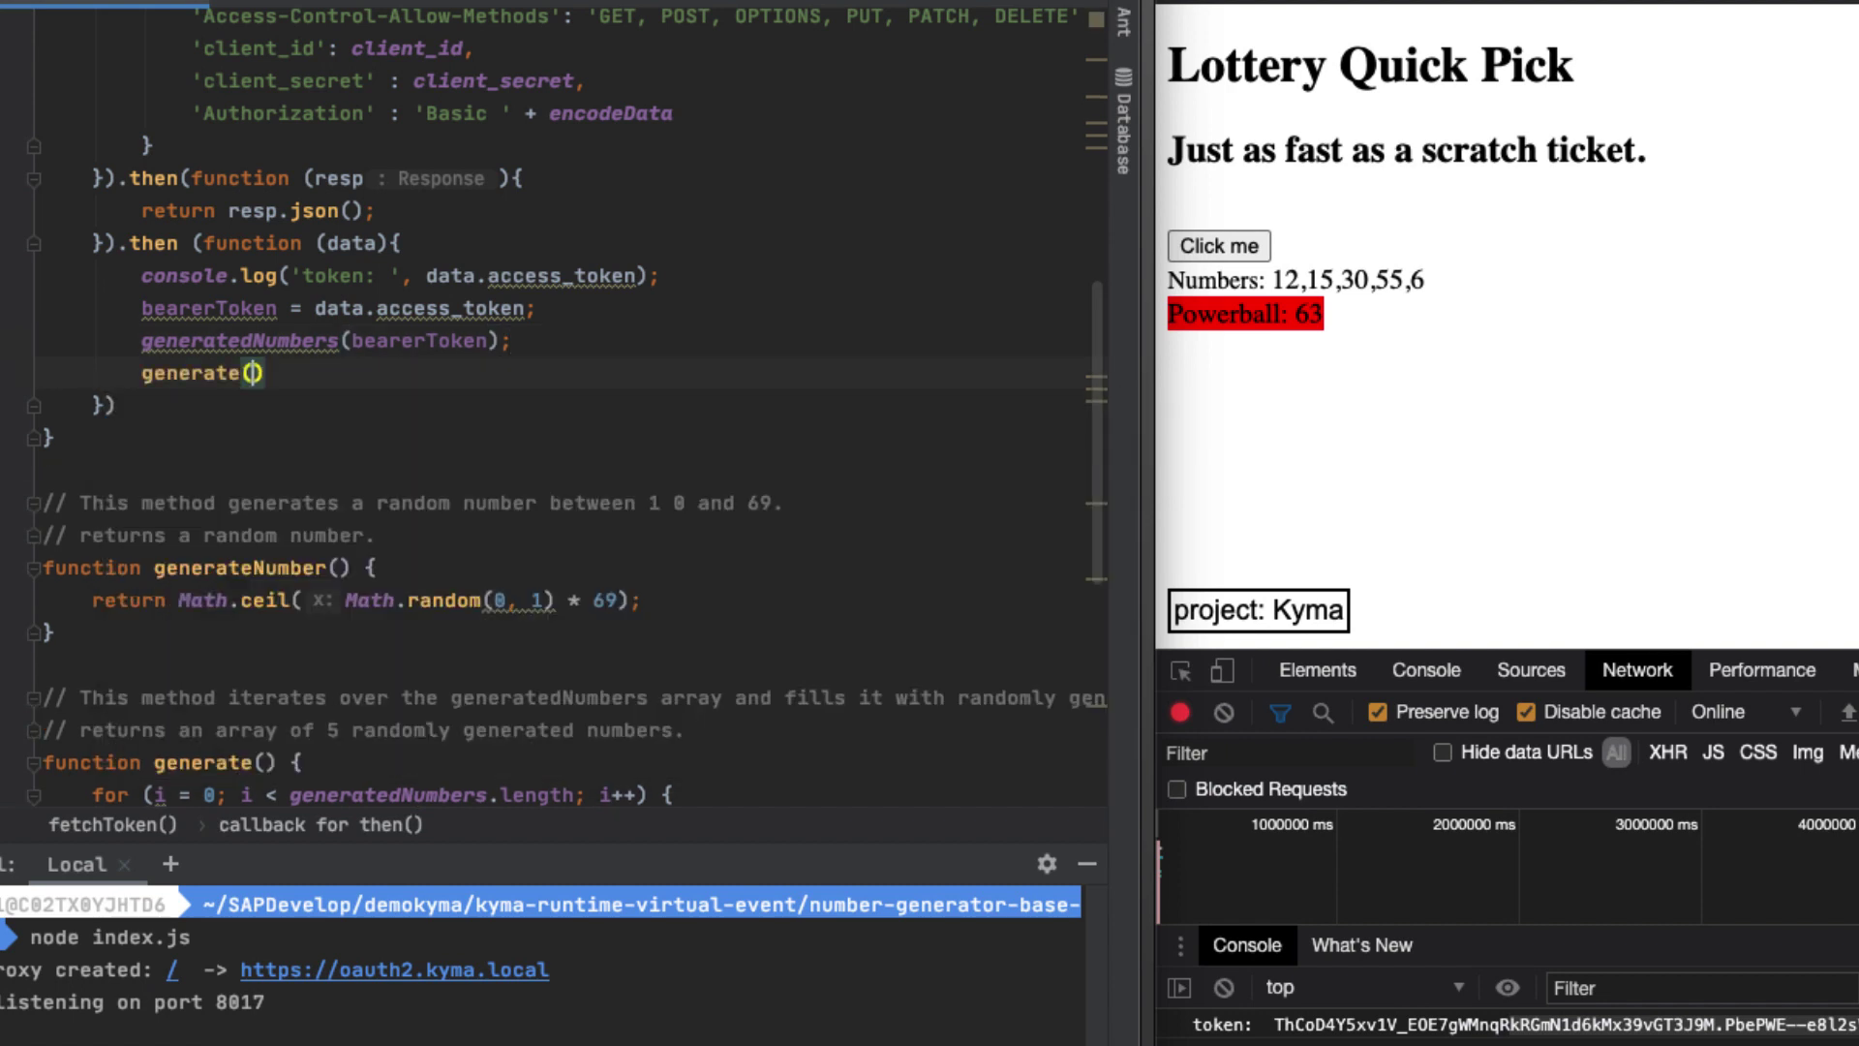
type("bea")
key("Return")
type(");")
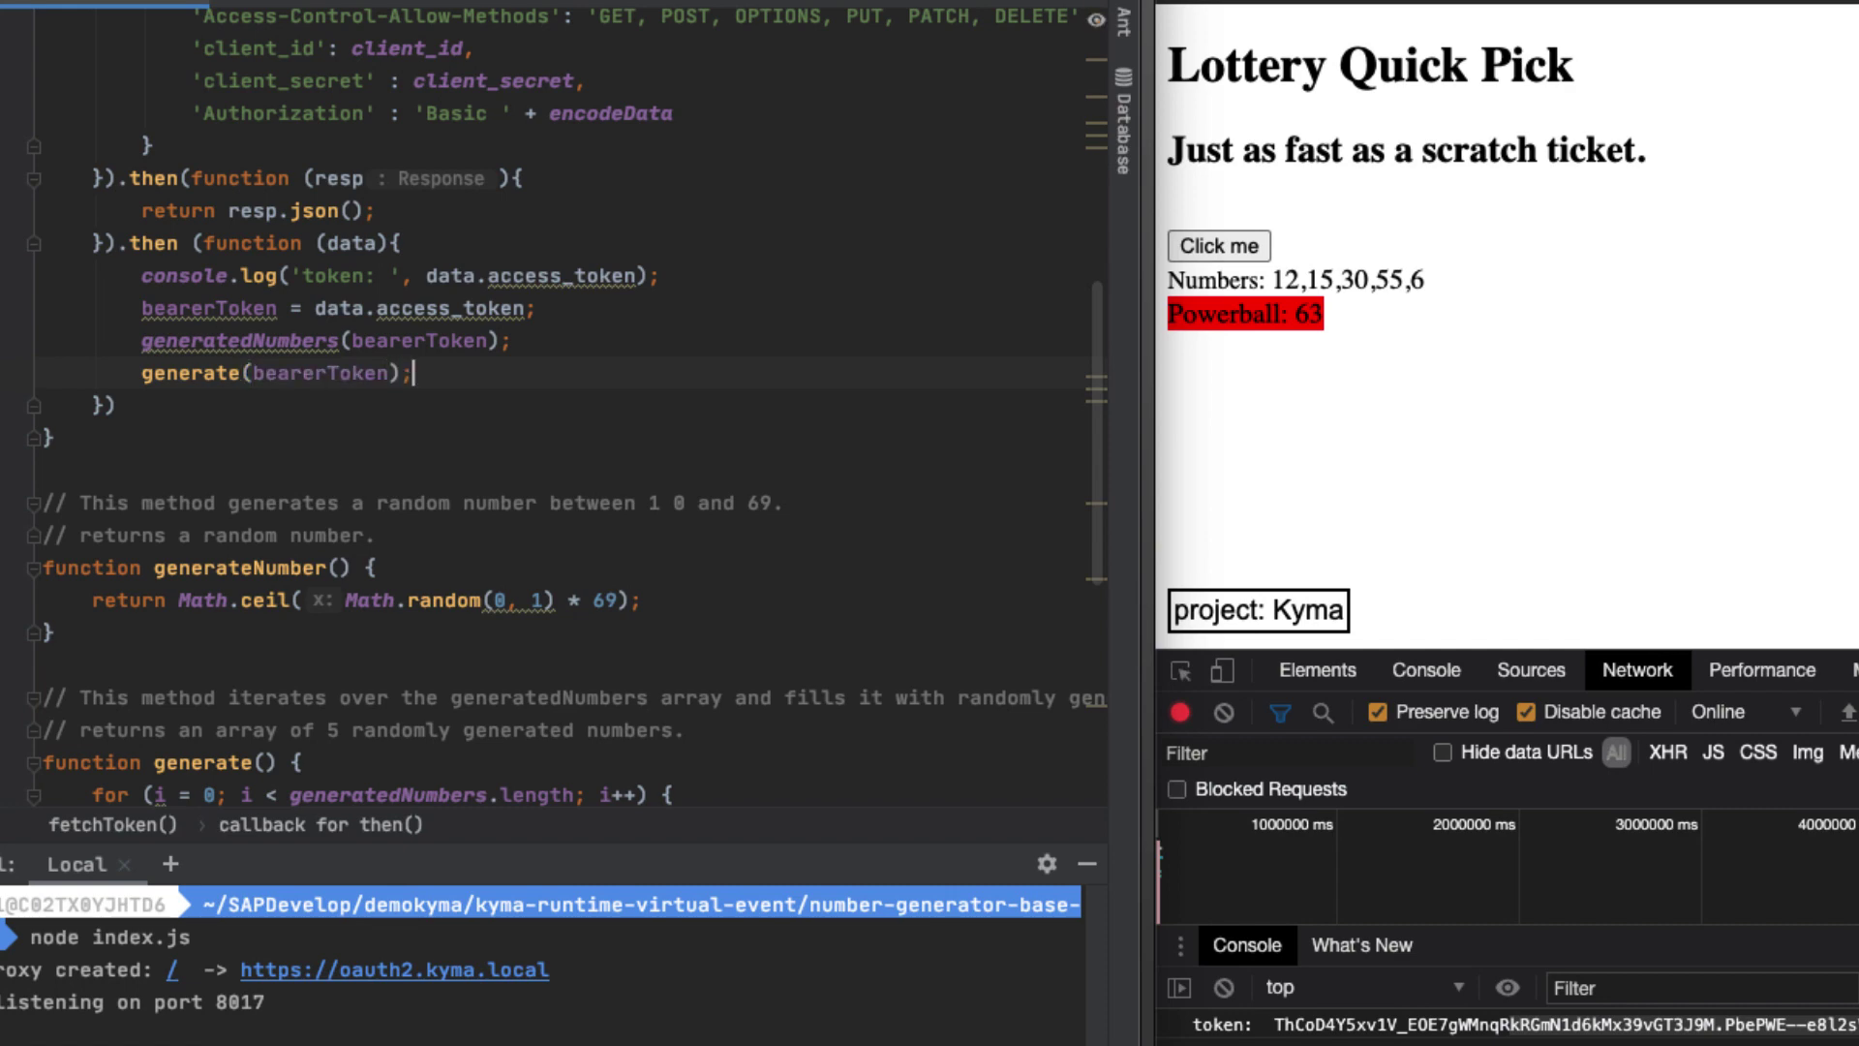
key("Up")
key("Up")
key("Up")
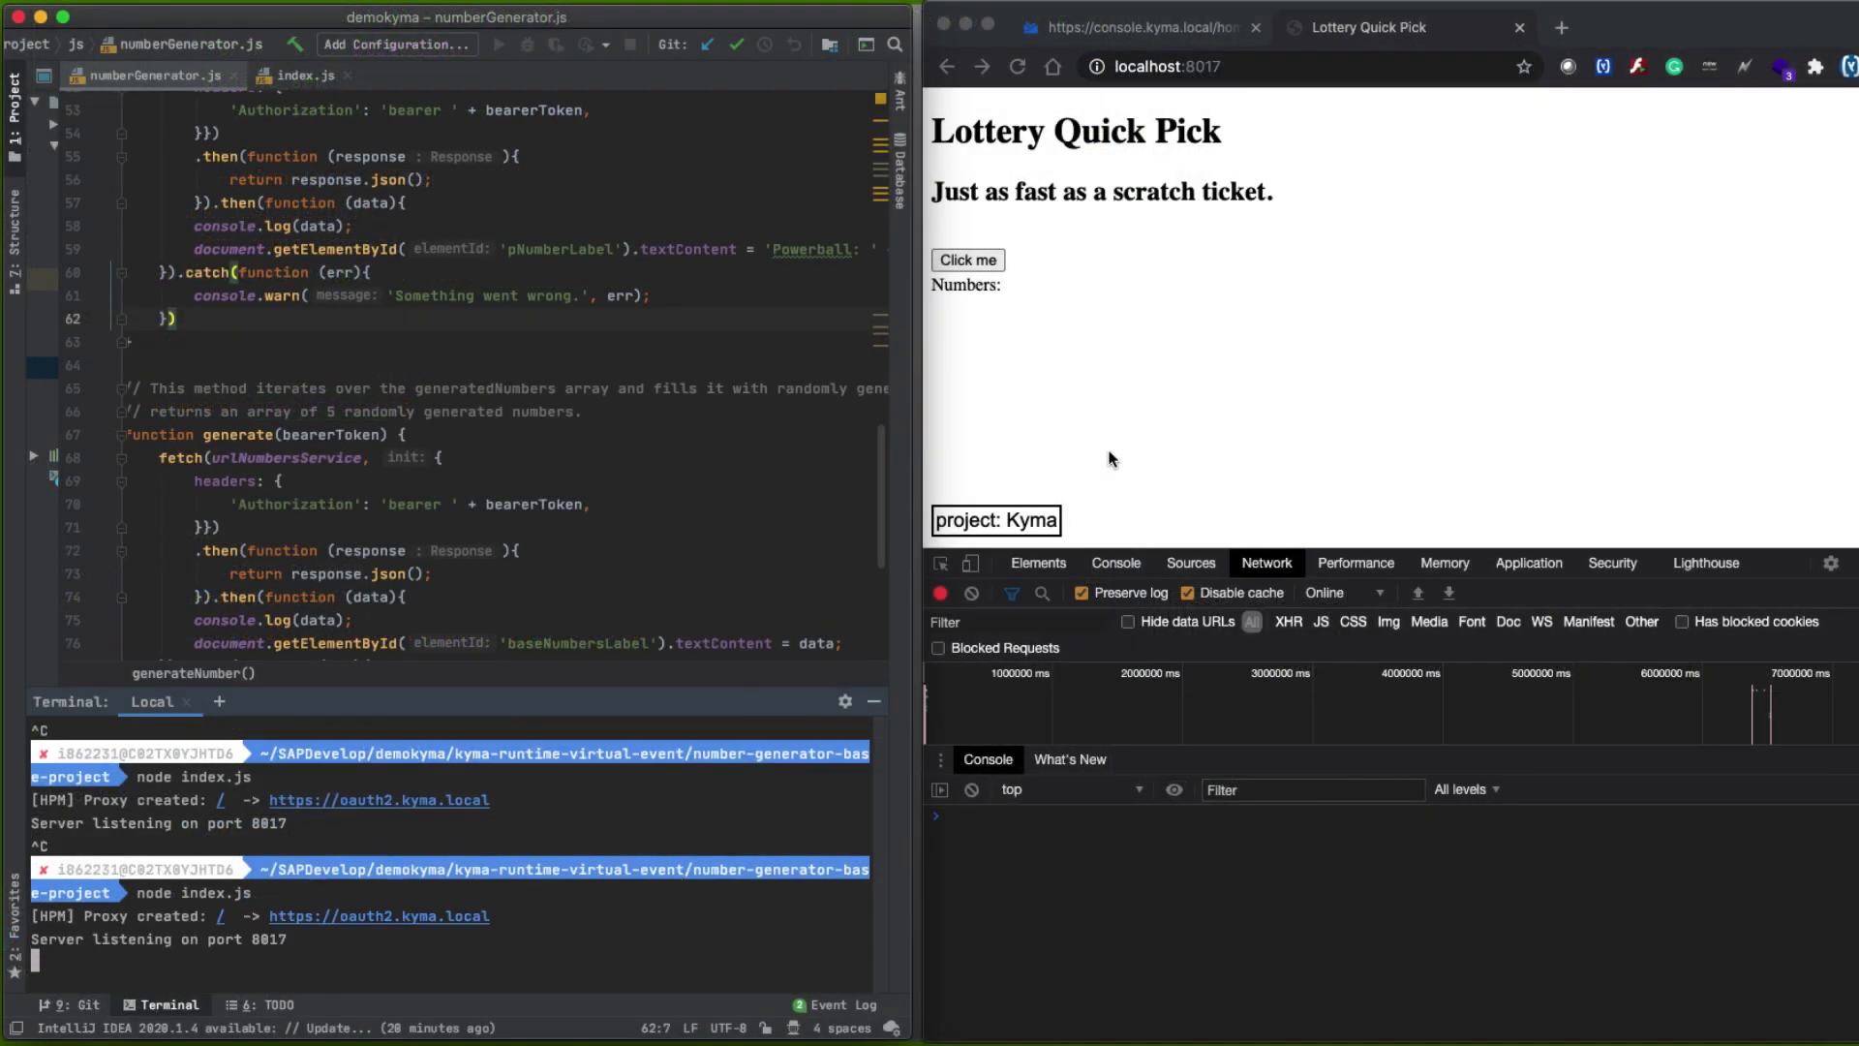
- Draw numbers at localhost:8017, getting 25,30,5,13,1 with Powerball 6
left_click(1058, 221)
scroll(1239, 289, "down", 1)
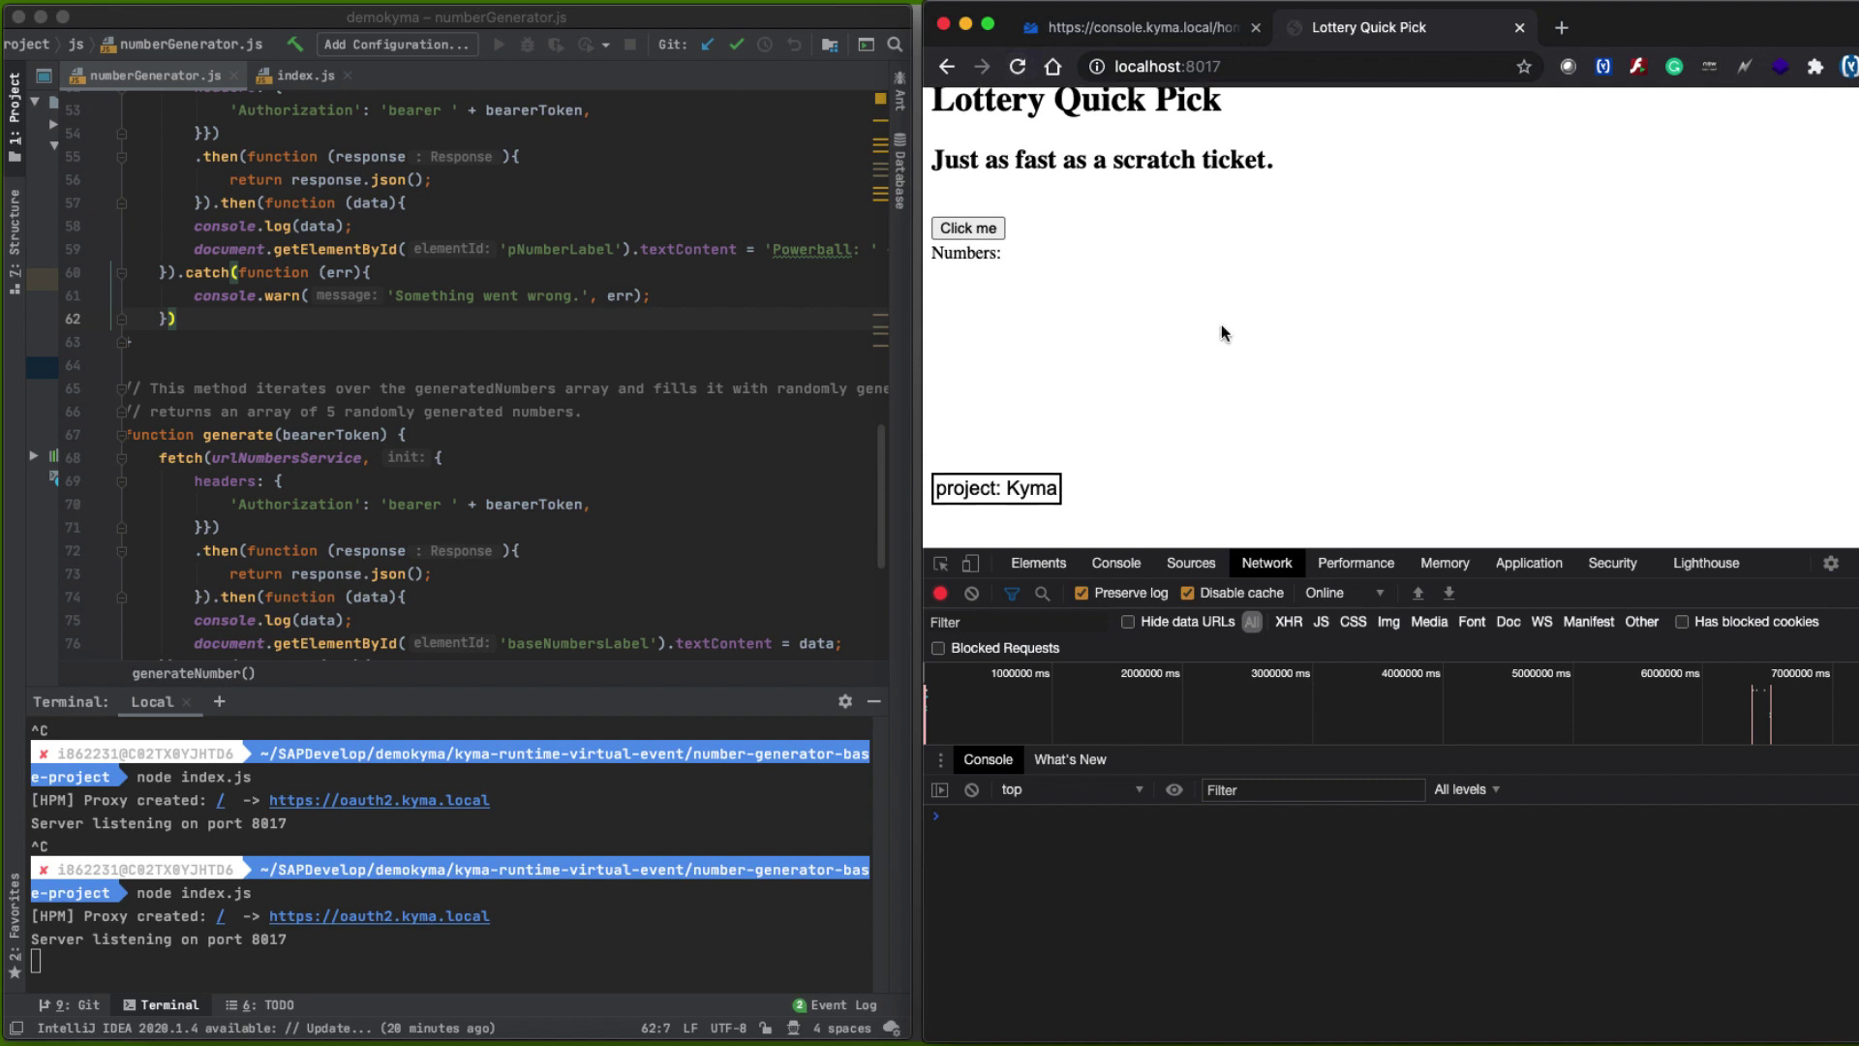
scroll(1223, 328, "up", 1)
left_click(968, 260)
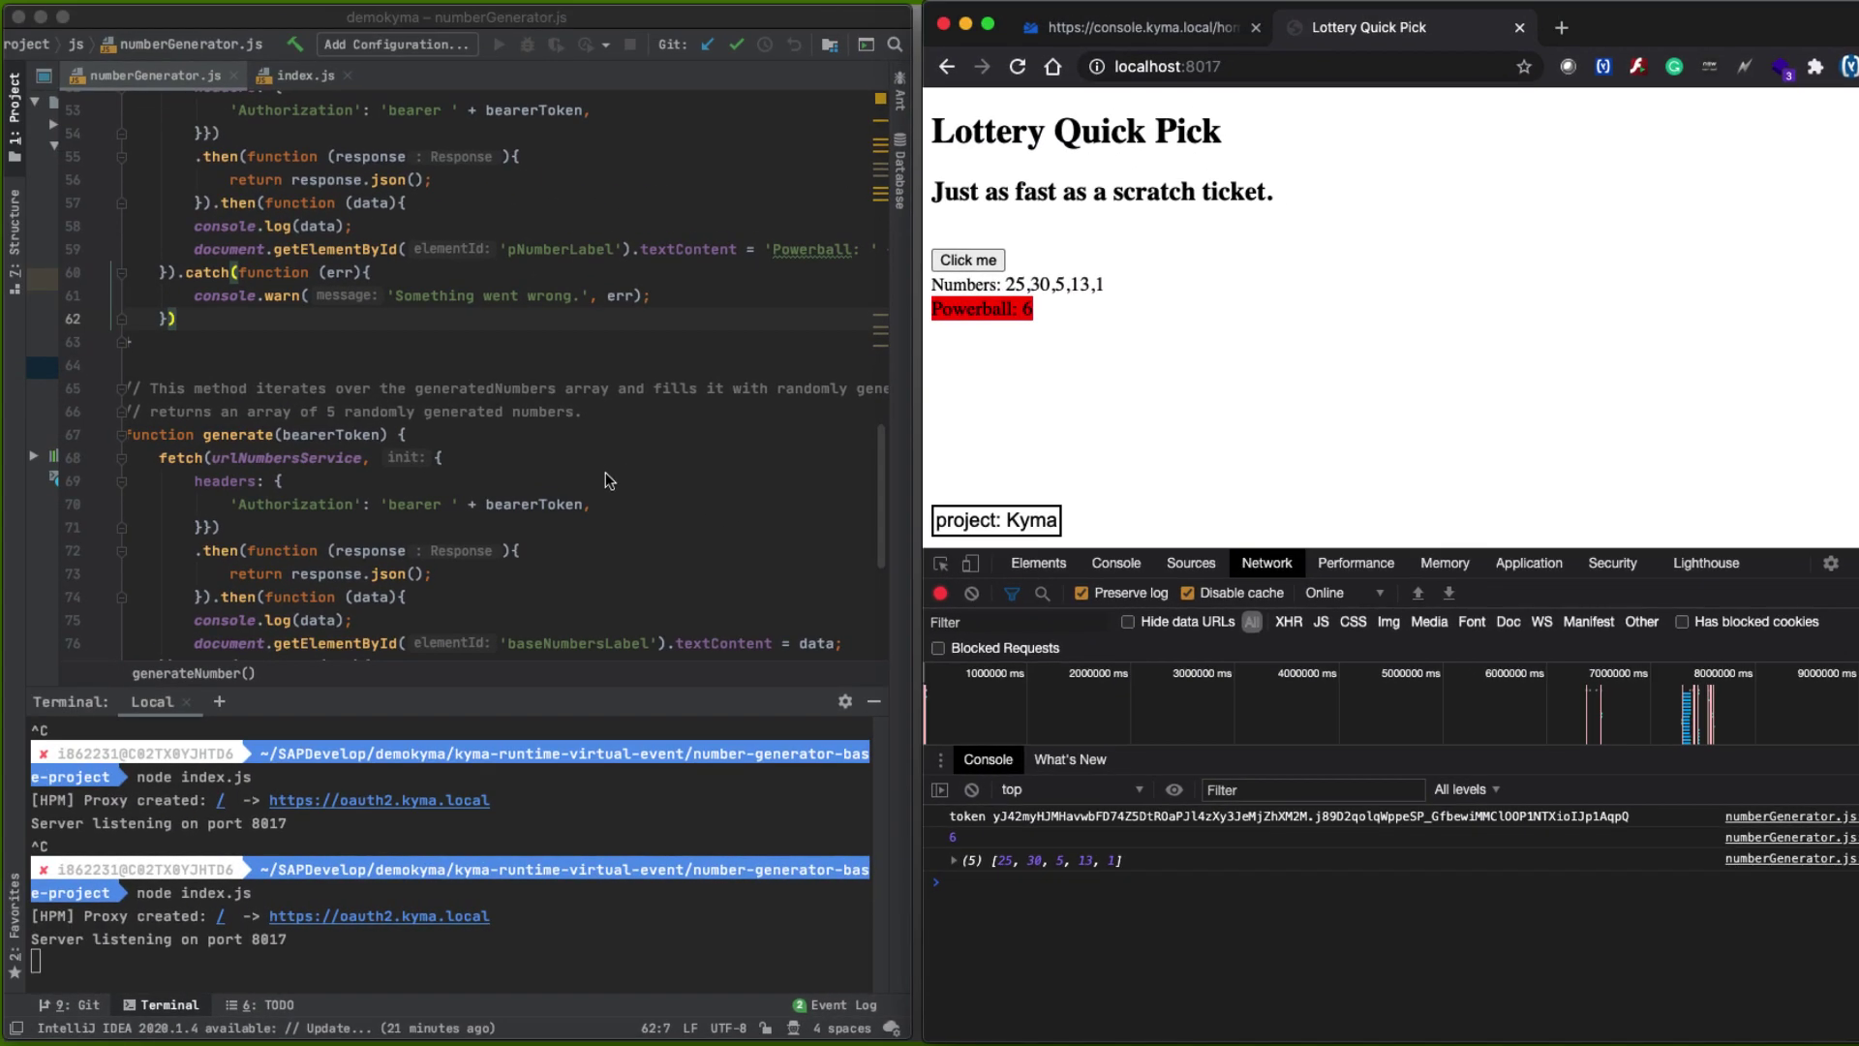
- Scroll numberGenerator.js back up to fetchToken()
left_click(610, 471)
scroll(613, 470, "down", 5)
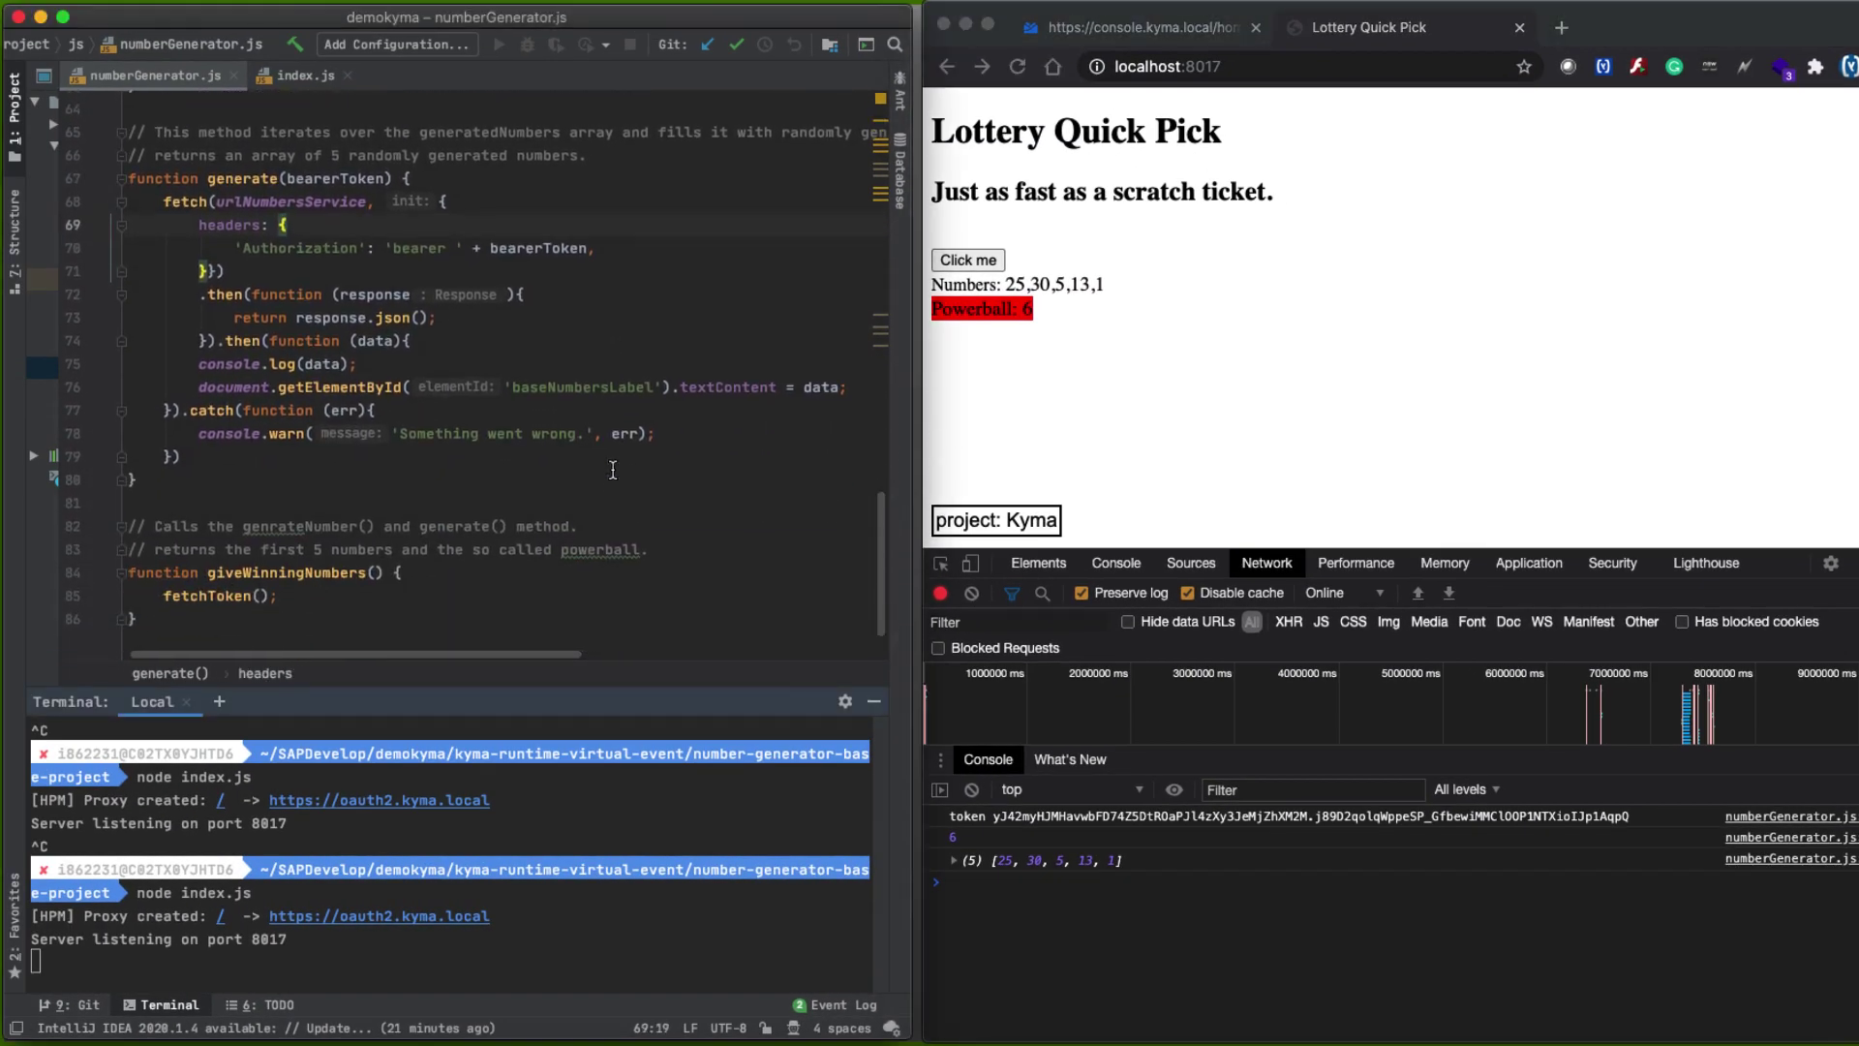
scroll(613, 471, "up", 5)
scroll(613, 471, "up", 5)
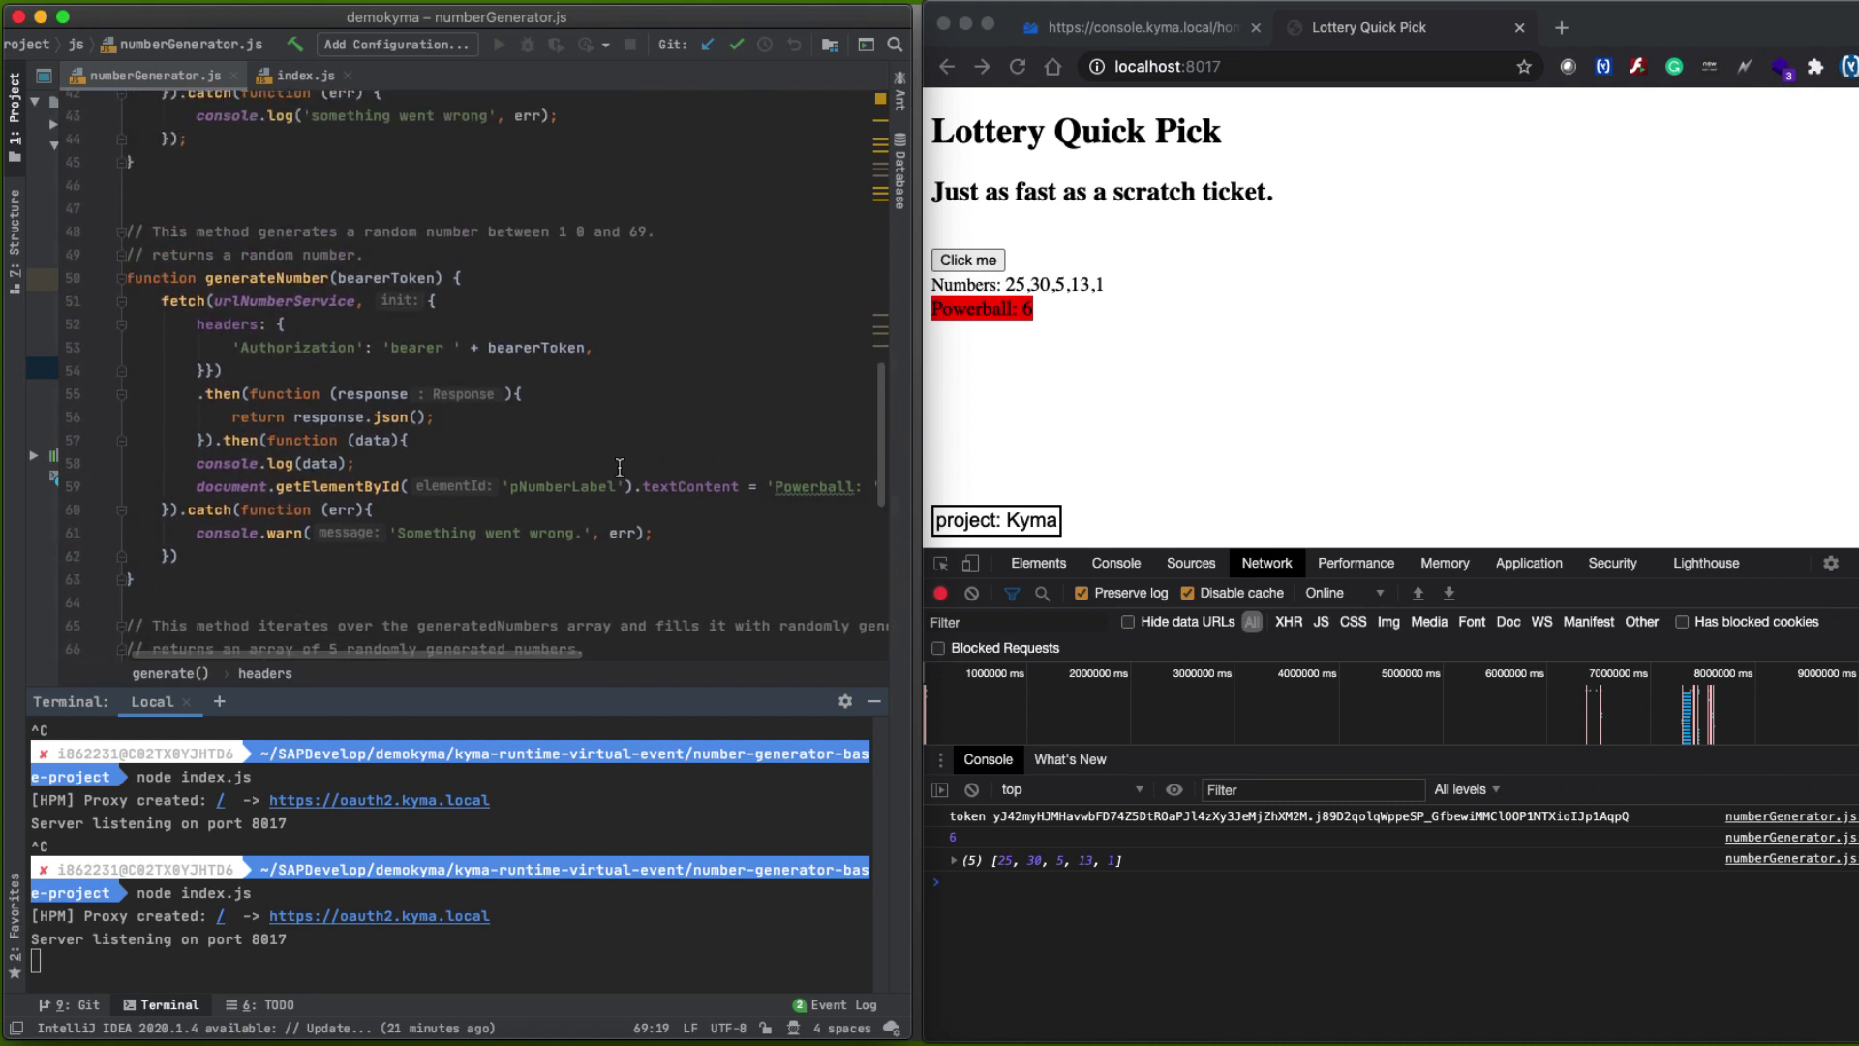
scroll(620, 466, "up", 6)
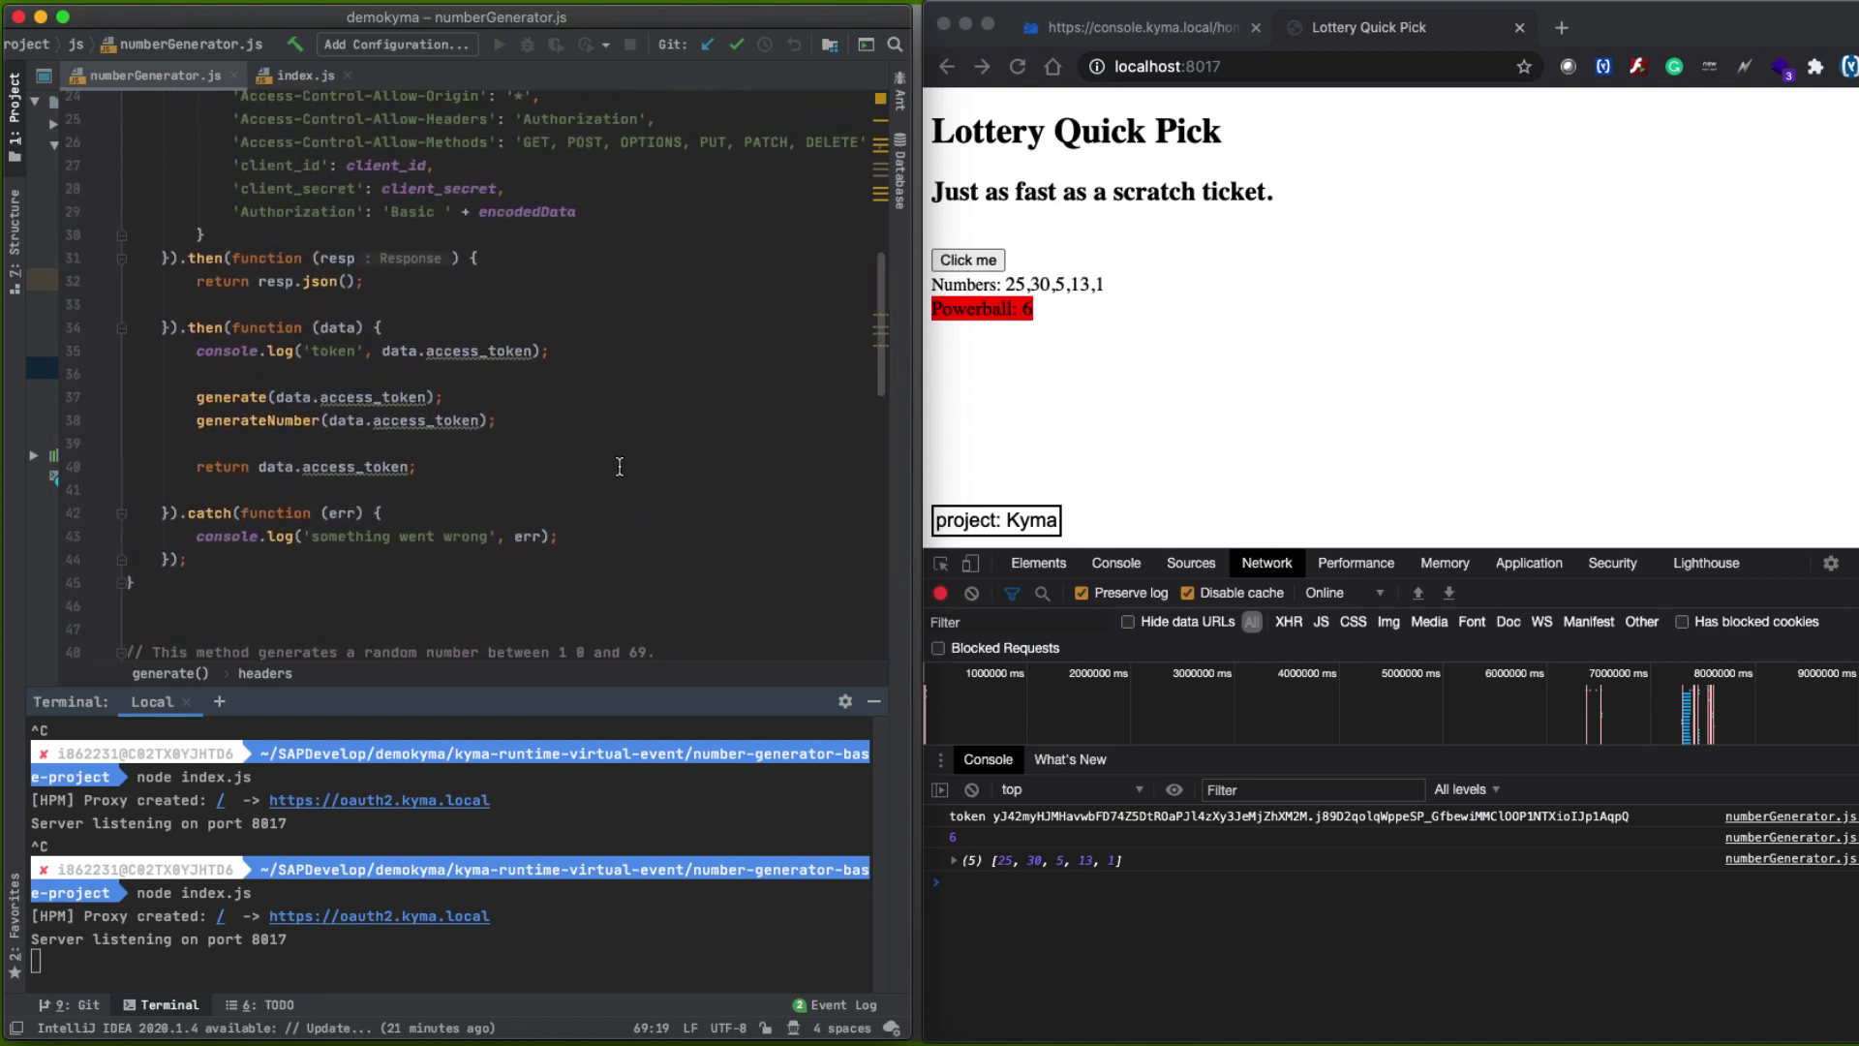
scroll(617, 466, "up", 1)
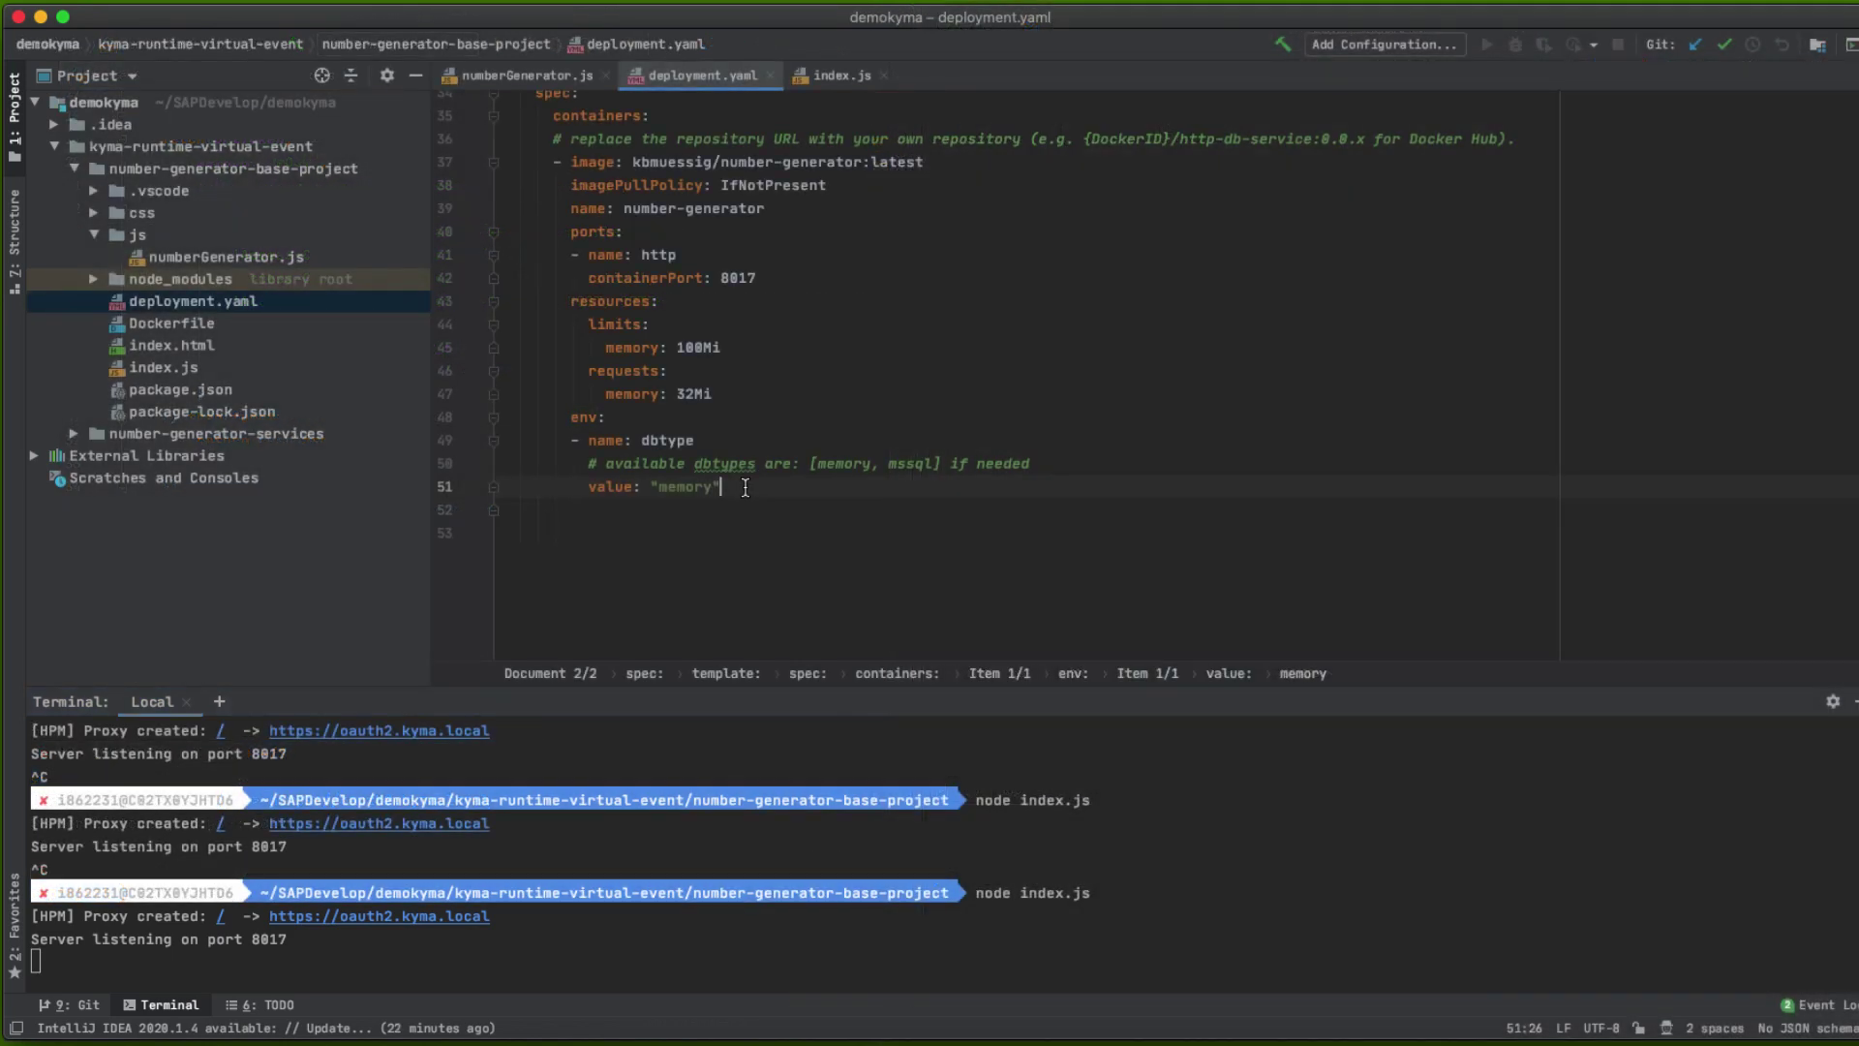
- Add a hostAliases entry mapping oauth2.kyma.local to 192.168.64.45
key("super+v")
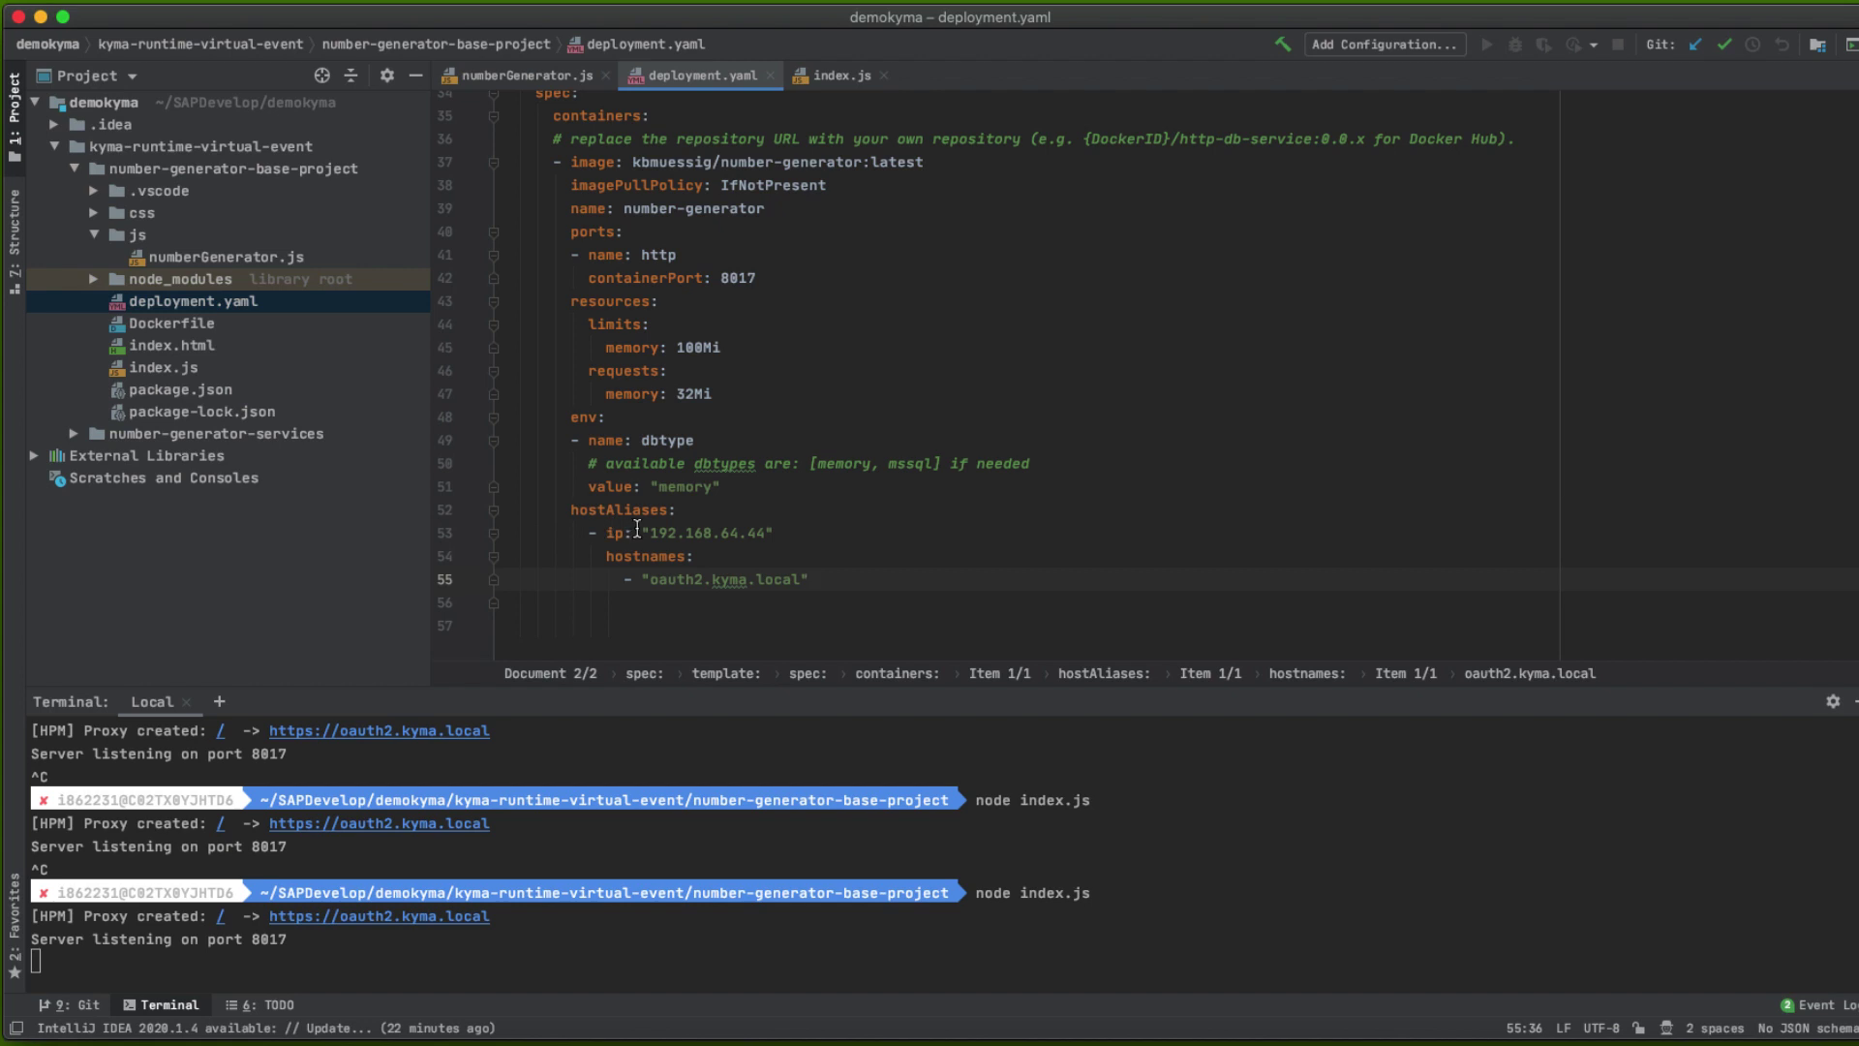
left_click(755, 534)
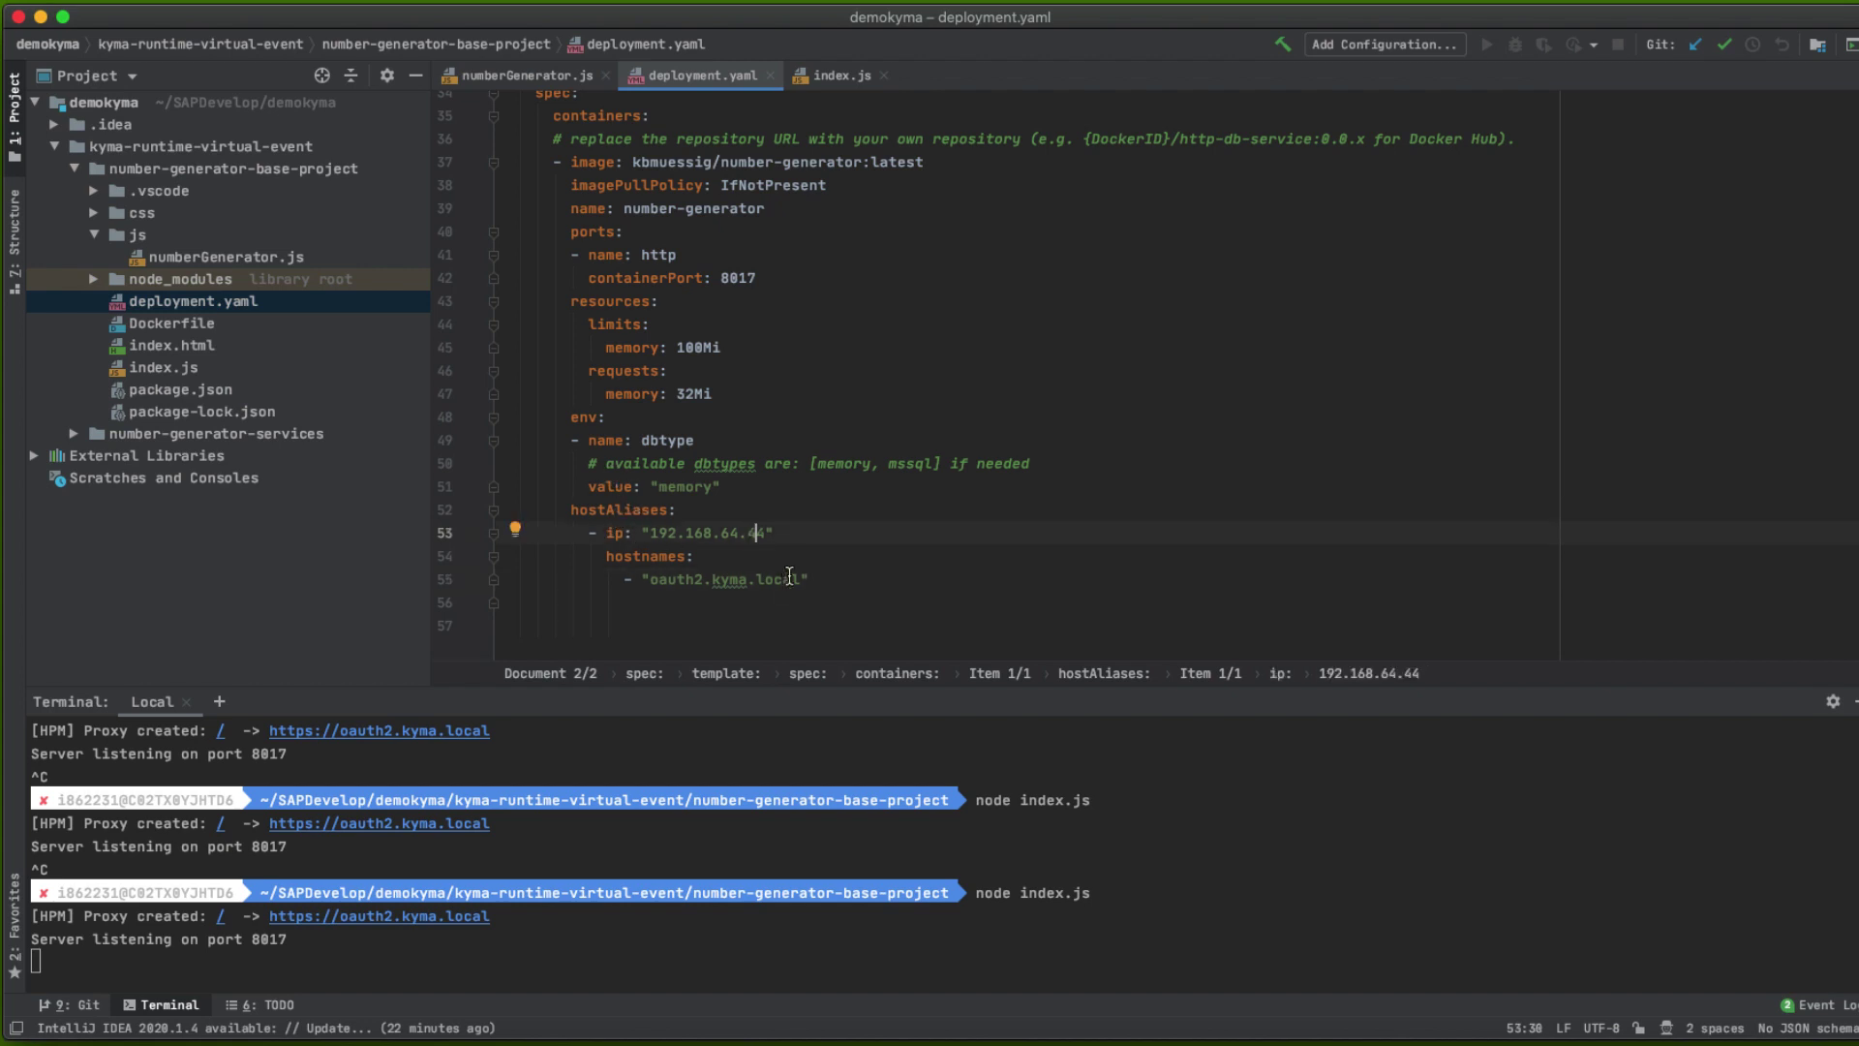
key("Delete")
type("5")
left_click(740, 581)
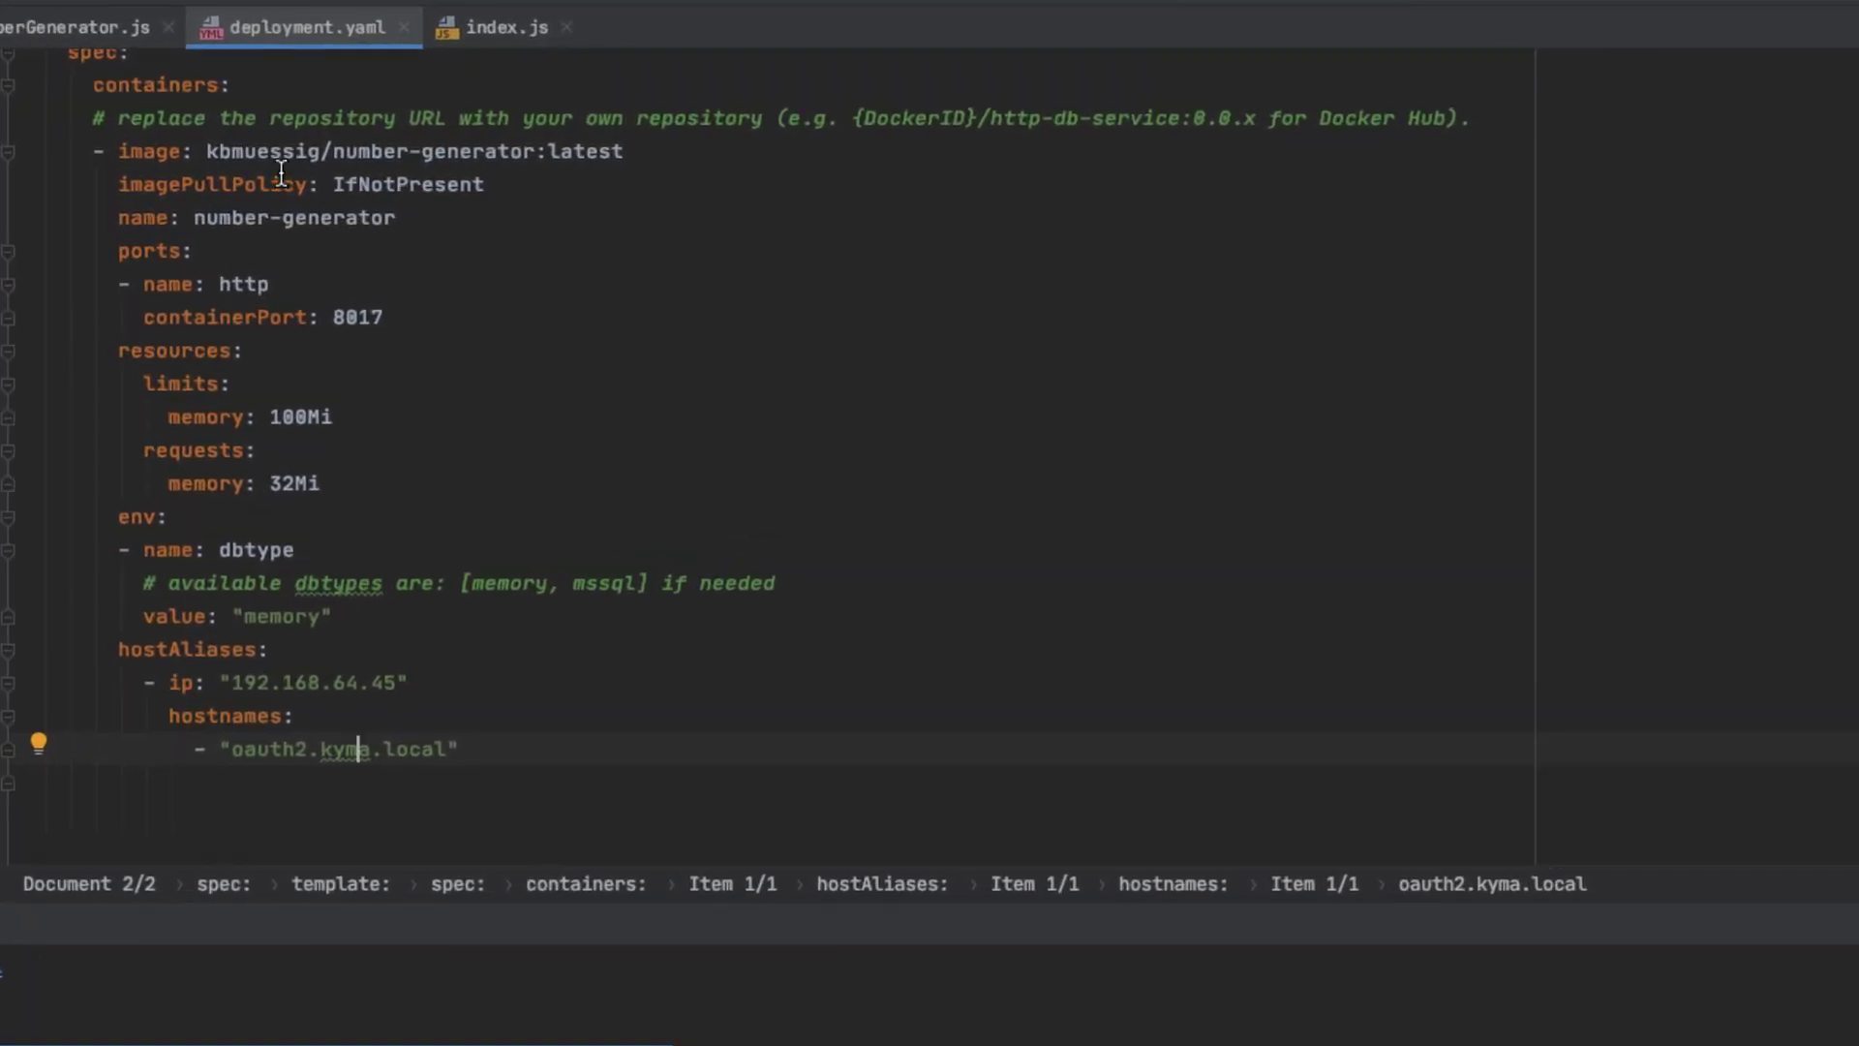
- Point the container image at the user's own number-generator repository with tag exercise04
double_click(276, 153)
type("dseverojn")
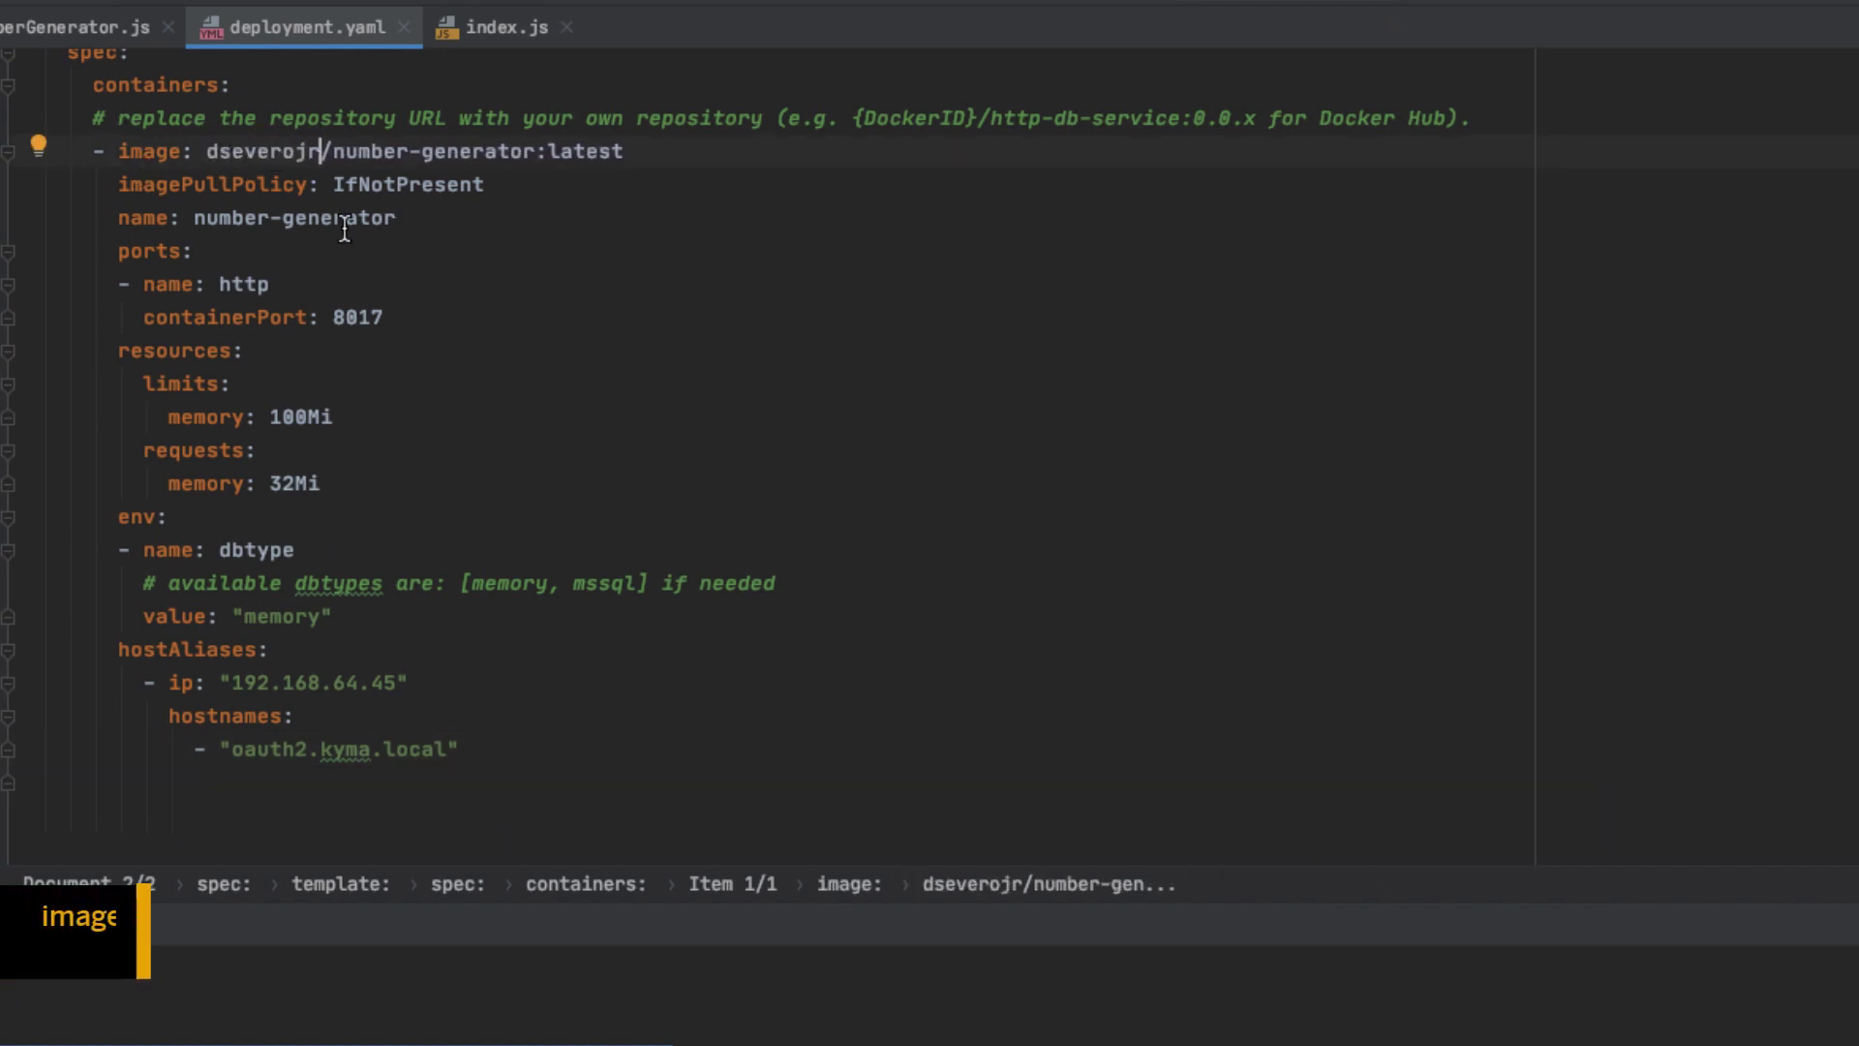
double_click(593, 155)
key("BackSpace")
type("exercis")
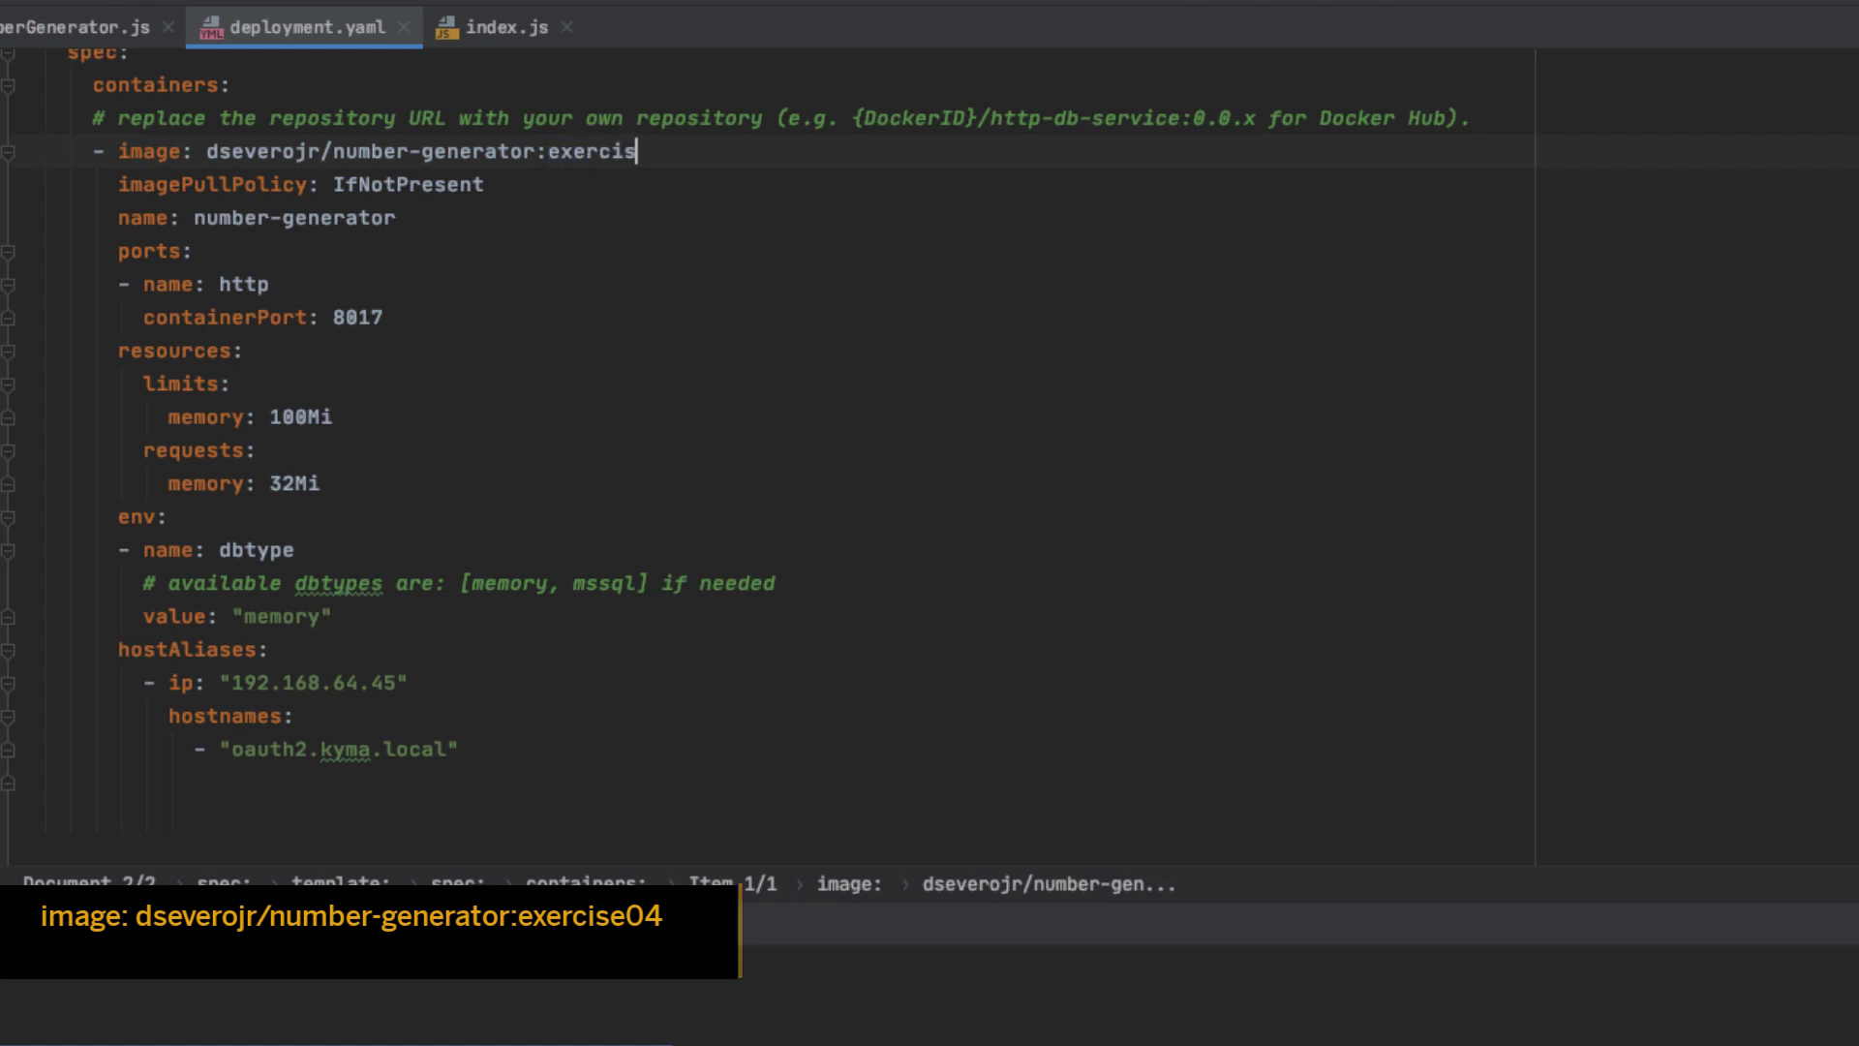
type("e04")
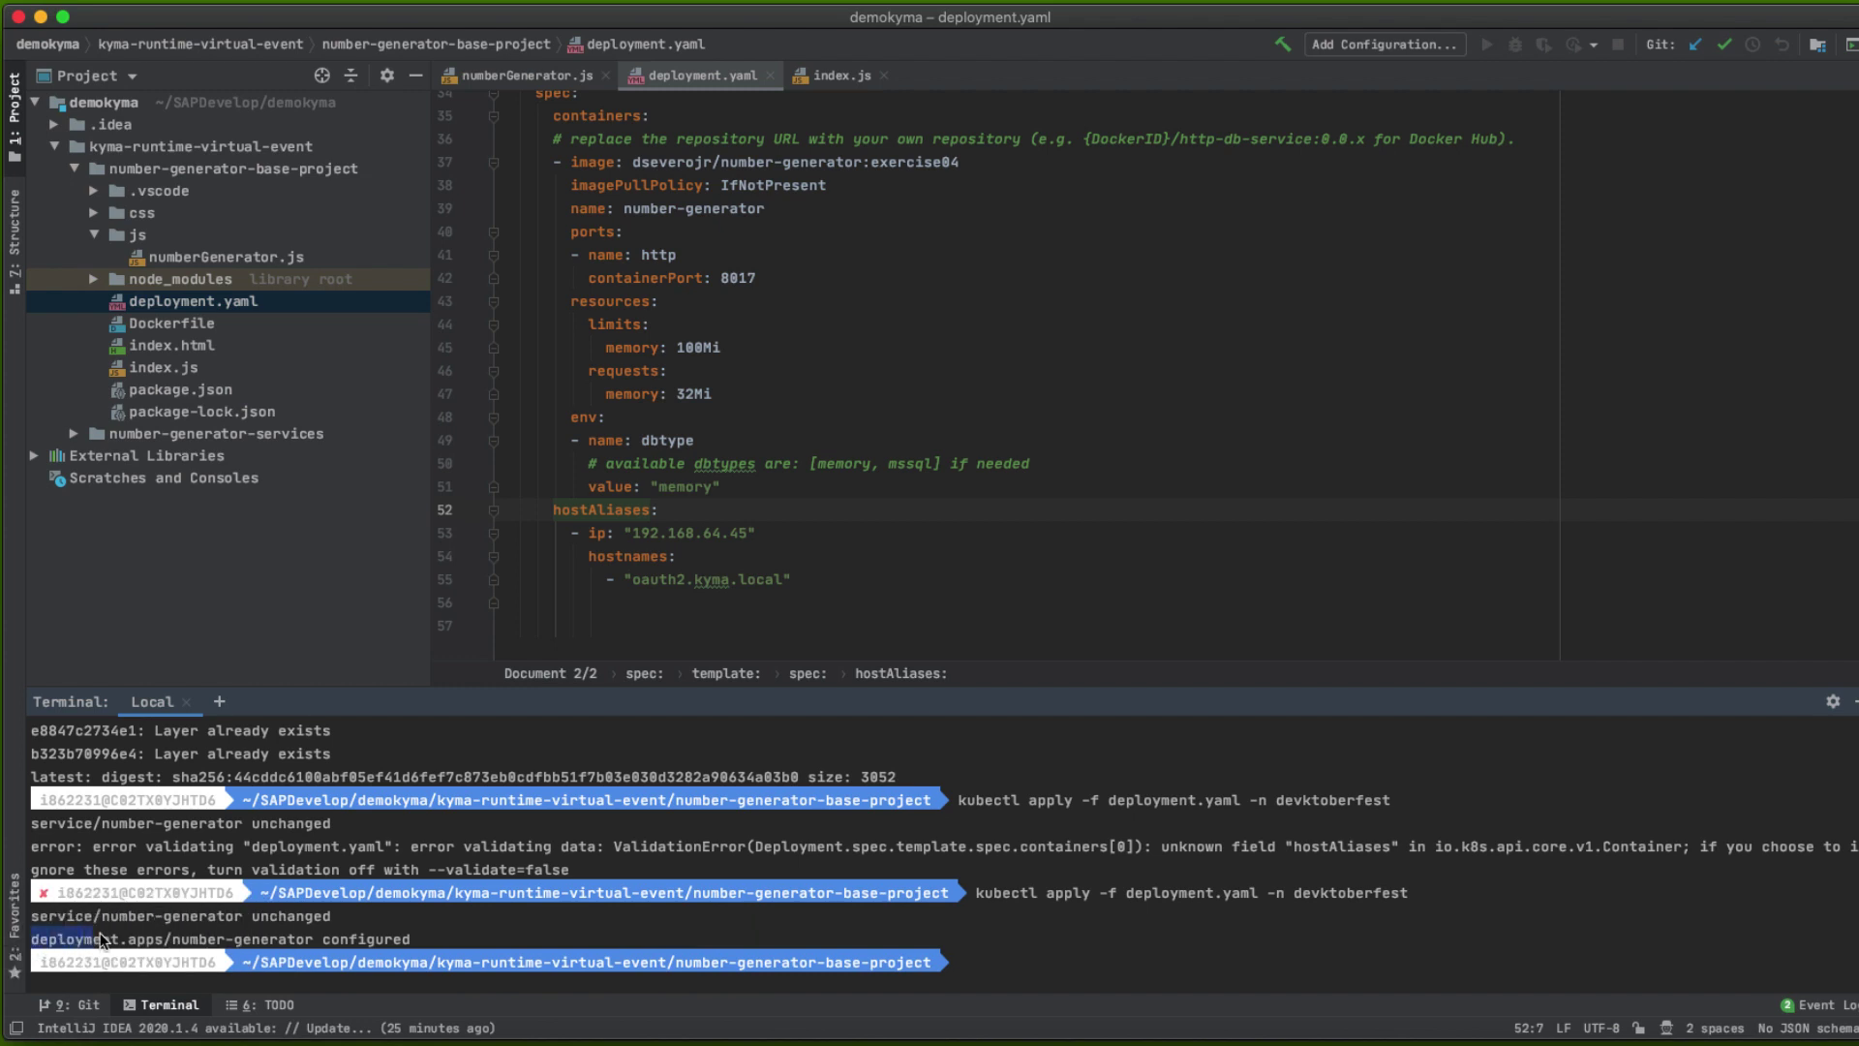
- Highlight the 'deployment.apps/number-generator configured' output from kubectl apply
left_click_drag(101, 939, 426, 939)
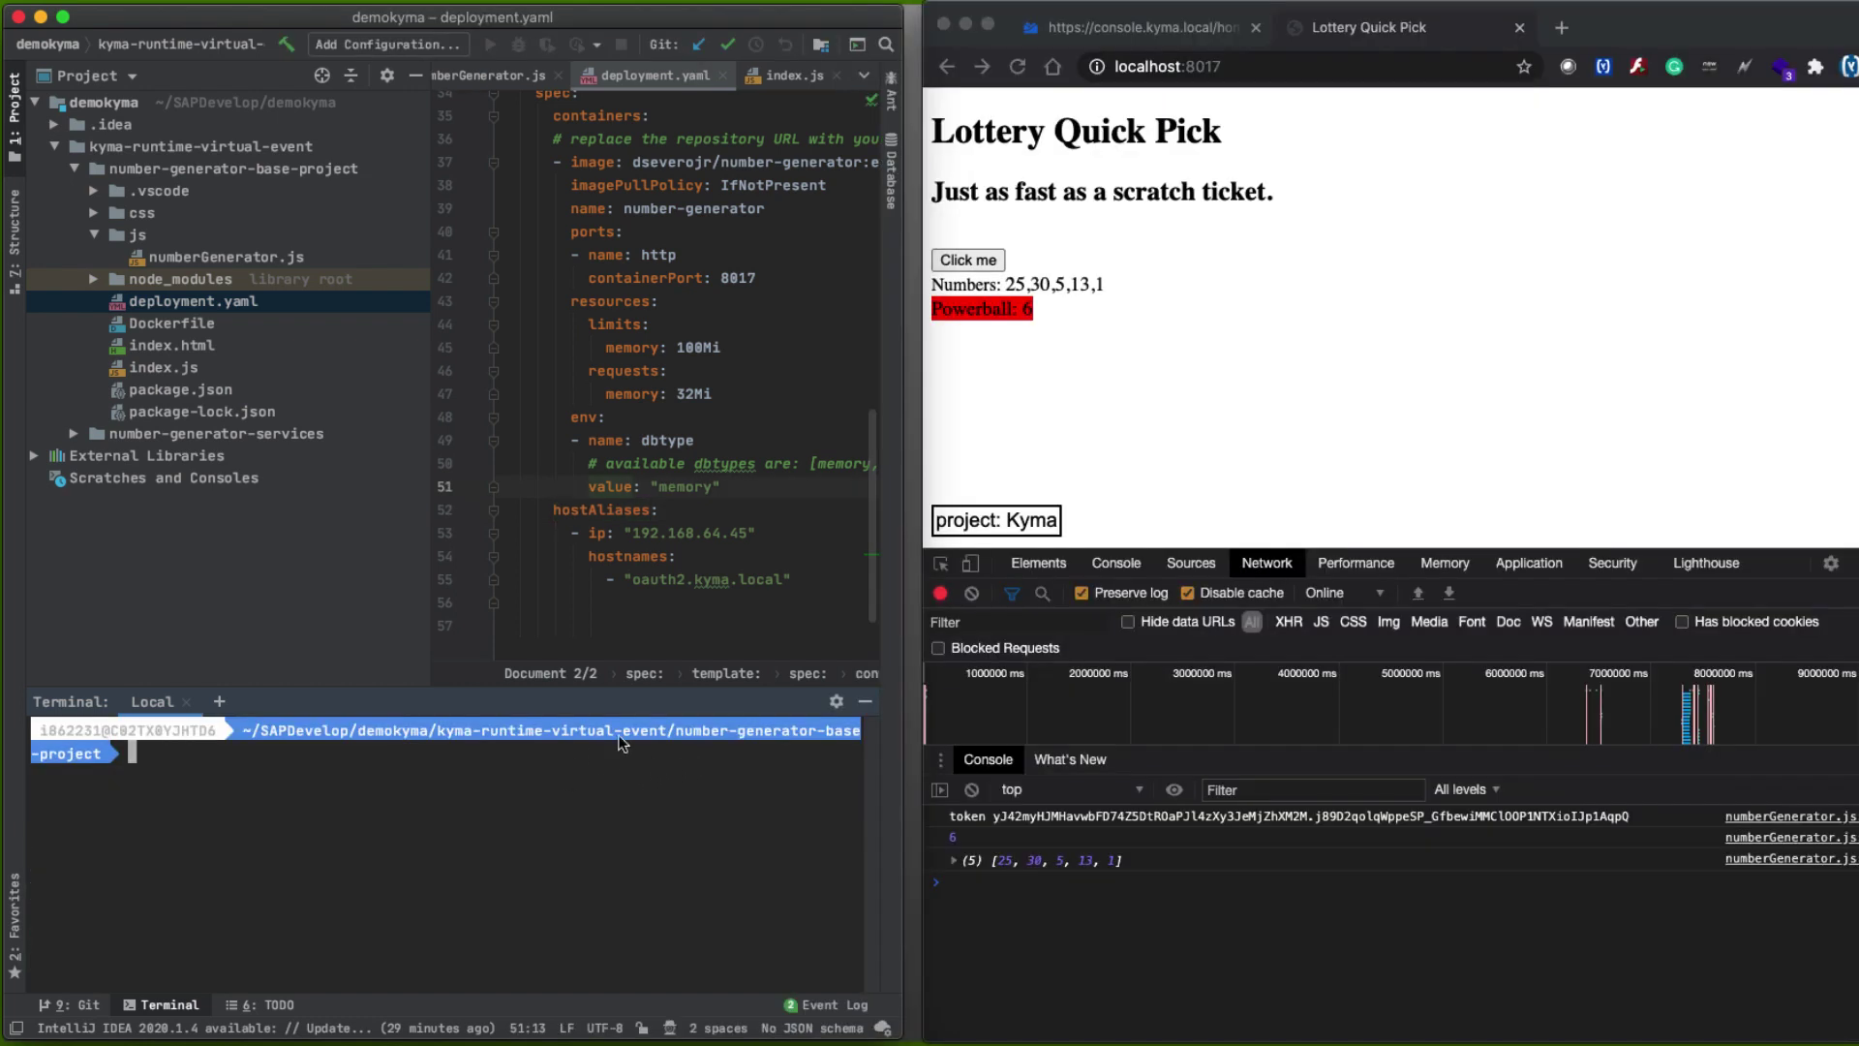
- Inspect number-generator's image tag exercise04 on the Kyma console Deployments page
left_click(1213, 450)
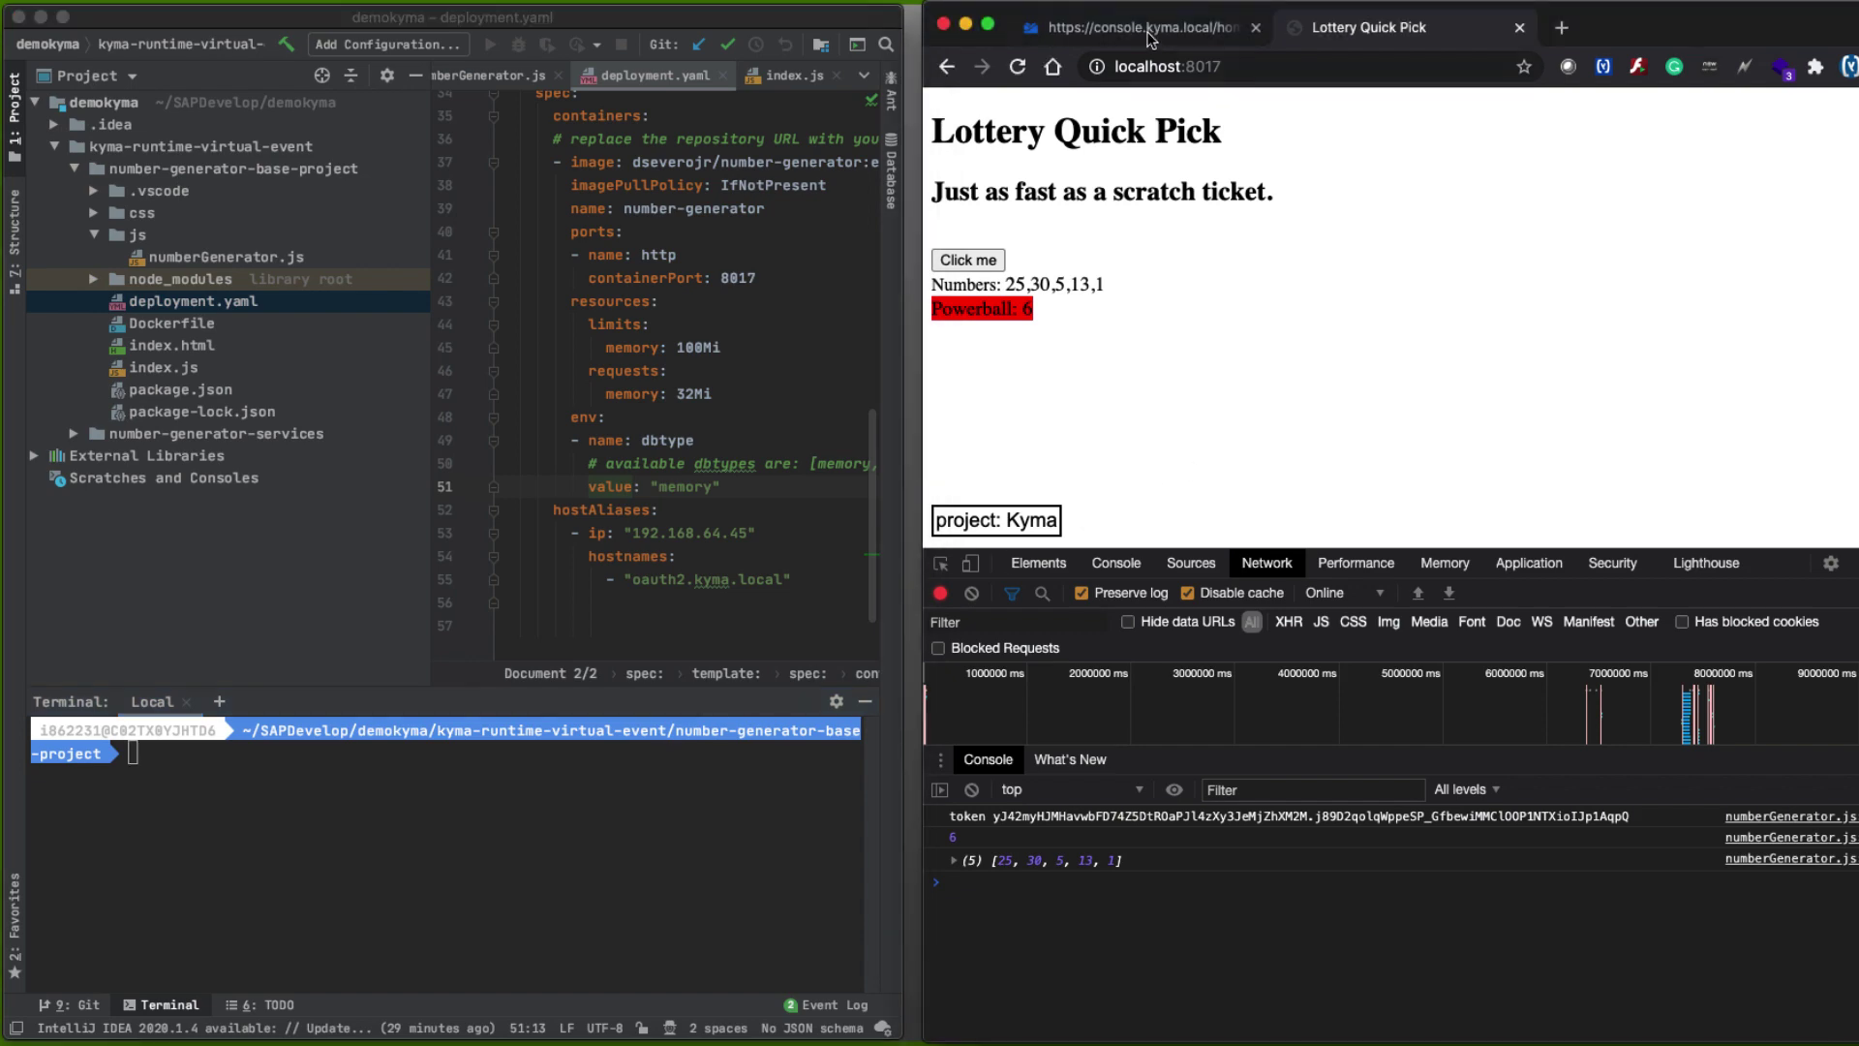
left_click(1150, 37)
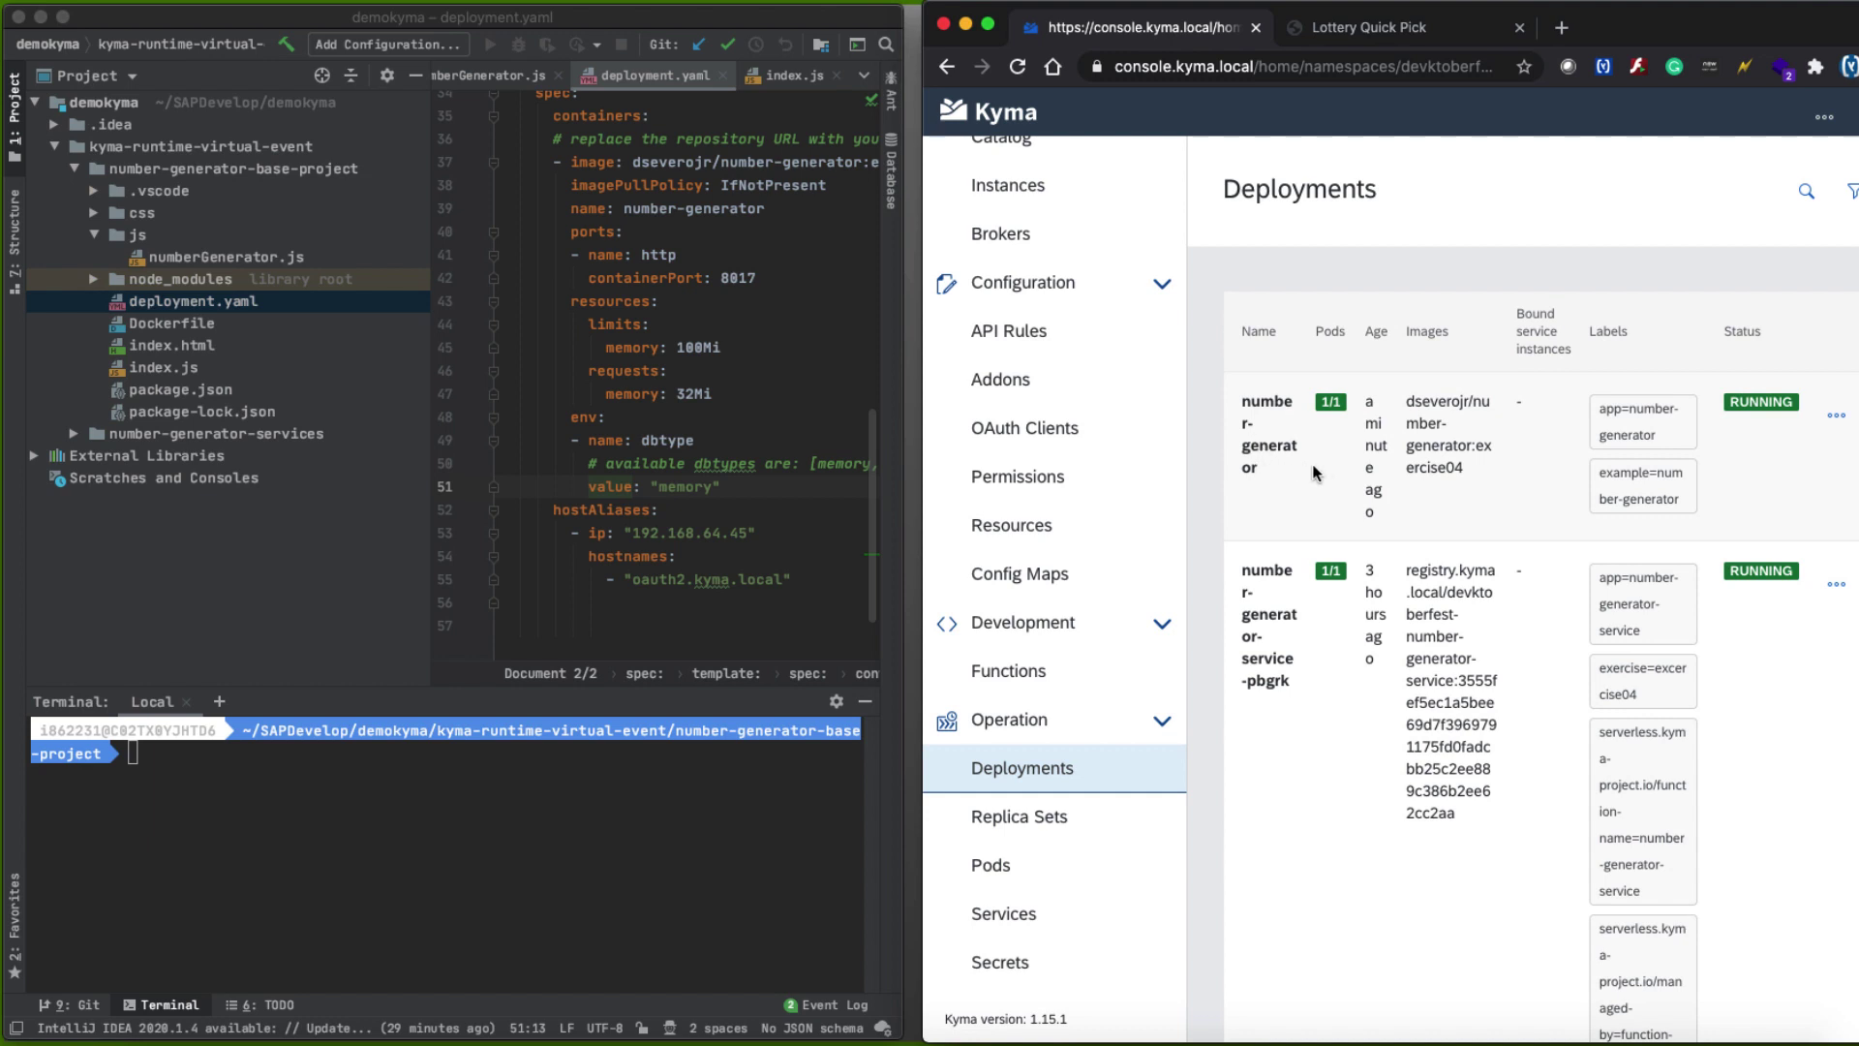
left_click_drag(1467, 463, 1357, 403)
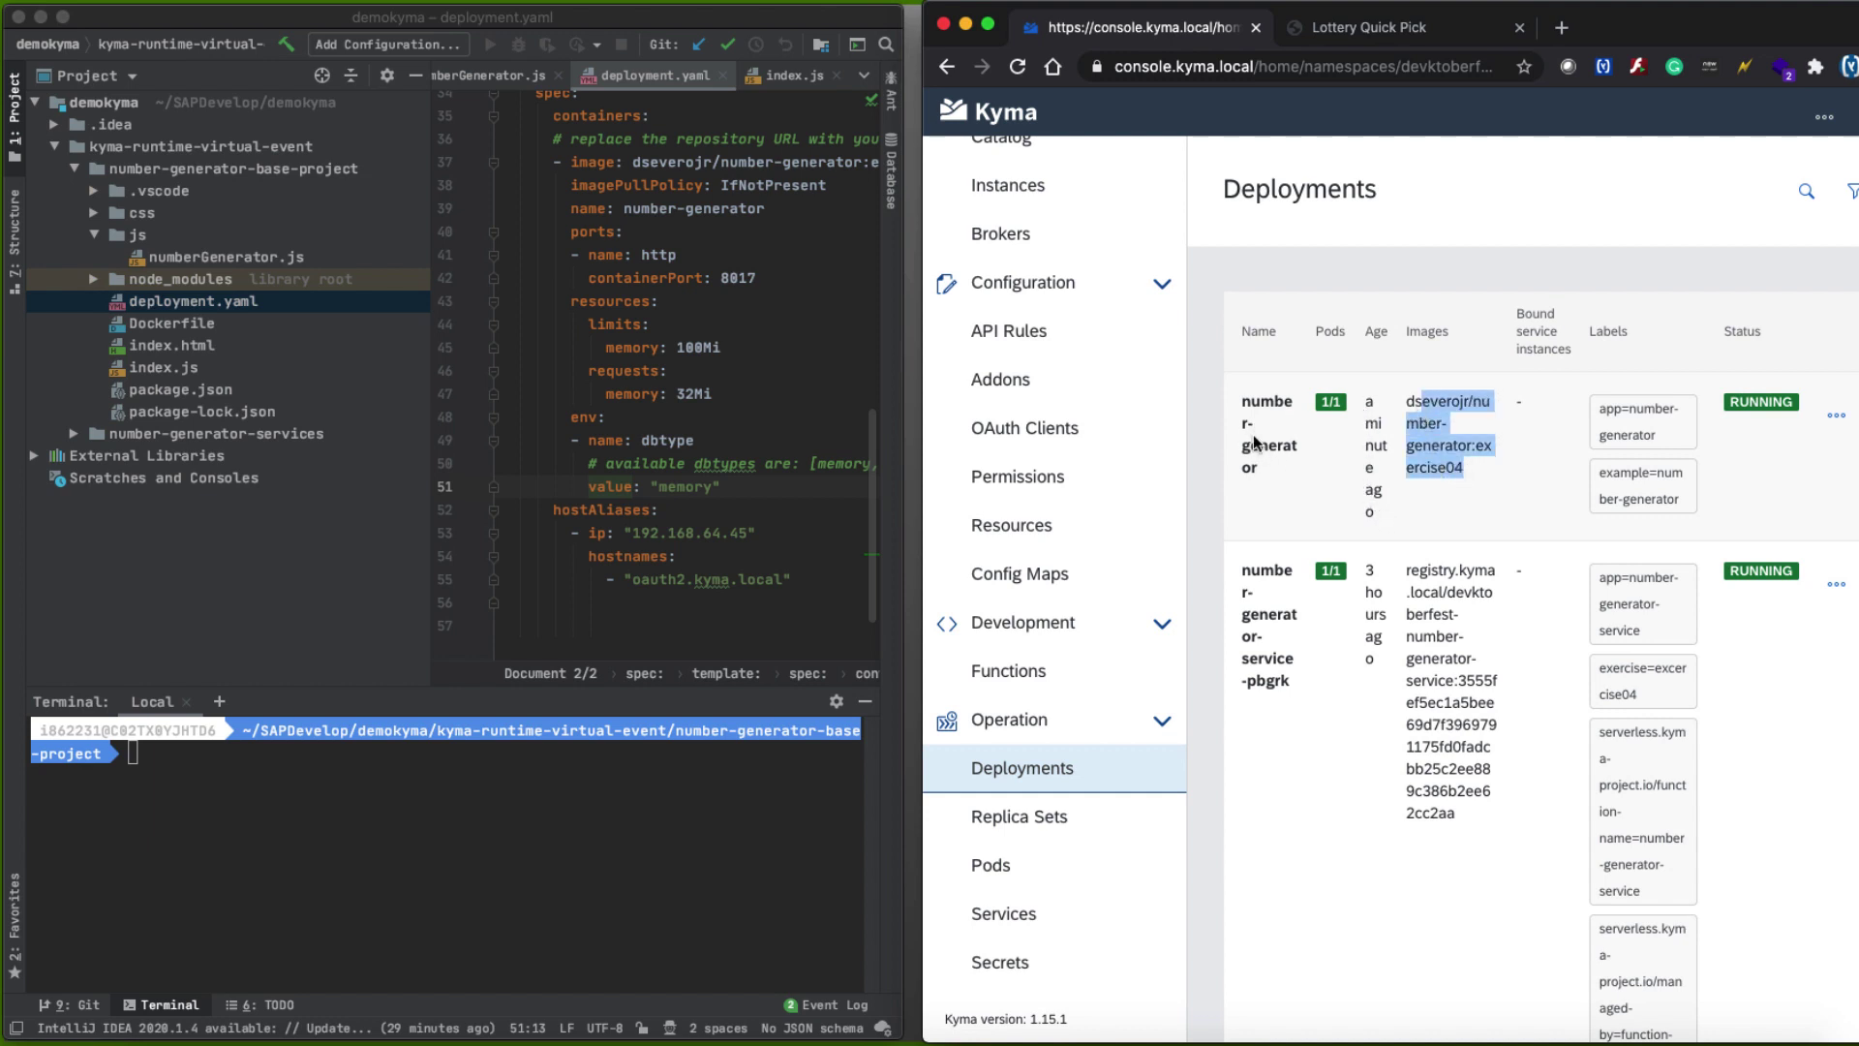
left_click(1458, 486)
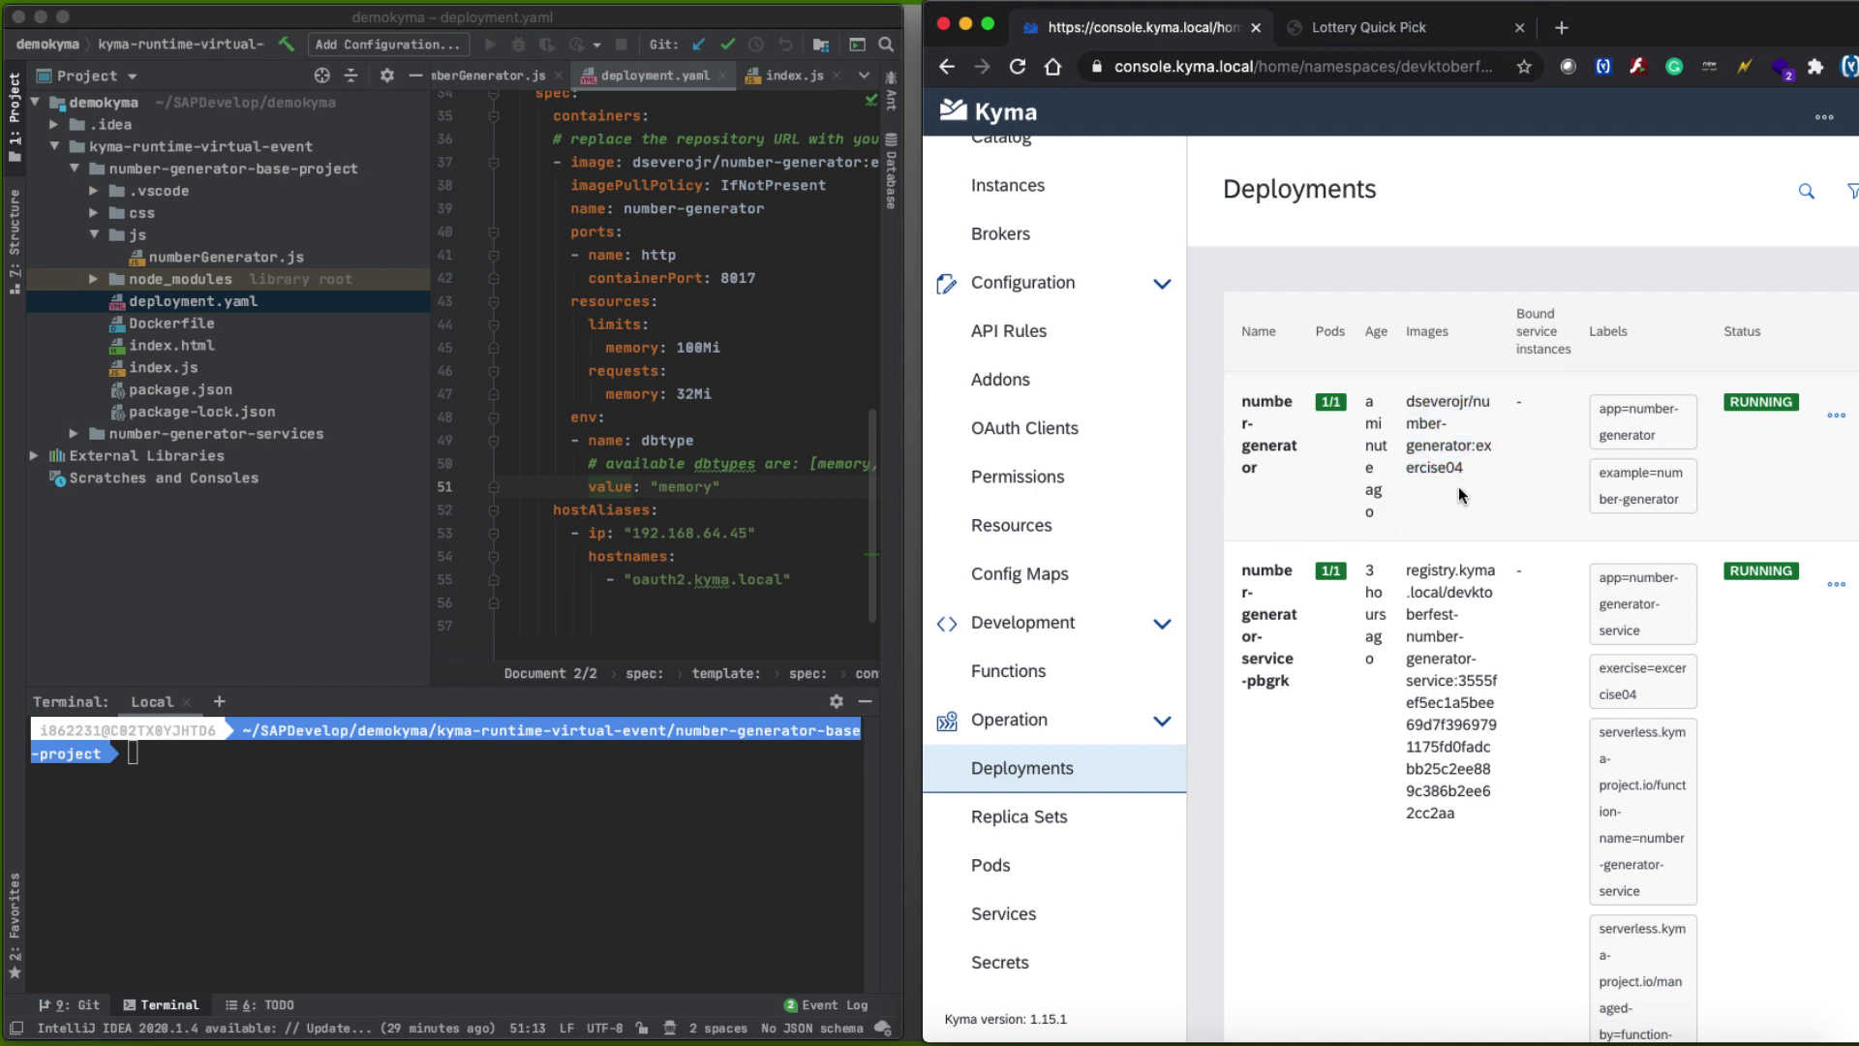
left_click(1453, 484)
- Load number-generator.kyma.local in a new Chrome tab and draw a Lottery Quick Pick
left_click(1561, 29)
type("number-generator.kyma.local")
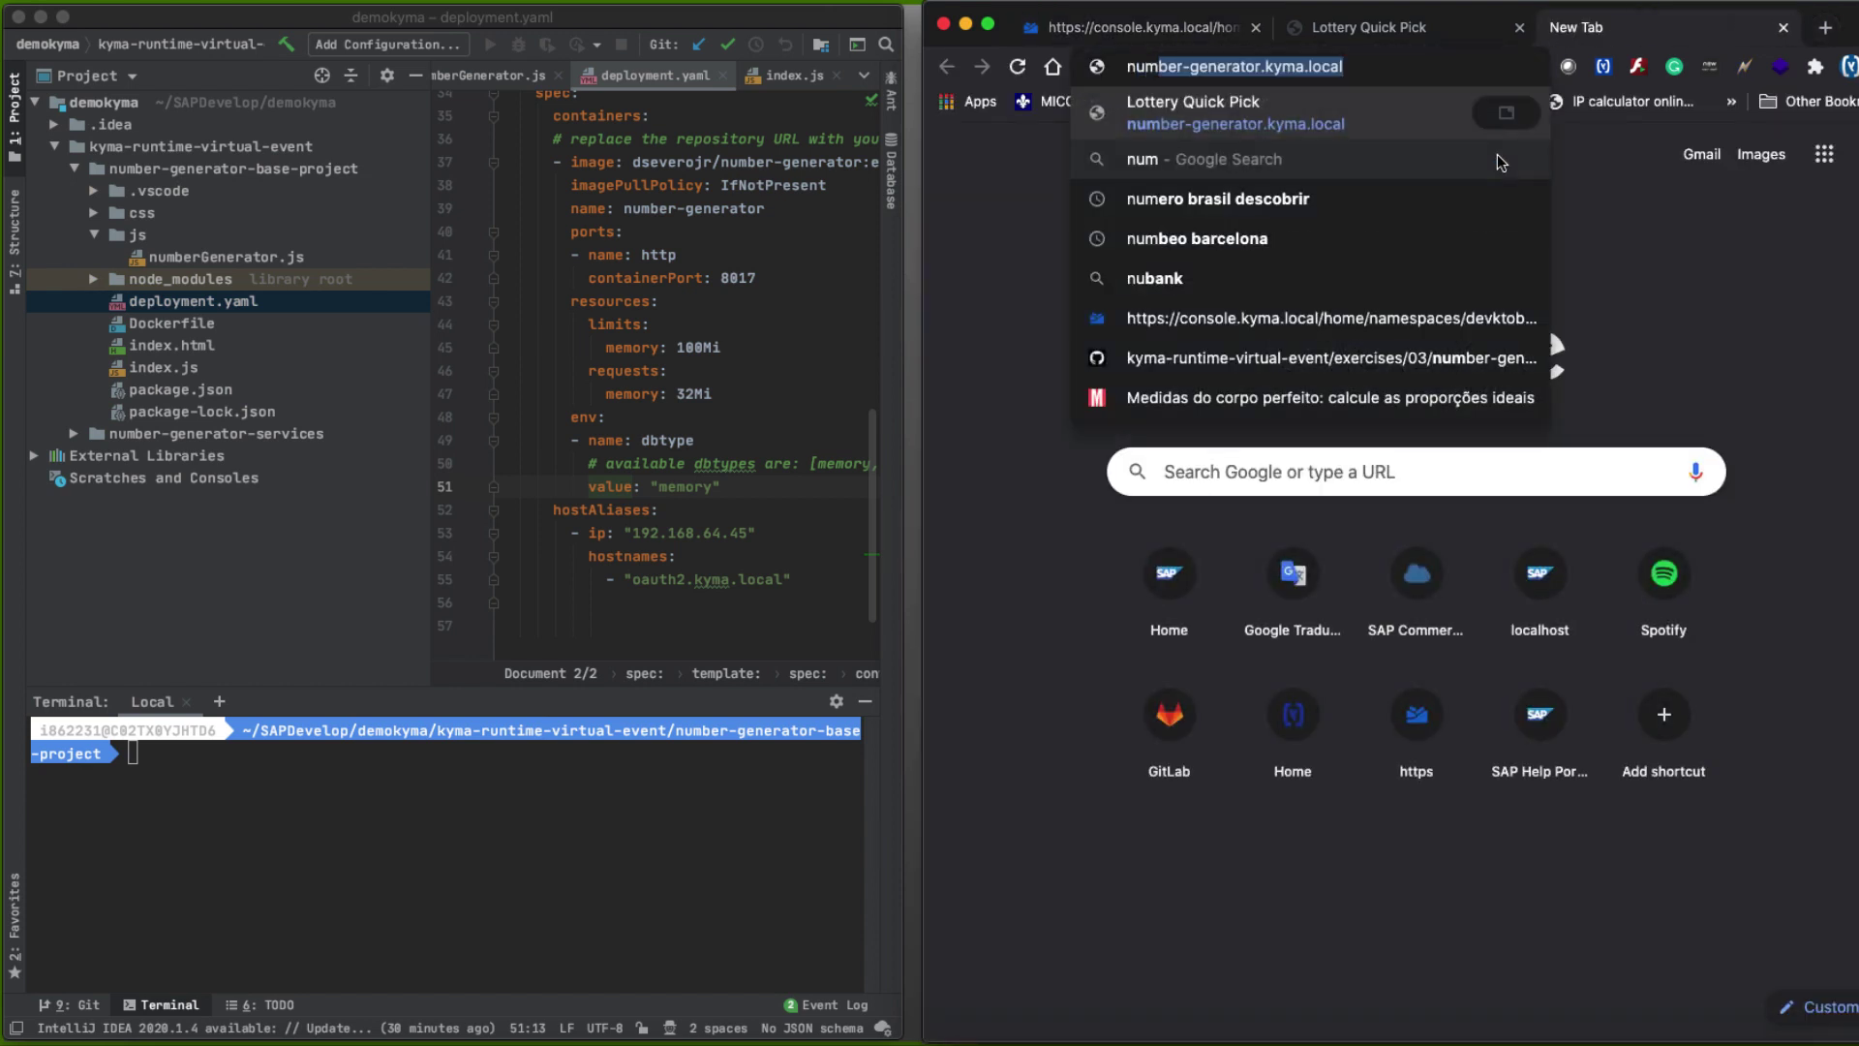
key("Return")
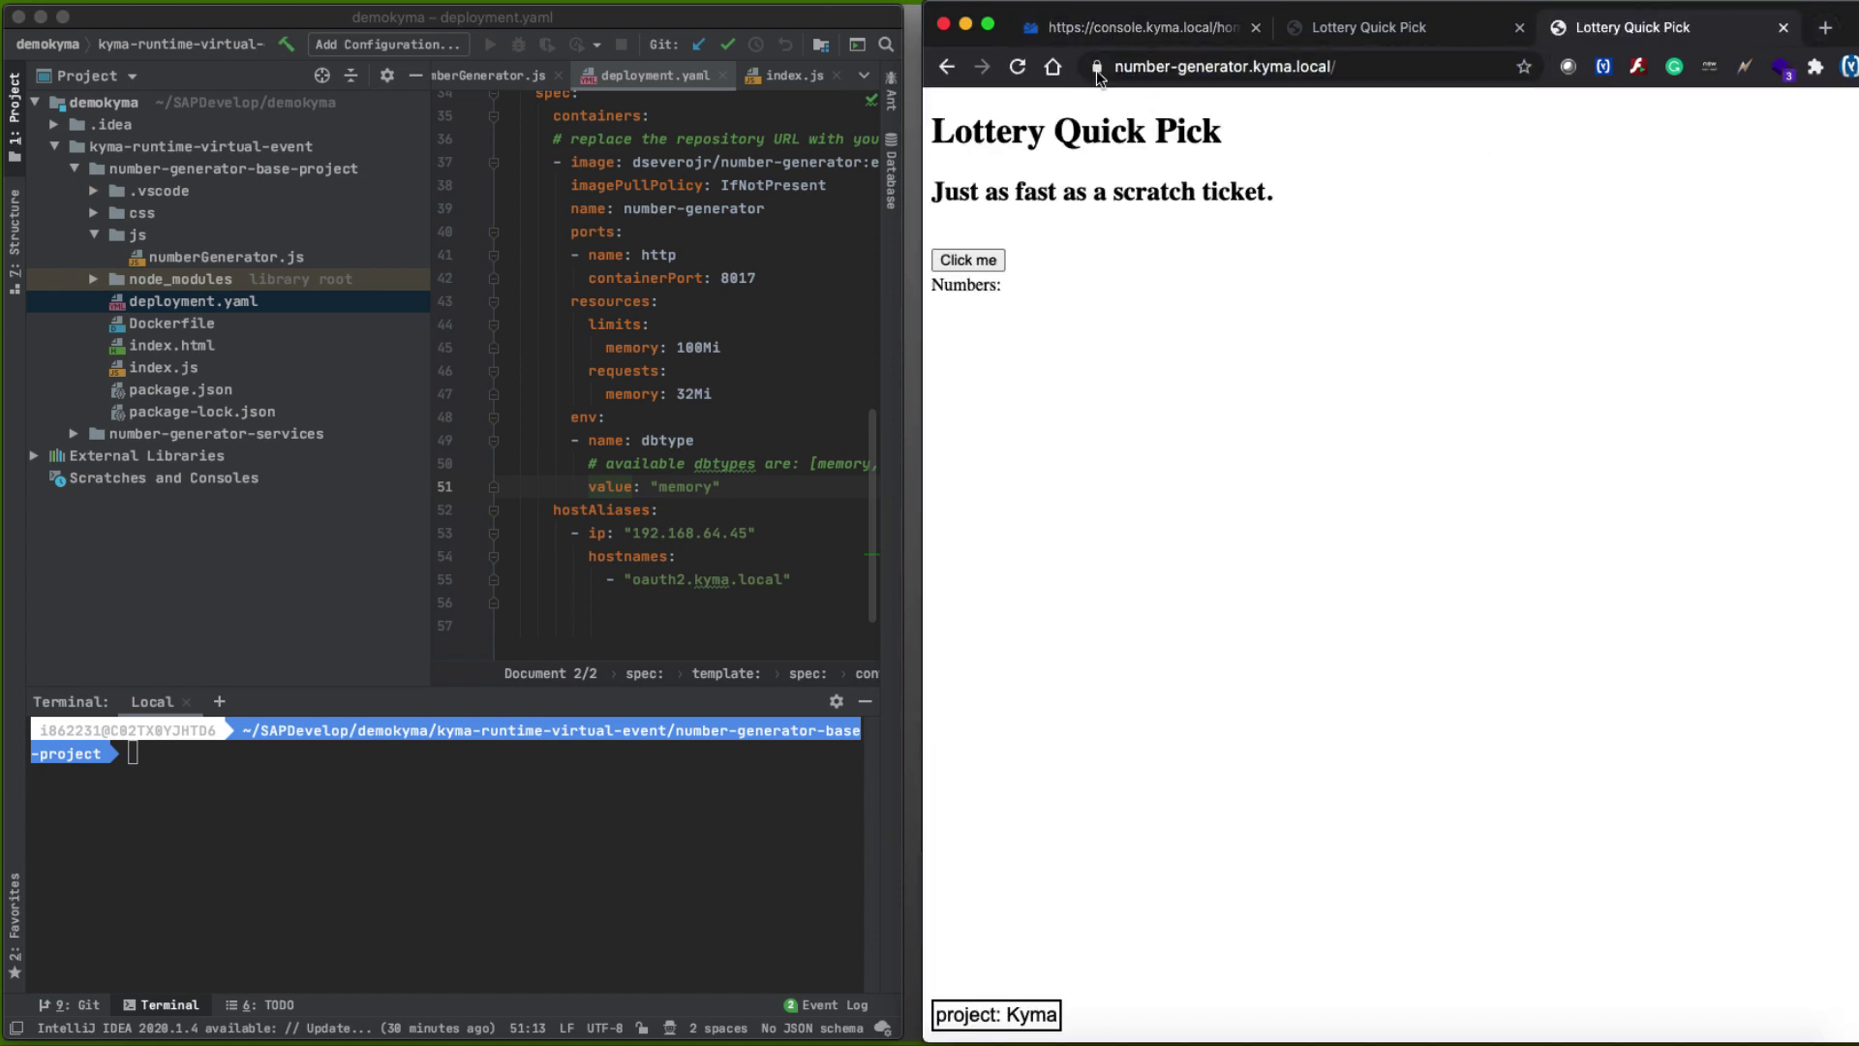
left_click(981, 263)
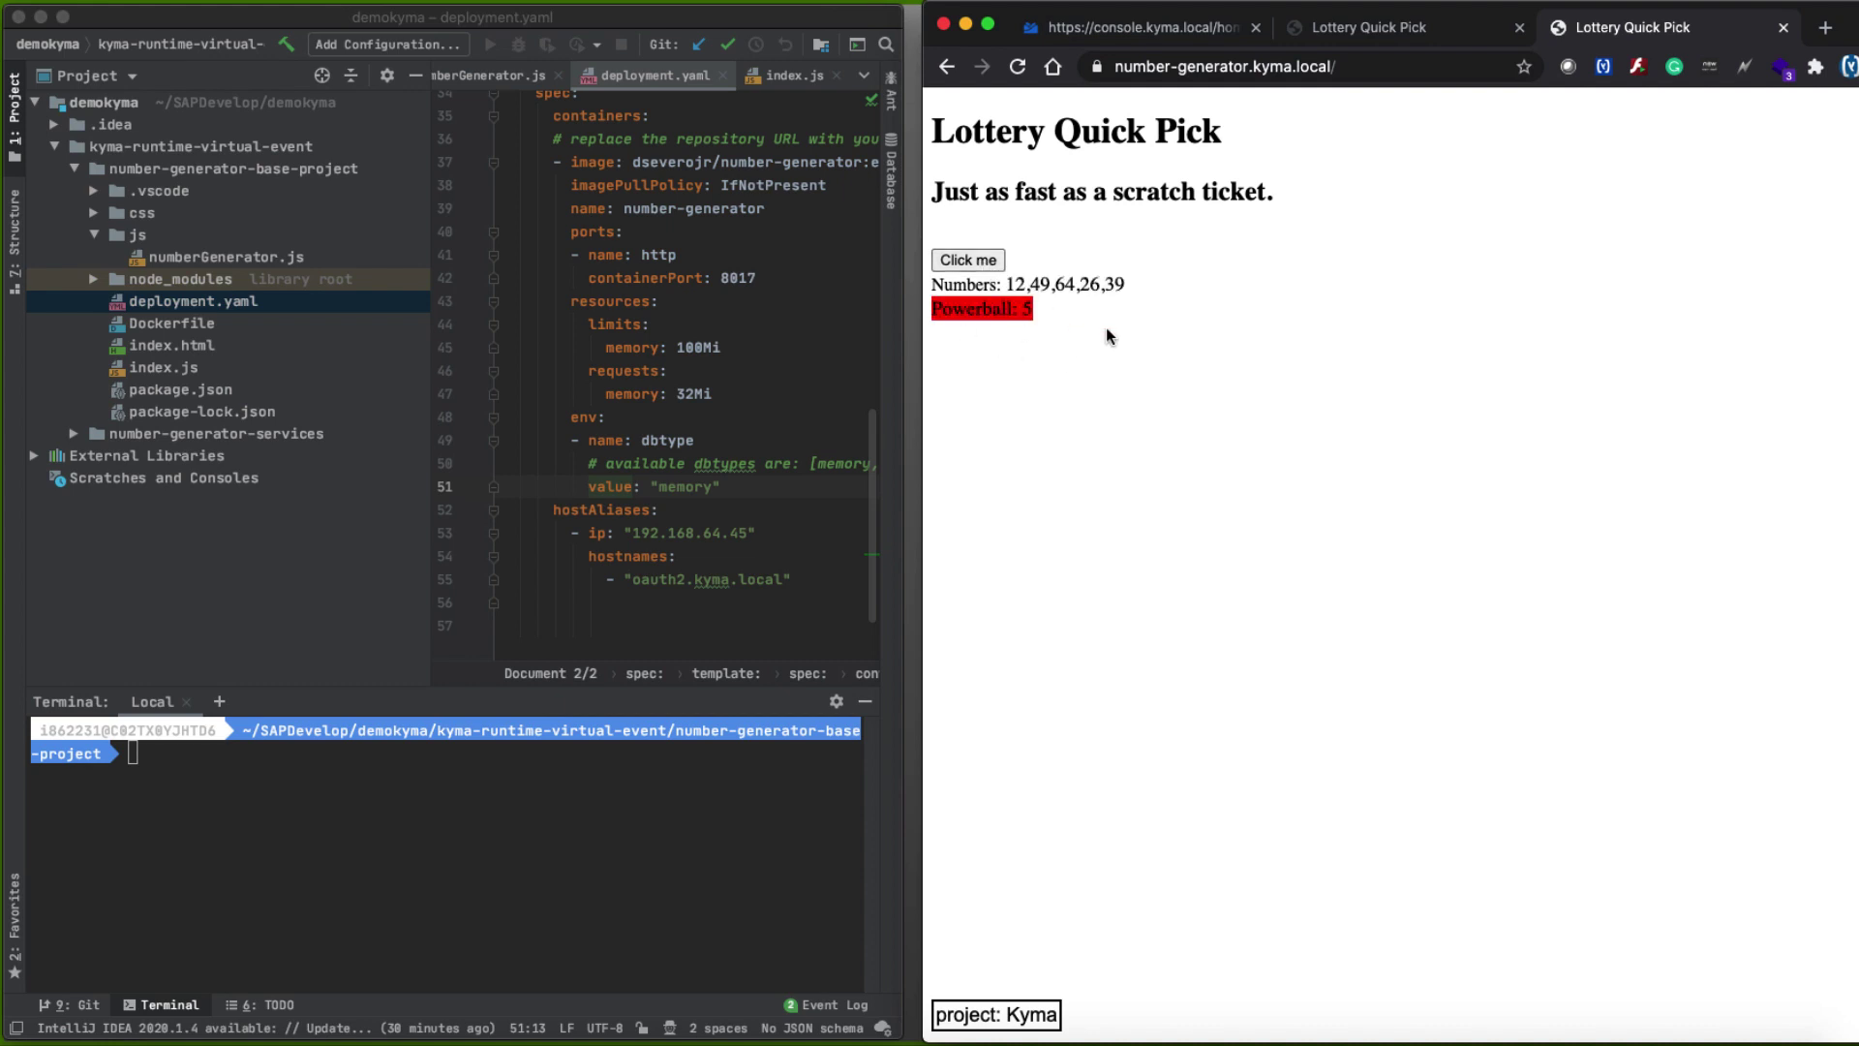